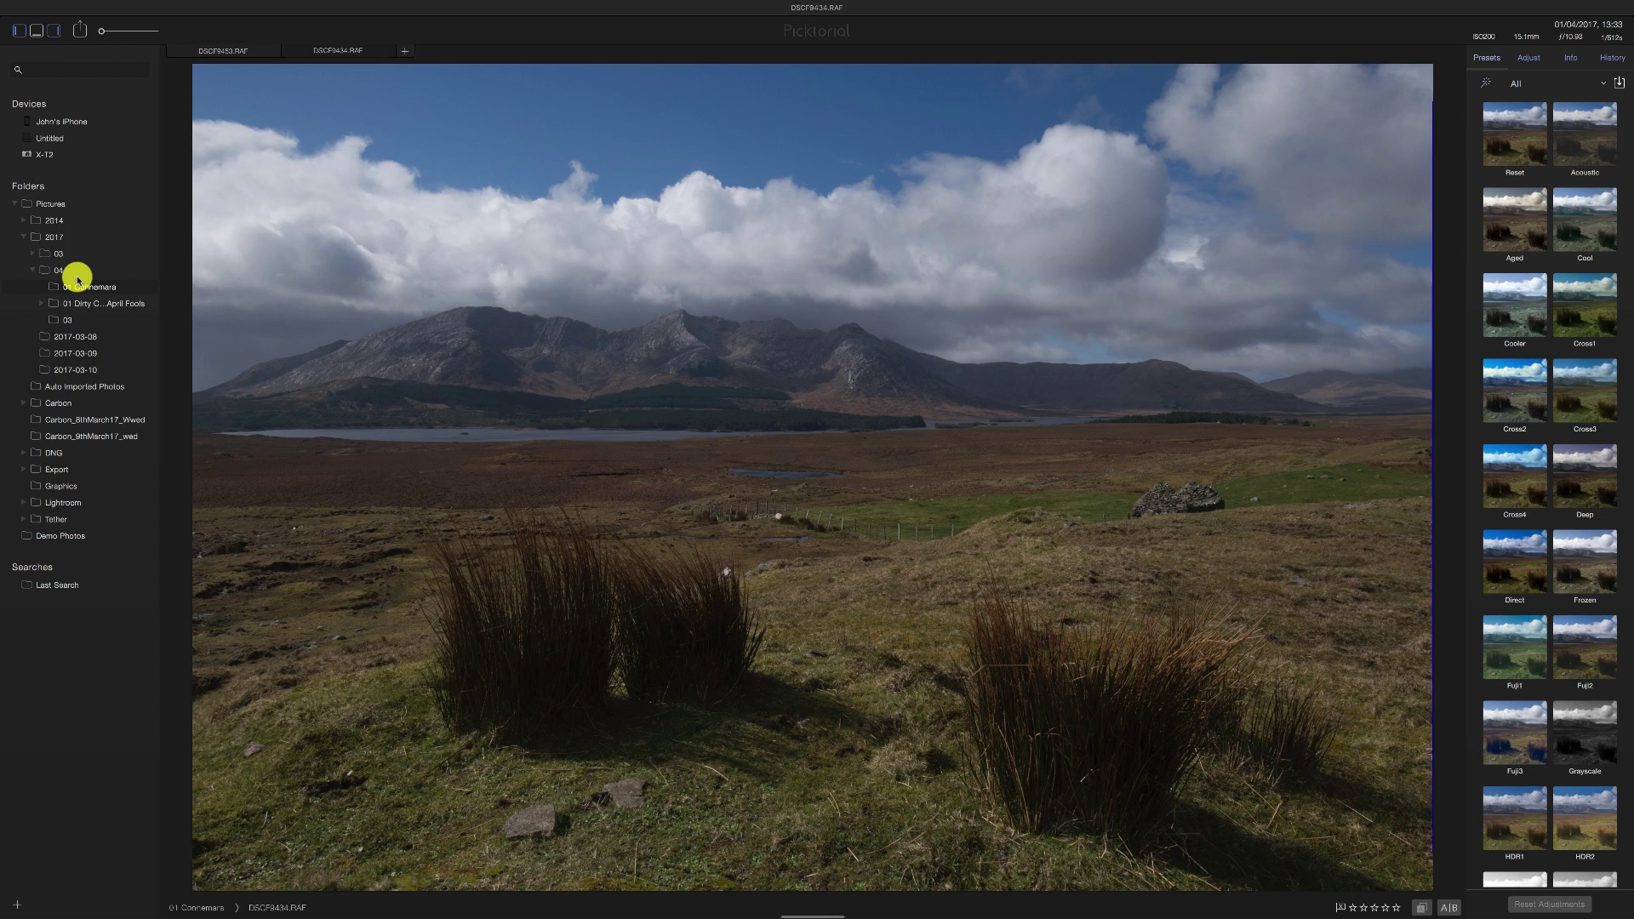
- Hide the folder sidebar and the presets sidebar, and display the filmstrip beneath the photo
click(22, 34)
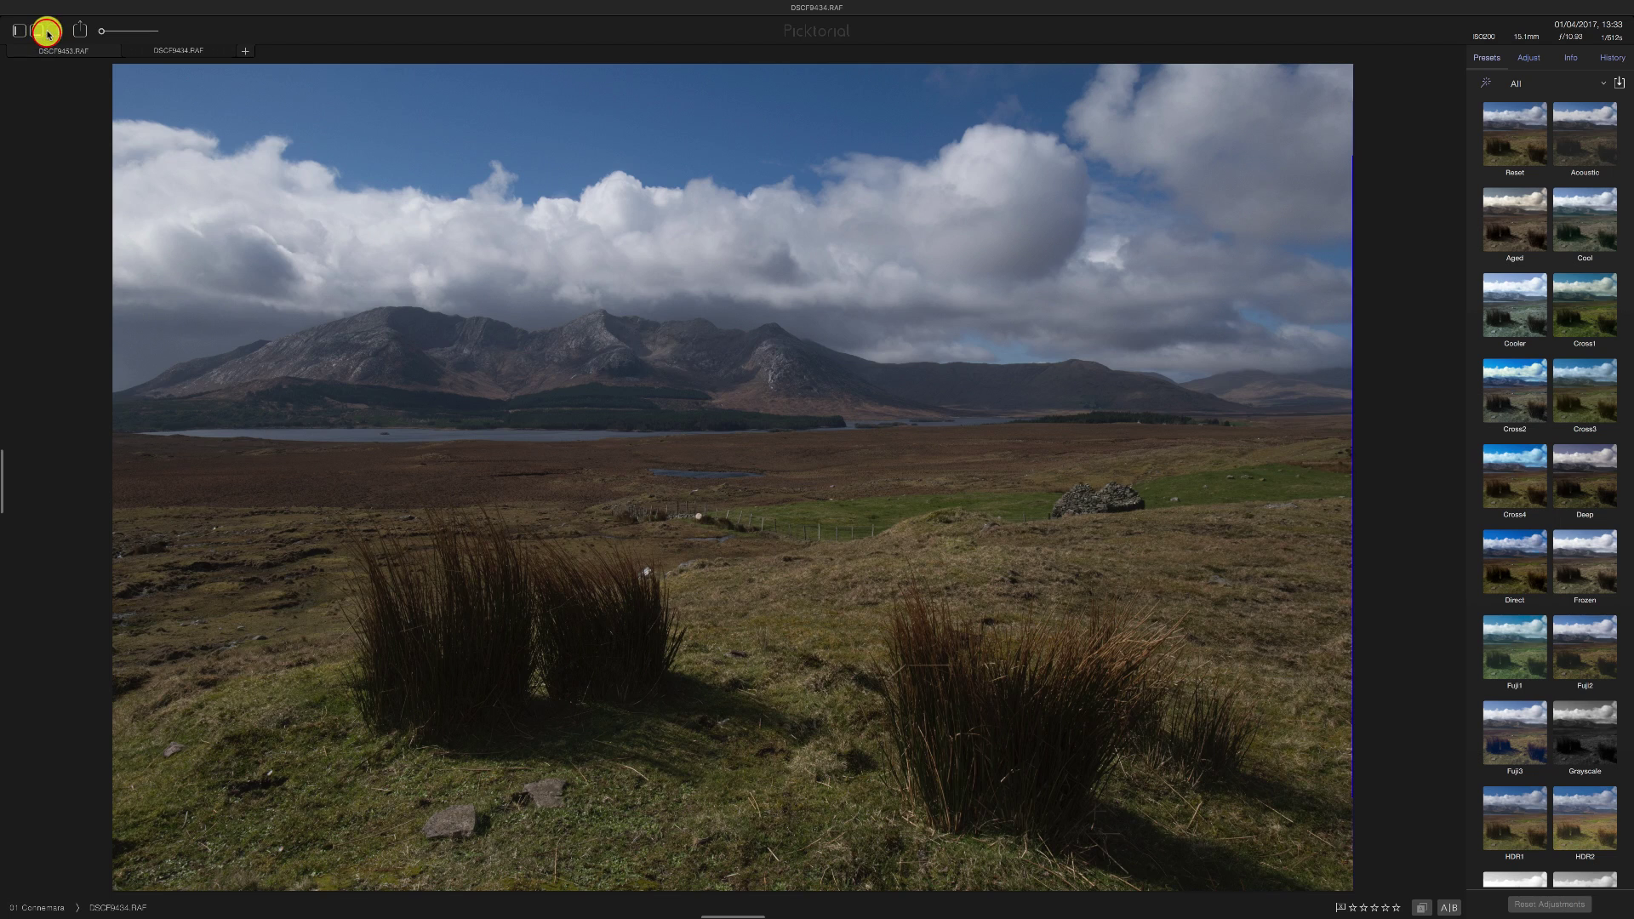
click(47, 32)
click(32, 35)
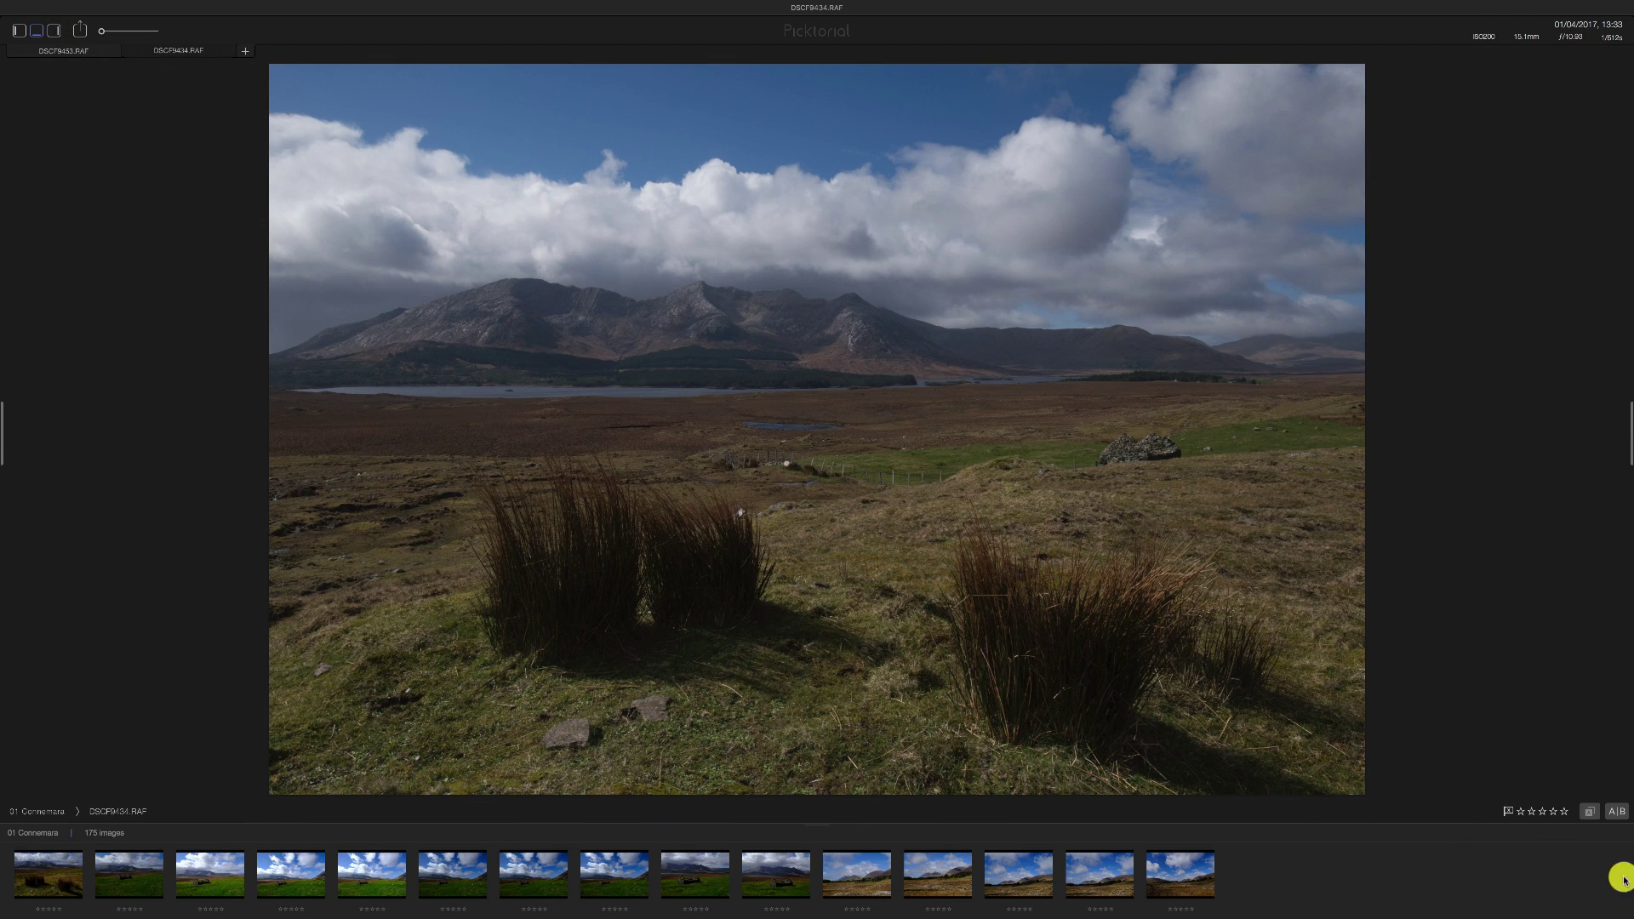
- Browse the 01 Connemara thumbnails and enlarge the filmstrip area so the thumbnails display larger
scroll(1254, 891, up, 3)
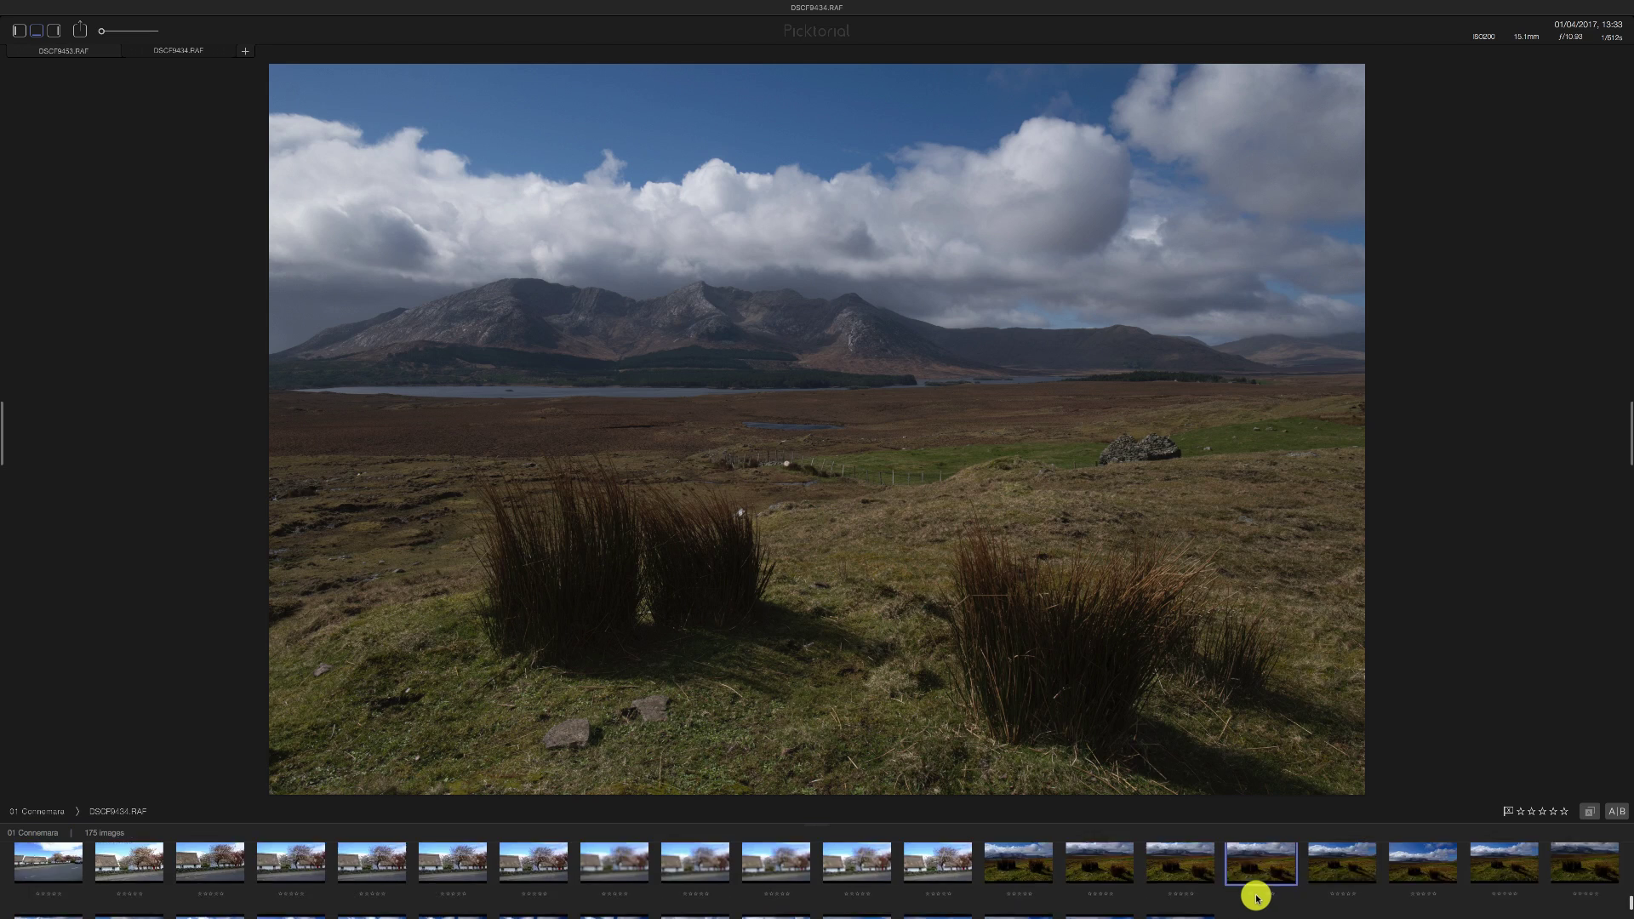
scroll(1256, 898, up, 1)
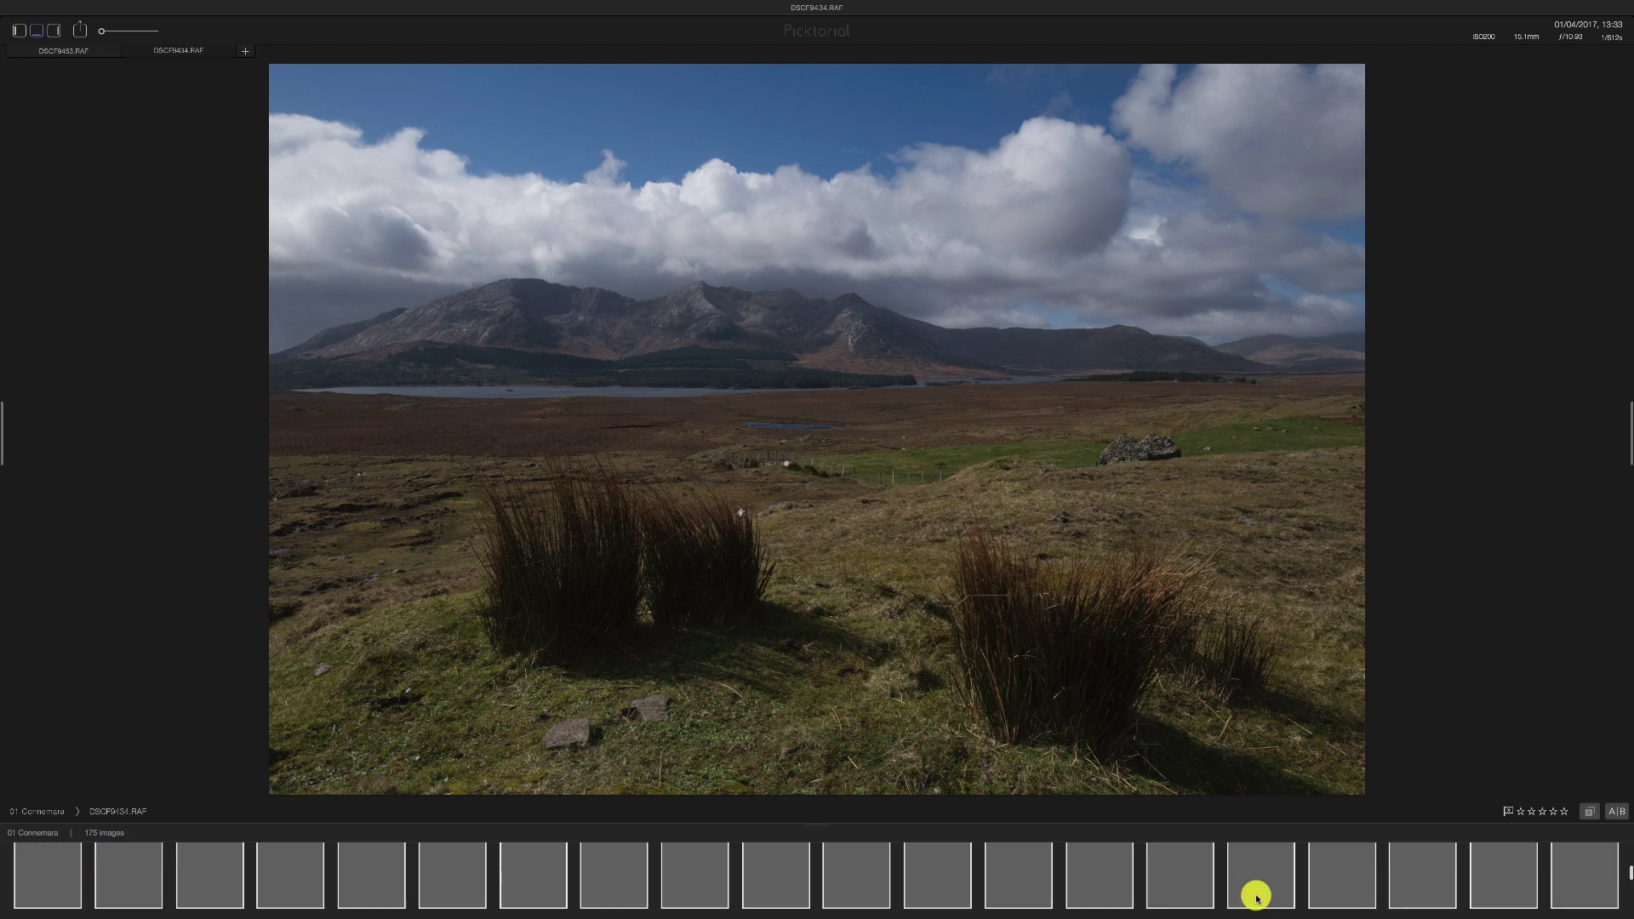
scroll(1256, 898, down, 2)
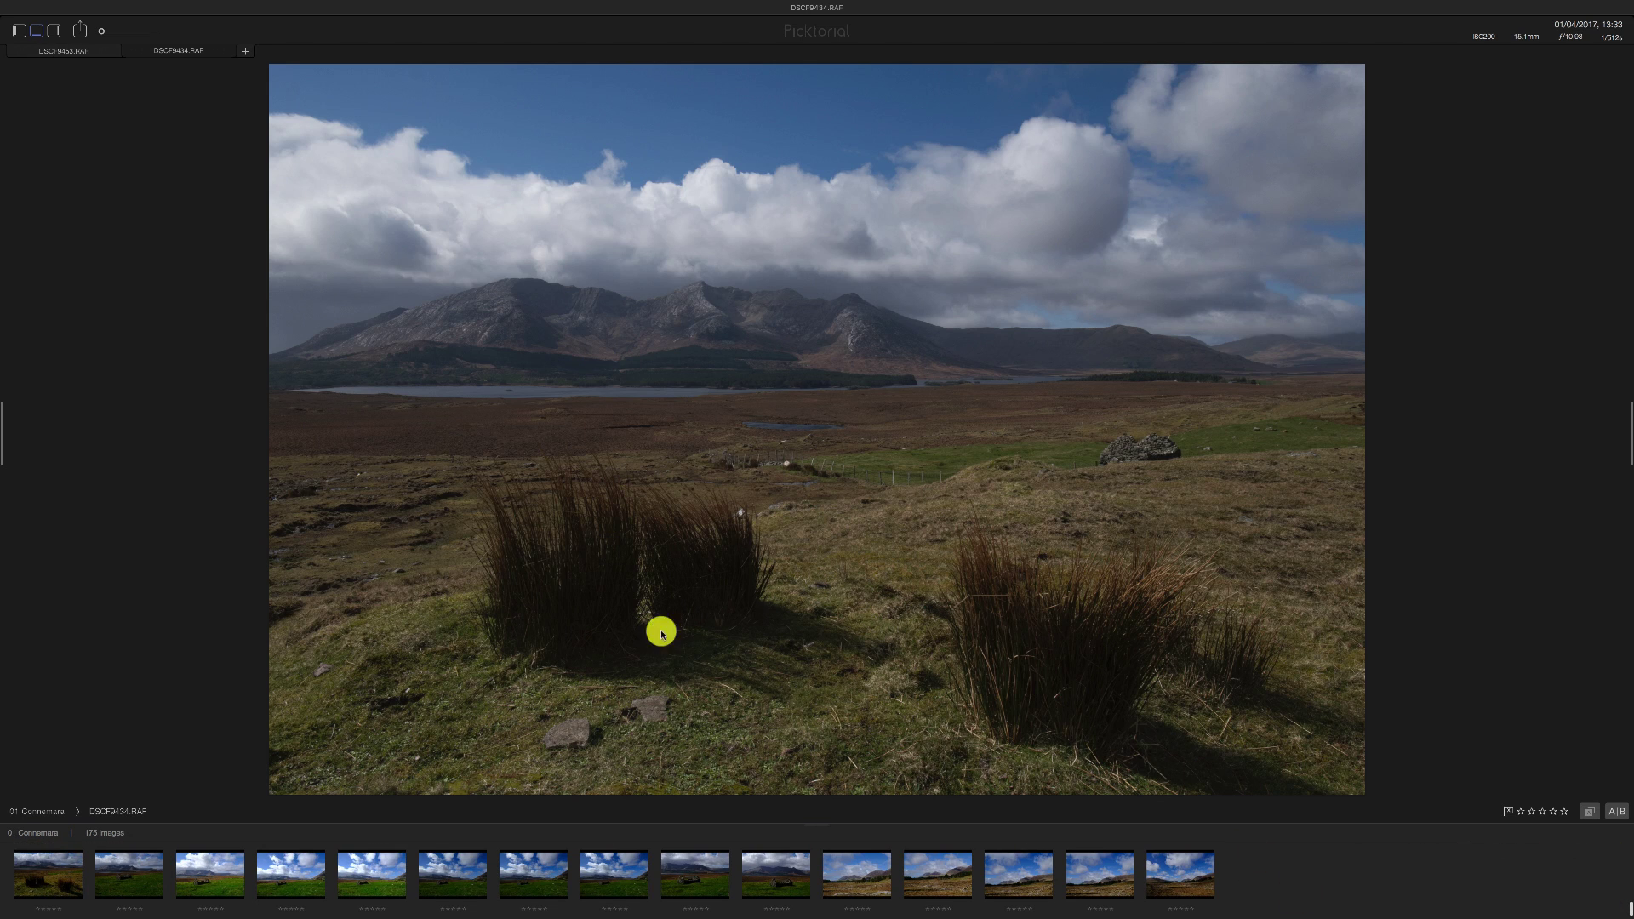
drag(681, 820, 718, 709)
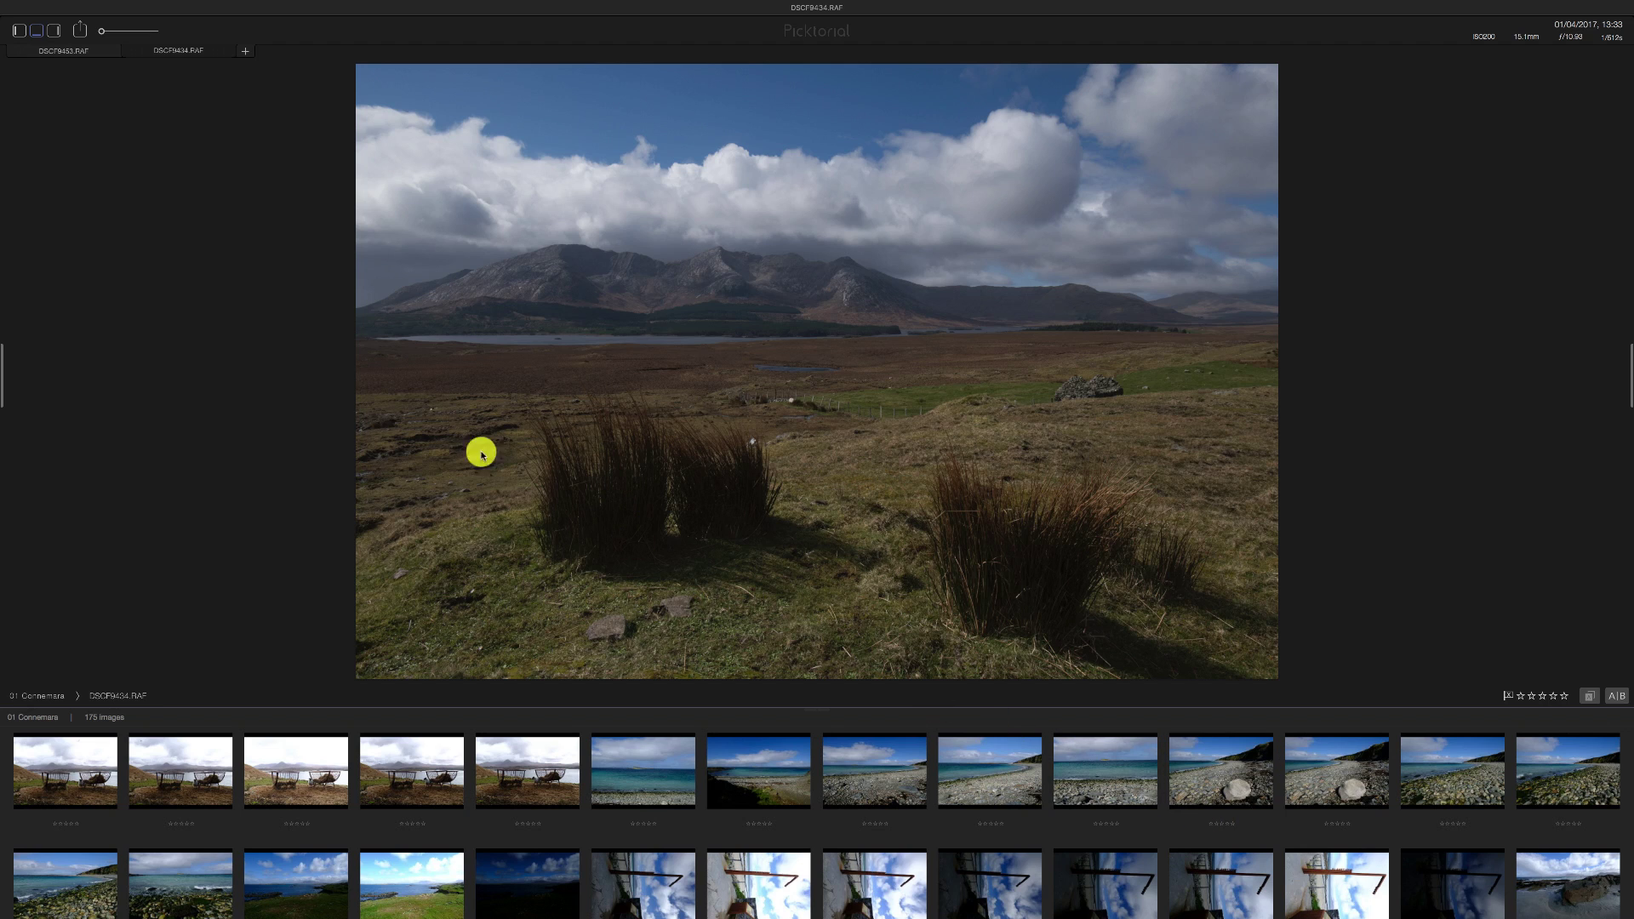
- Show the folder and presets sidebars again, and view the dialog for adding a folder without adding one
click(21, 31)
click(54, 31)
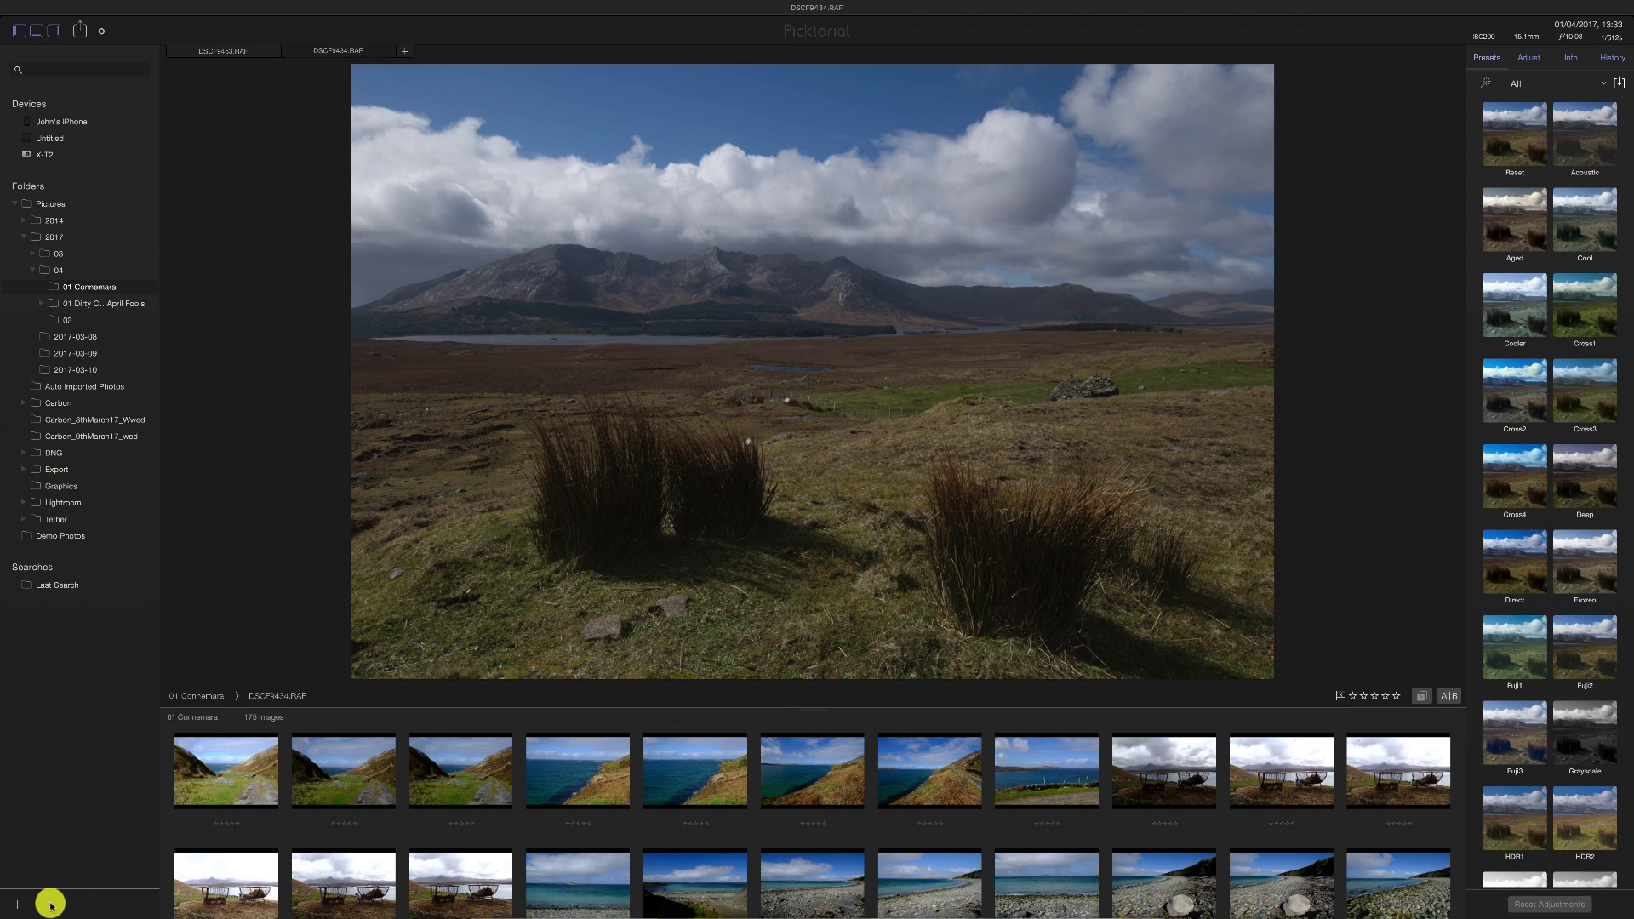
click(16, 905)
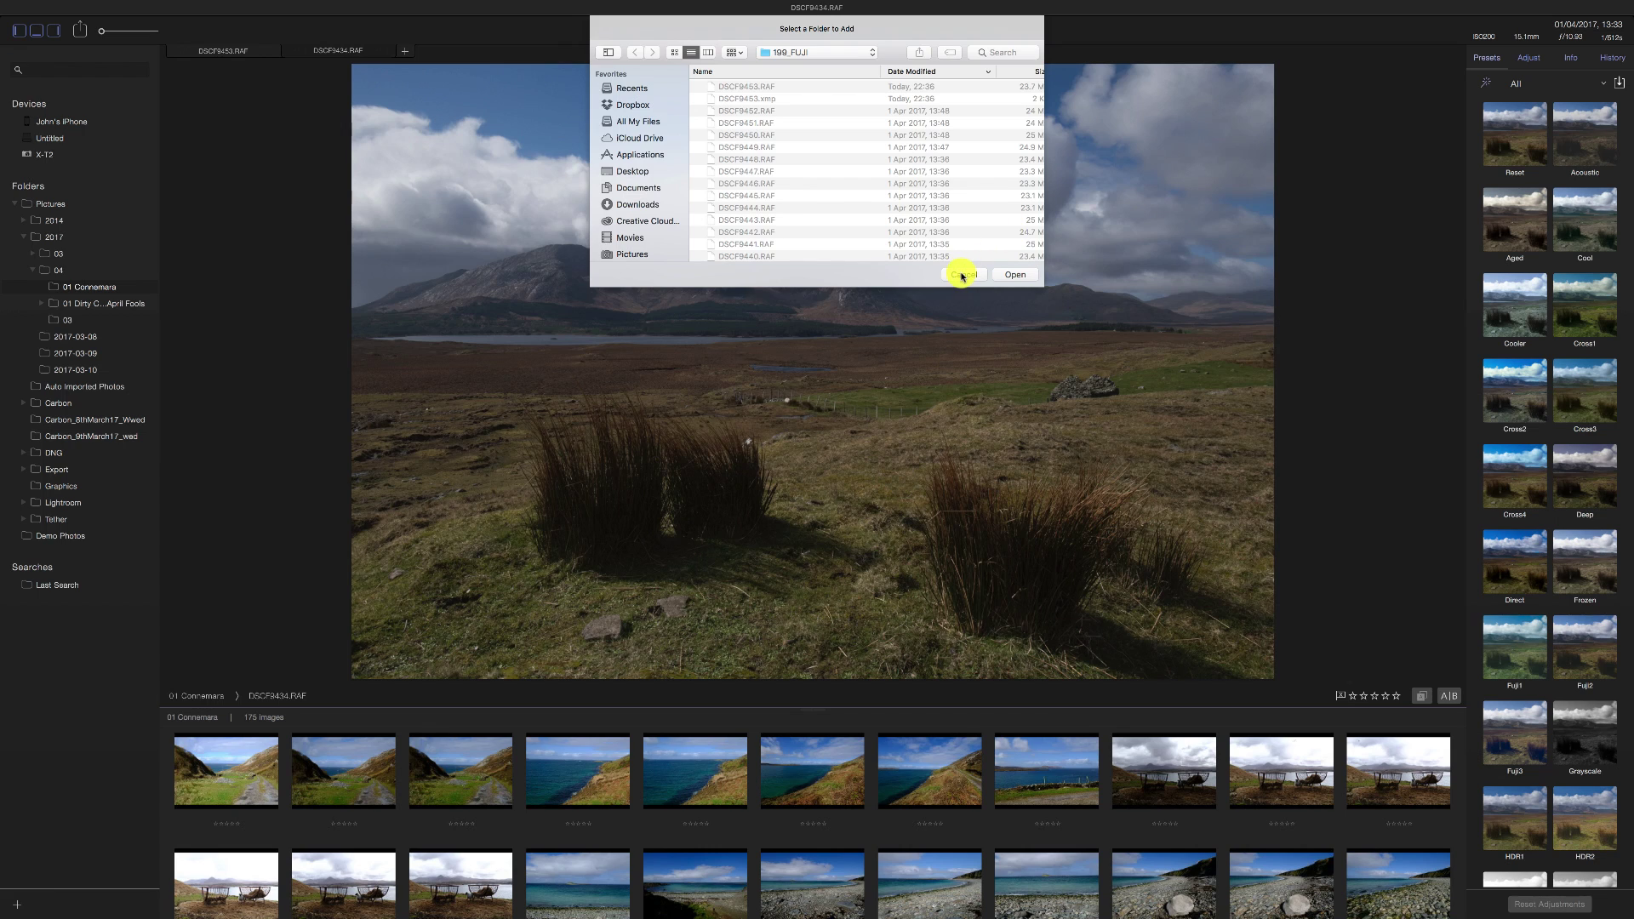
click(961, 275)
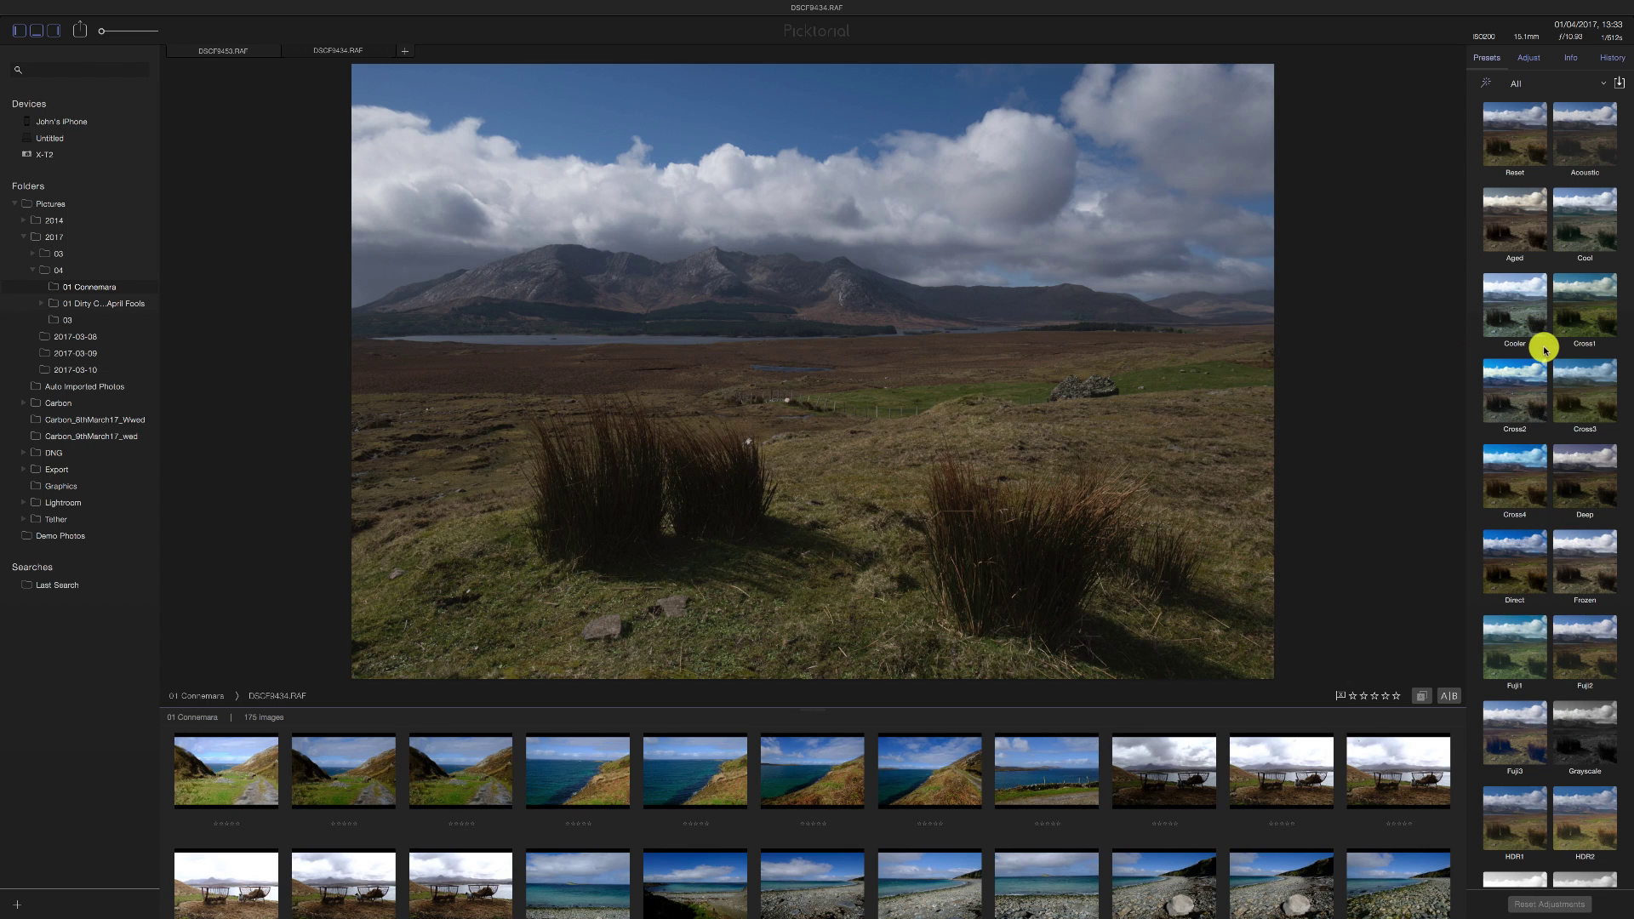
- Look through the complete list of presets from Reset to Violet and return to its beginning
scroll(1545, 347, down, 5)
scroll(1544, 349, down, 5)
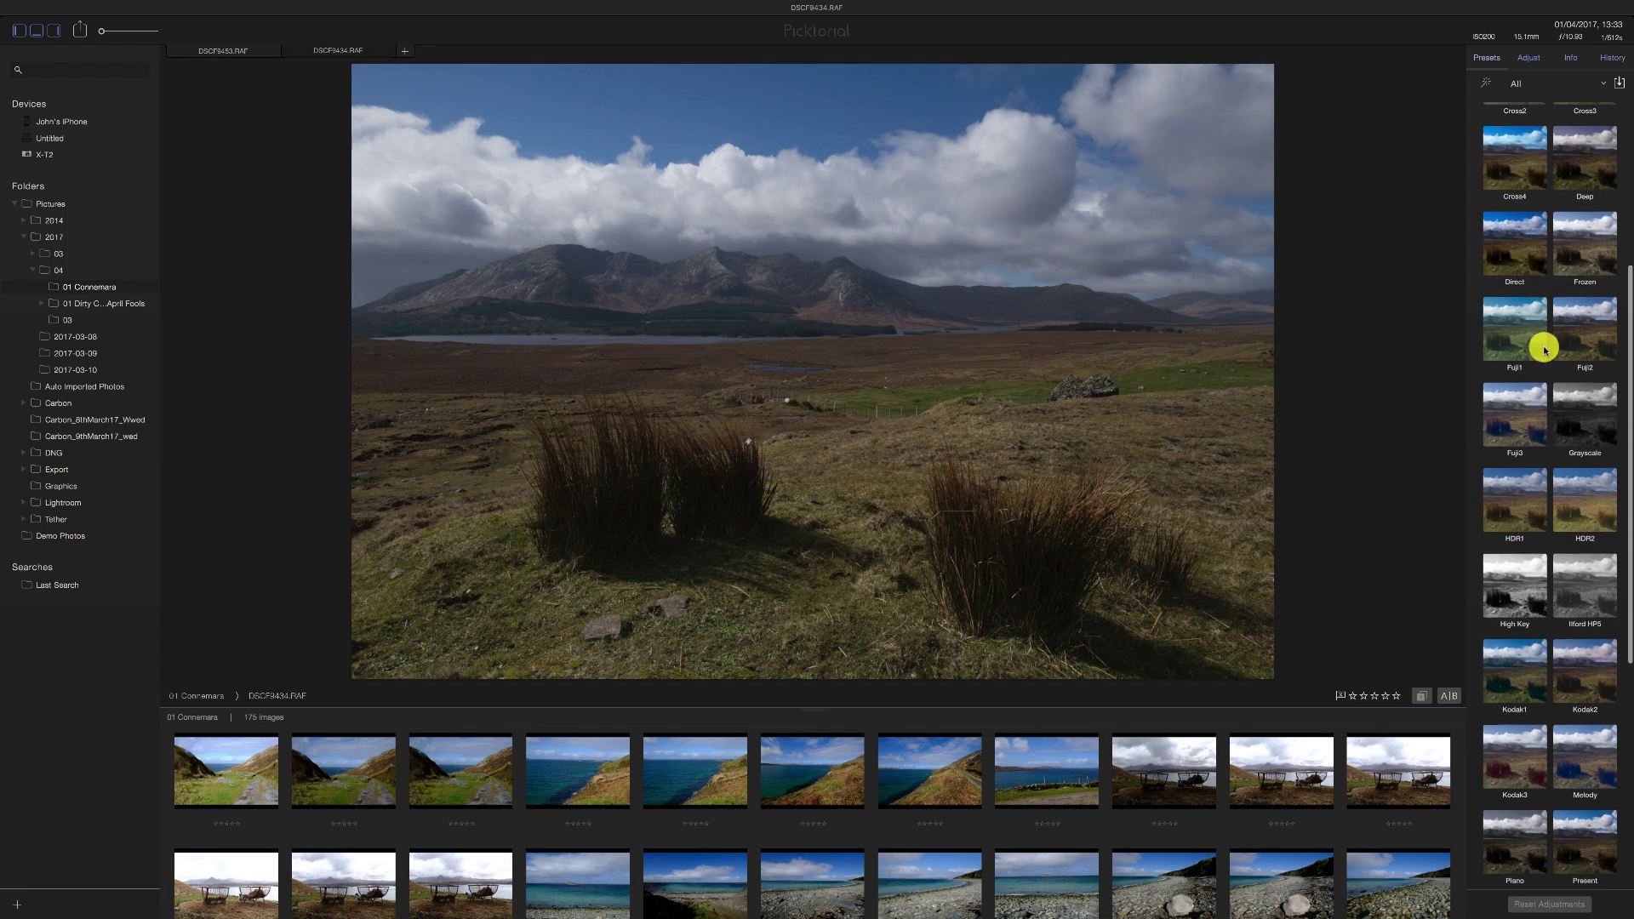
scroll(1544, 349, down, 5)
scroll(1545, 349, down, 5)
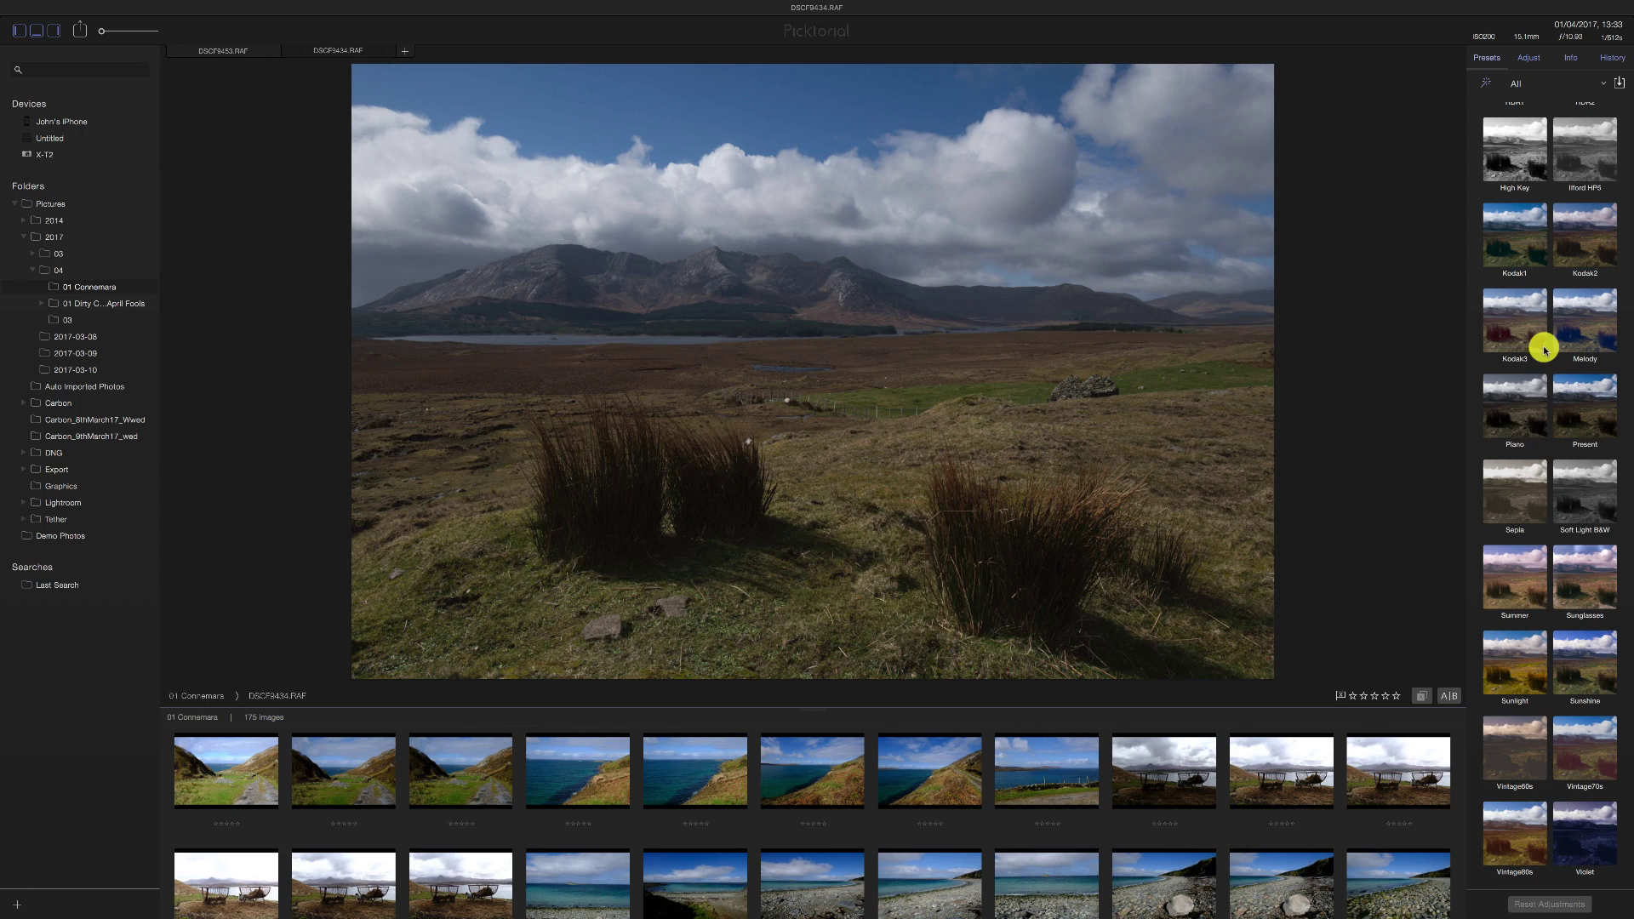
scroll(1545, 349, up, 8)
scroll(1544, 349, down, 5)
scroll(1544, 349, up, 12)
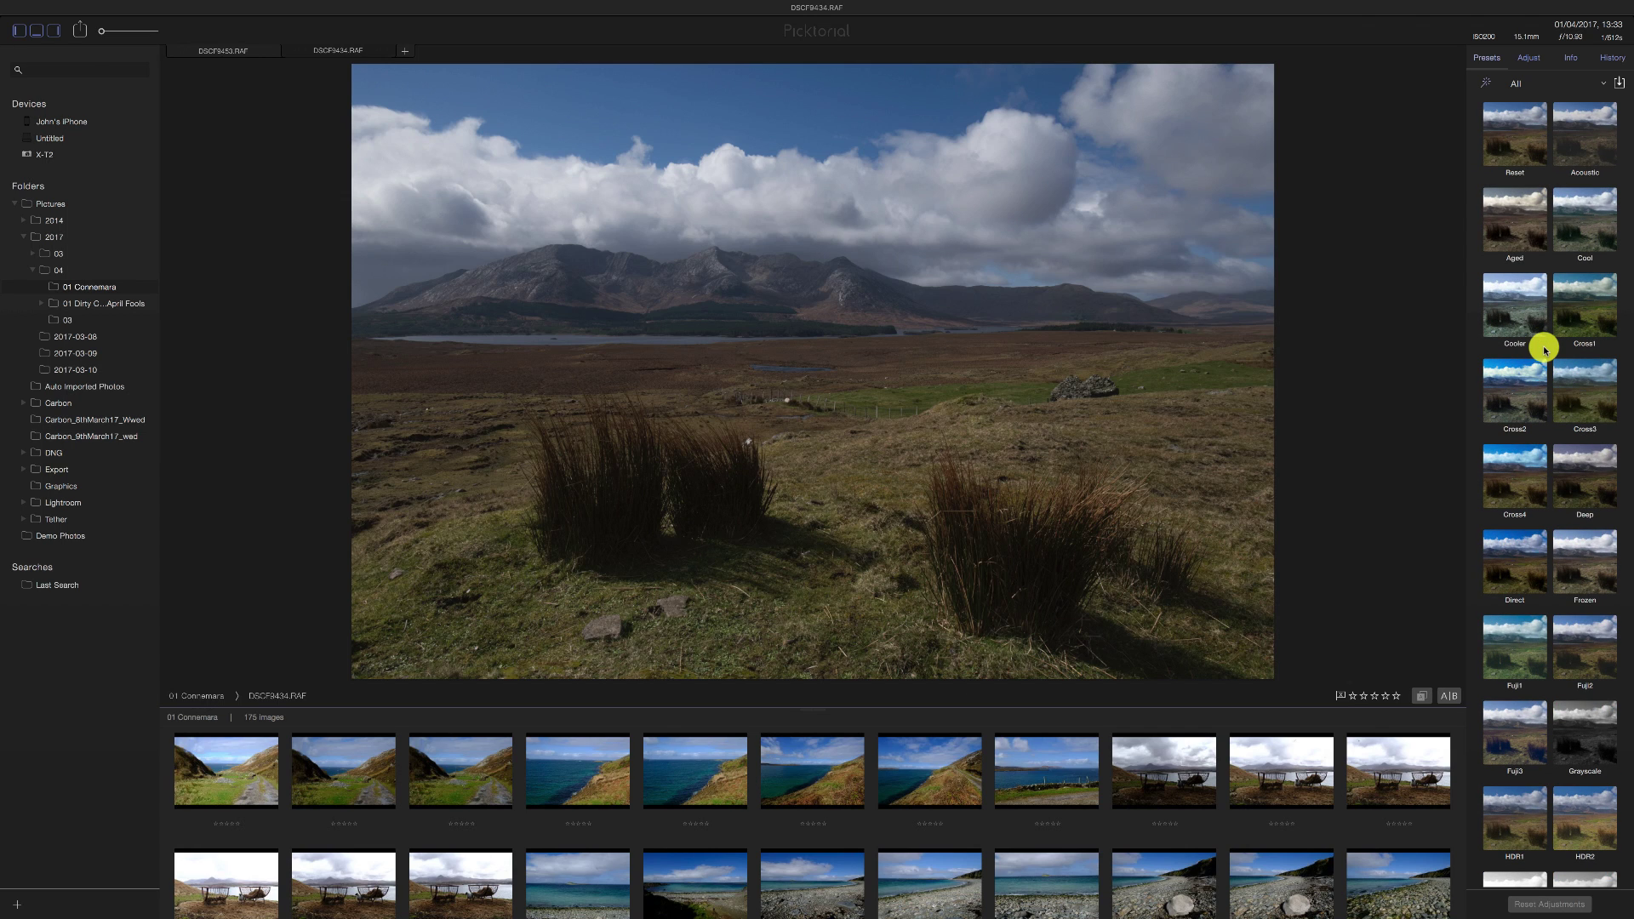
- Examine the photo's available adjustments, its general and capture information, and its edit history
click(1527, 59)
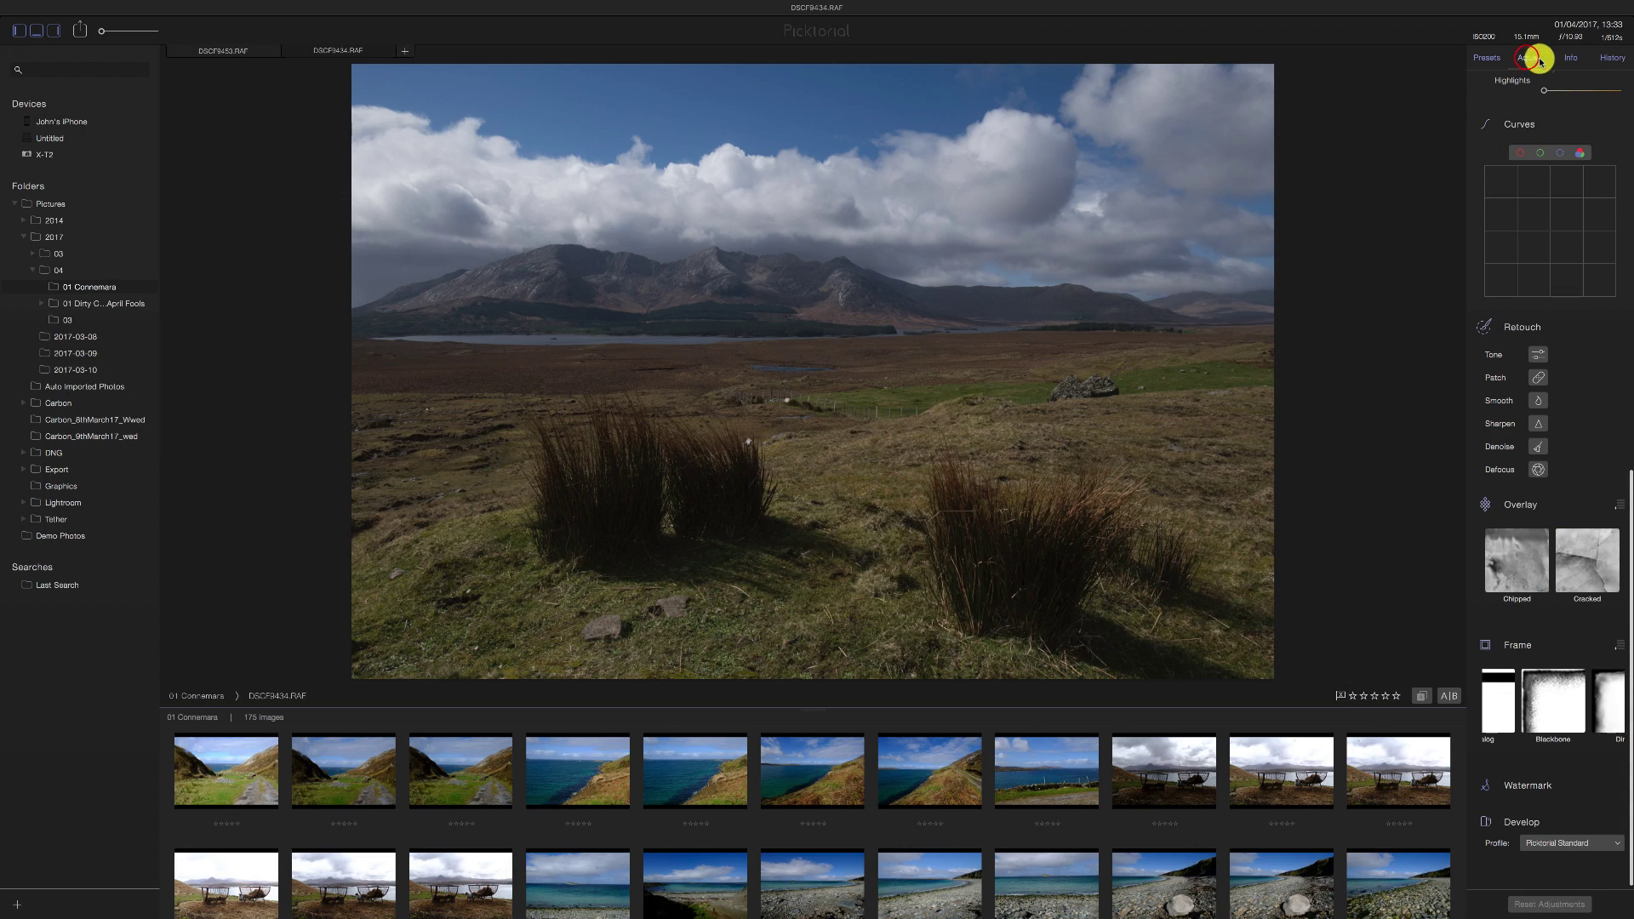
click(1570, 58)
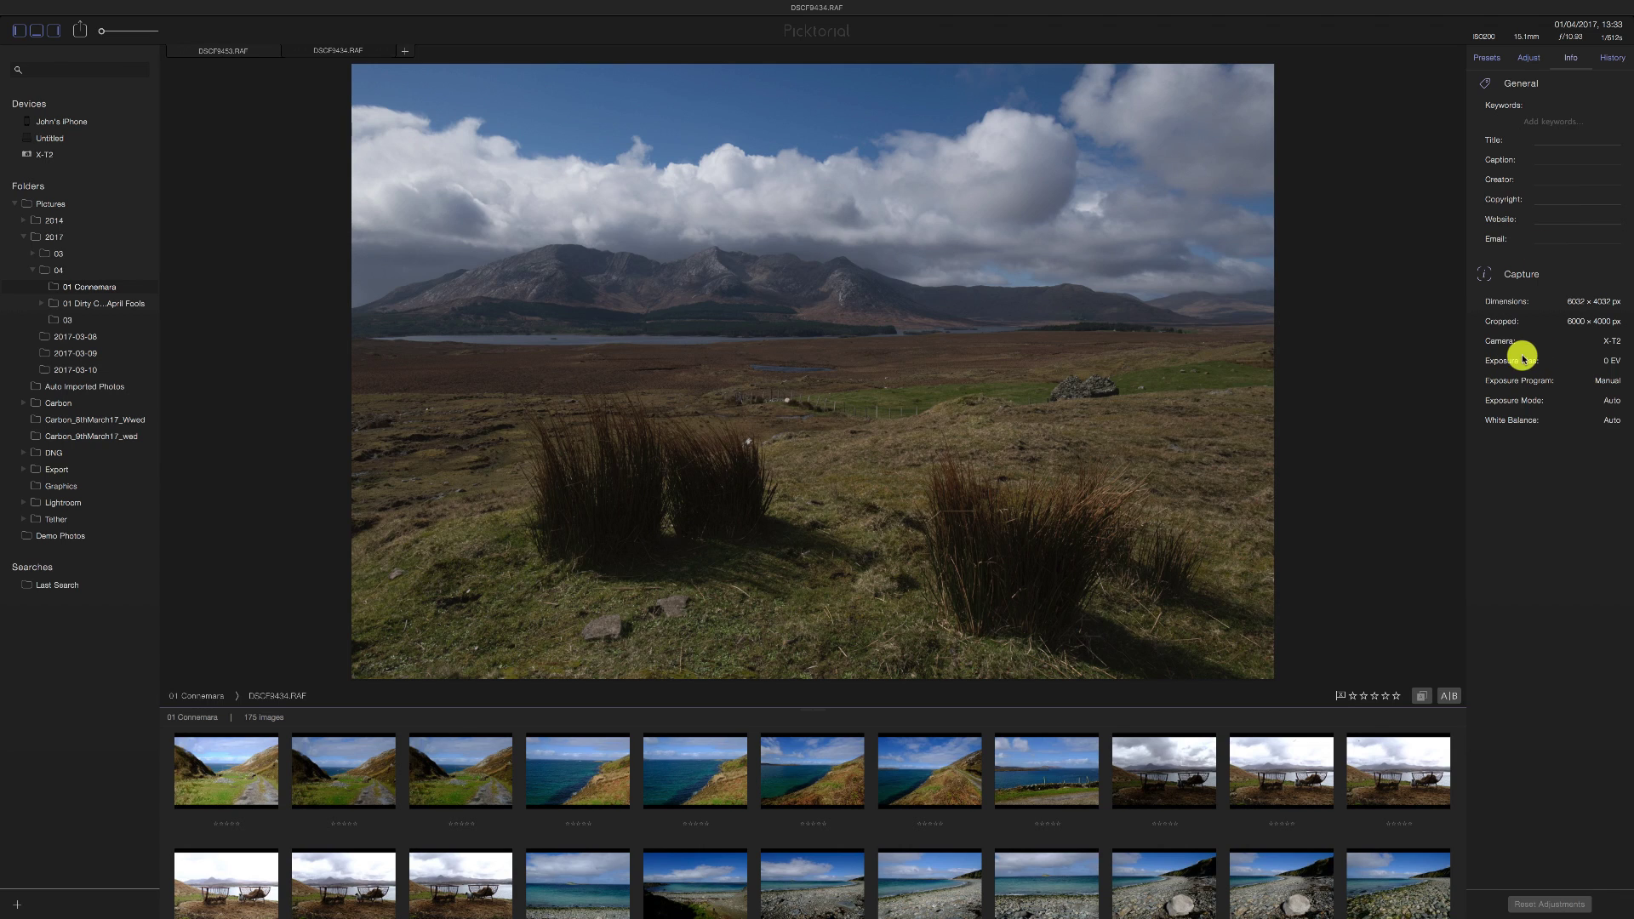
click(1511, 278)
click(1520, 84)
click(1520, 86)
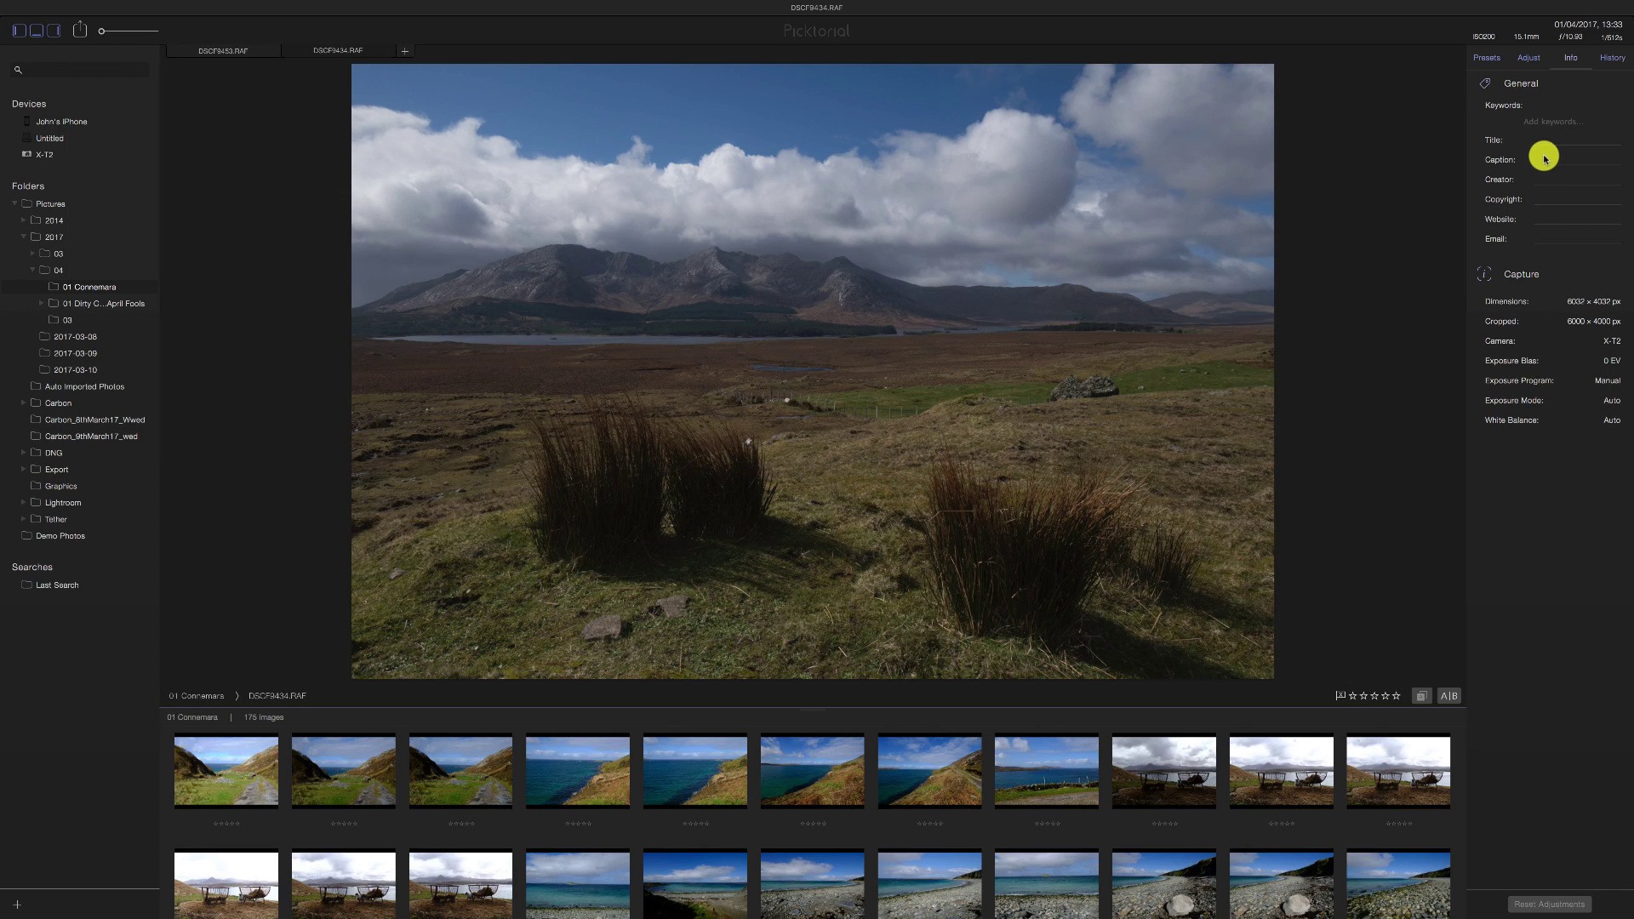
click(1610, 63)
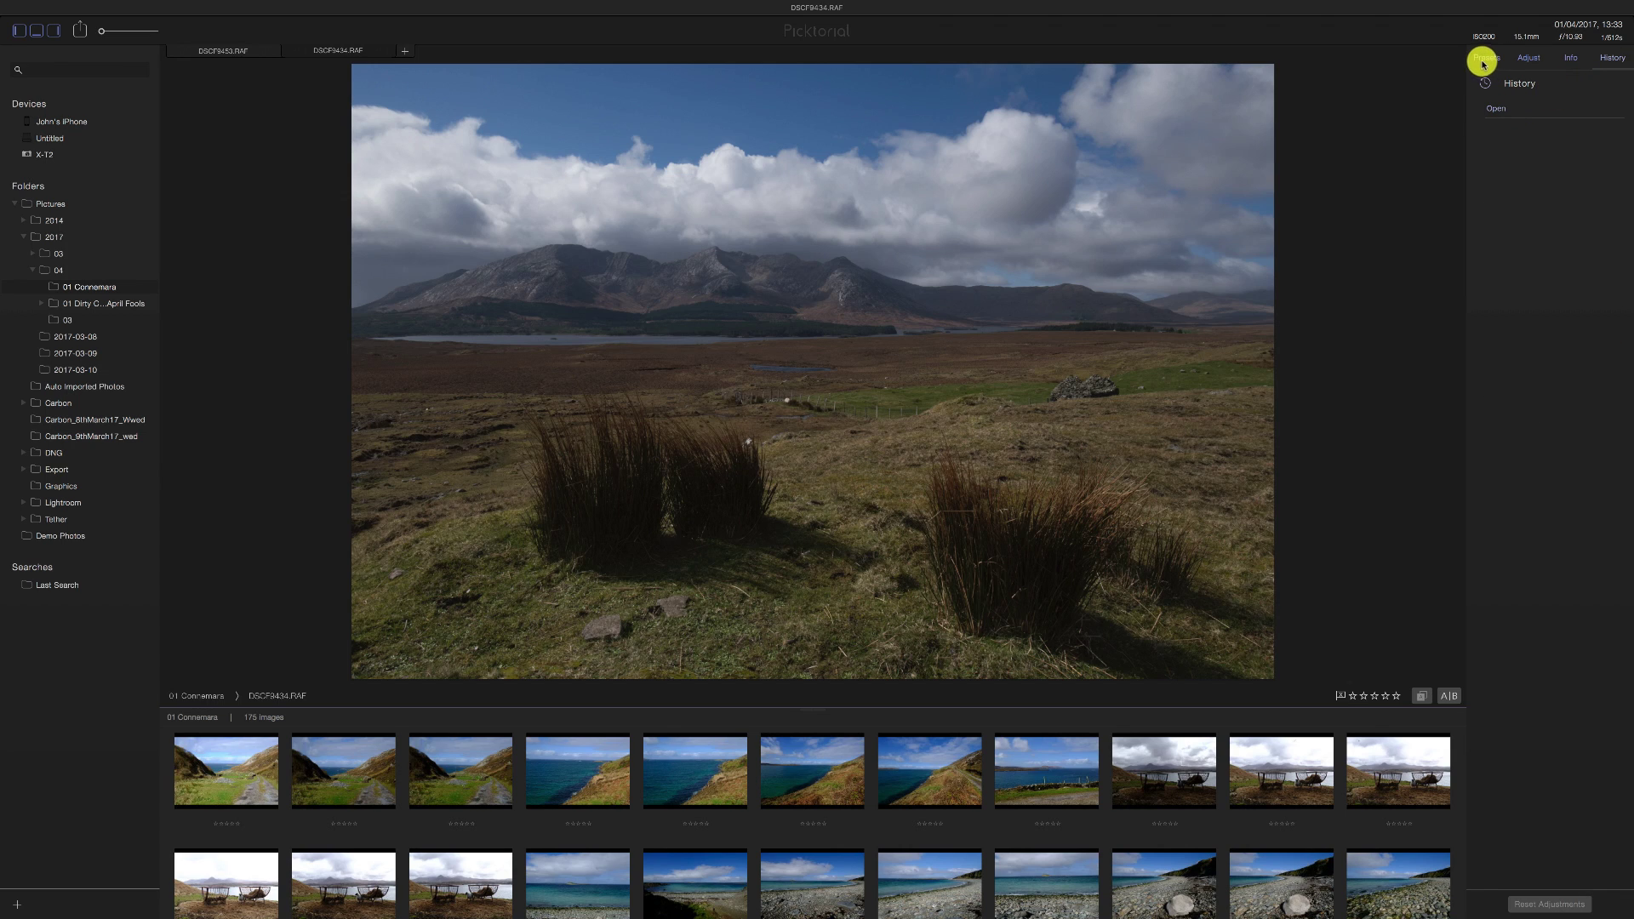
- Collapse the Crop & Rotate, Light, Color, Curves and Retouch sections of the photo adjustments
click(1525, 57)
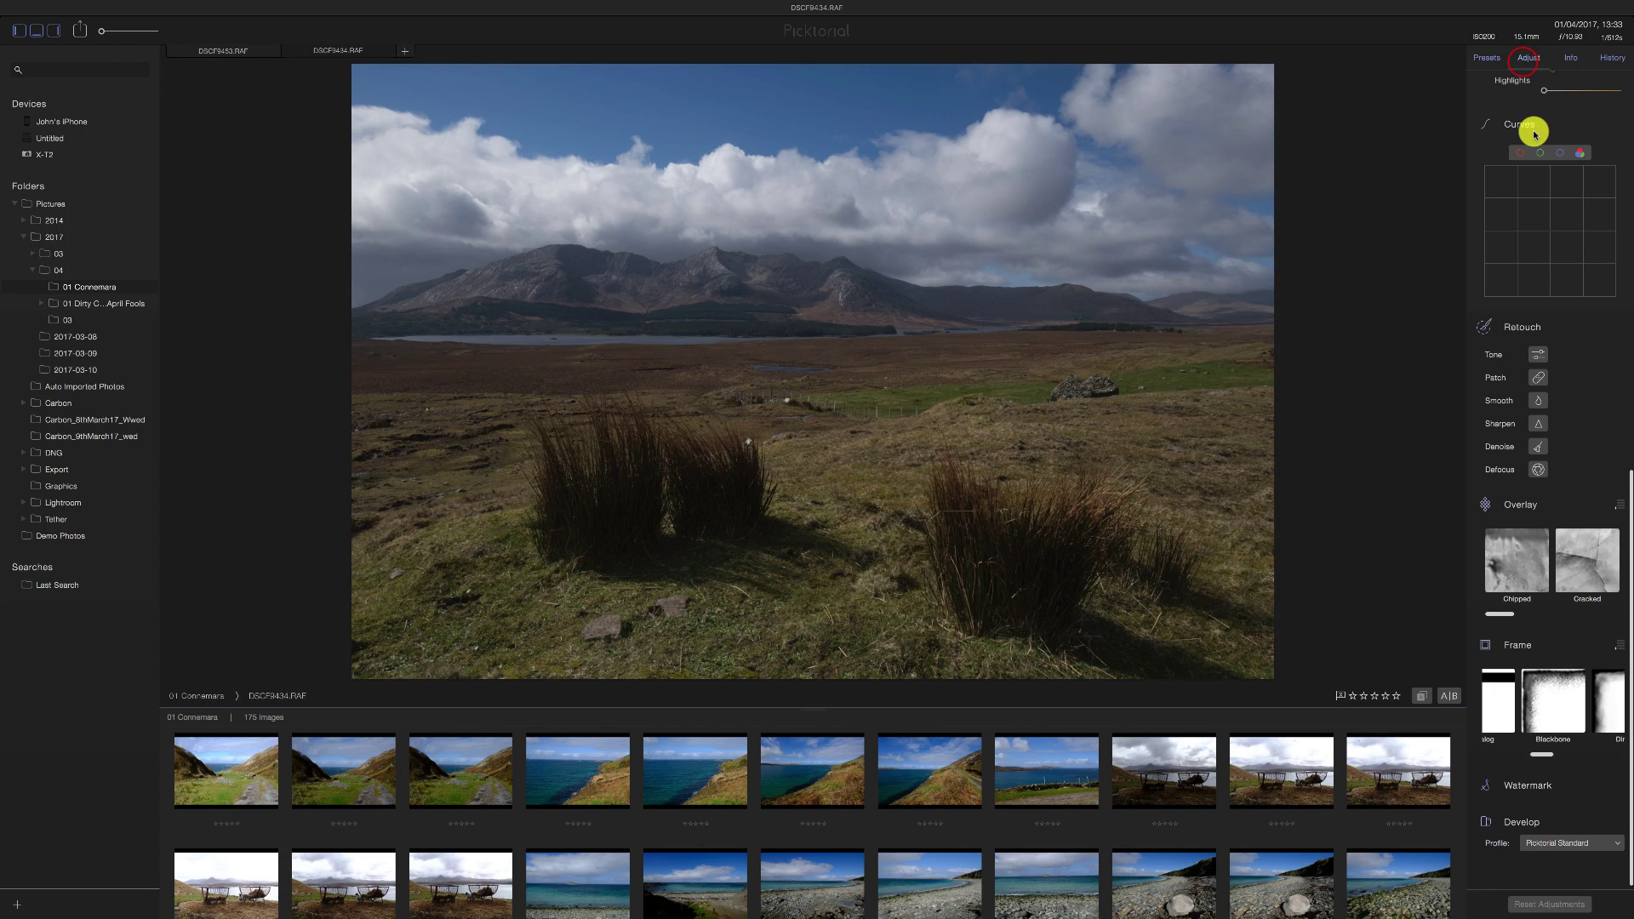
scroll(1534, 133, up, 5)
scroll(1534, 133, up, 10)
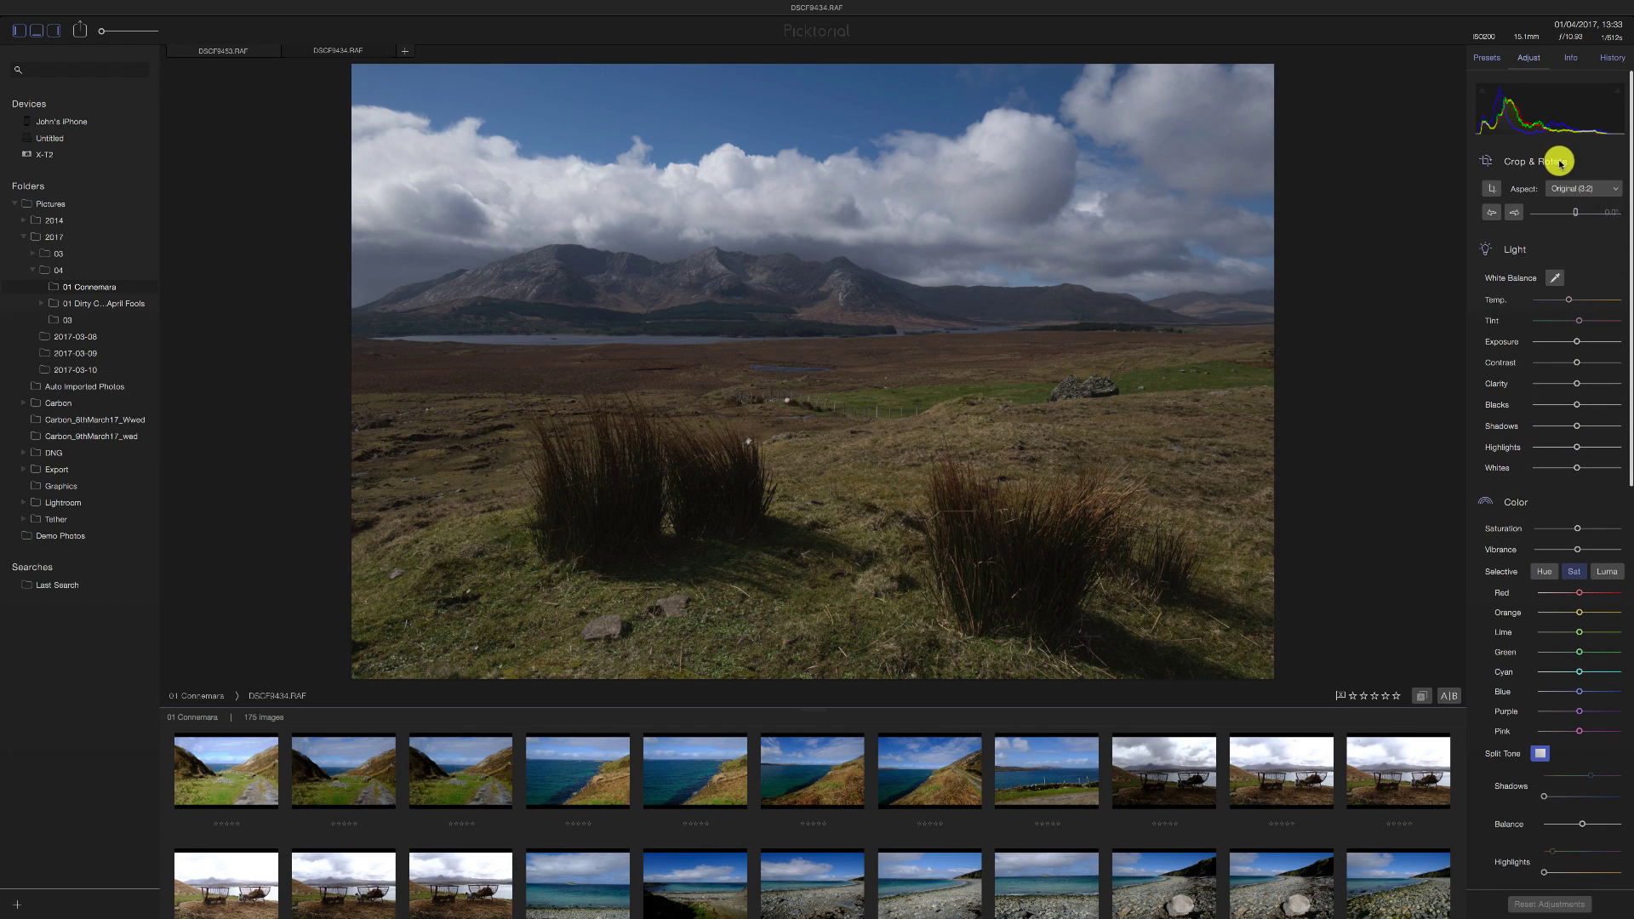
click(1550, 164)
click(1535, 198)
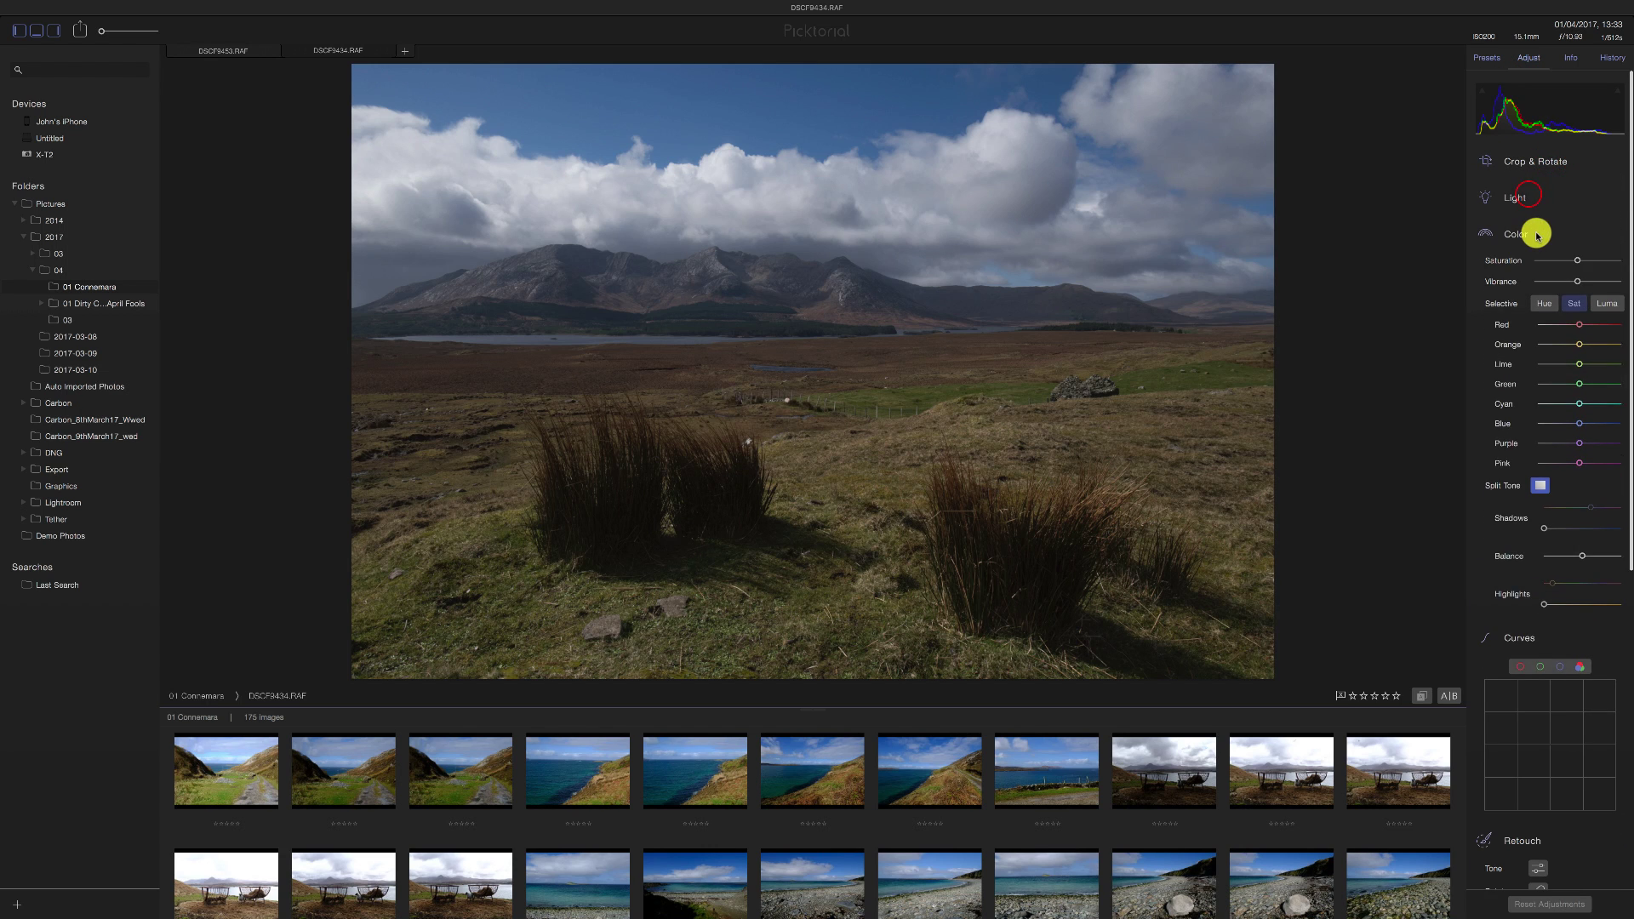
click(1533, 235)
click(1530, 269)
click(1536, 305)
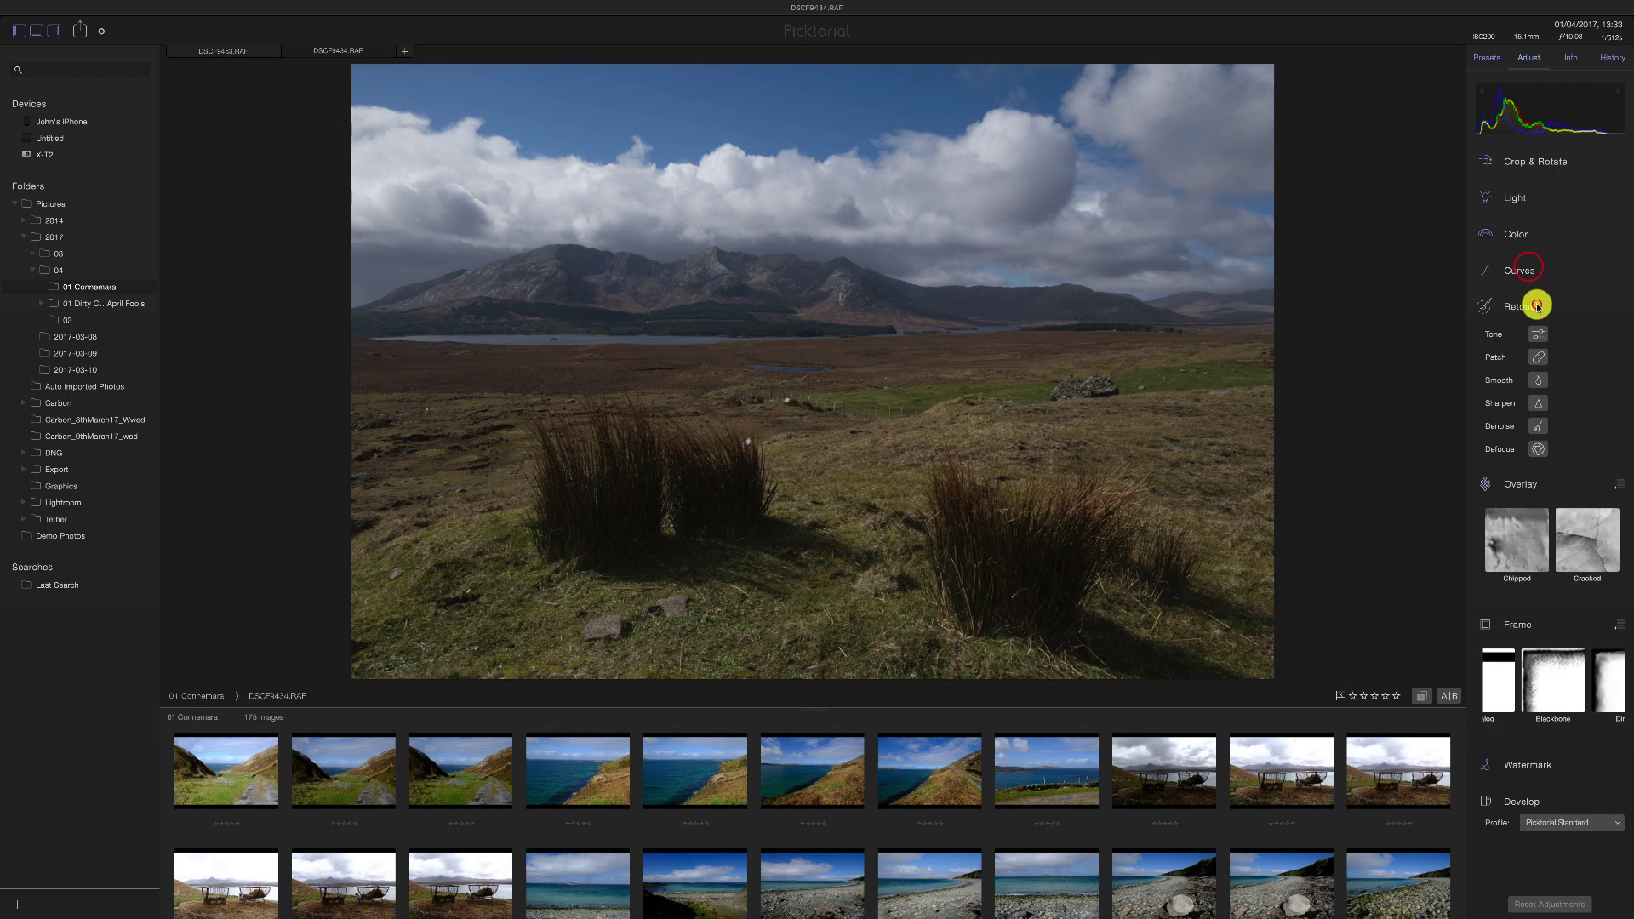
- Collapse the Overlay and Frame adjustment sections, leaving Develop expanded
click(1529, 345)
right_click(1545, 379)
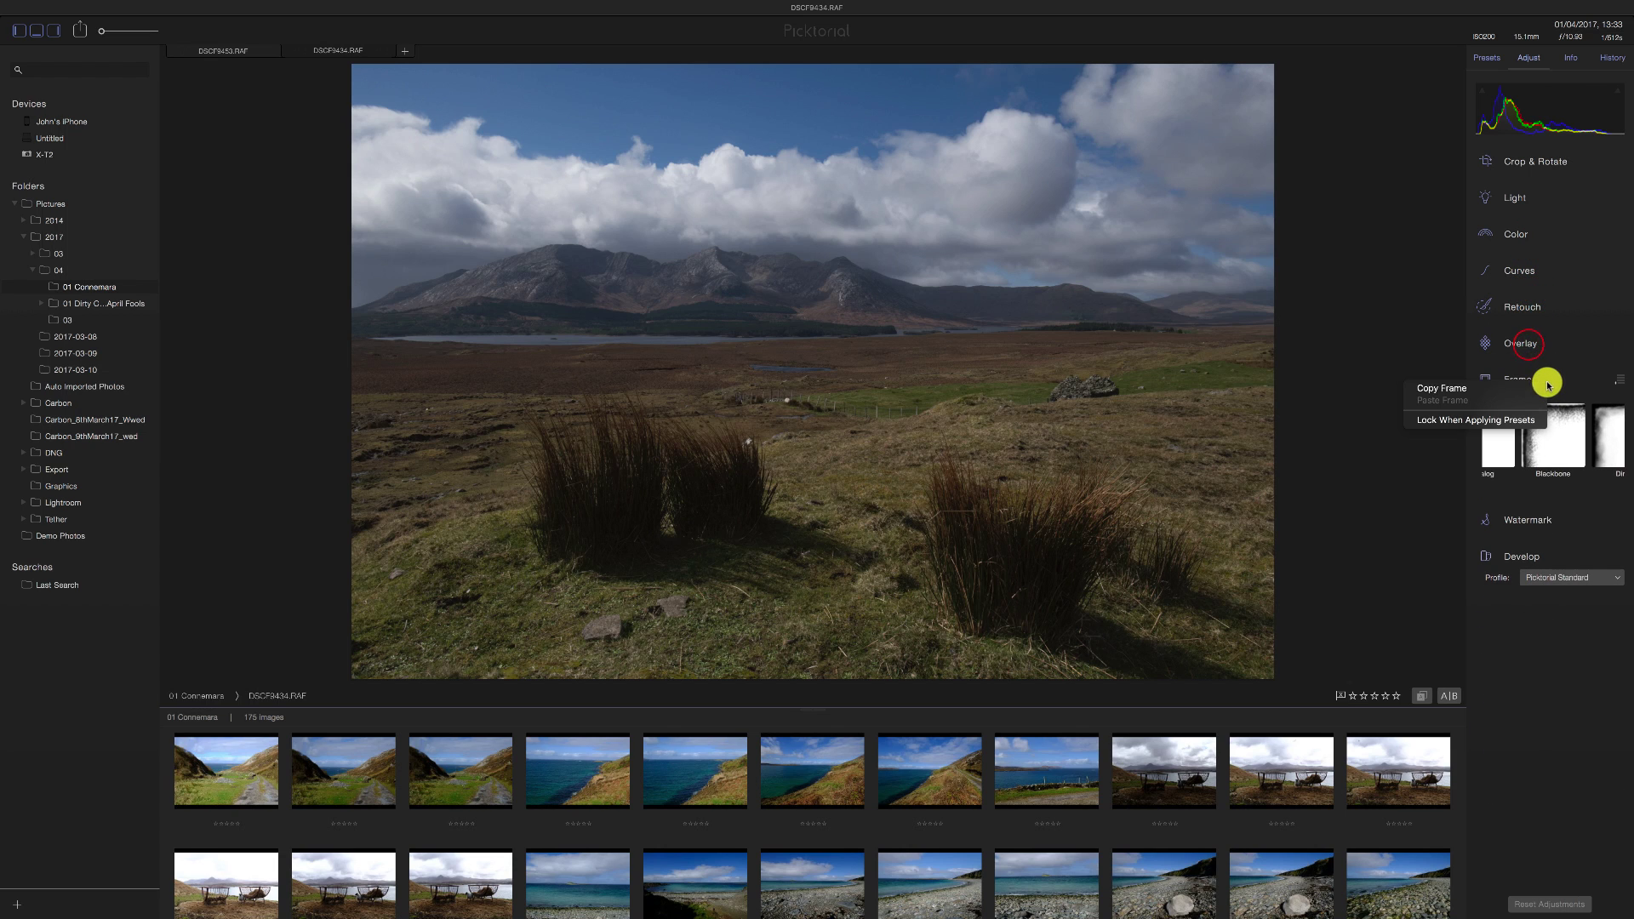
click(1523, 343)
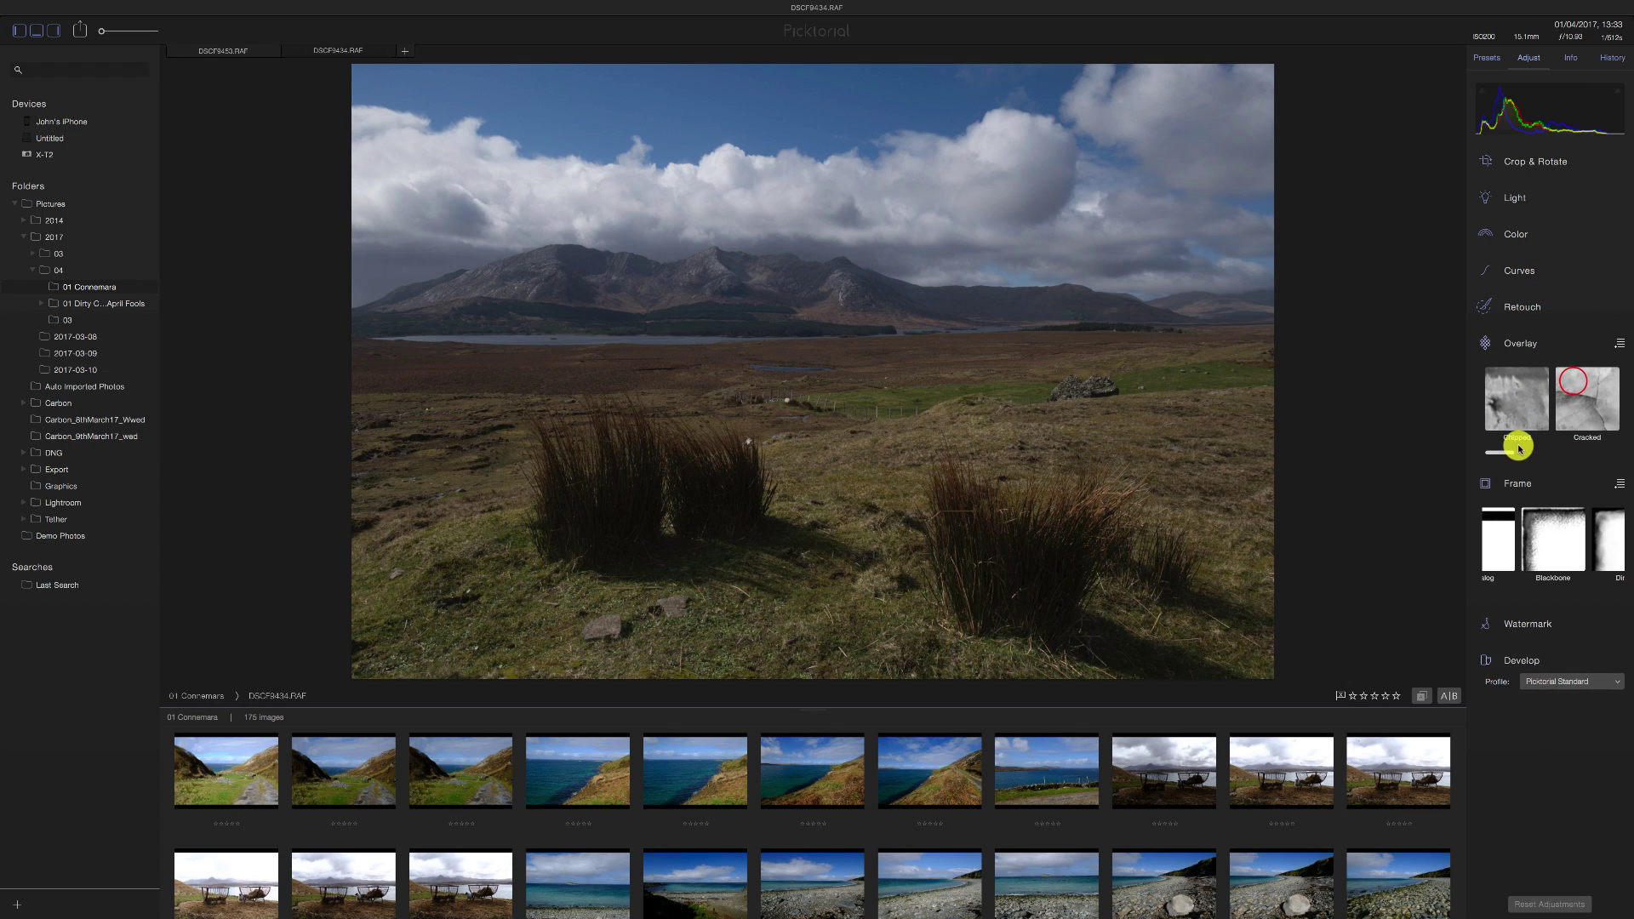
click(1508, 343)
click(1511, 383)
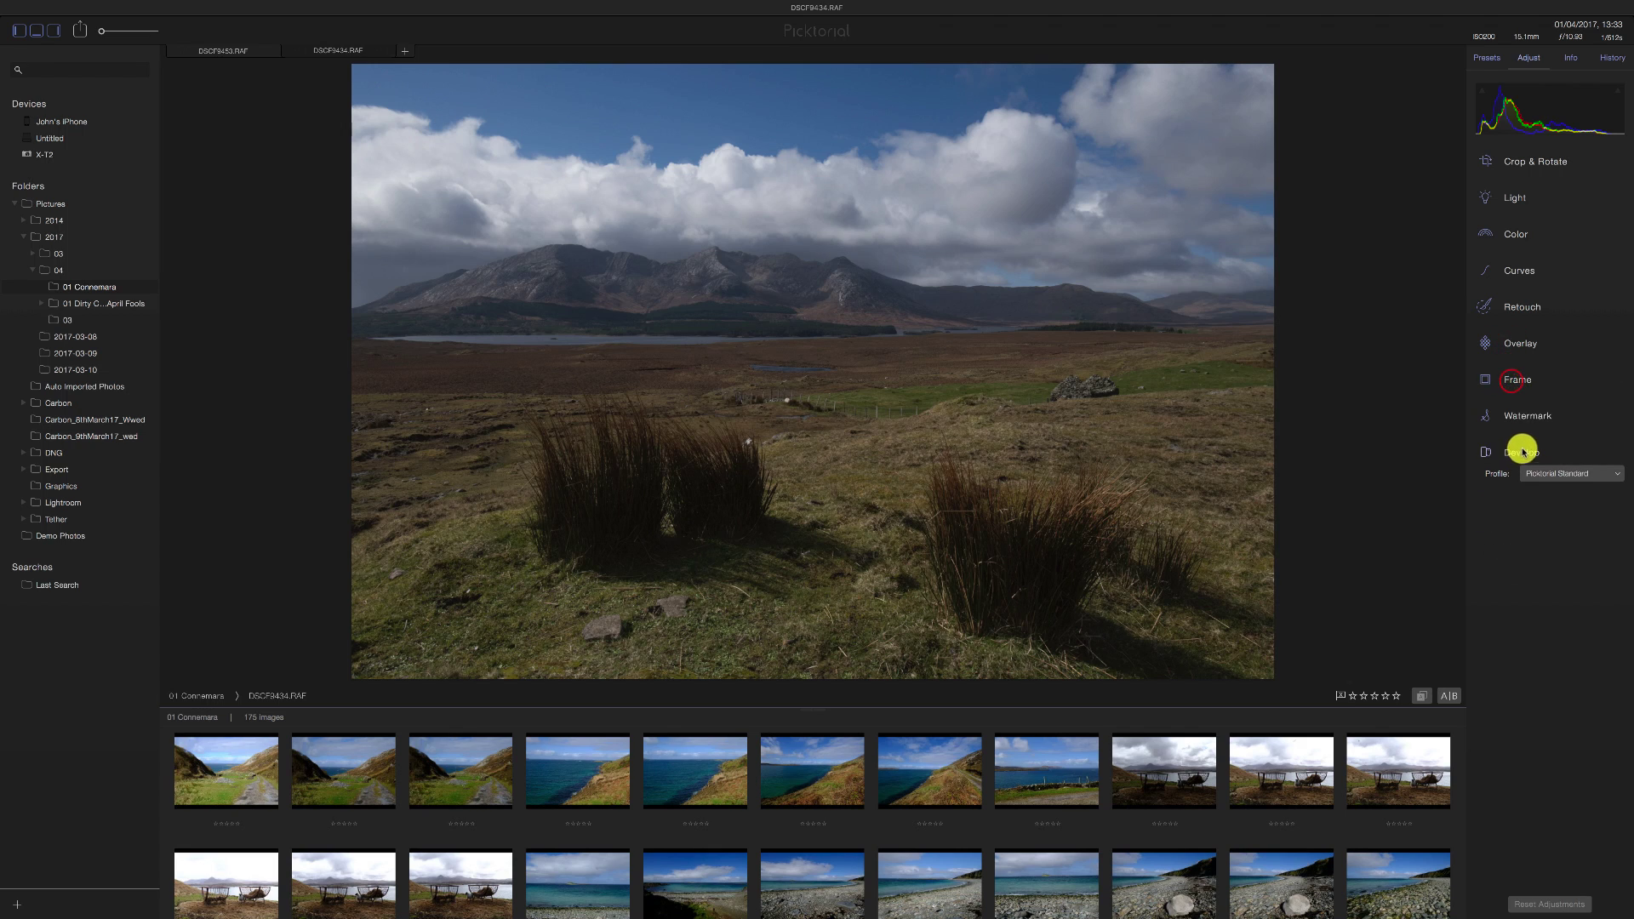
click(1553, 384)
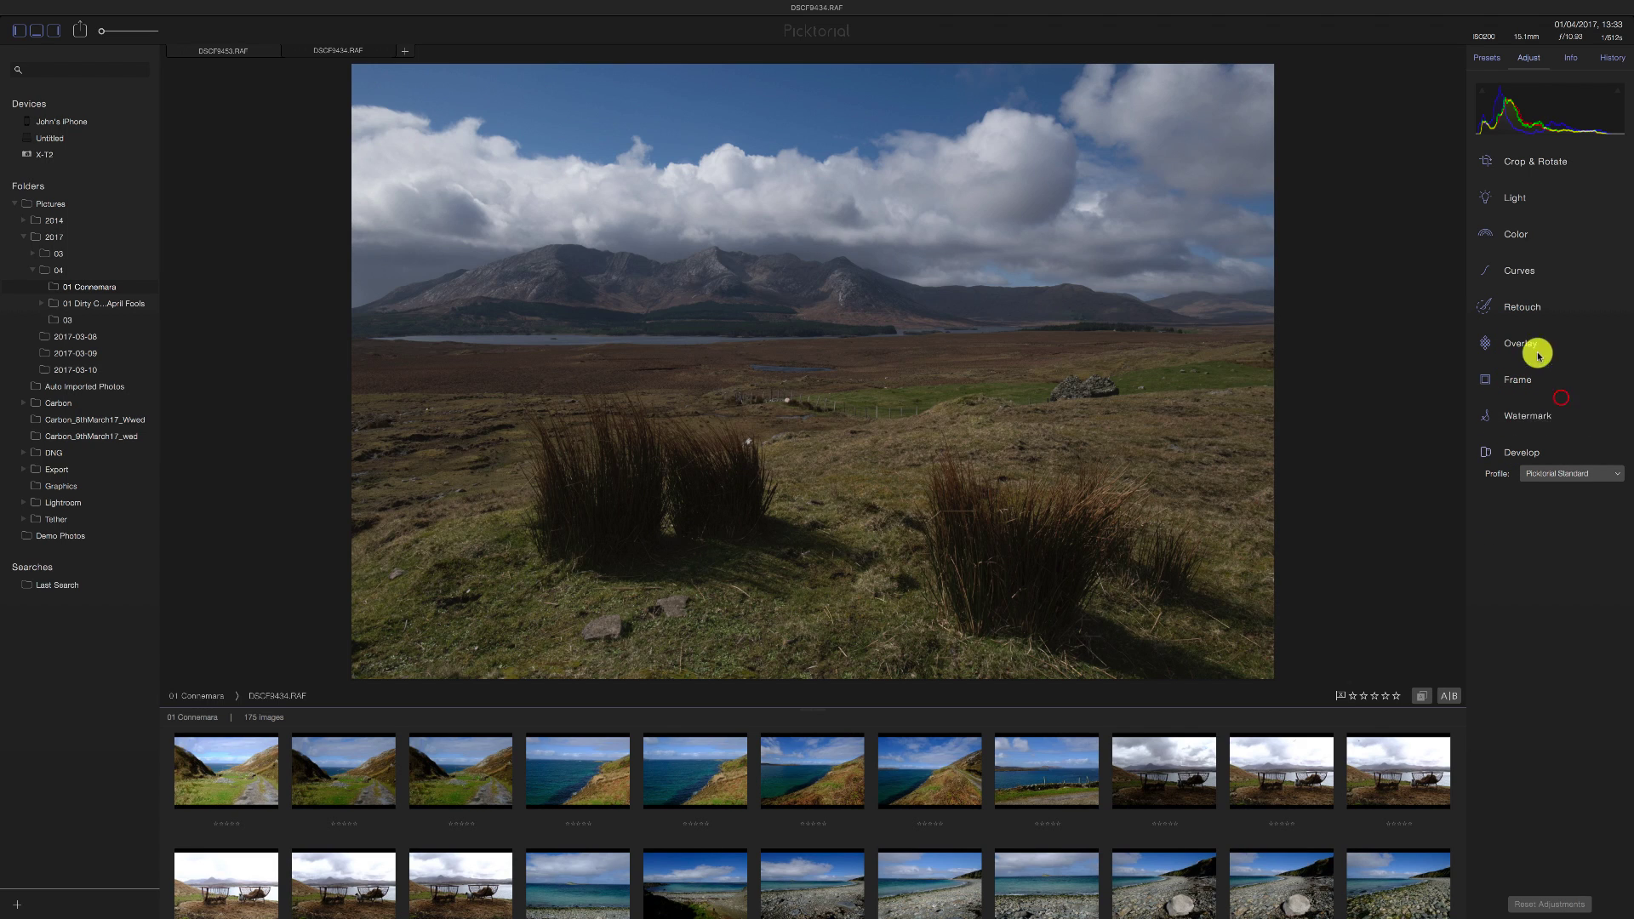
click(1523, 380)
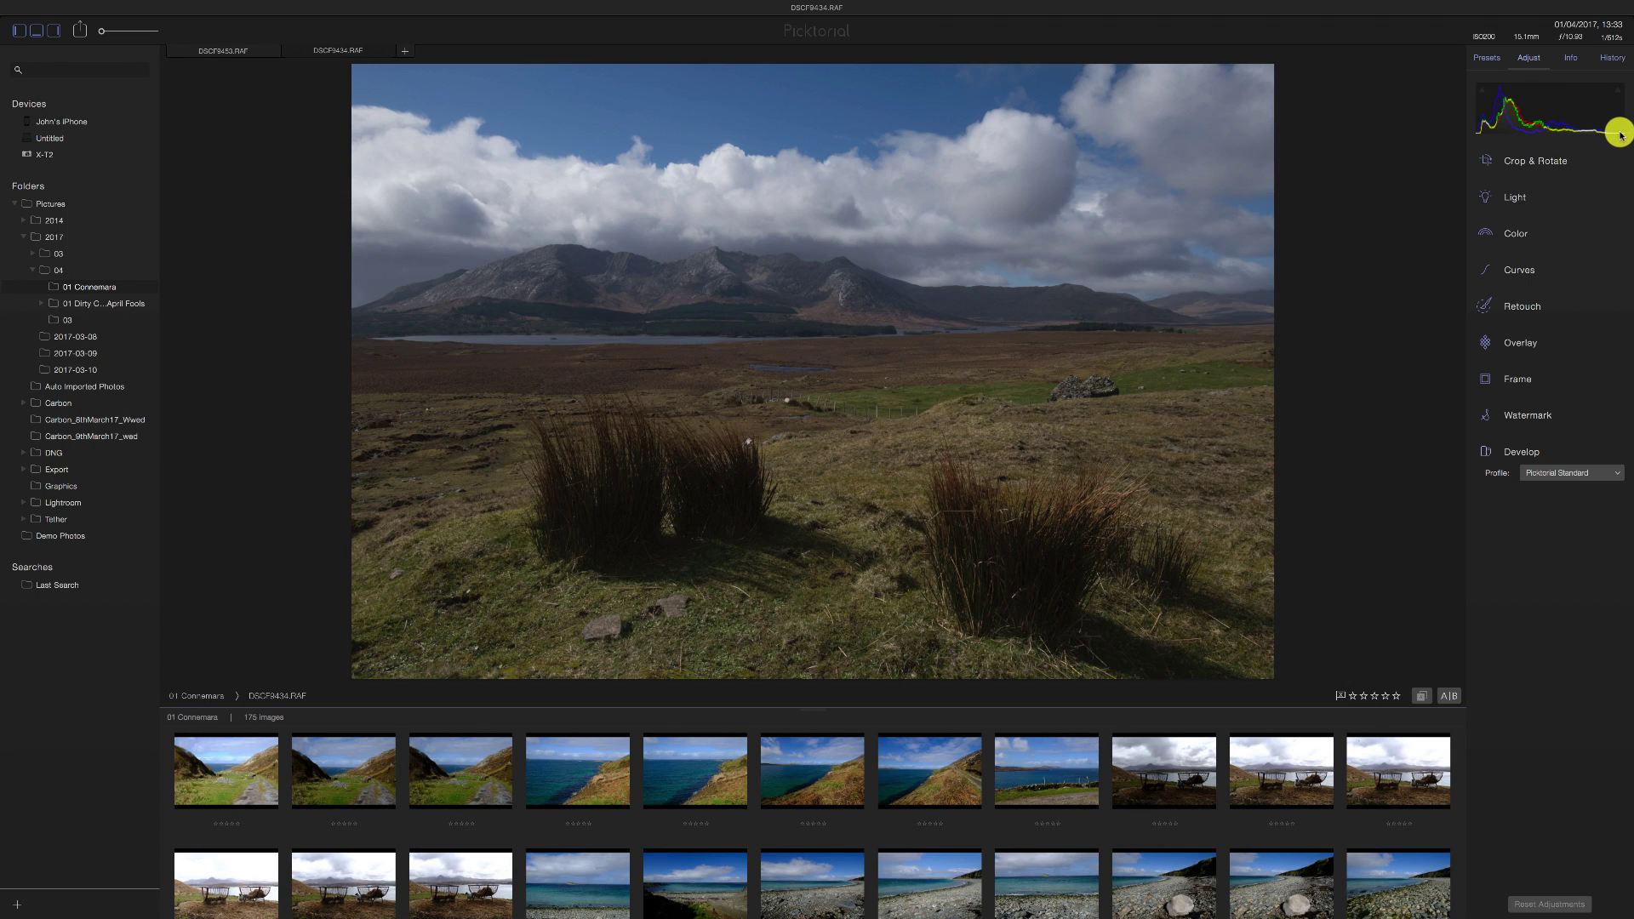
- Expand Crop & Rotate, activate the crop tool and rotate the photo slightly counter-clockwise inside the crop rectangle
click(1536, 161)
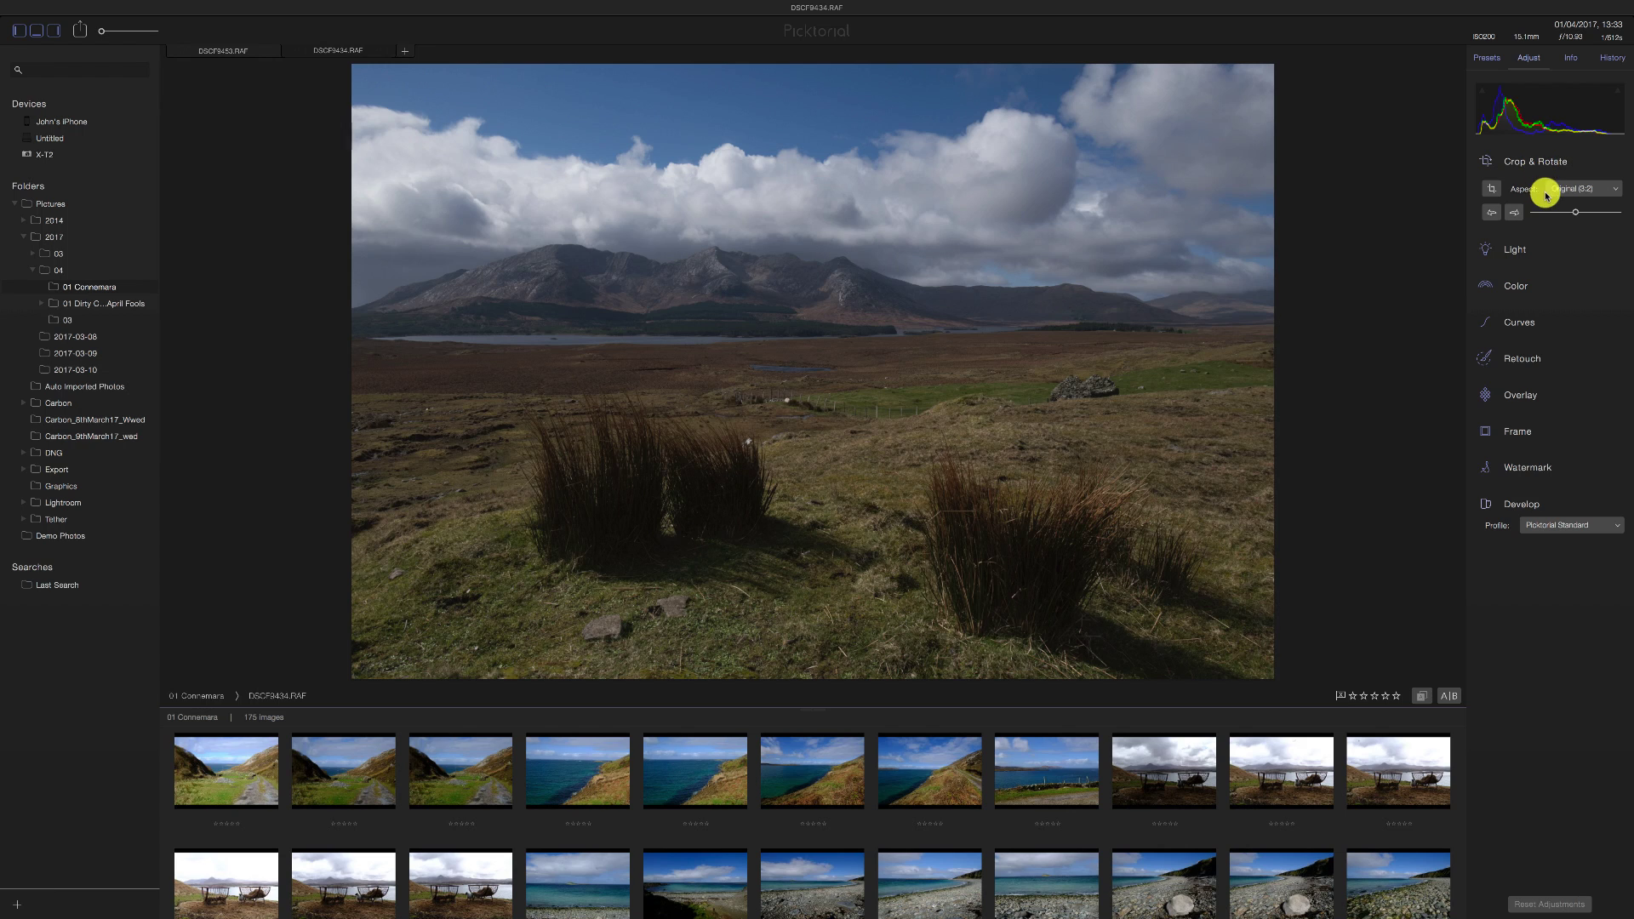
click(1491, 189)
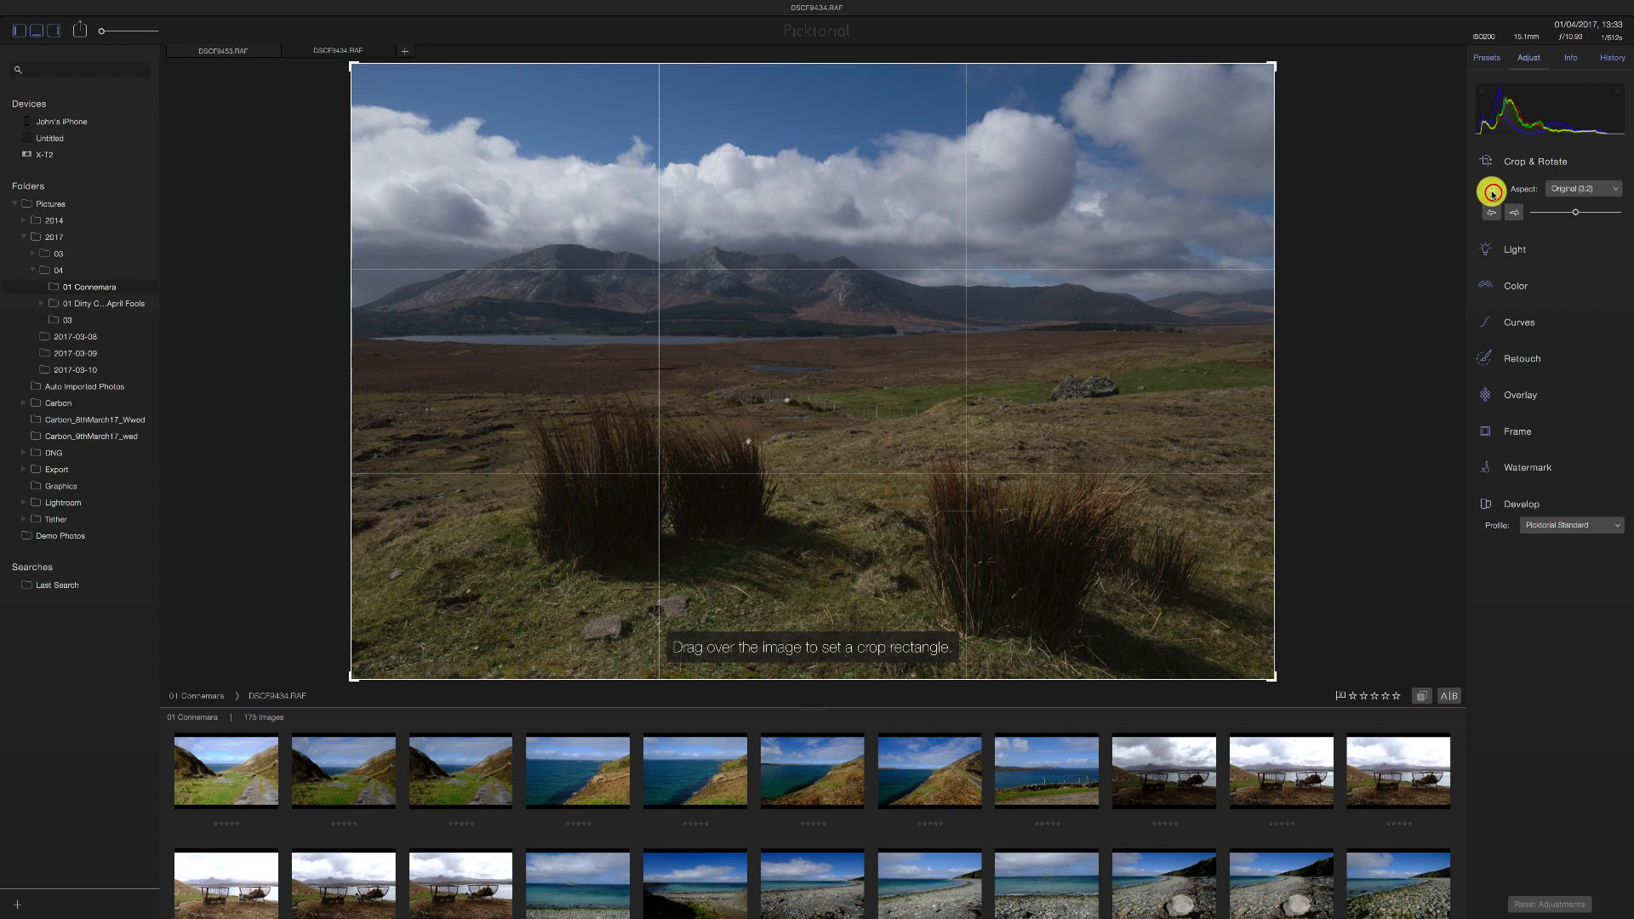
mouse_move(316, 66)
mouse_down()
mouse_move(310, 99)
mouse_move(310, 84)
mouse_up()
drag(846, 263, 970, 281)
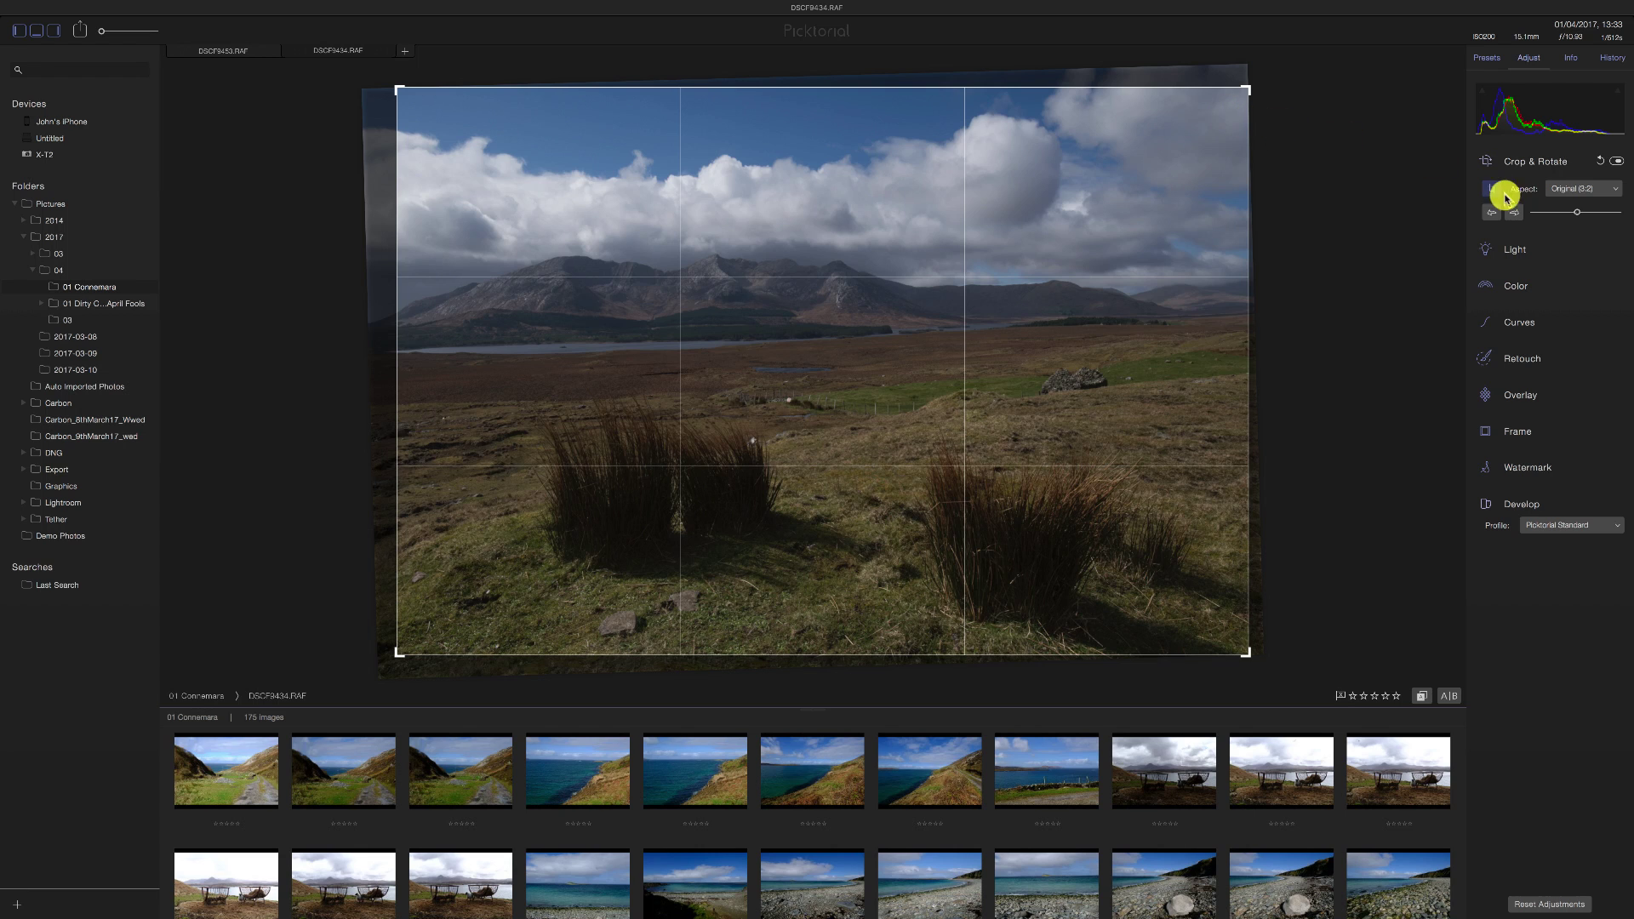
- Rotate the photo clockwise in four 90° turns back to landscape orientation
click(1514, 213)
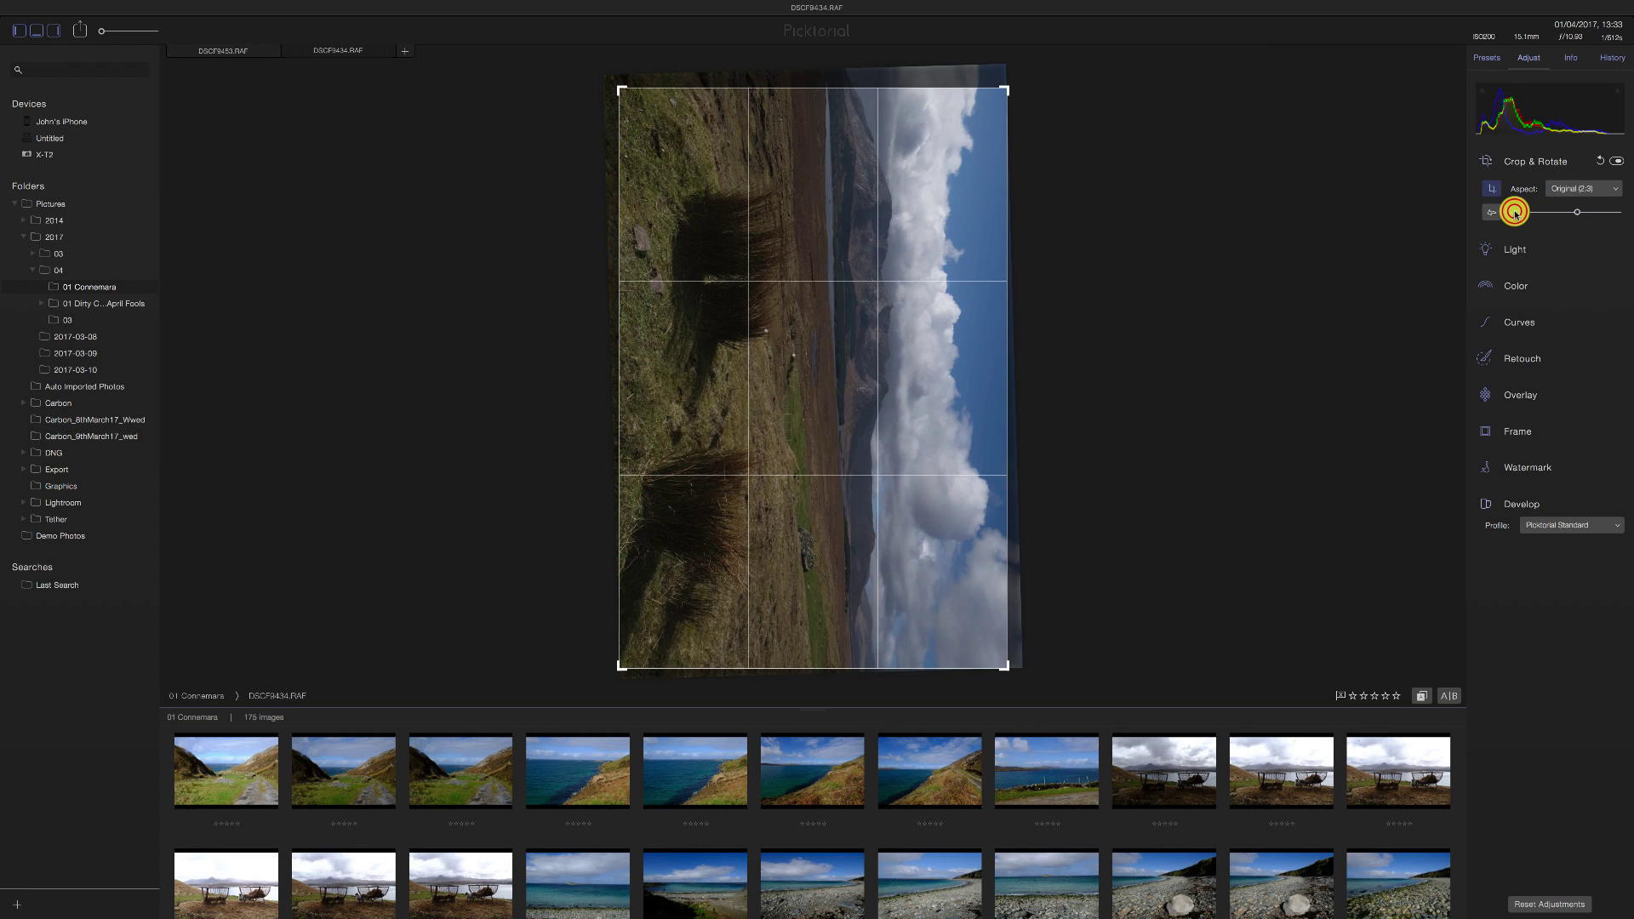
click(1514, 214)
click(1515, 213)
click(1515, 214)
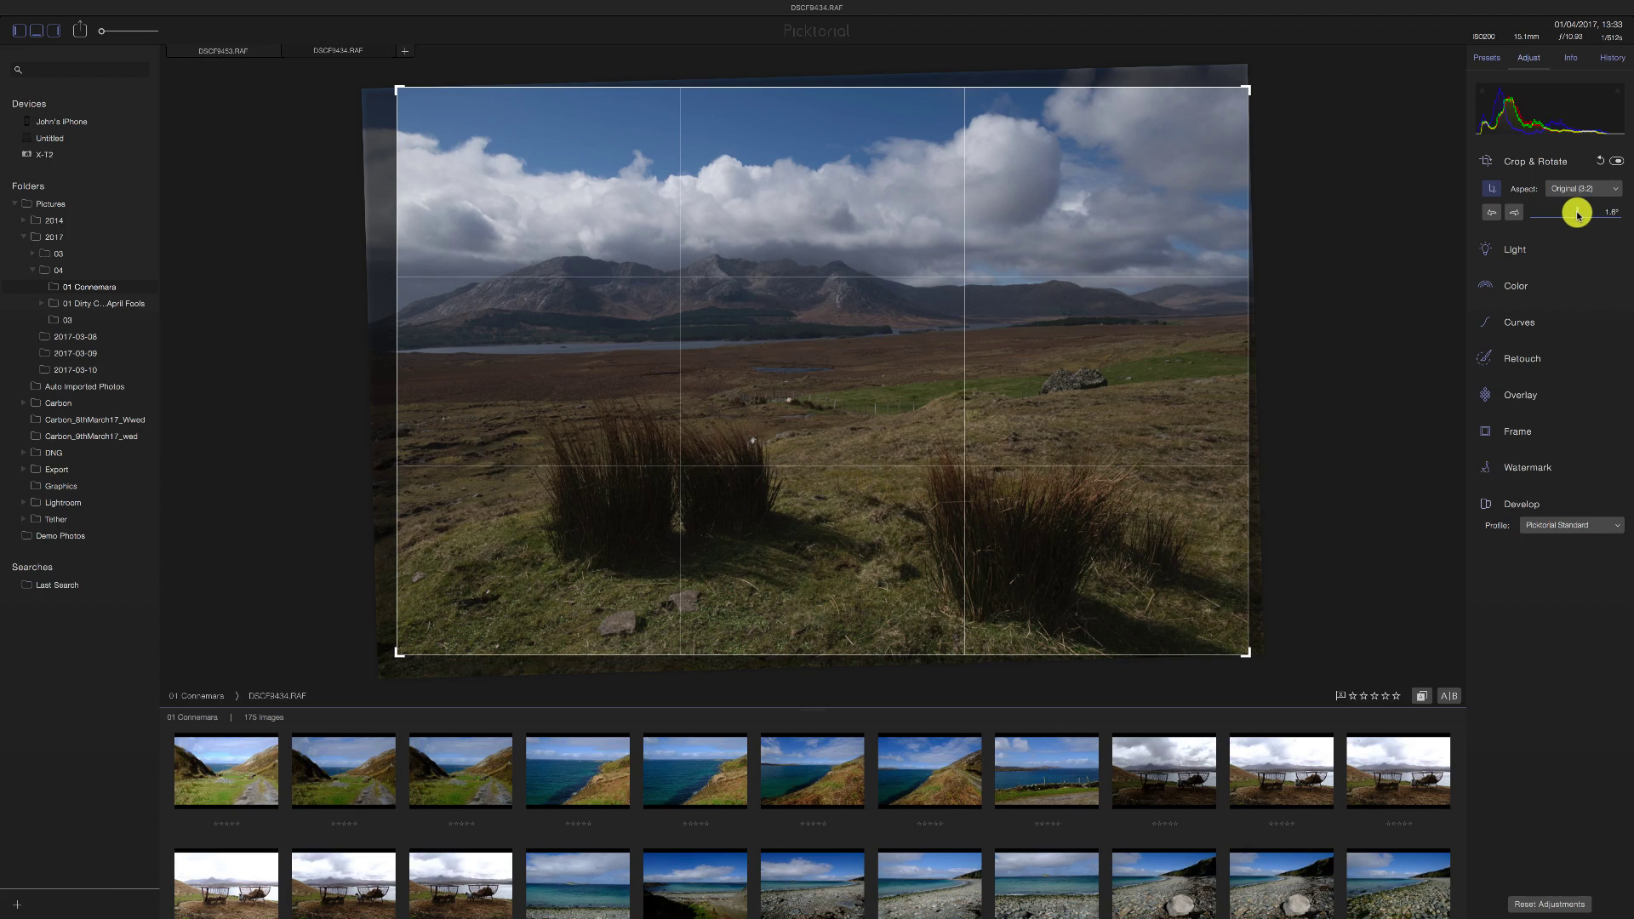
- Tilt the photo further counter-clockwise with the straightening control, preview the cropped result and return to the crop view
drag(1576, 214, 1578, 214)
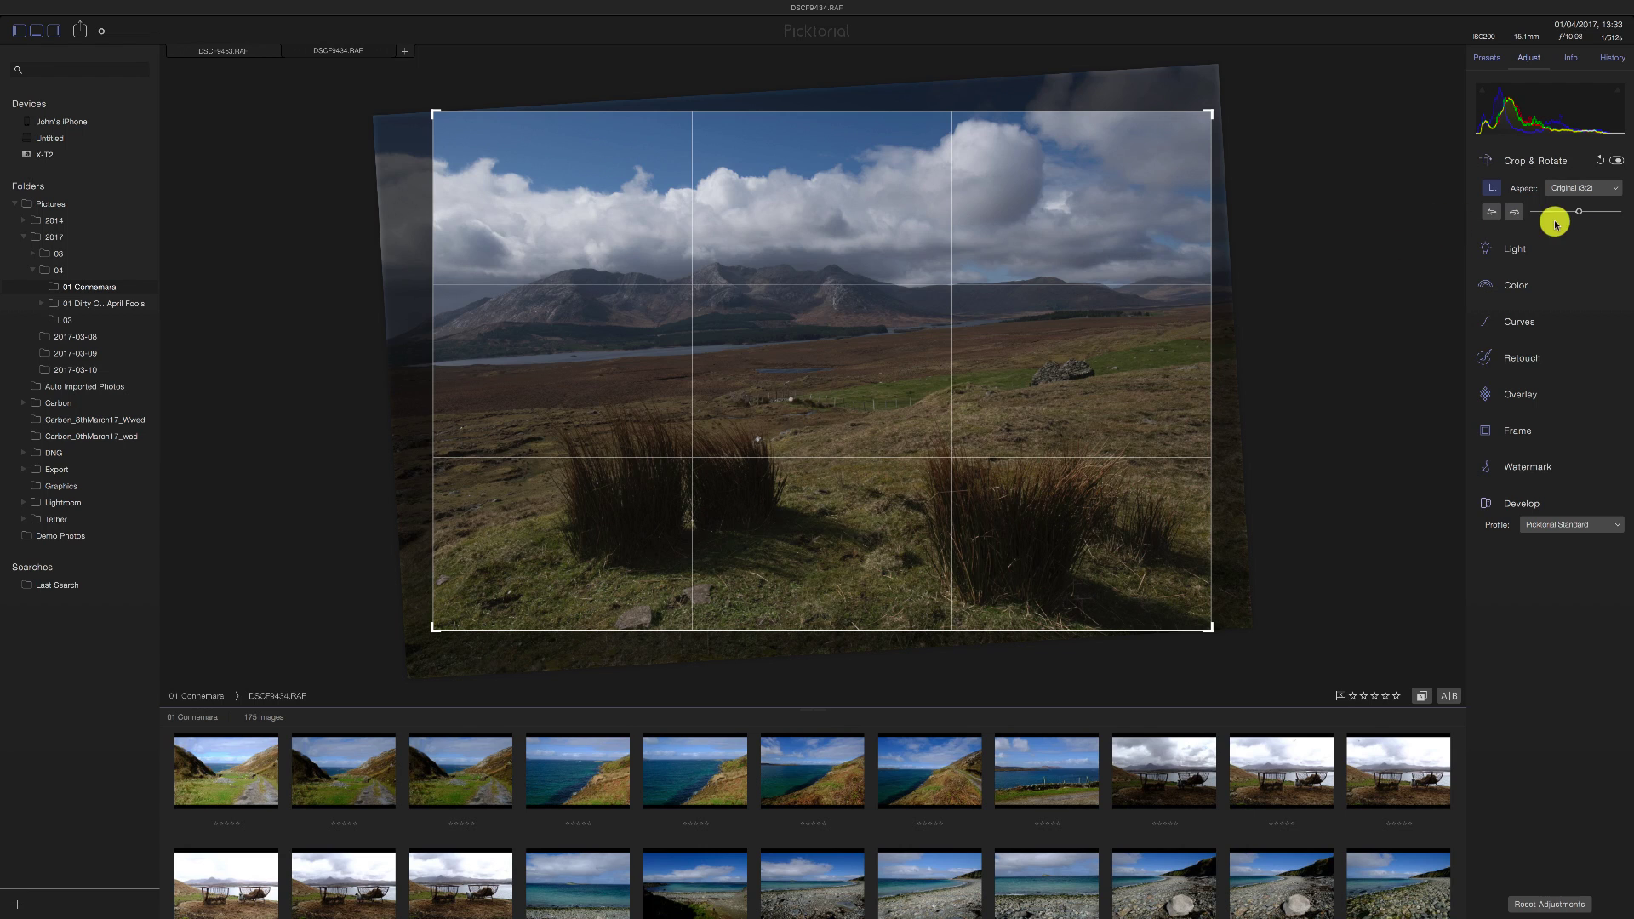
click(1492, 192)
click(1493, 192)
click(1494, 193)
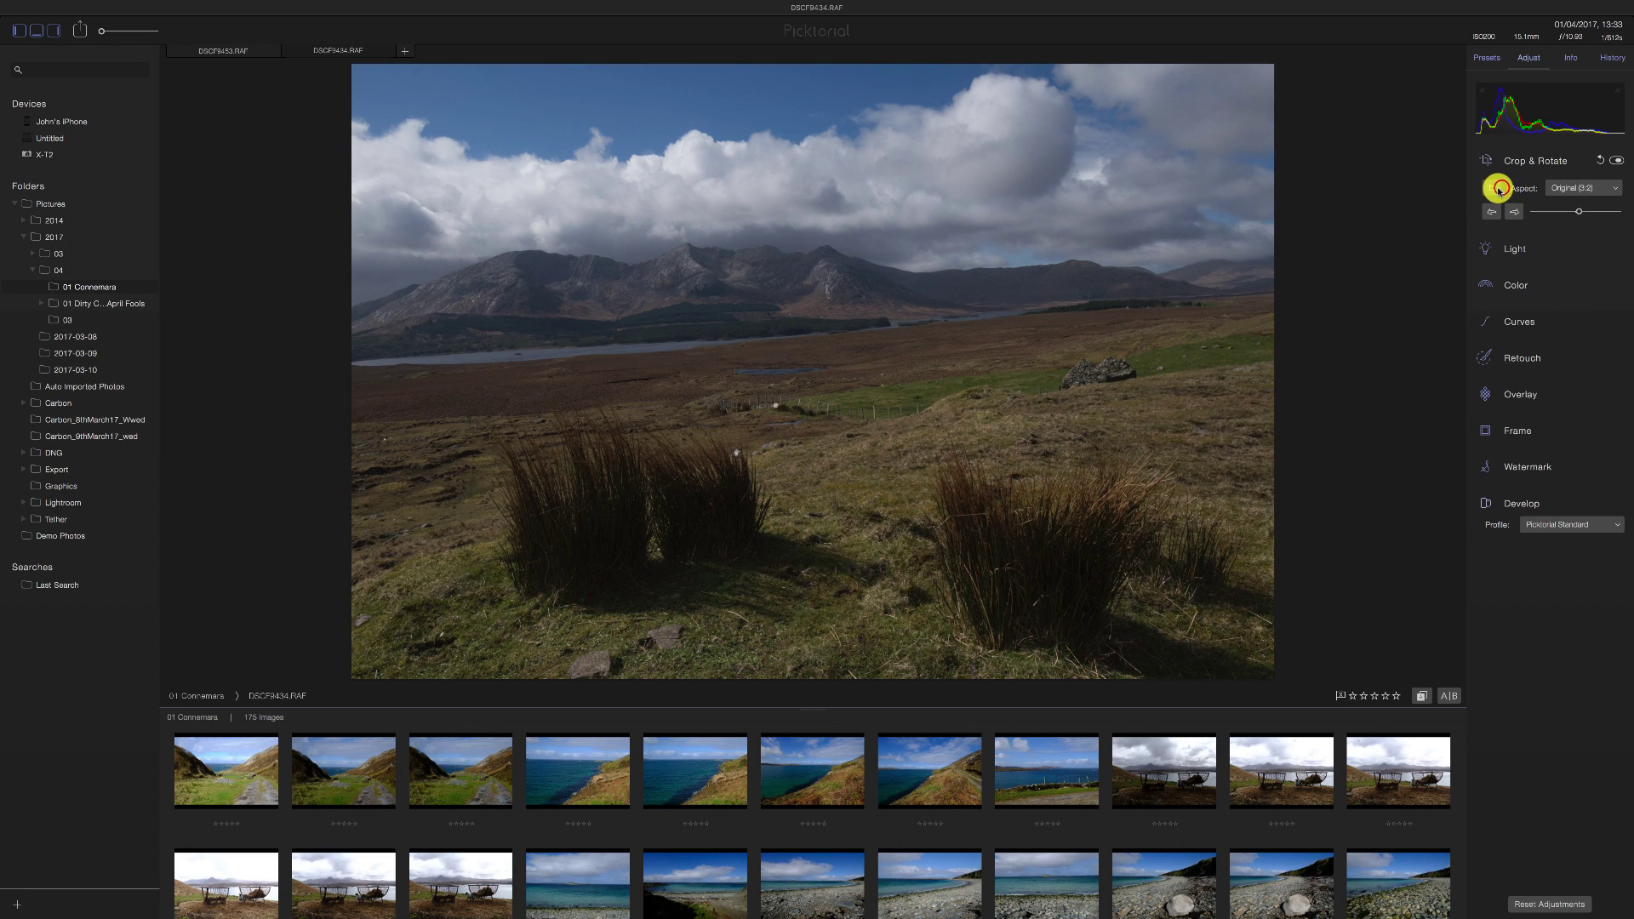
click(1495, 191)
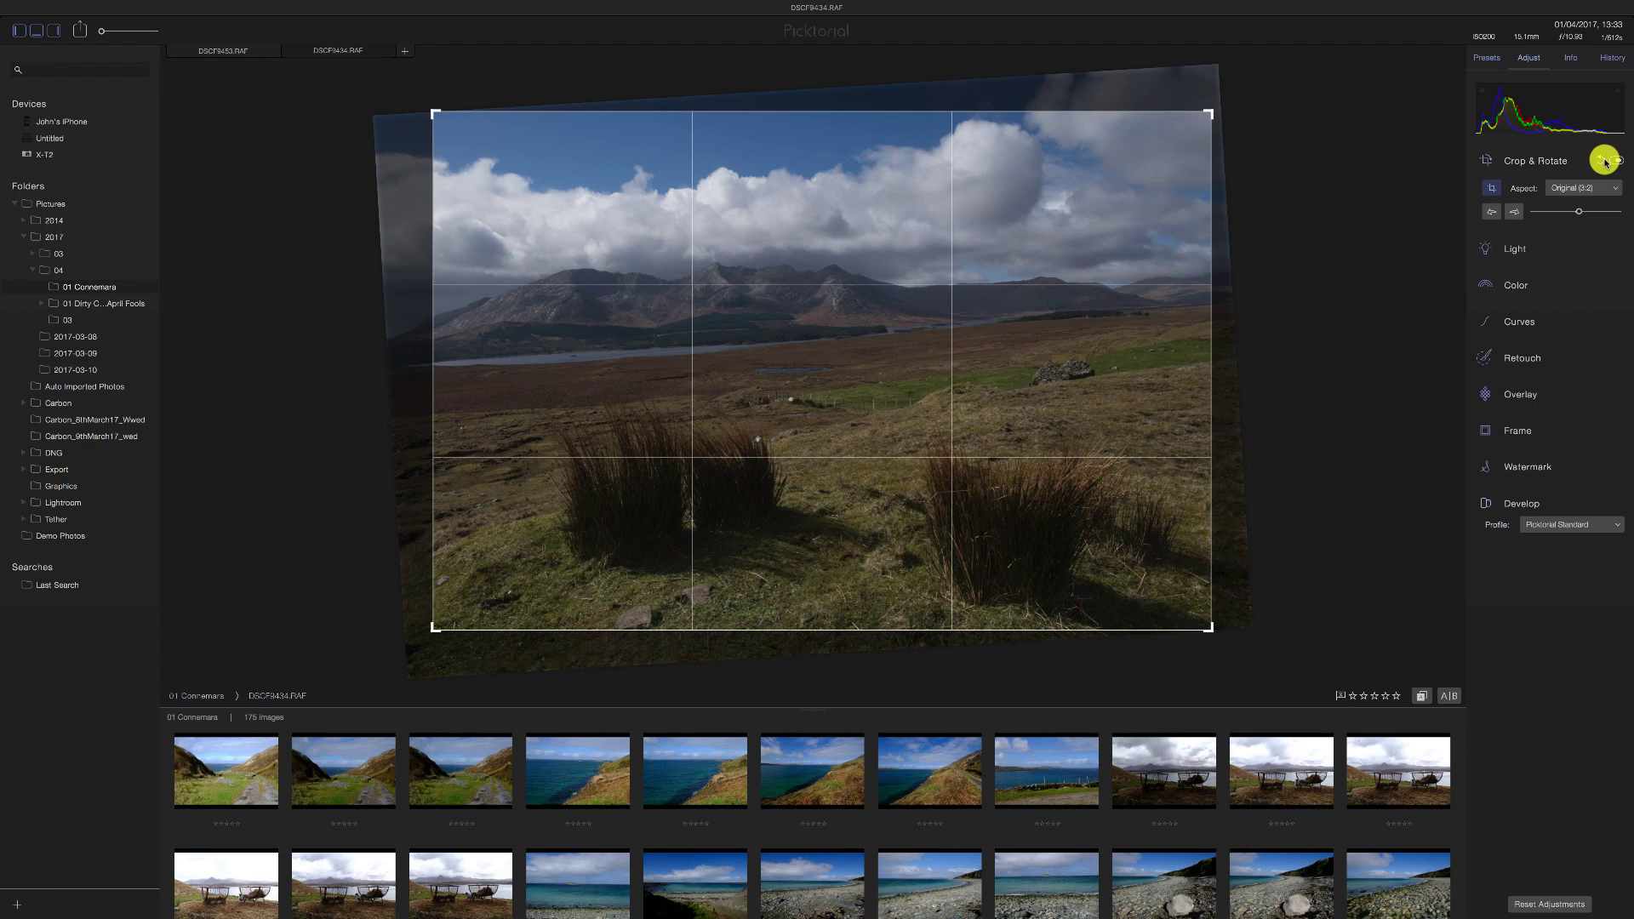
- Reset the Crop & Rotate adjustments and expand the Light adjustment section
click(1604, 161)
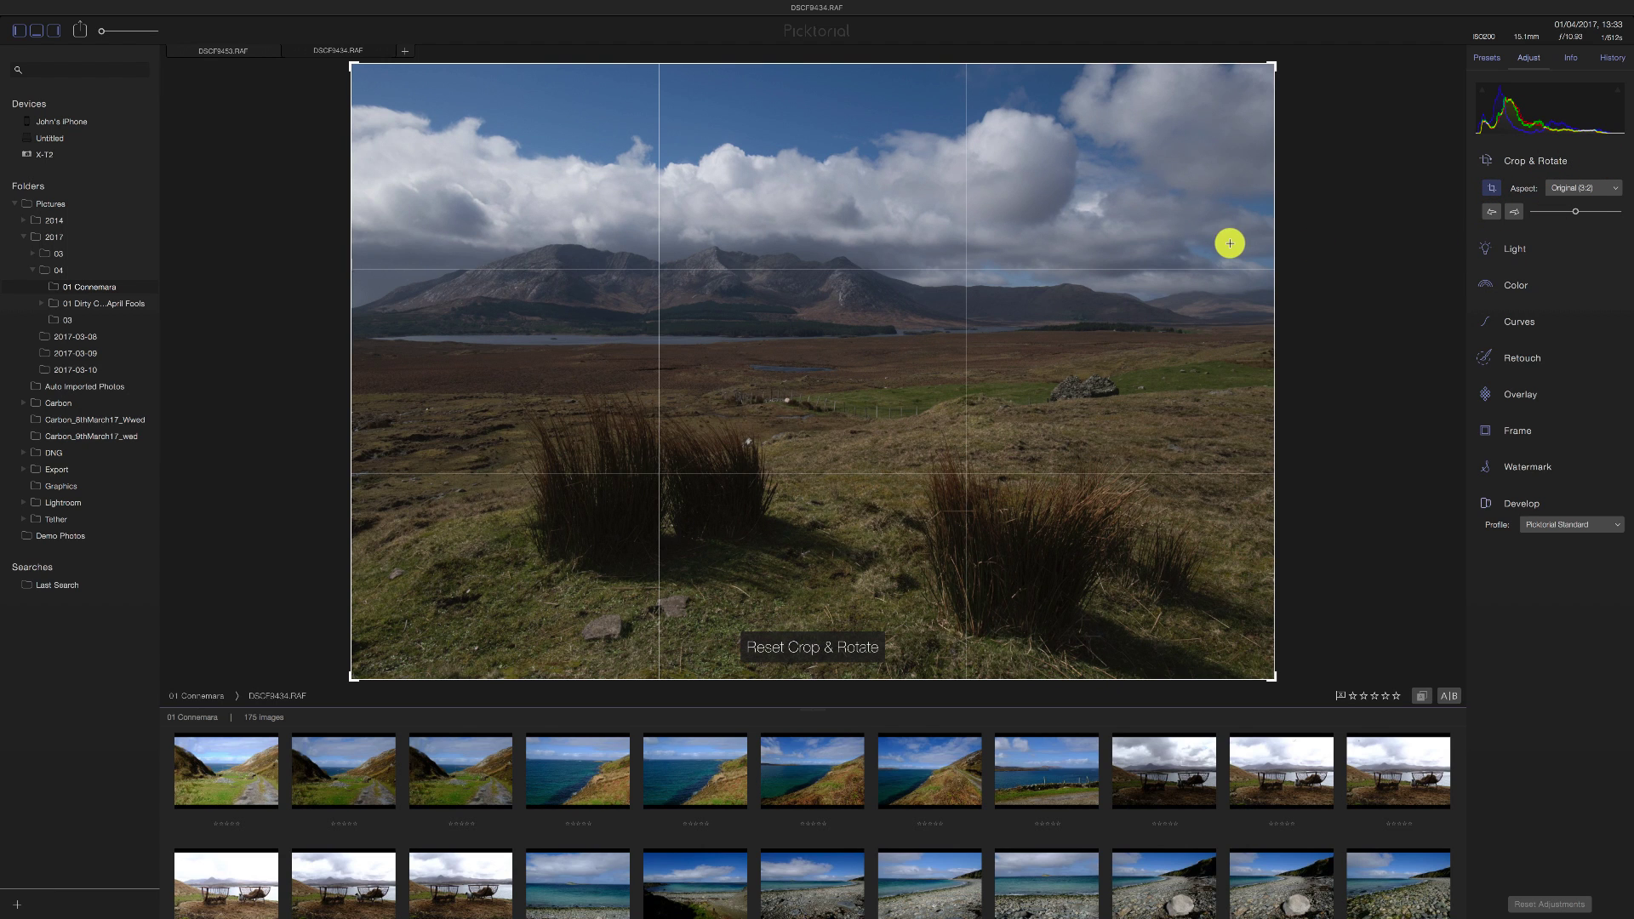
click(1518, 251)
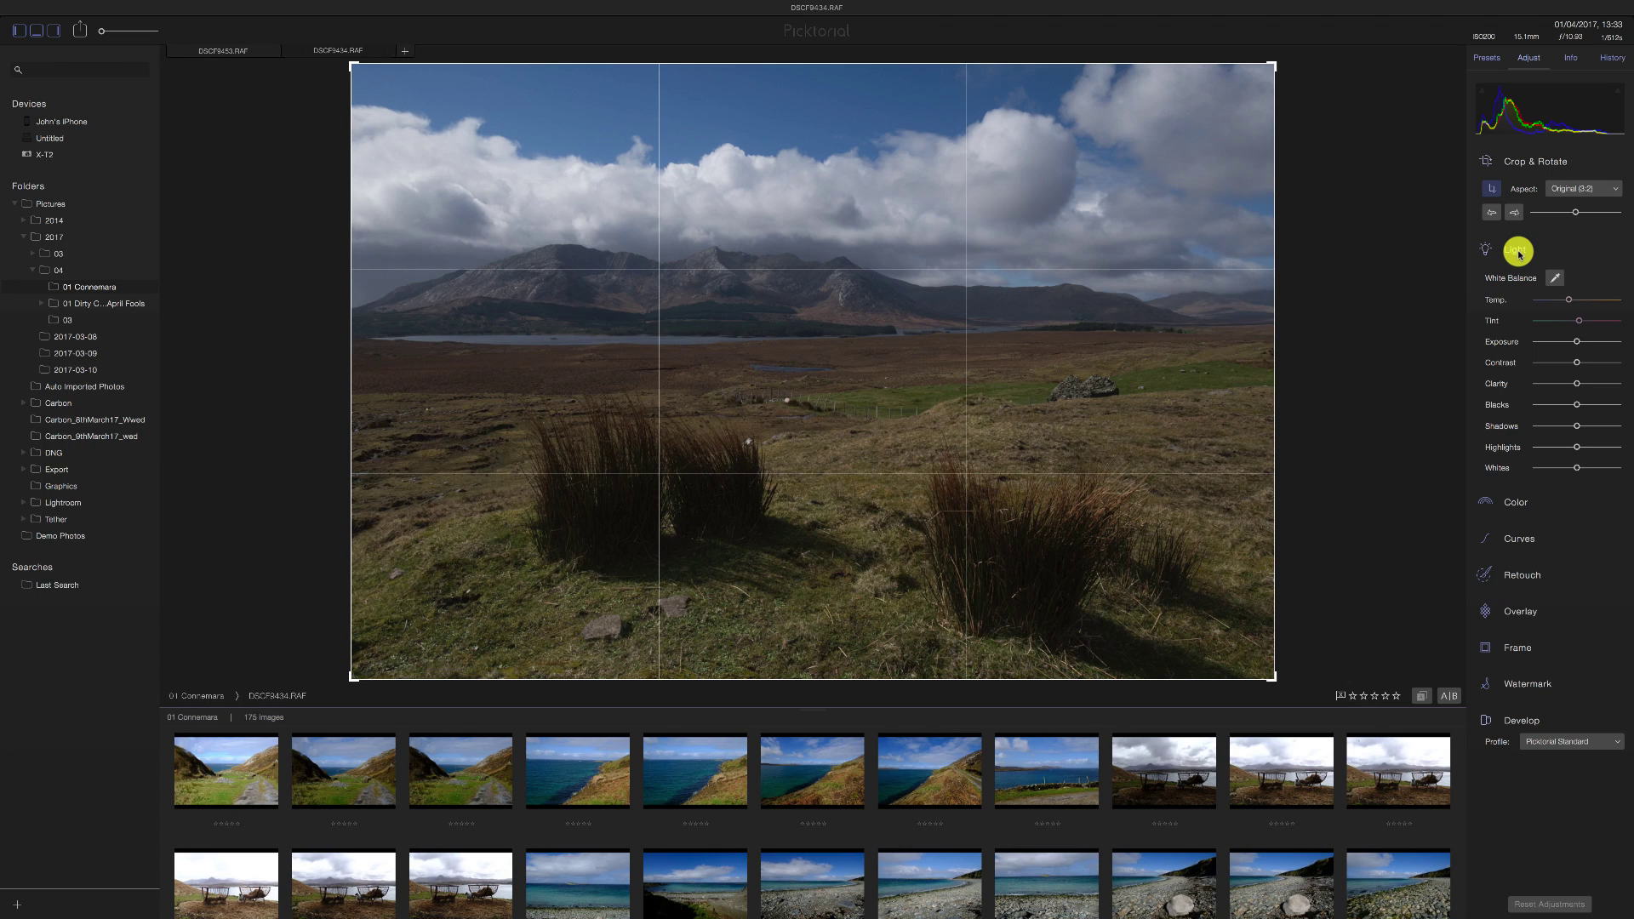
- Set the white balance by sampling the grey rock in the green field, and close the white balance picker
click(1553, 281)
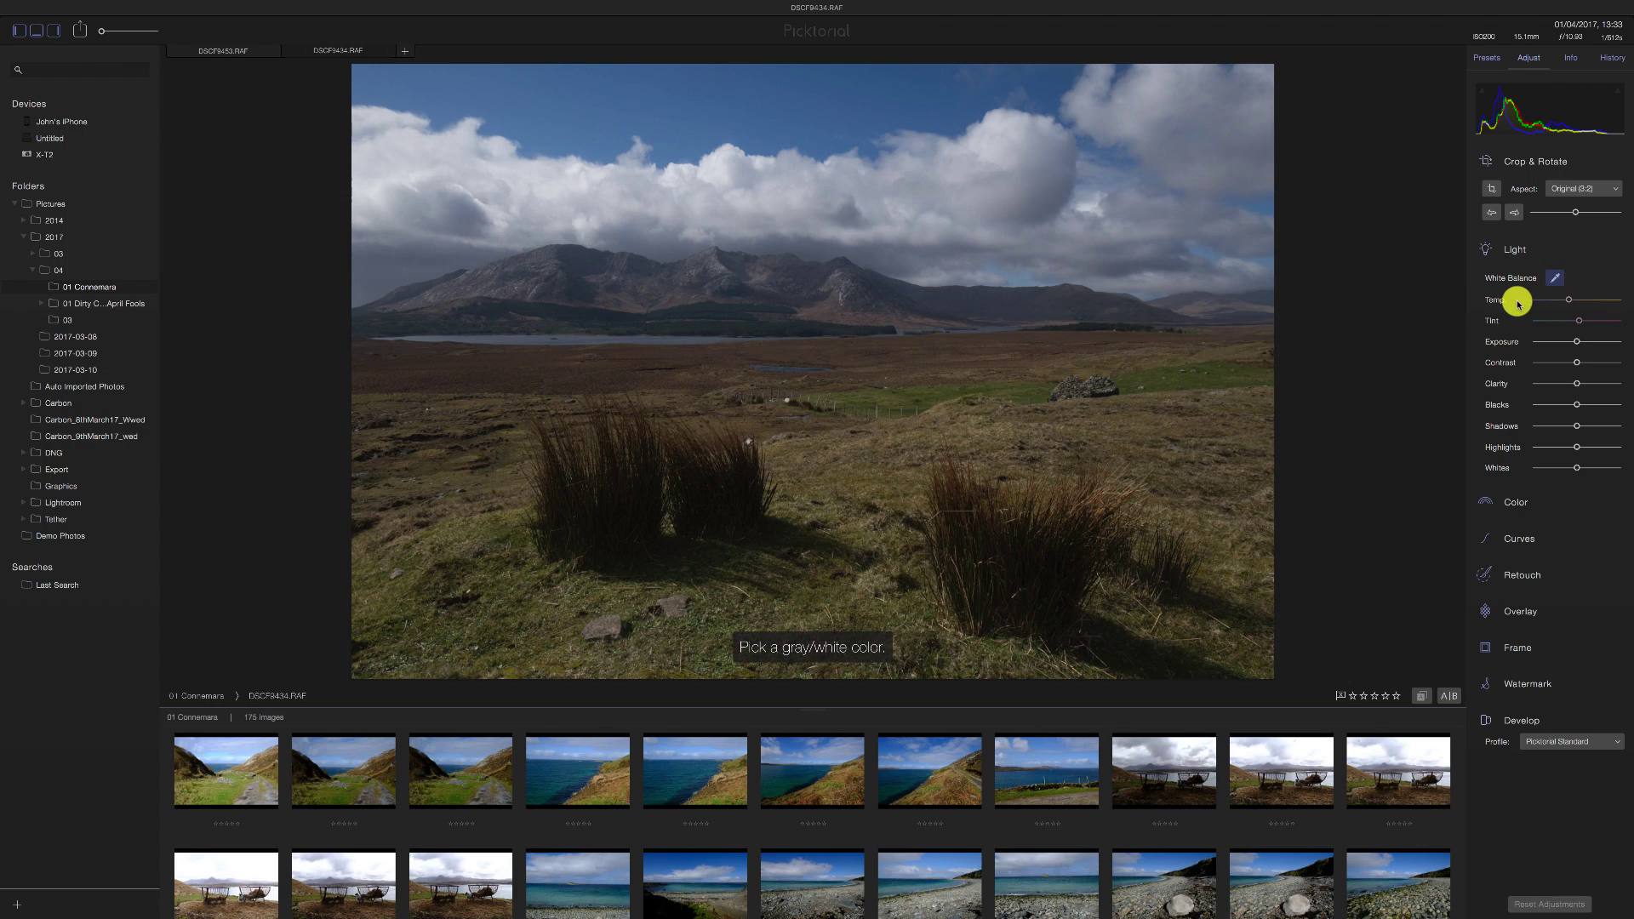
click(1072, 382)
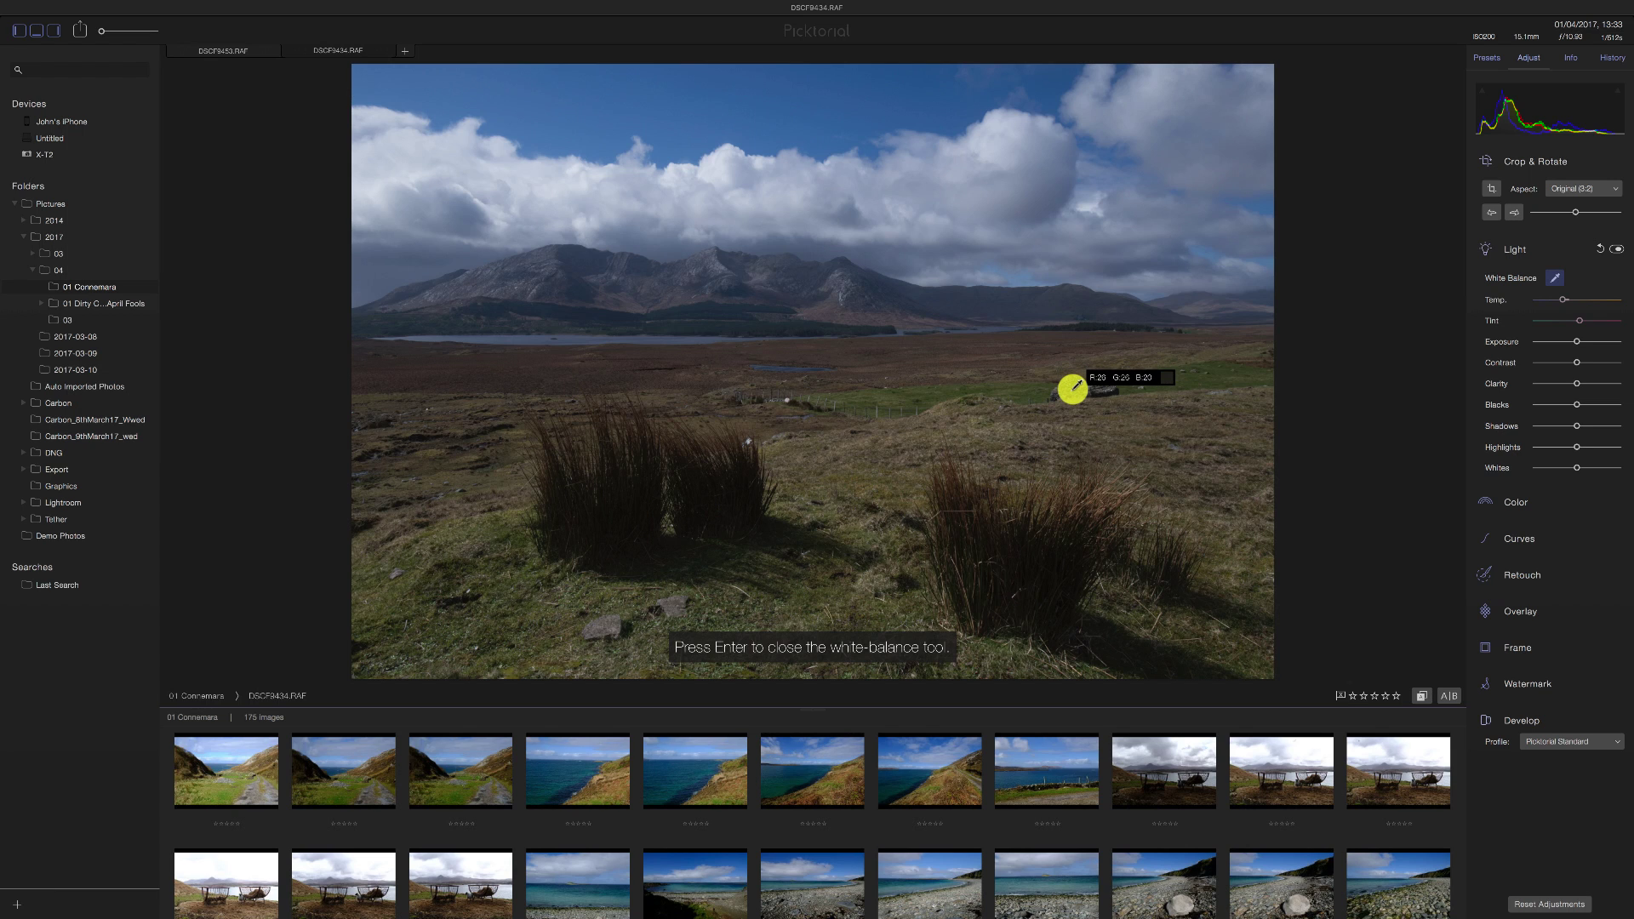
click(1082, 385)
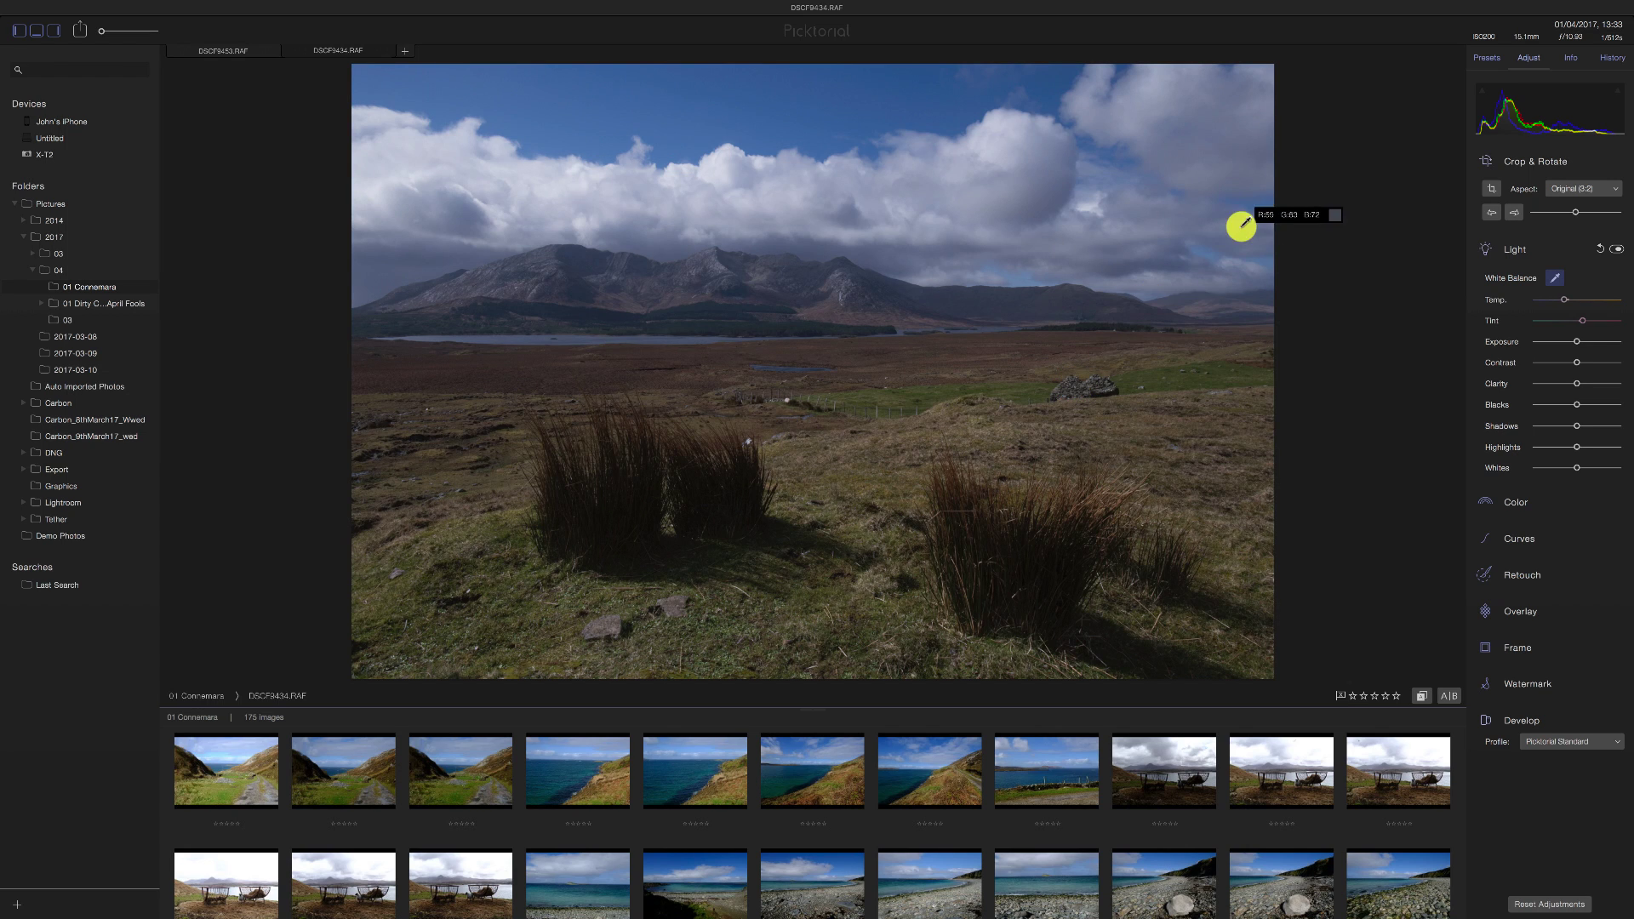
click(1070, 270)
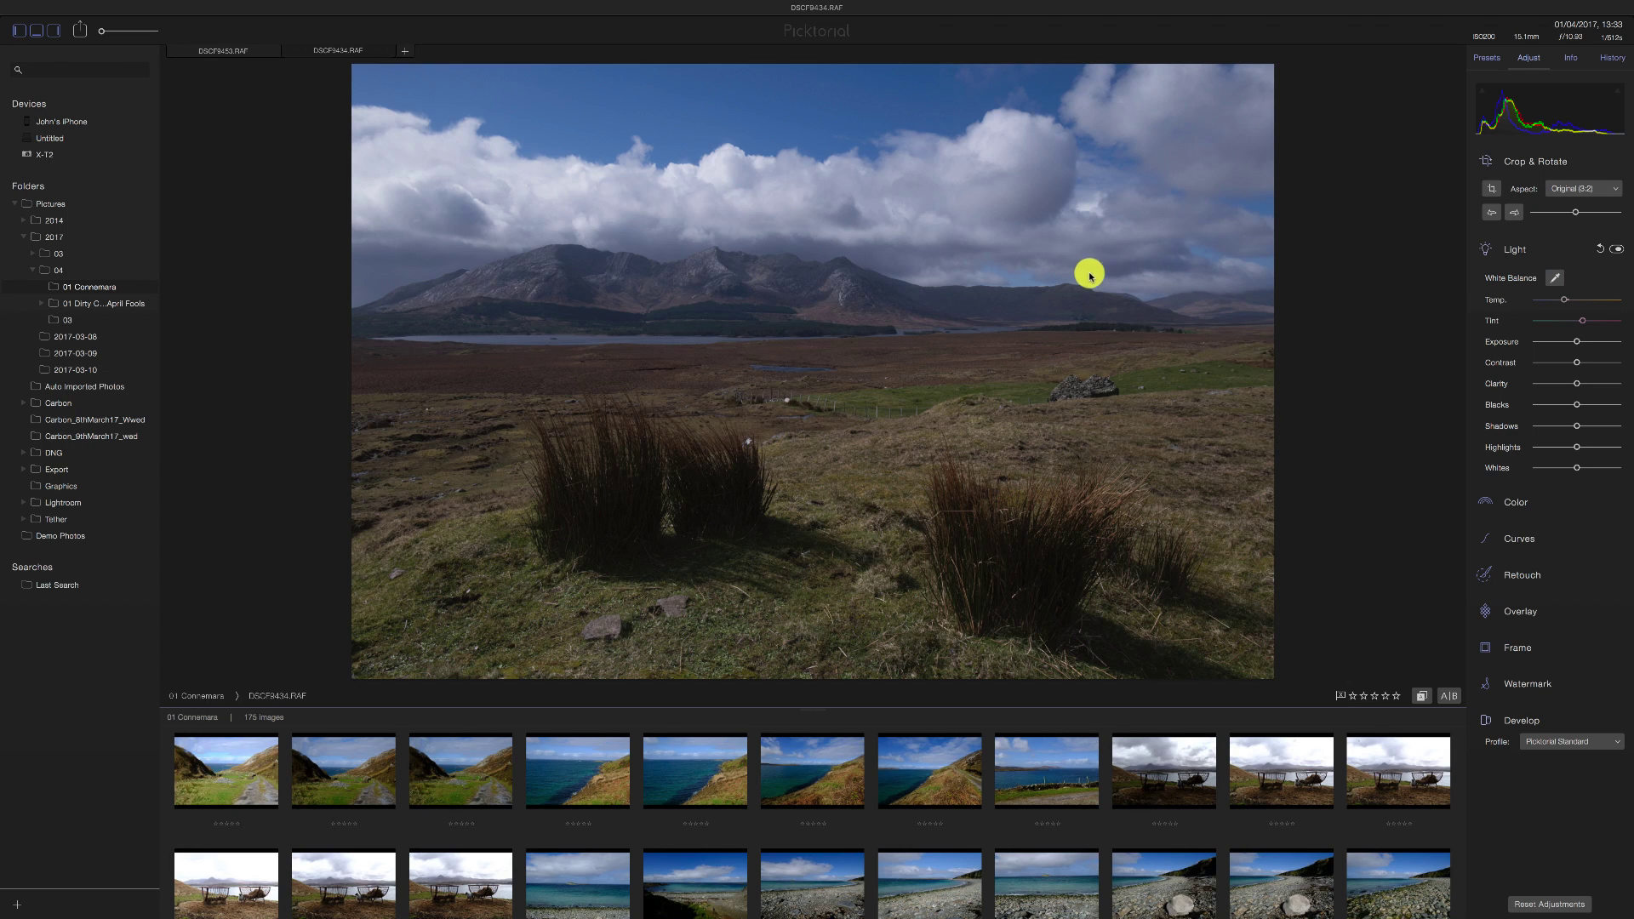
- Warm the photo's temperature slightly and raise the exposure in the Light adjustments
drag(1555, 300, 1570, 304)
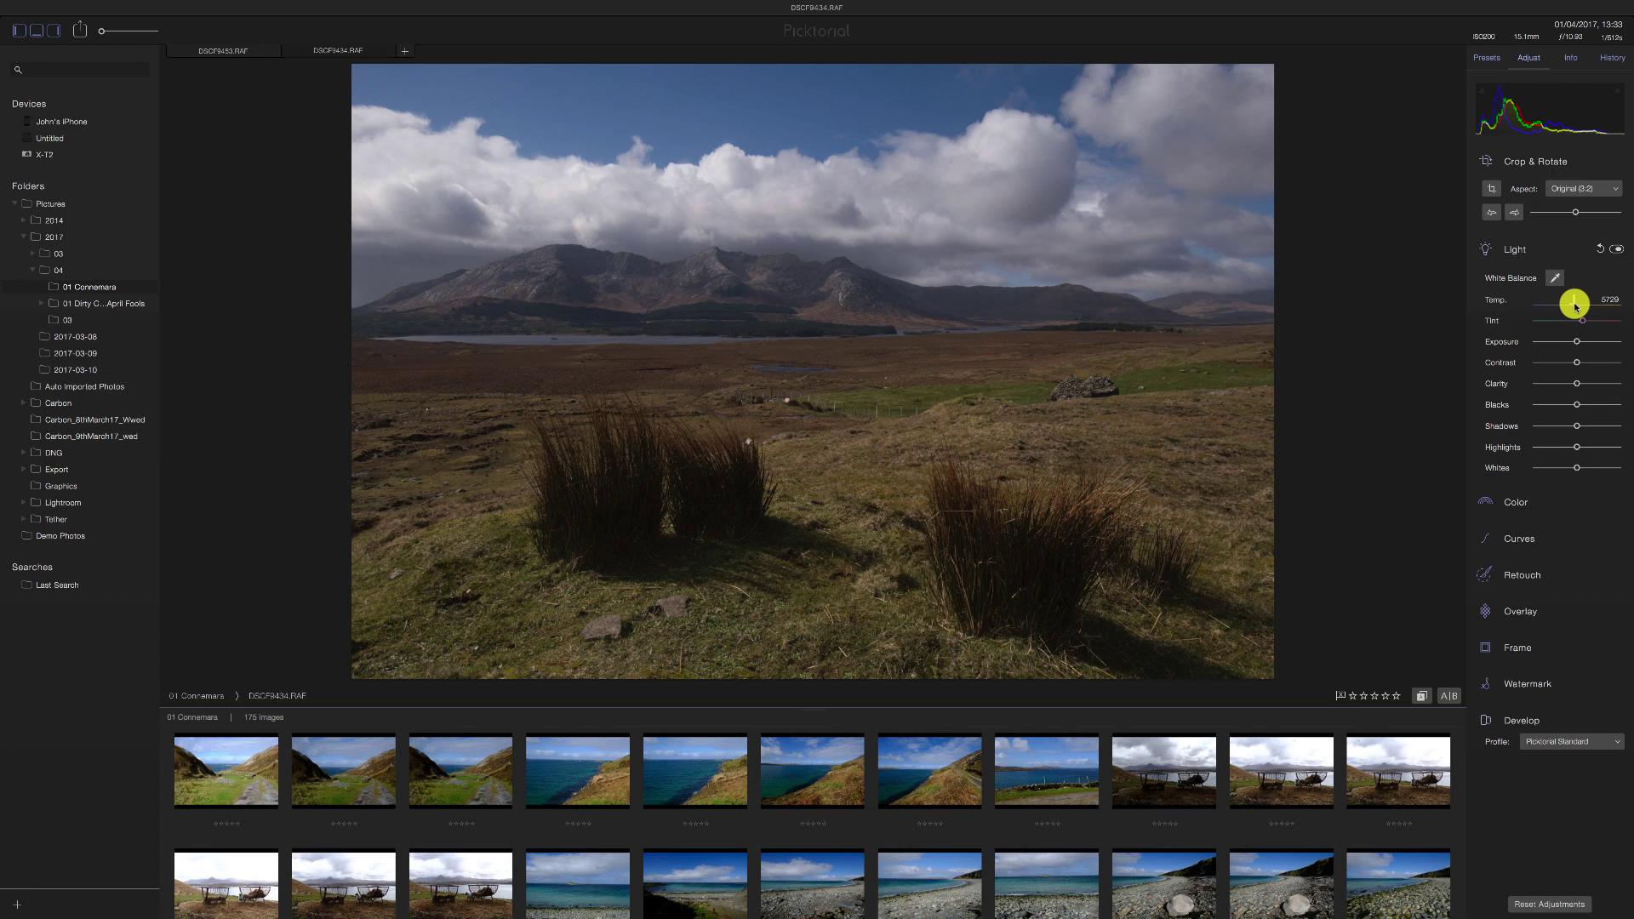
mouse_move(1577, 341)
drag(1578, 346, 1587, 346)
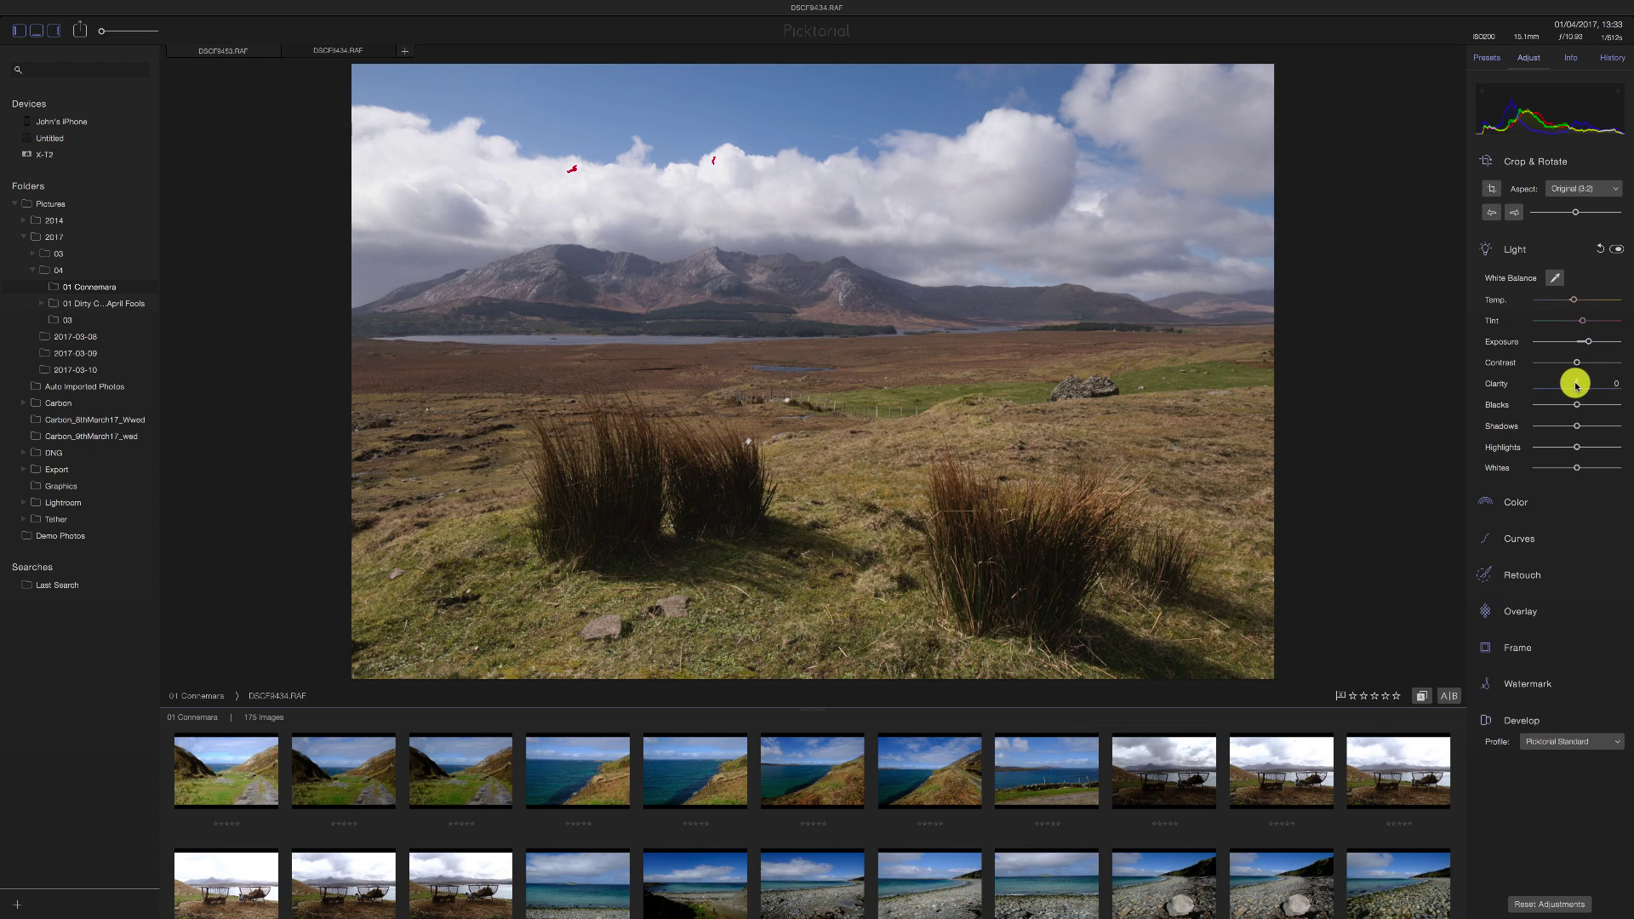
- Lower the highlights and whites to recover detail in the bright clouds
mouse_move(1578, 448)
drag(1579, 449, 1573, 449)
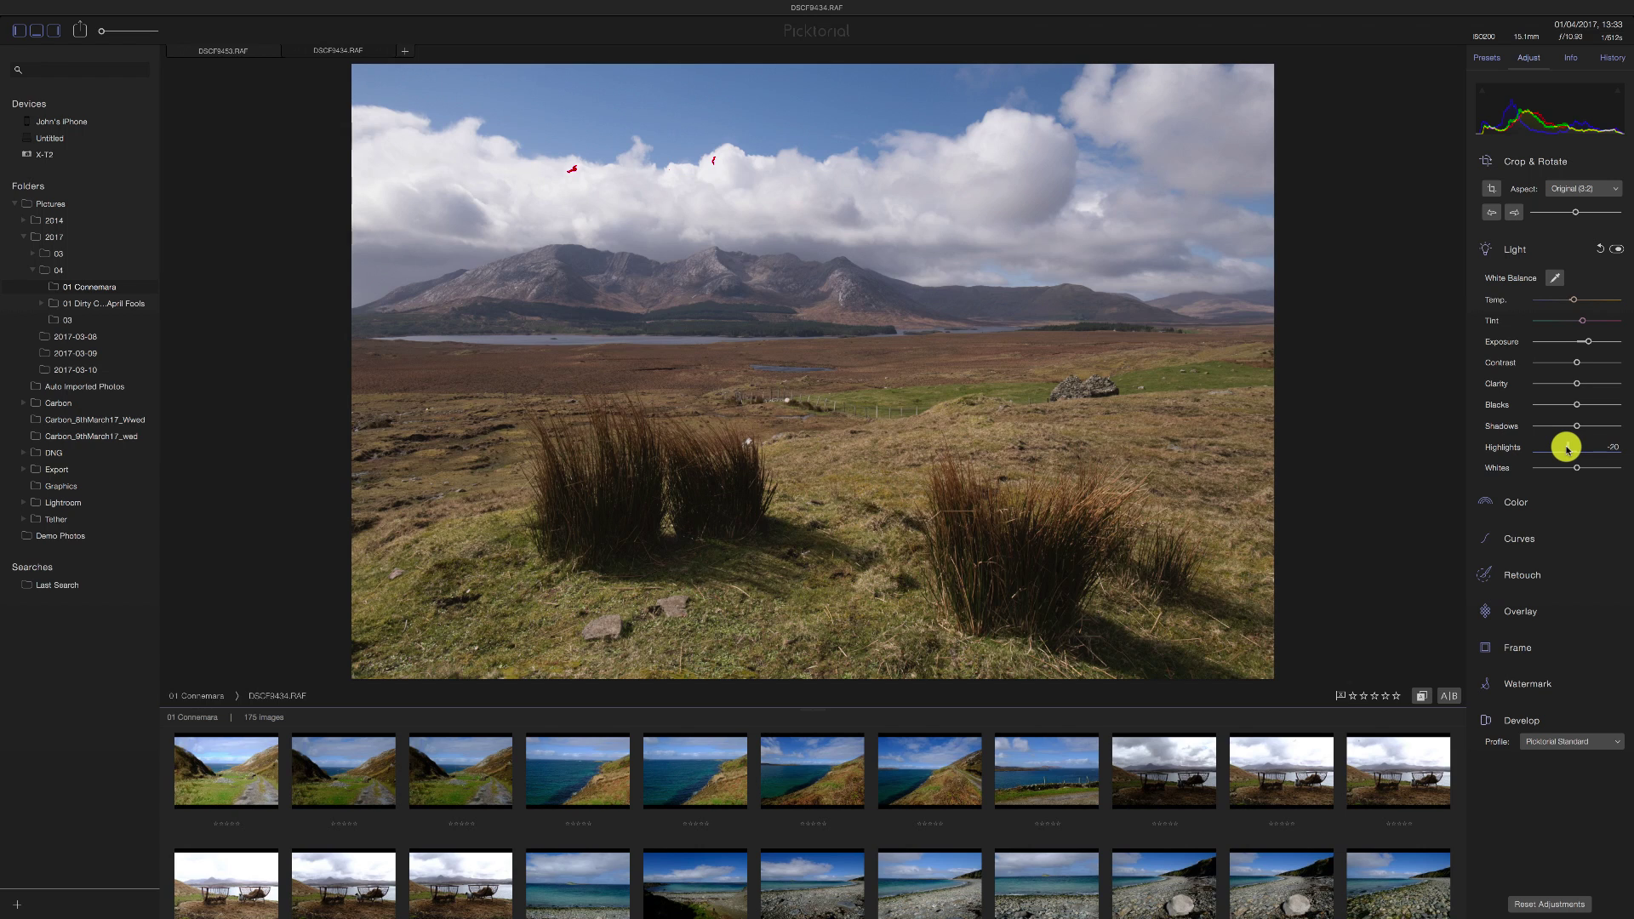
drag(1569, 448, 1562, 473)
- Raise the shadows to open up the dark grass clumps and leave only a slight clarity boost
drag(1575, 384, 1591, 389)
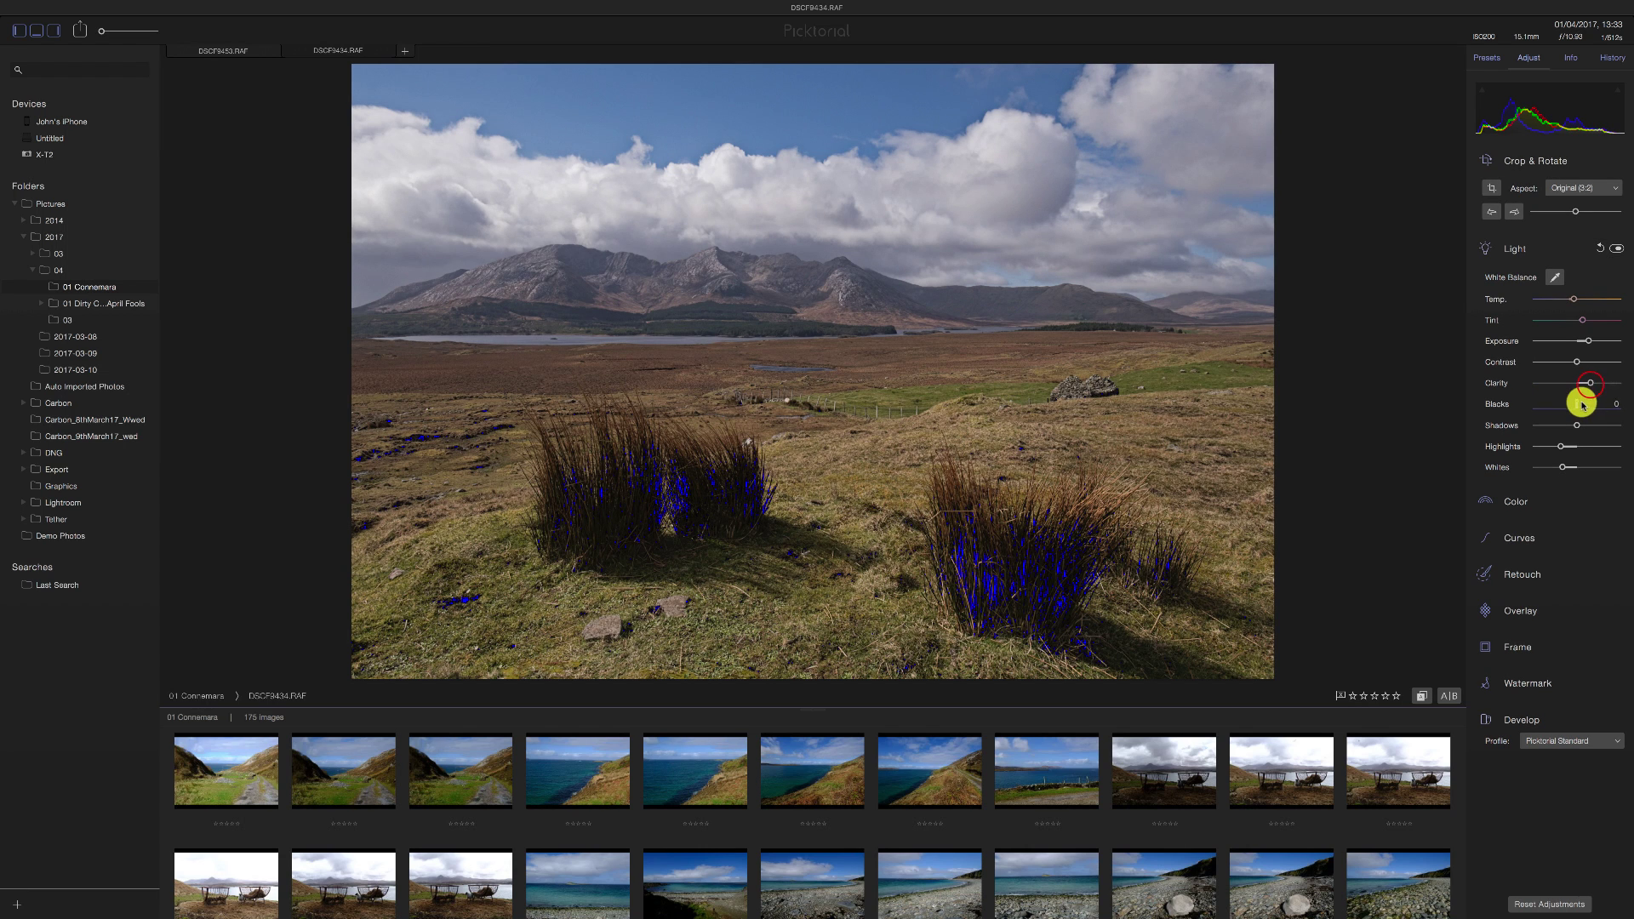
drag(1575, 432, 1593, 432)
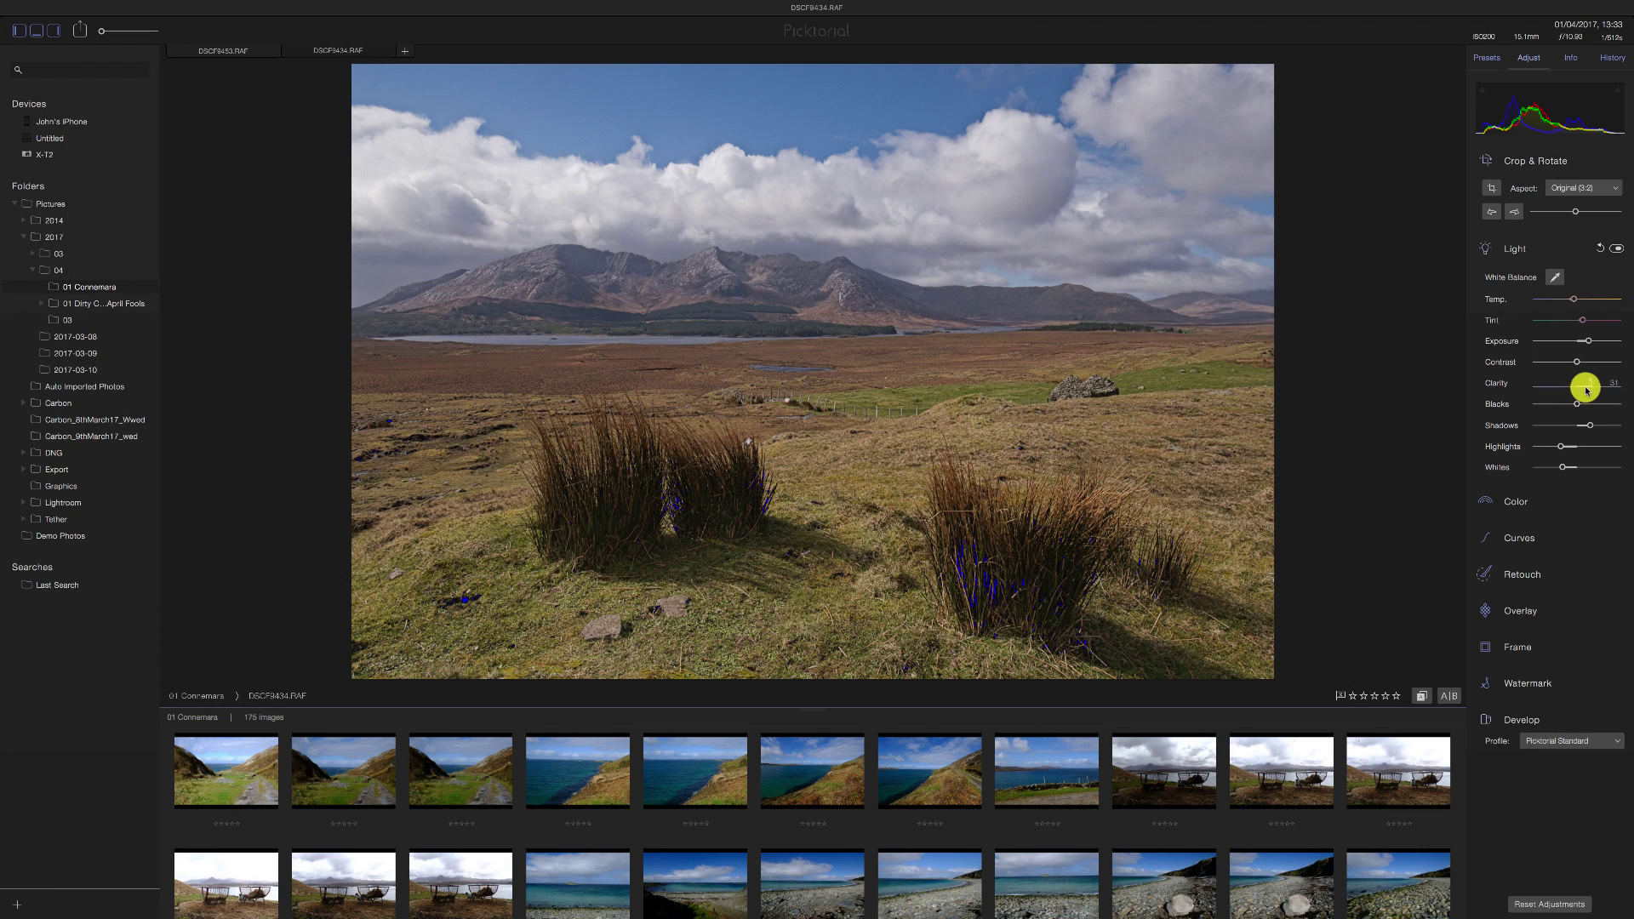
drag(1588, 387, 1583, 388)
- Expand the Color adjustments and raise saturation and vibrance slightly
click(1523, 507)
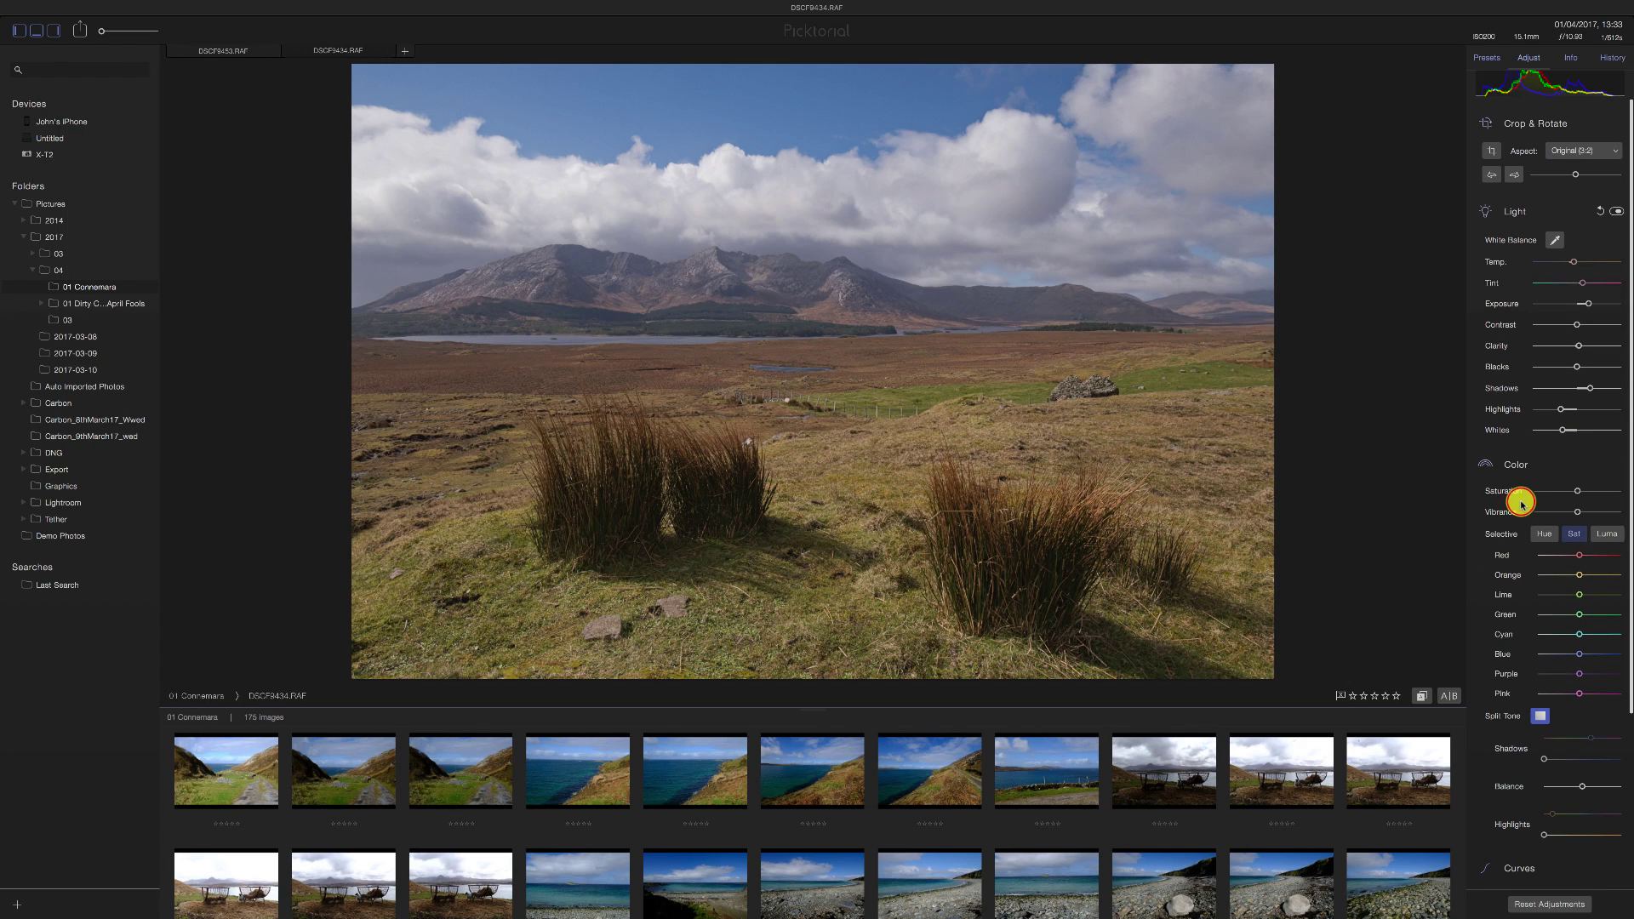
drag(1580, 492, 1586, 510)
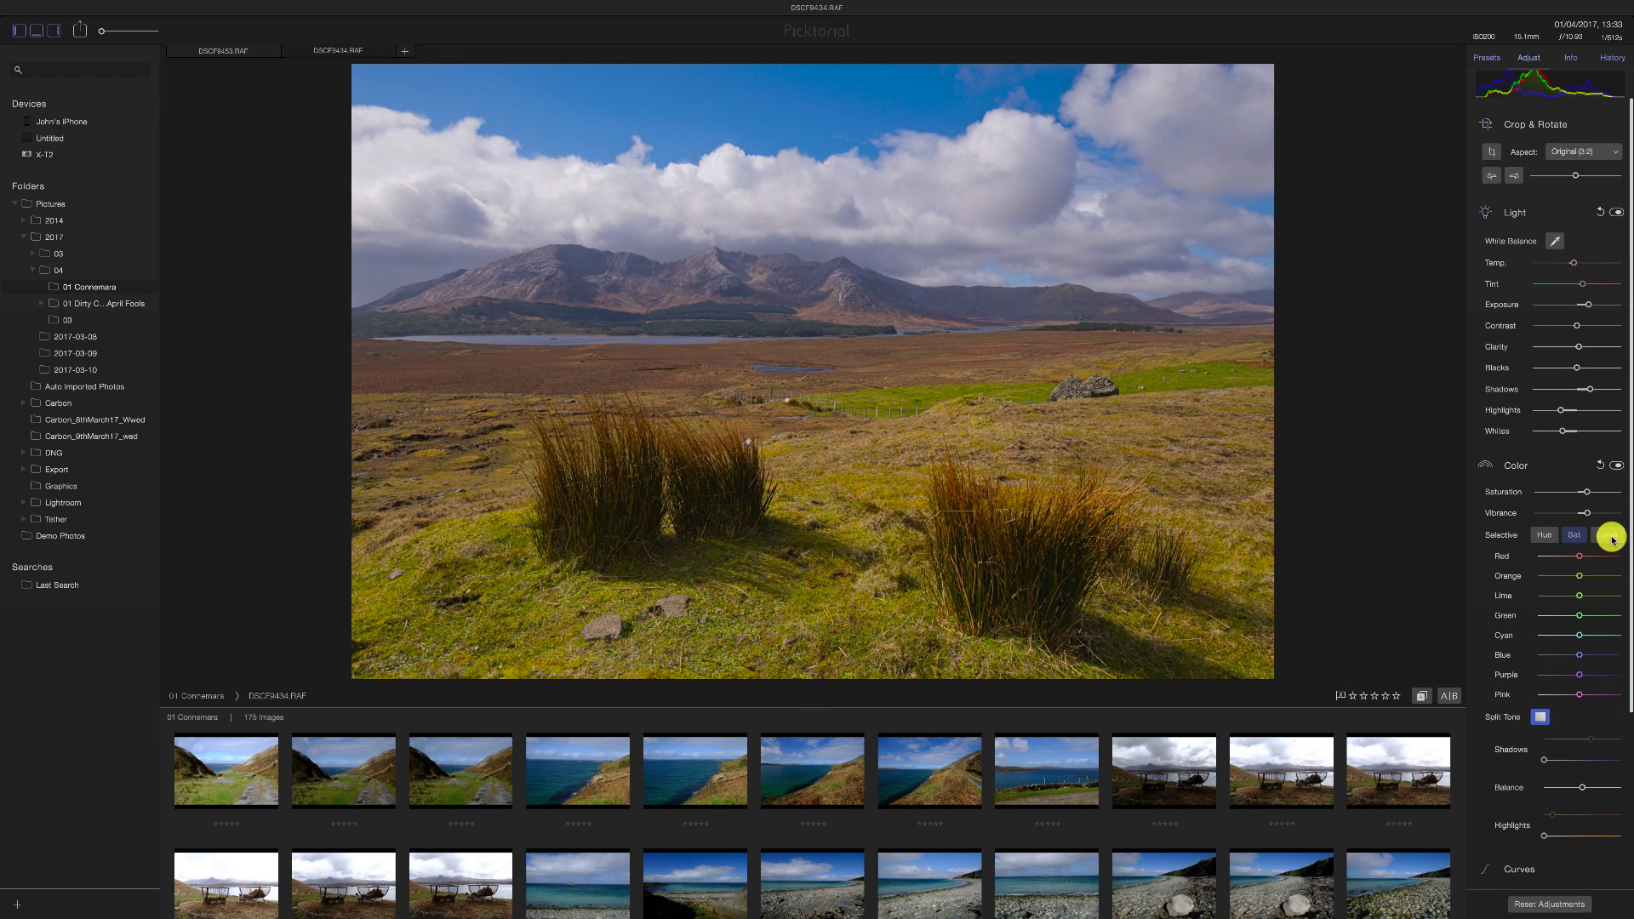
click(1587, 513)
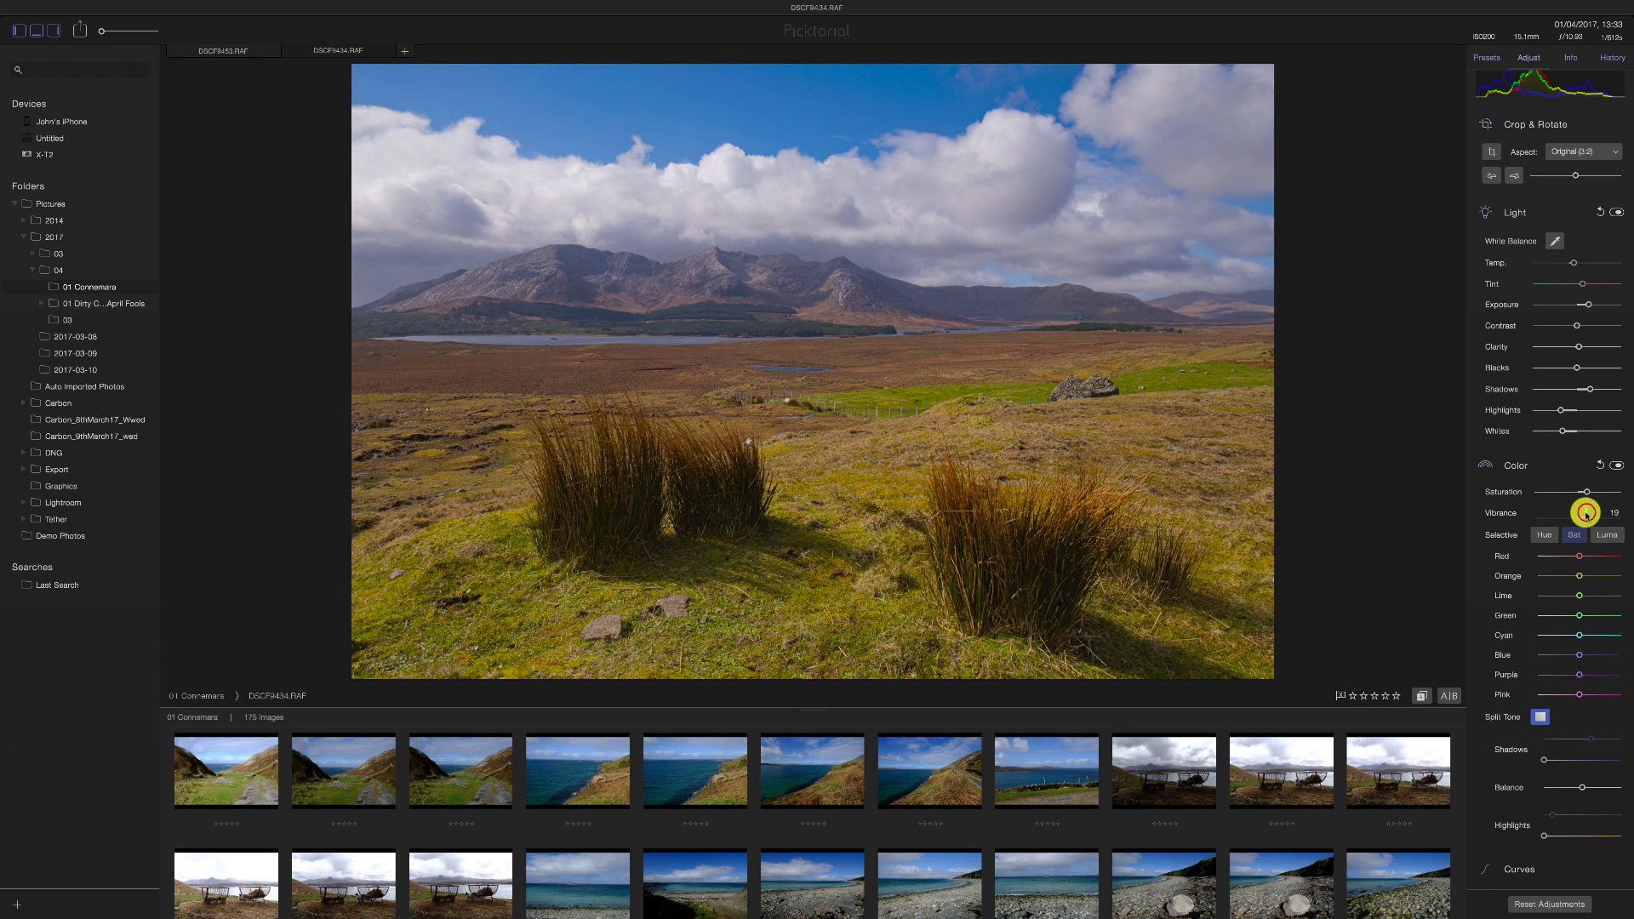
drag(1585, 513, 1582, 513)
mouse_move(1588, 493)
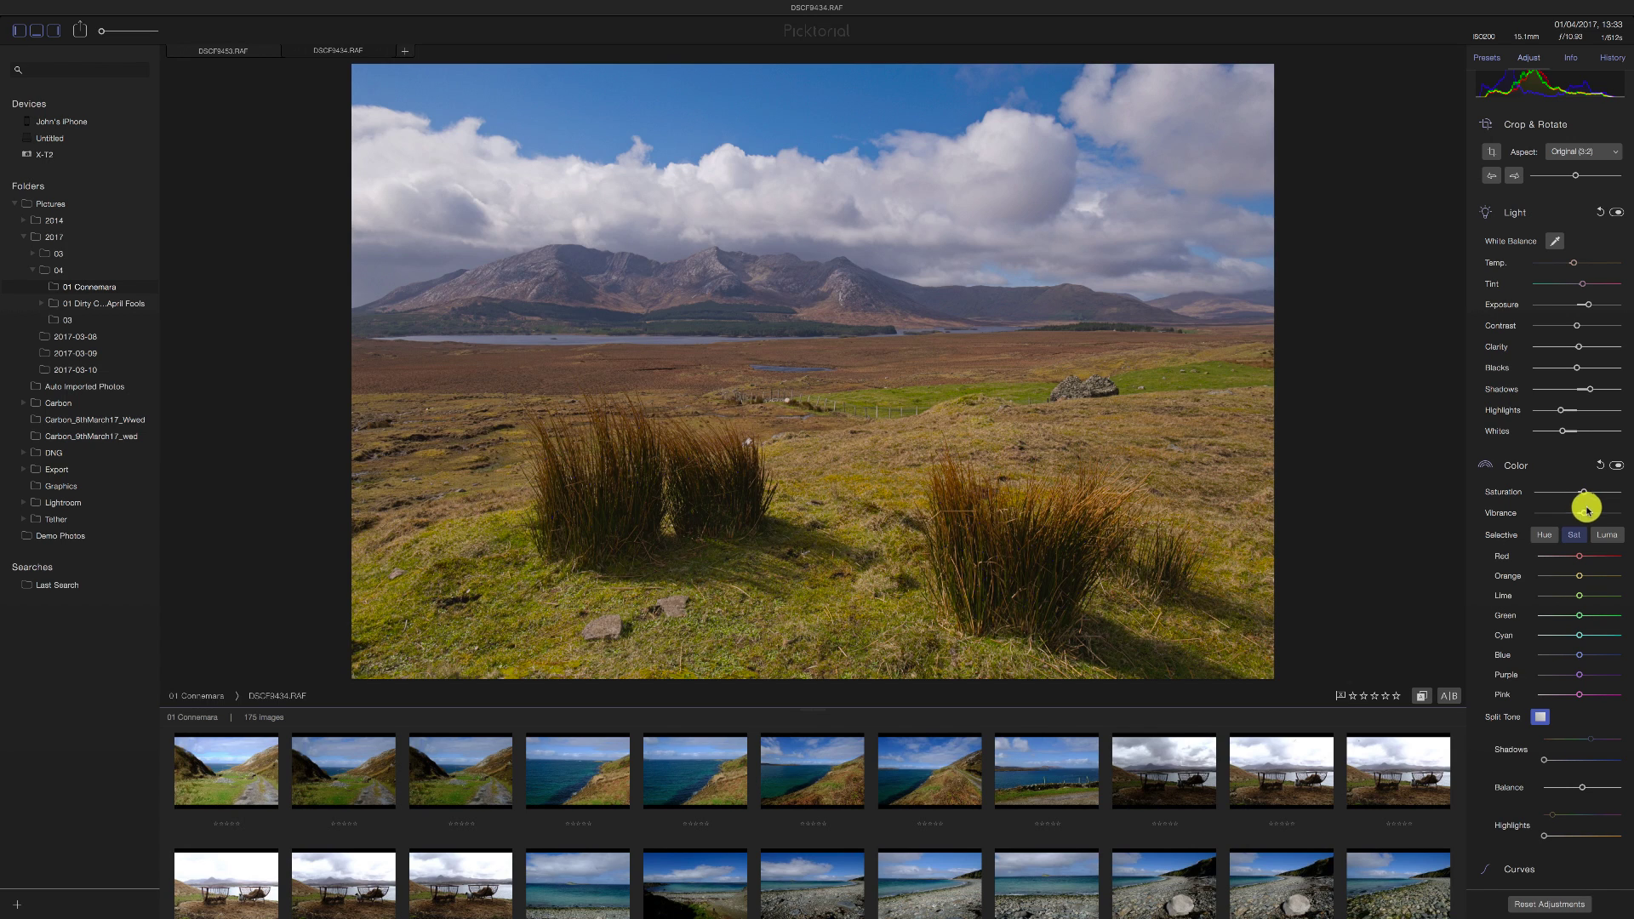
- Toggle the split tone controls, try tinting the shadows with different hues, and return the shadow tint strength to zero
mouse_move(1575, 579)
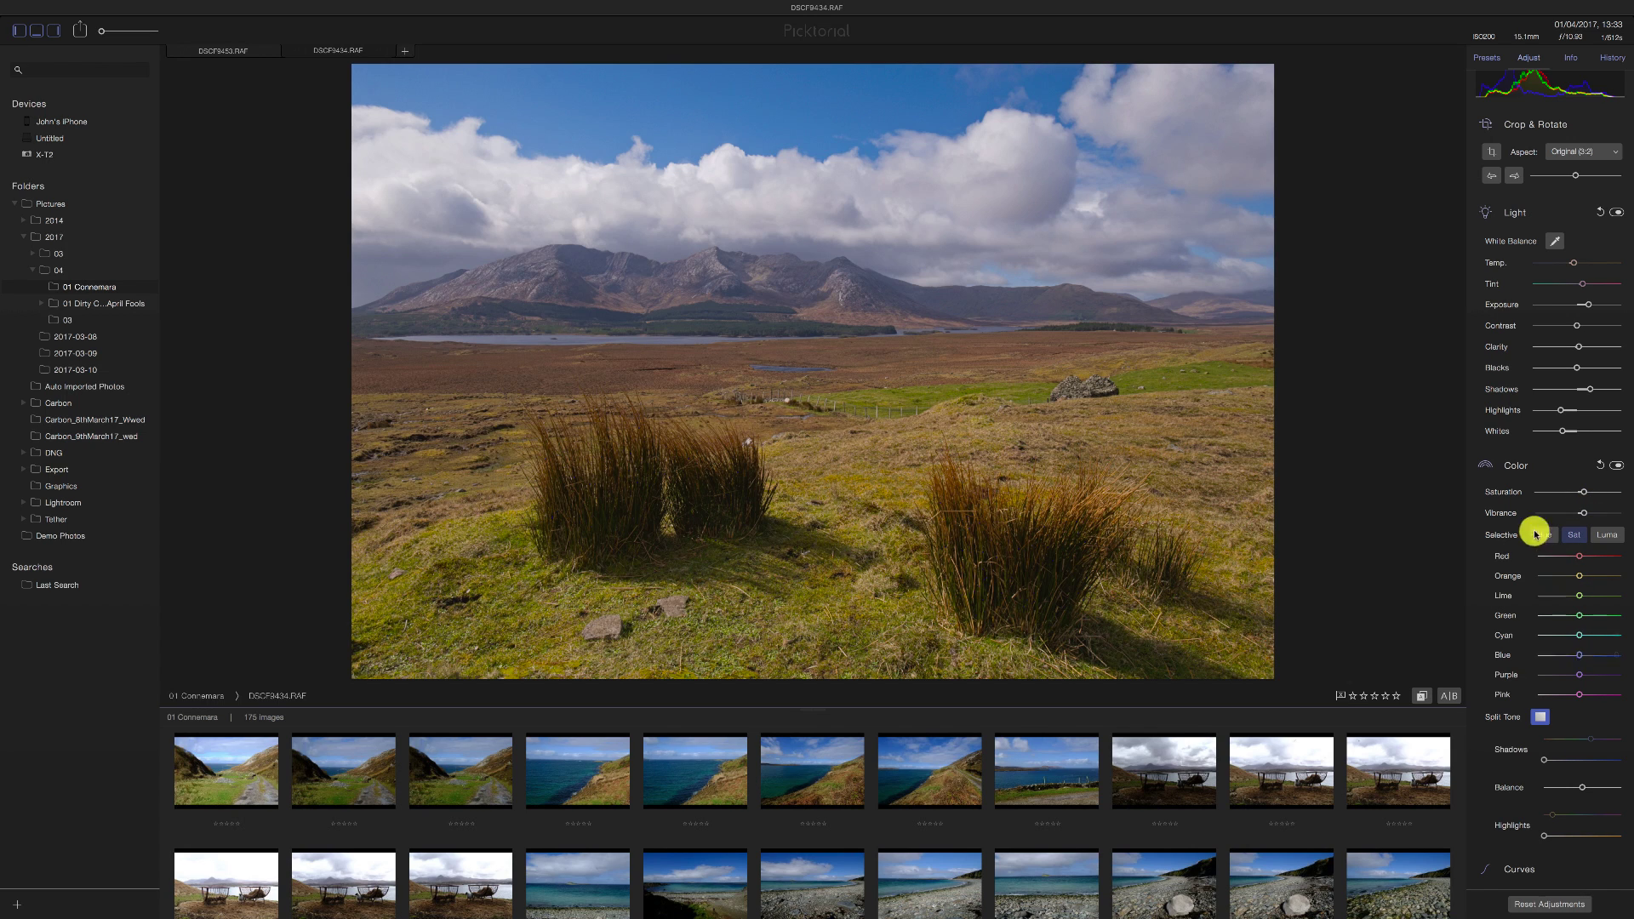
click(1540, 717)
click(1540, 724)
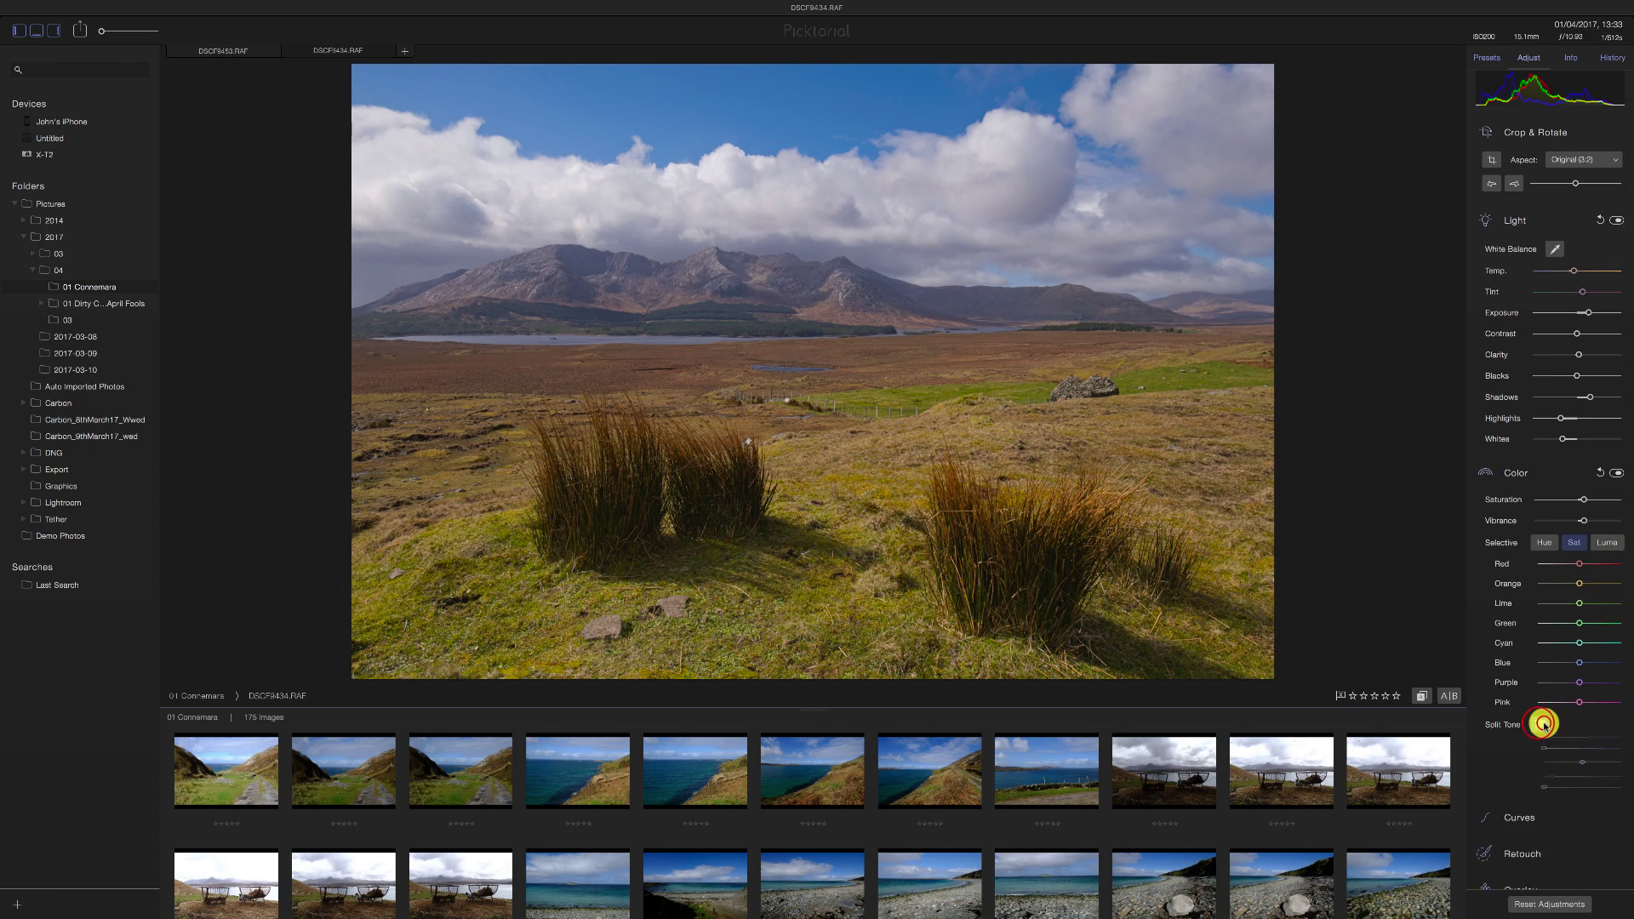
scroll(1544, 725, down, 2)
scroll(1544, 724, down, 2)
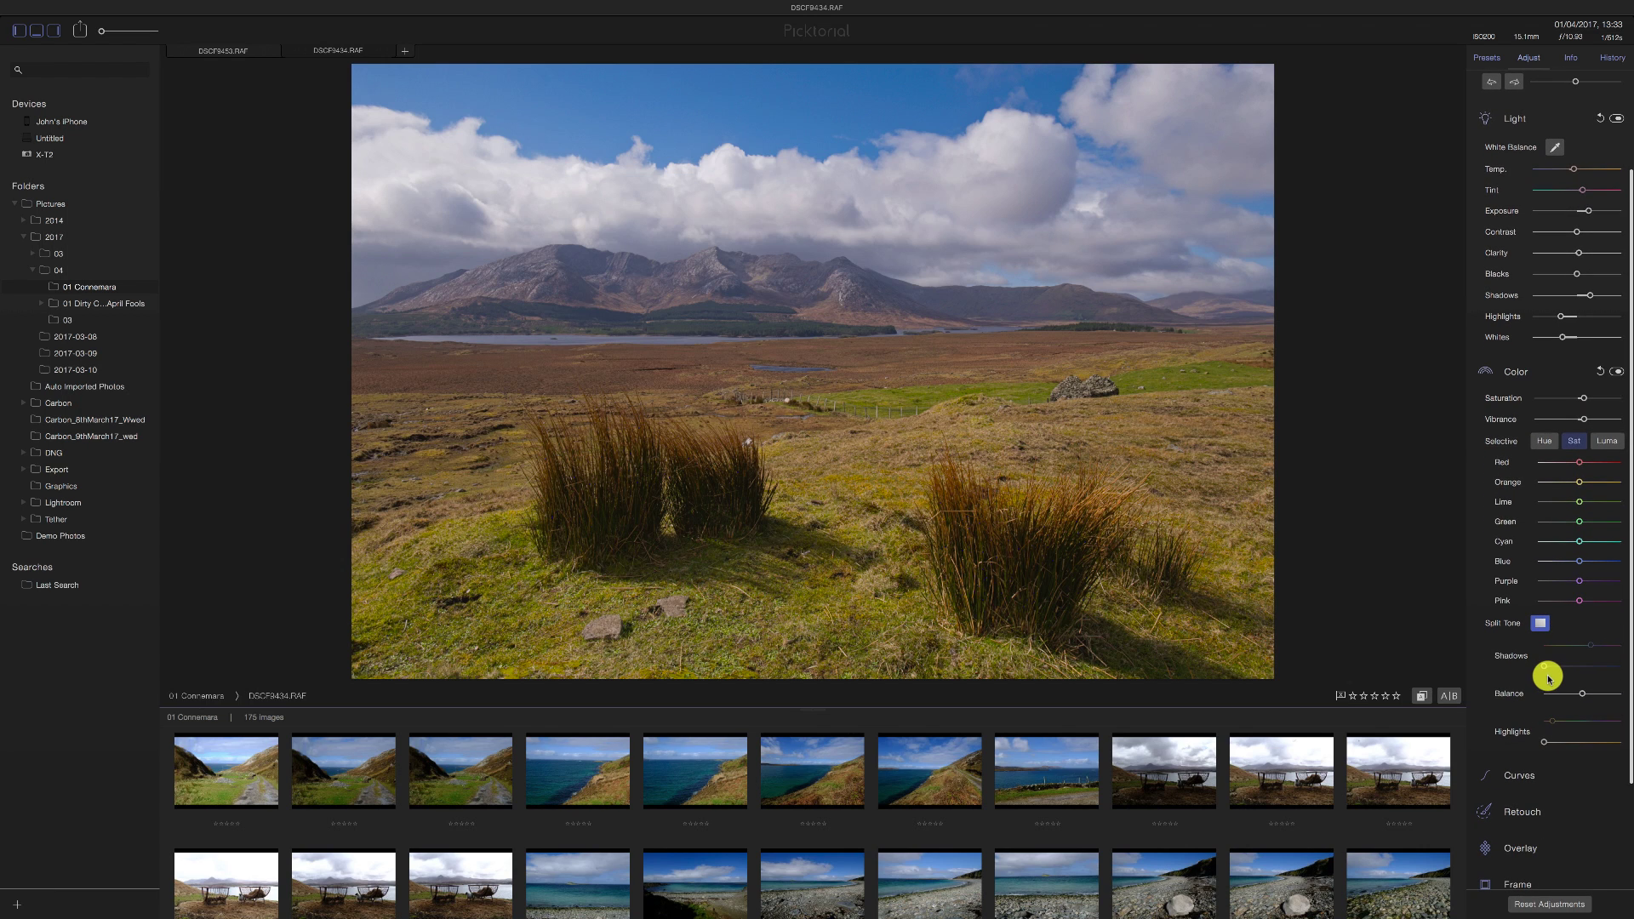
click(1590, 649)
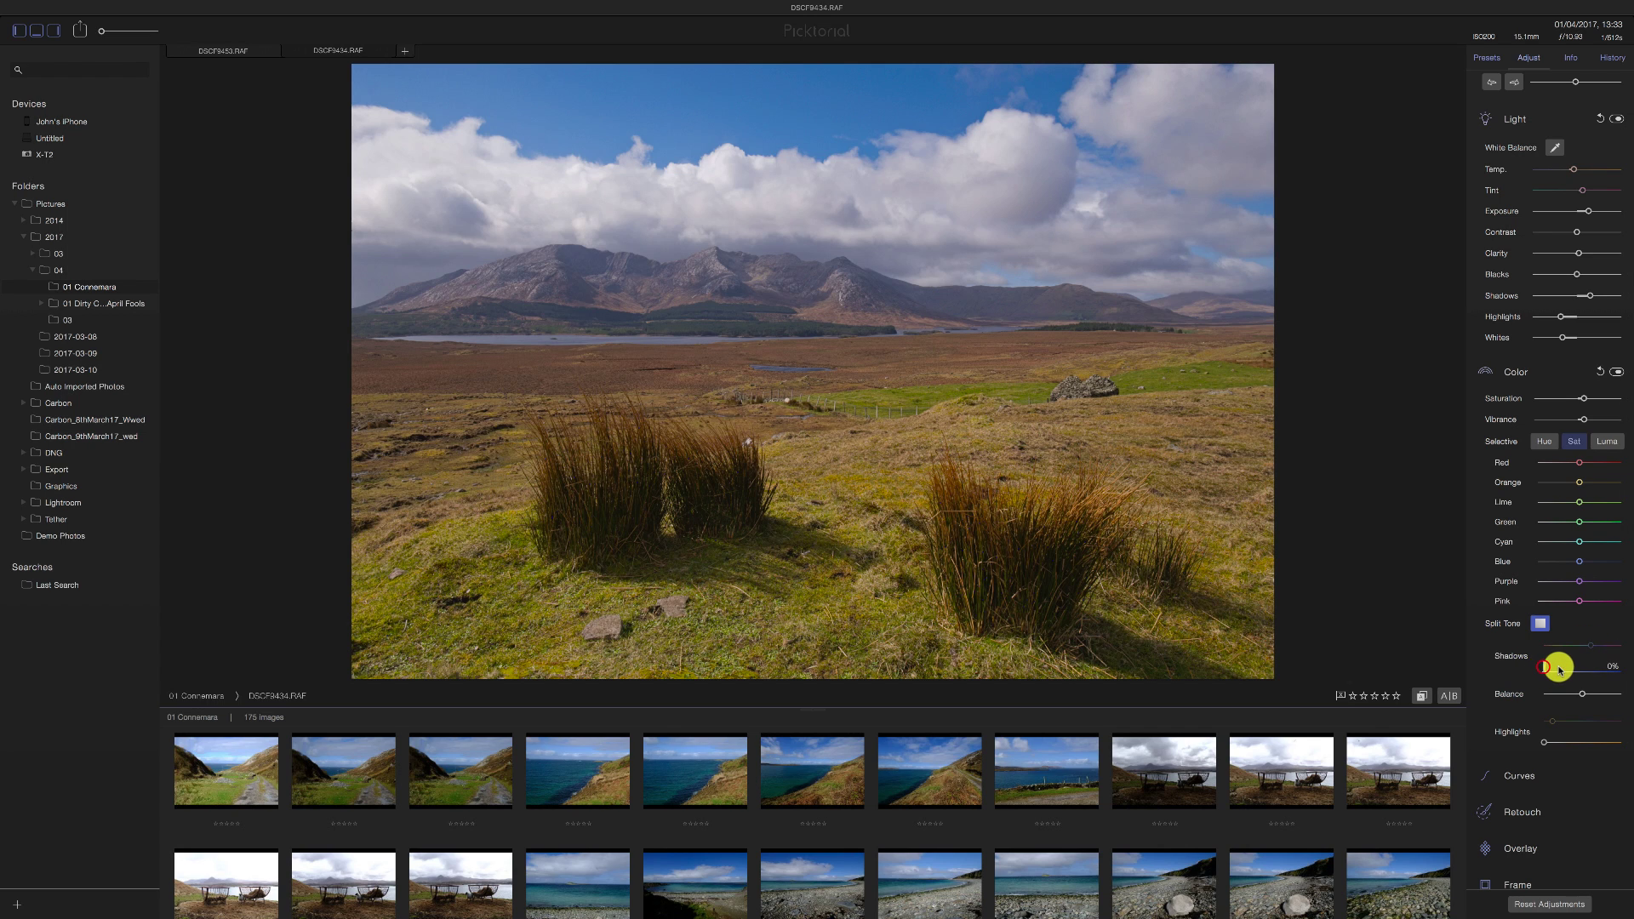
click(1559, 668)
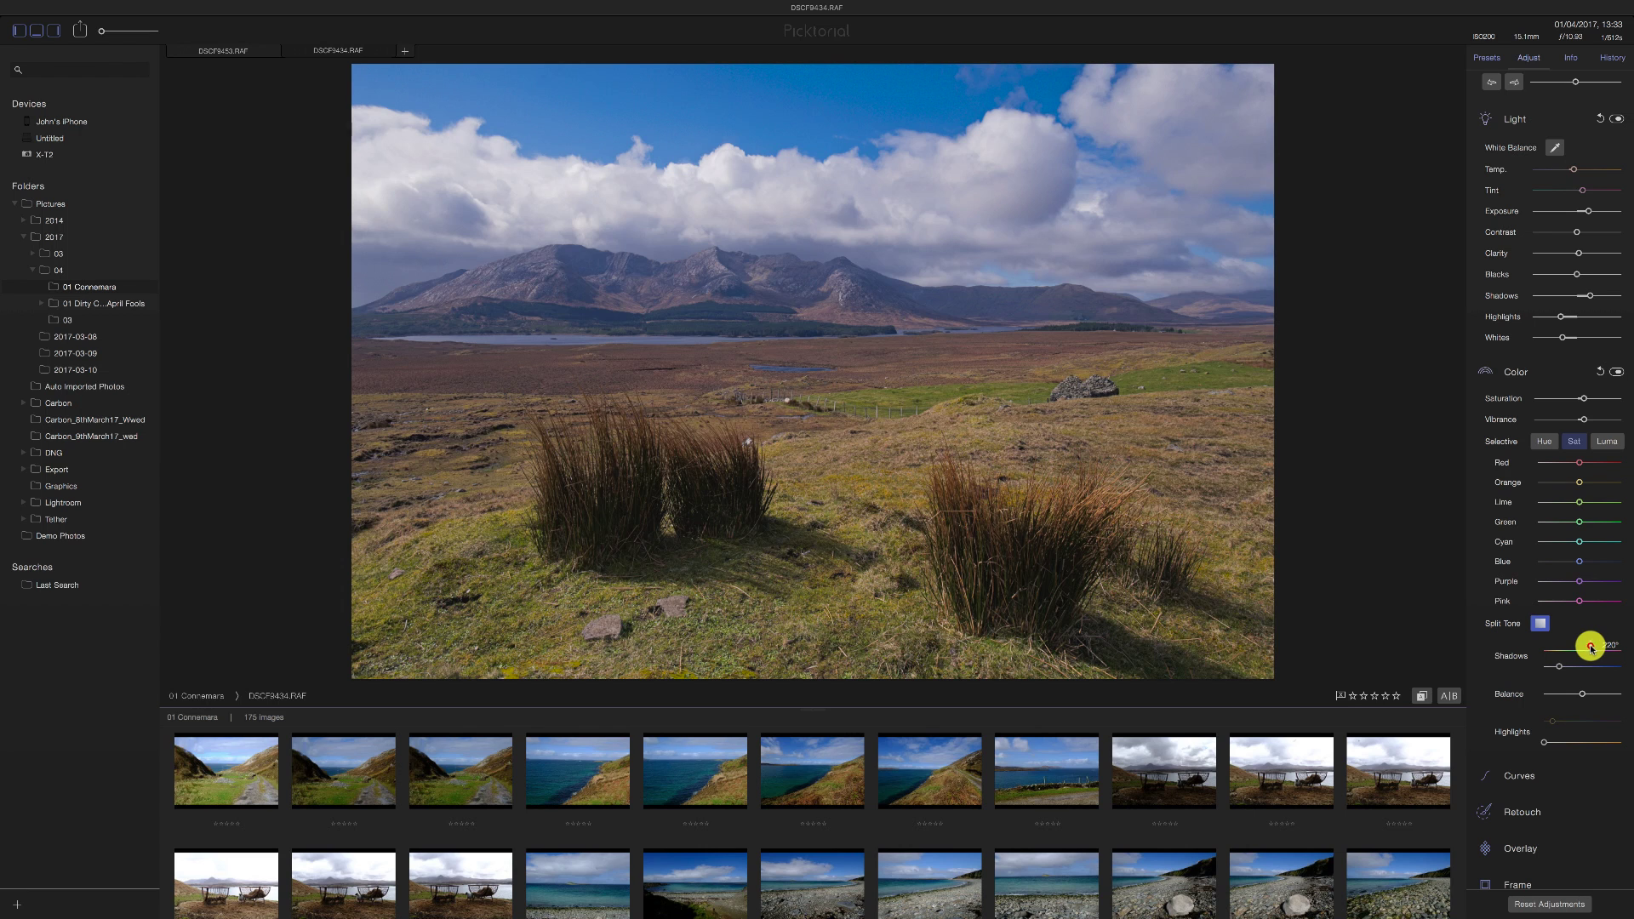
drag(1576, 649, 1593, 649)
drag(1558, 669, 1540, 669)
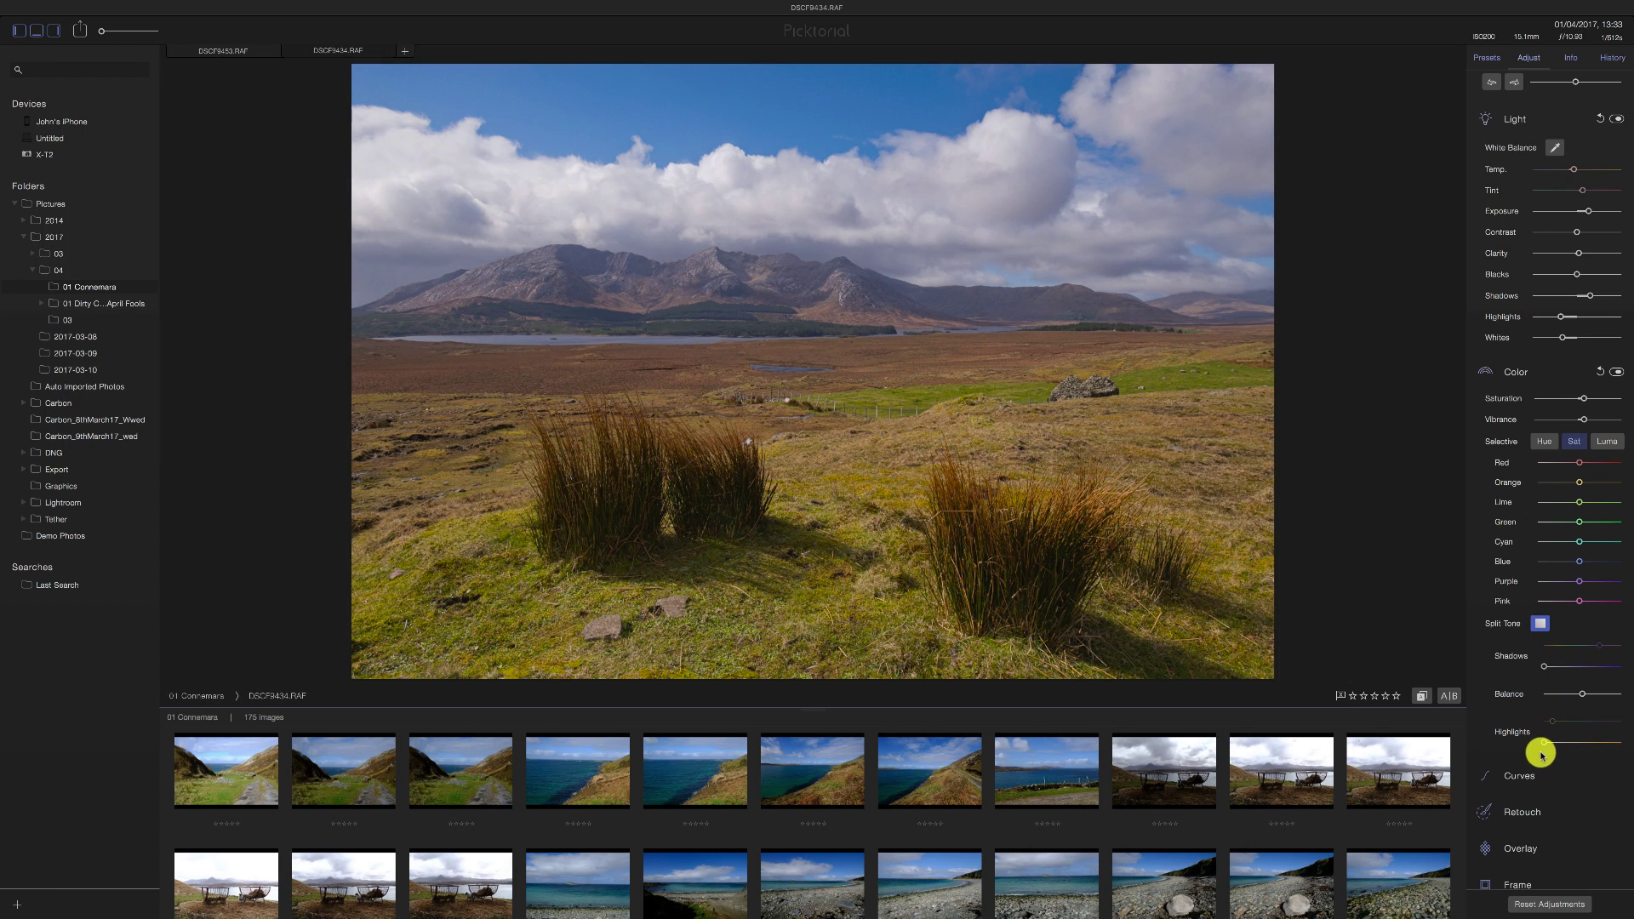
- Expand Curves and shape the combined RGB curve into a gentle S, viewing the blue channel curve in between
click(1525, 776)
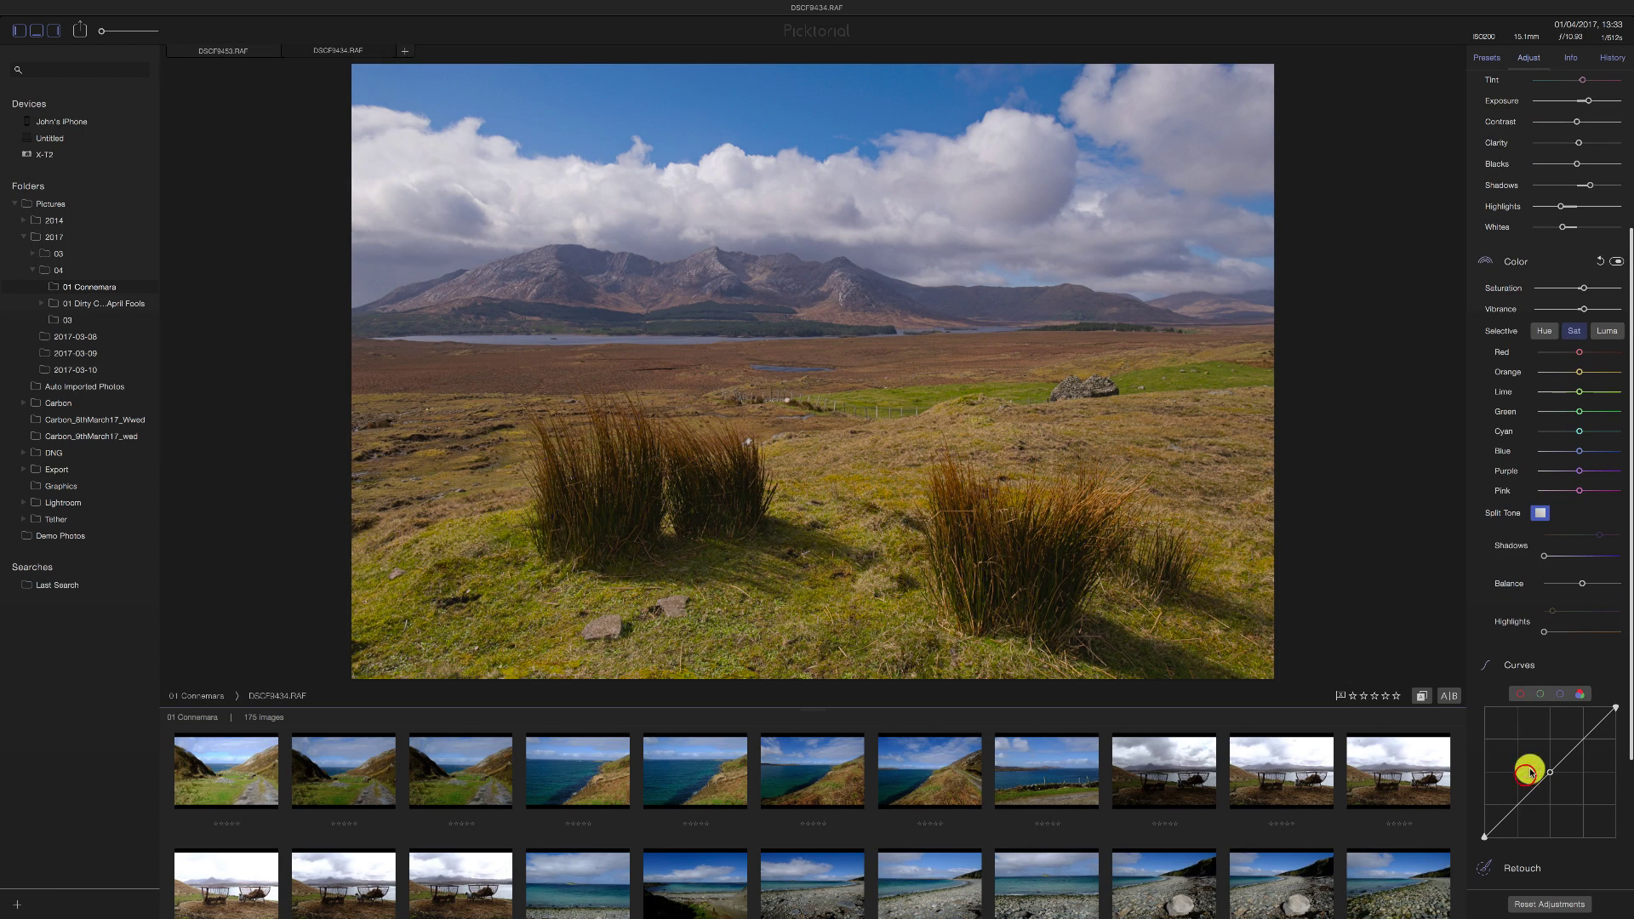
scroll(1620, 673, down, 3)
scroll(1621, 677, down, 2)
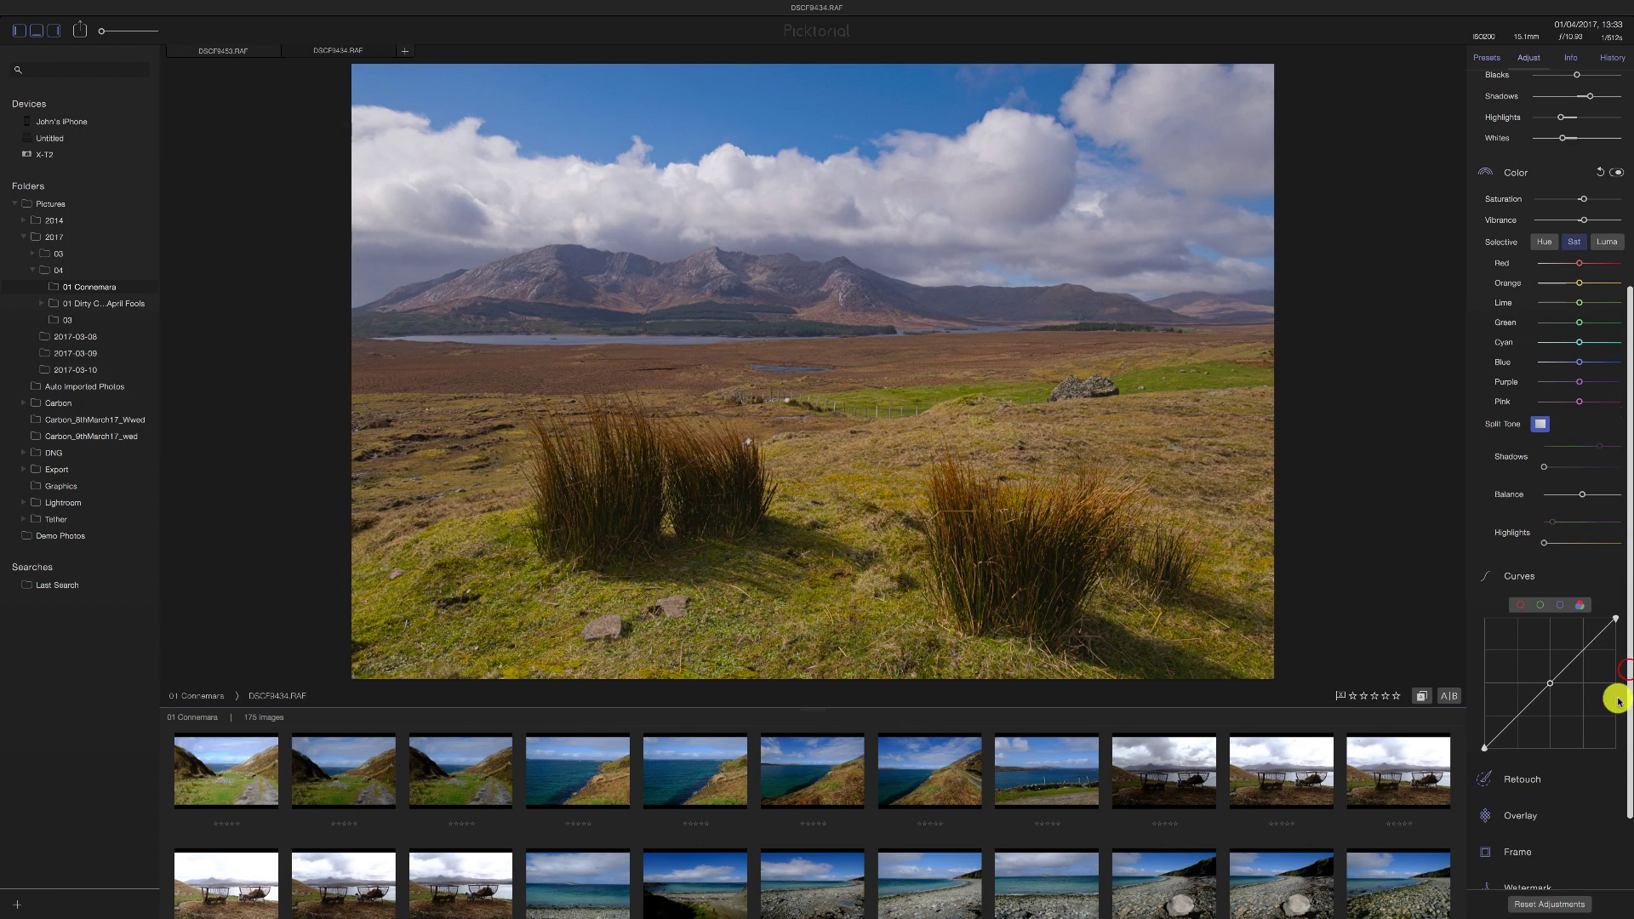
click(1531, 701)
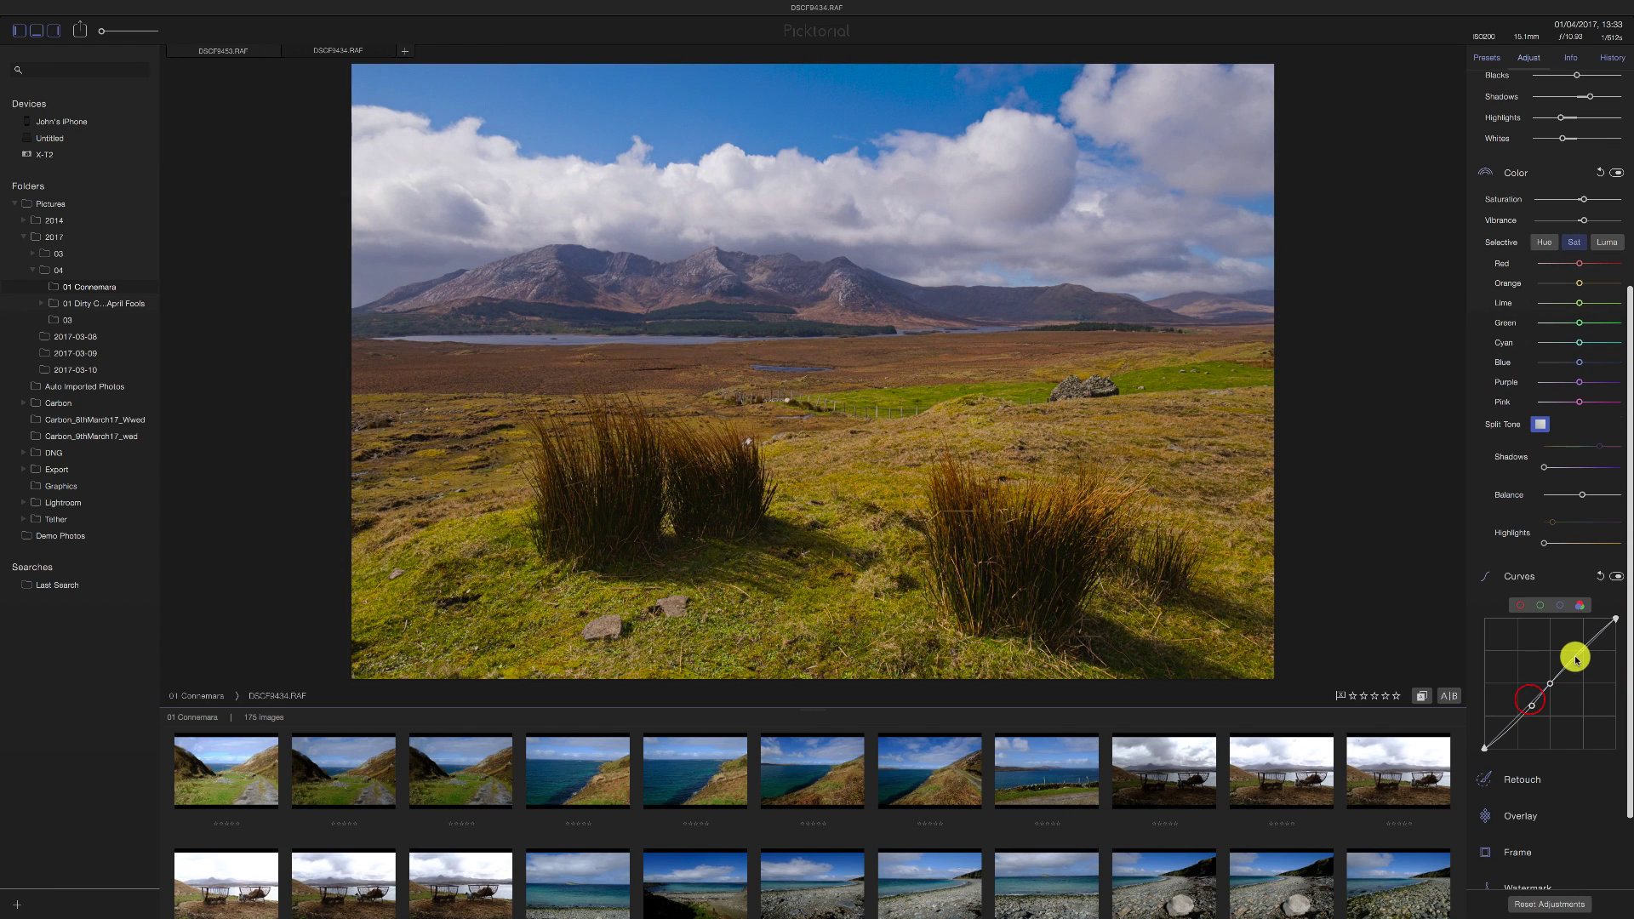
click(1560, 605)
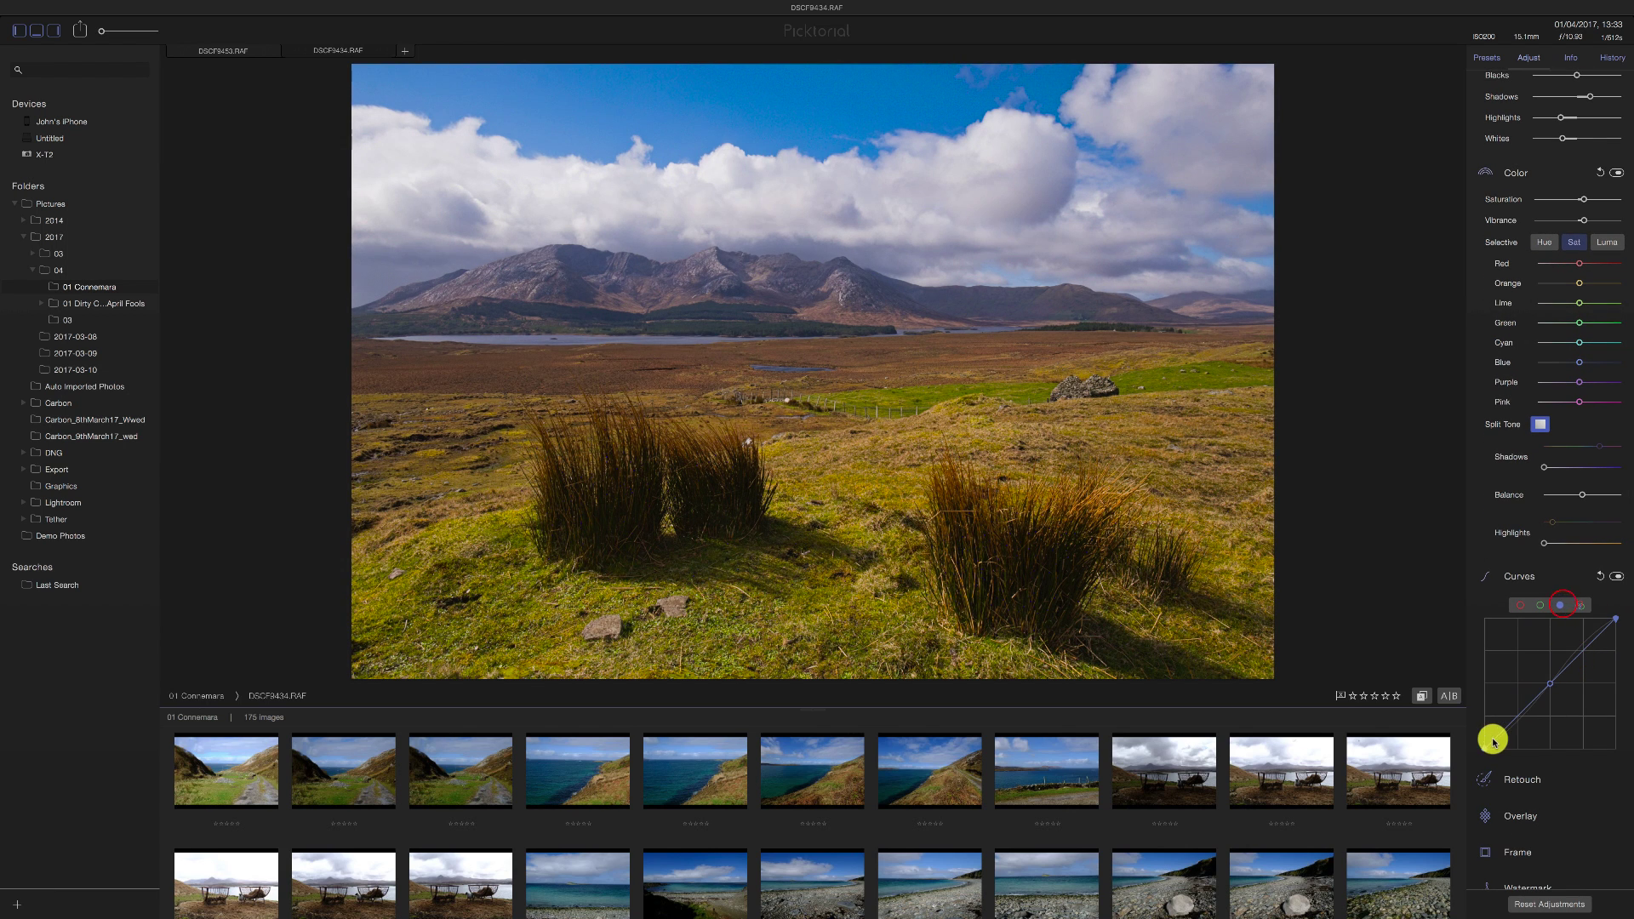
click(1579, 605)
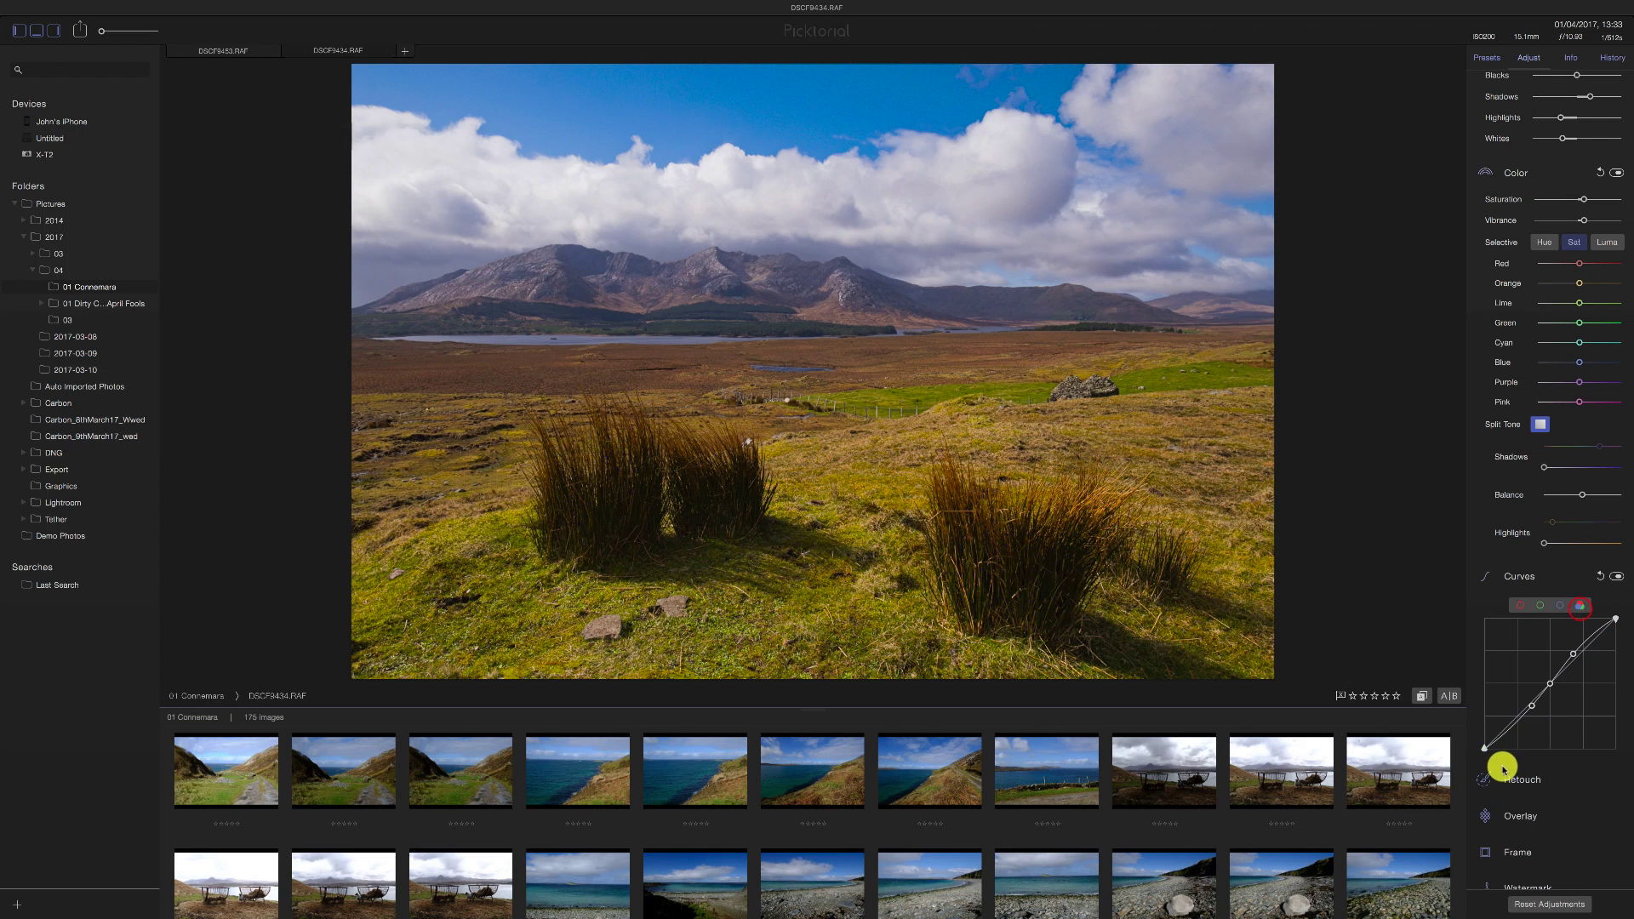
mouse_move(1484, 750)
mouse_down()
mouse_move(1482, 736)
mouse_move(1485, 753)
mouse_up()
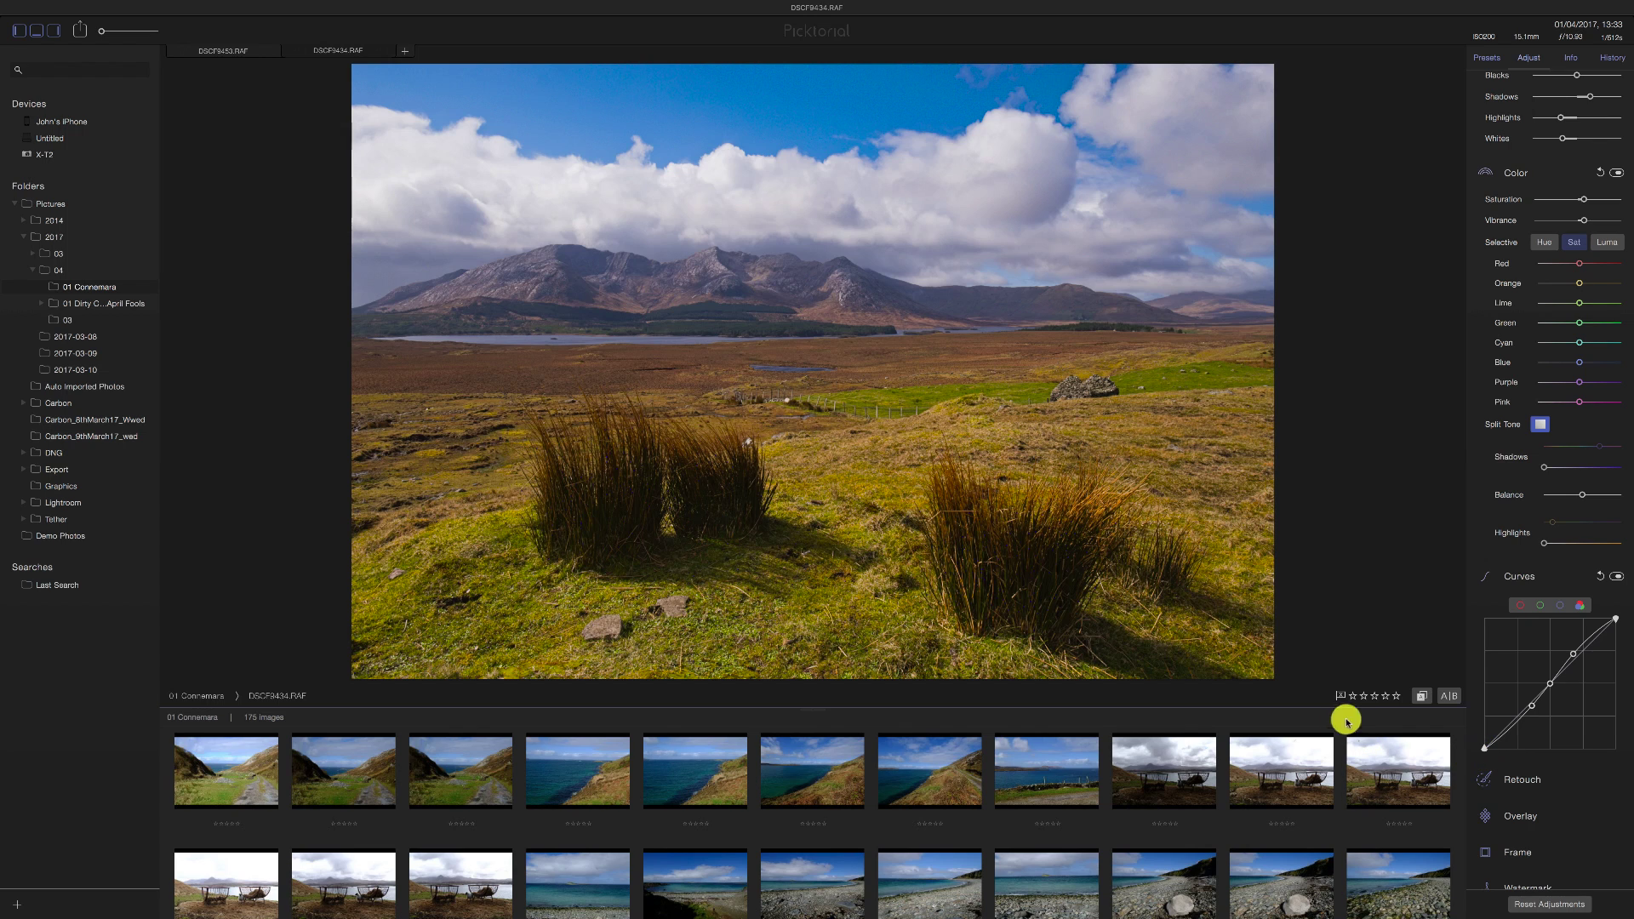
- Collapse Curves, expand Retouch, activate the Tone brush and dismiss its introduction to reach its regional adjustments
click(1511, 576)
click(1508, 672)
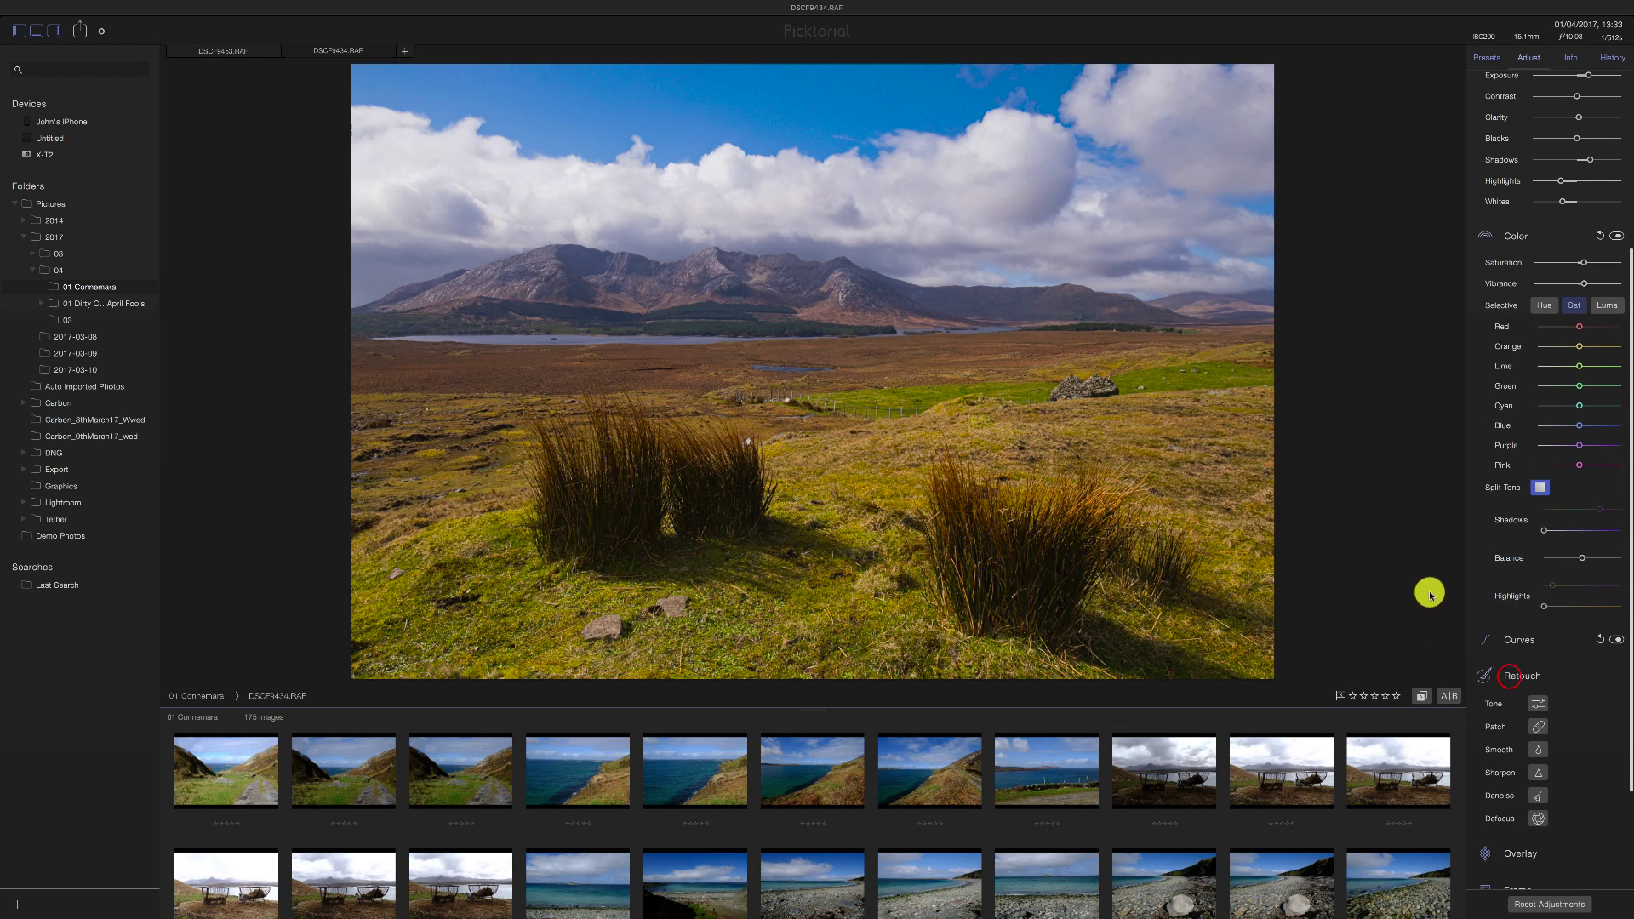
scroll(1578, 724, down, 1)
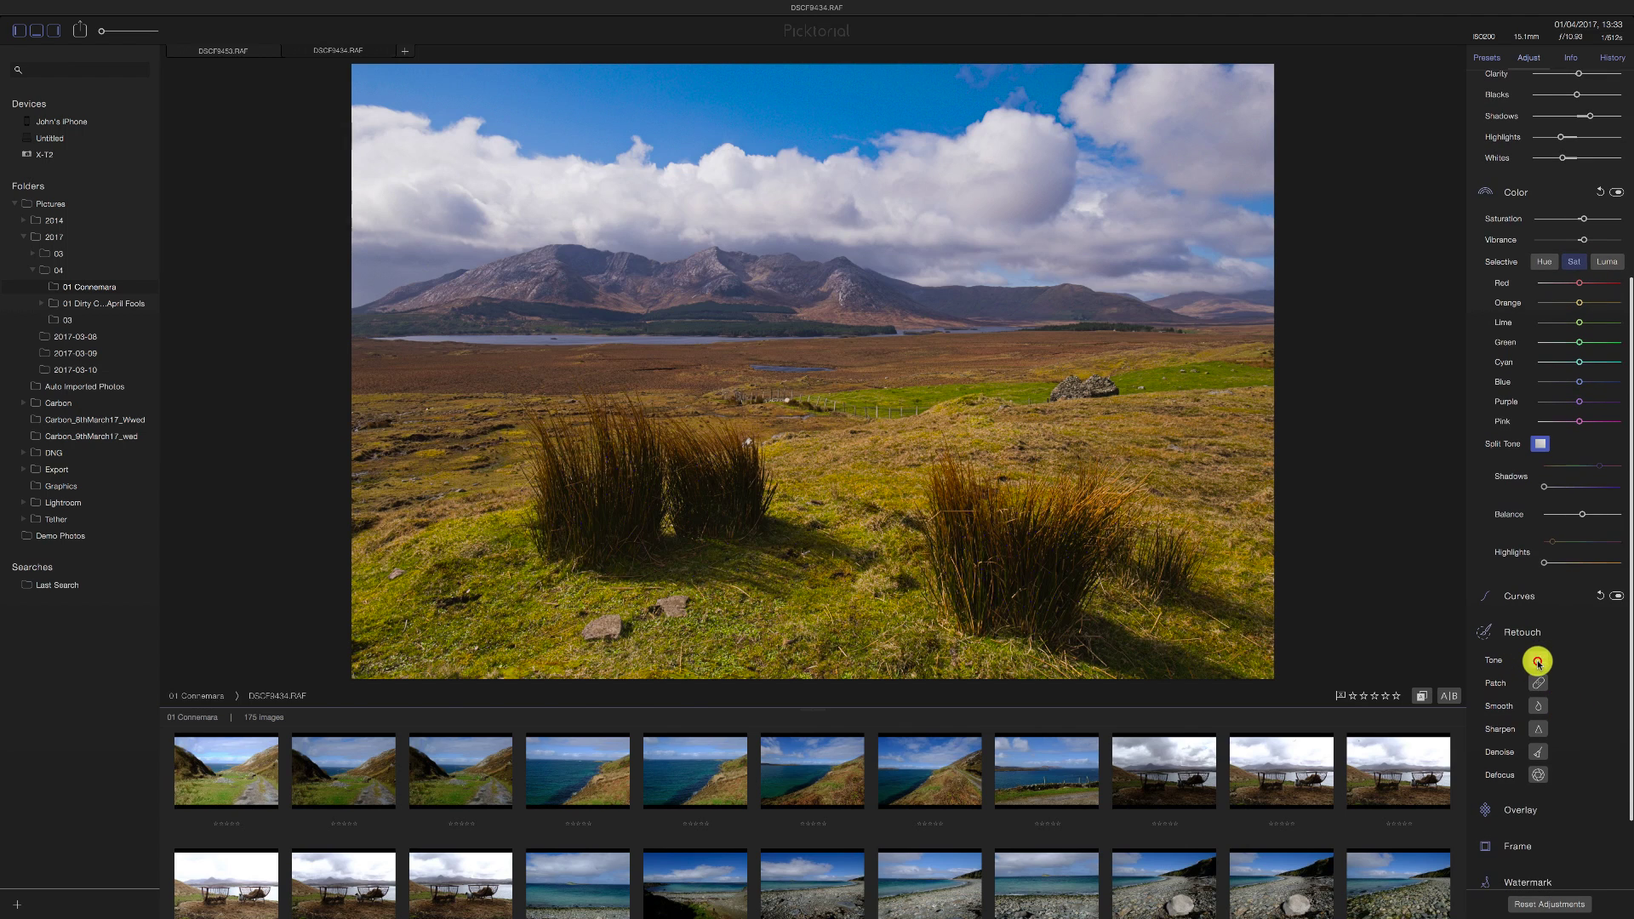
click(1537, 662)
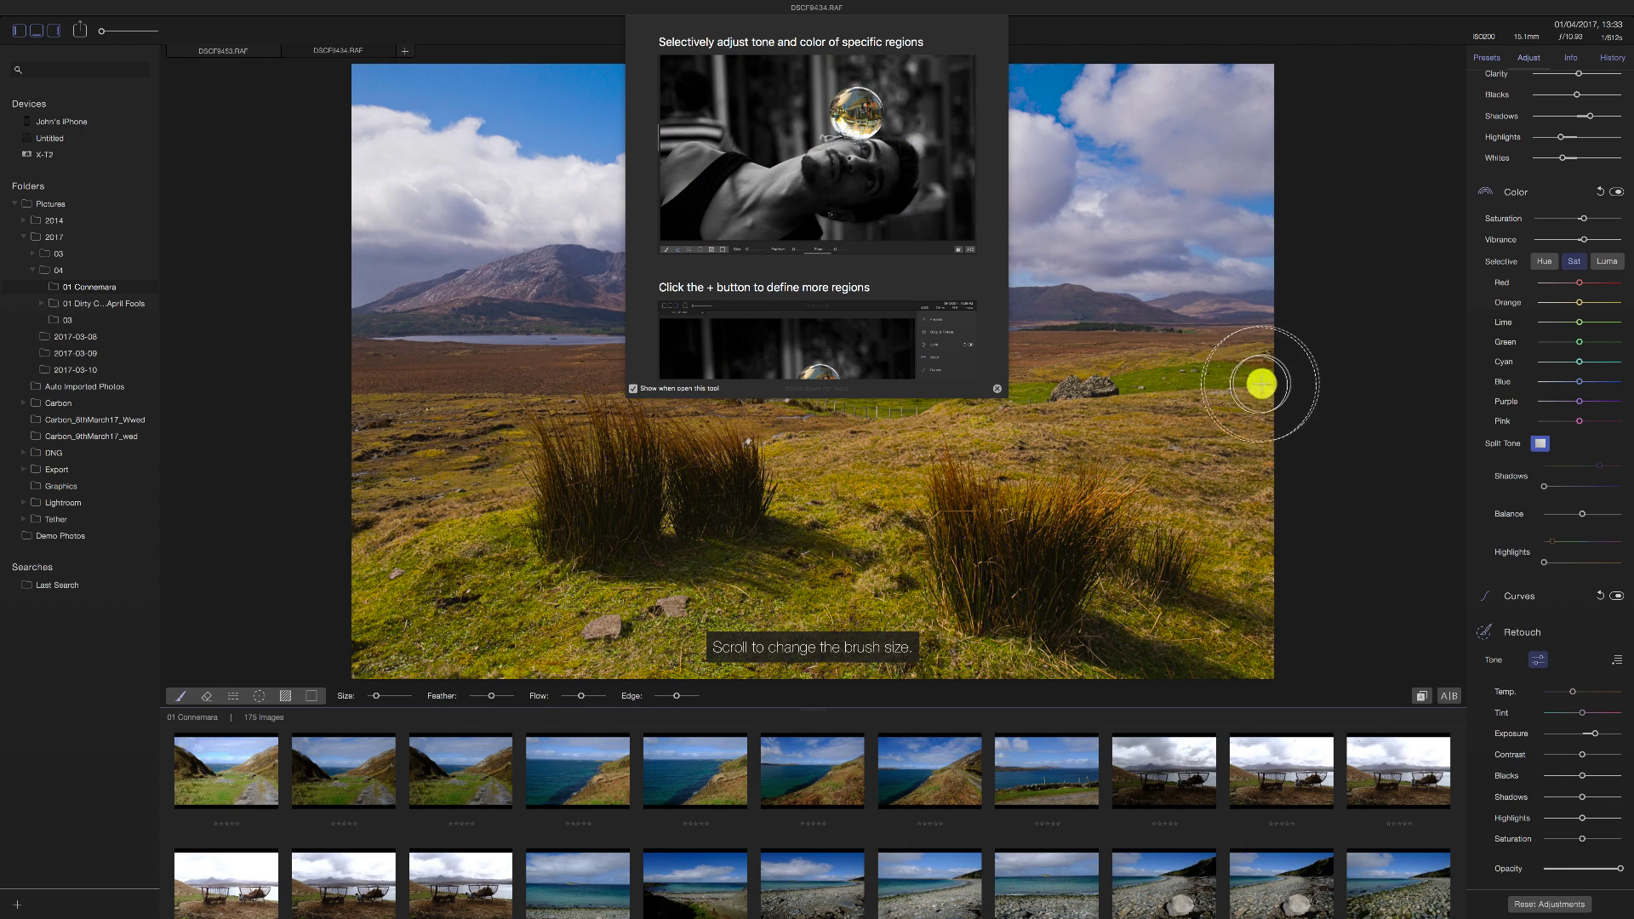
click(997, 388)
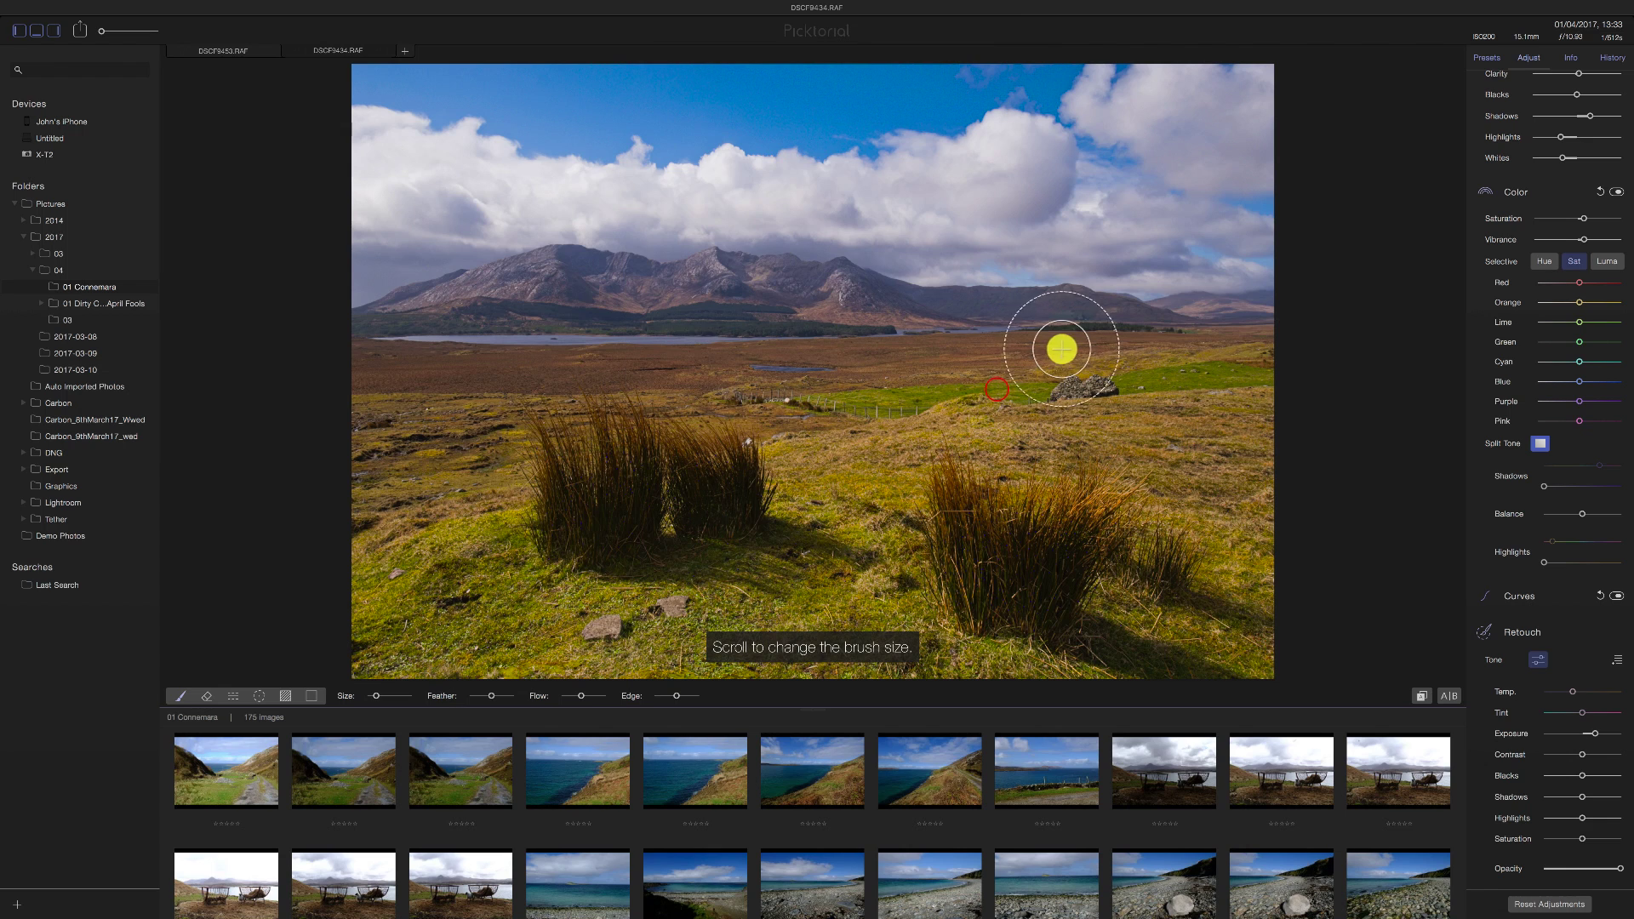
scroll(1560, 651, down, 5)
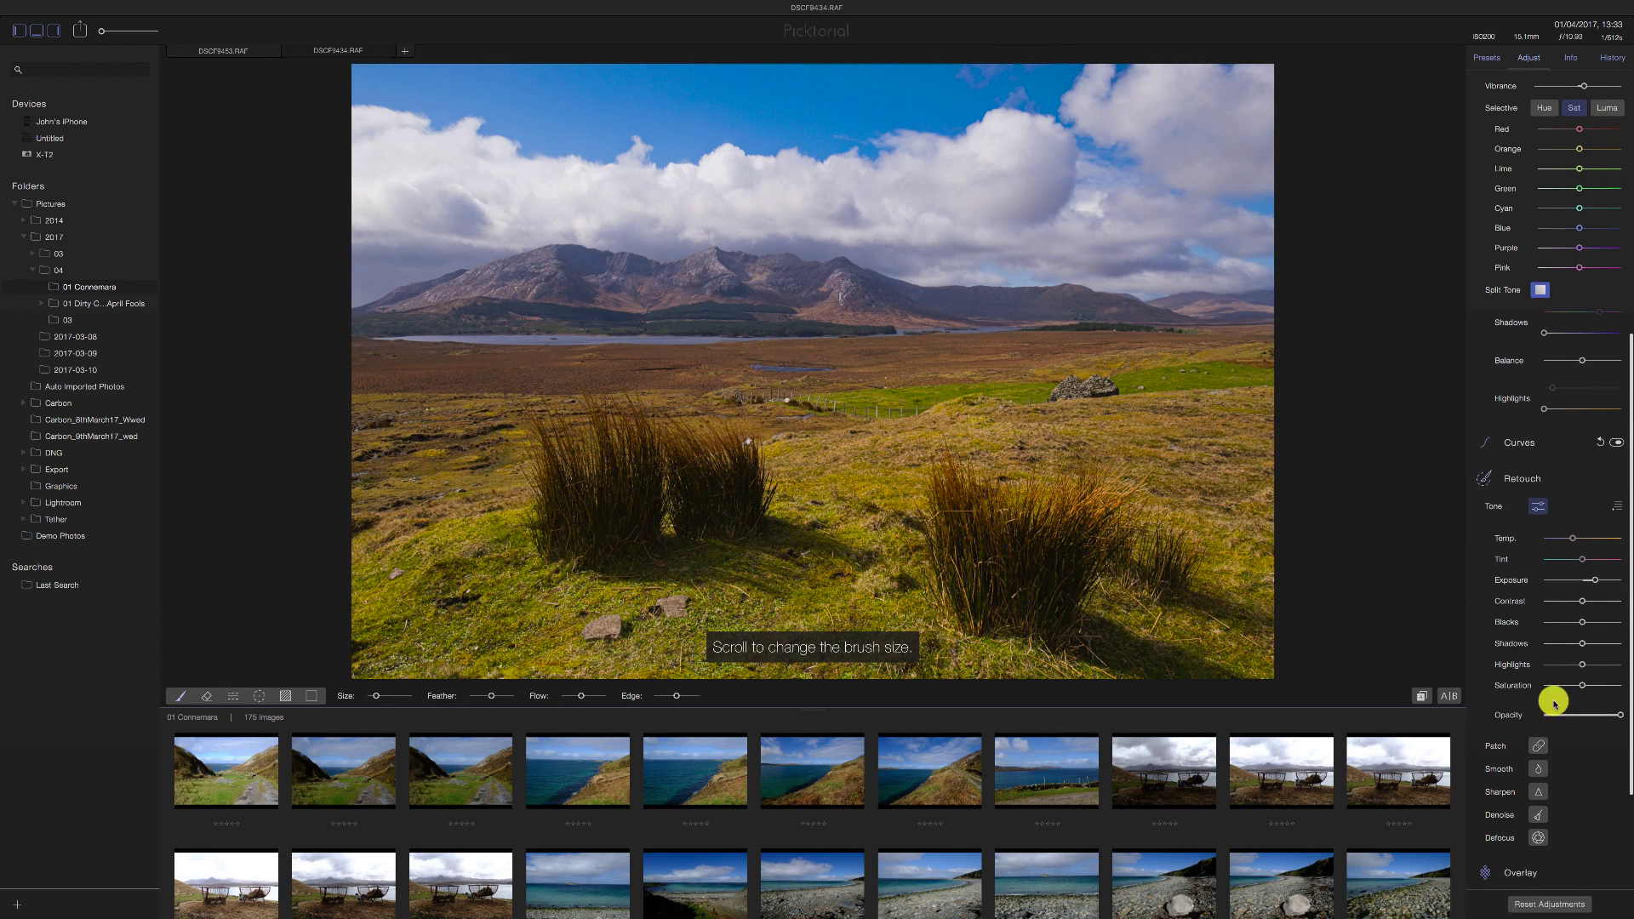
- Lower the Tone brush's exposure and highlights and paint it across the sky
mouse_move(1591, 717)
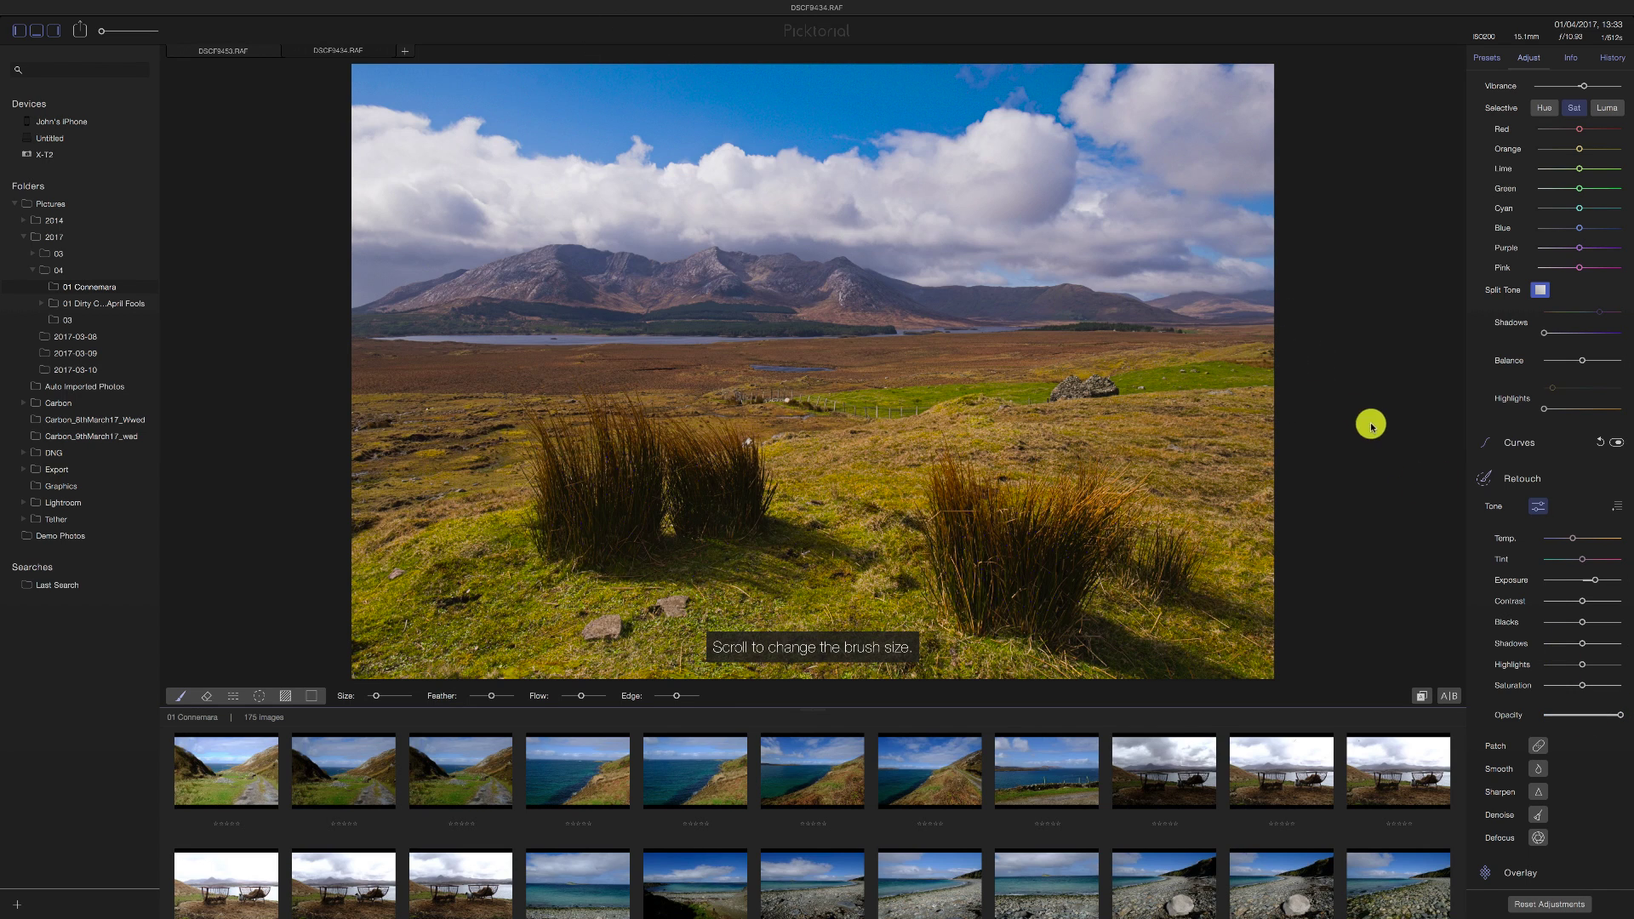
mouse_move(1588, 583)
mouse_move(1592, 583)
mouse_down()
mouse_move(1528, 581)
mouse_move(1595, 582)
mouse_move(1573, 582)
mouse_up()
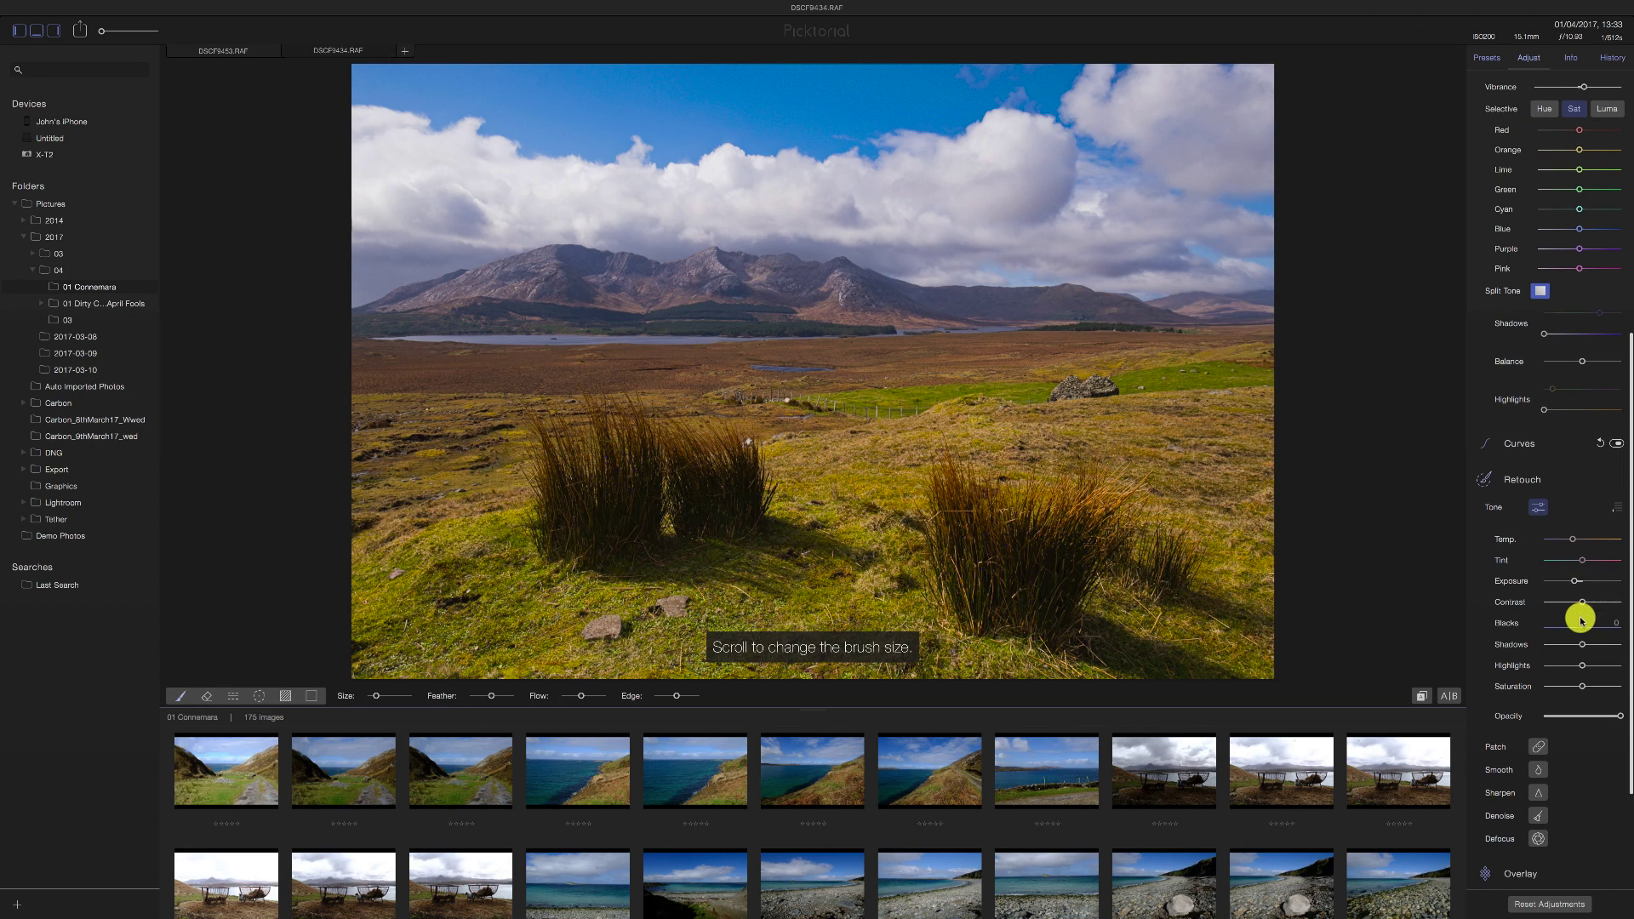
click(1578, 667)
drag(1578, 667, 1546, 663)
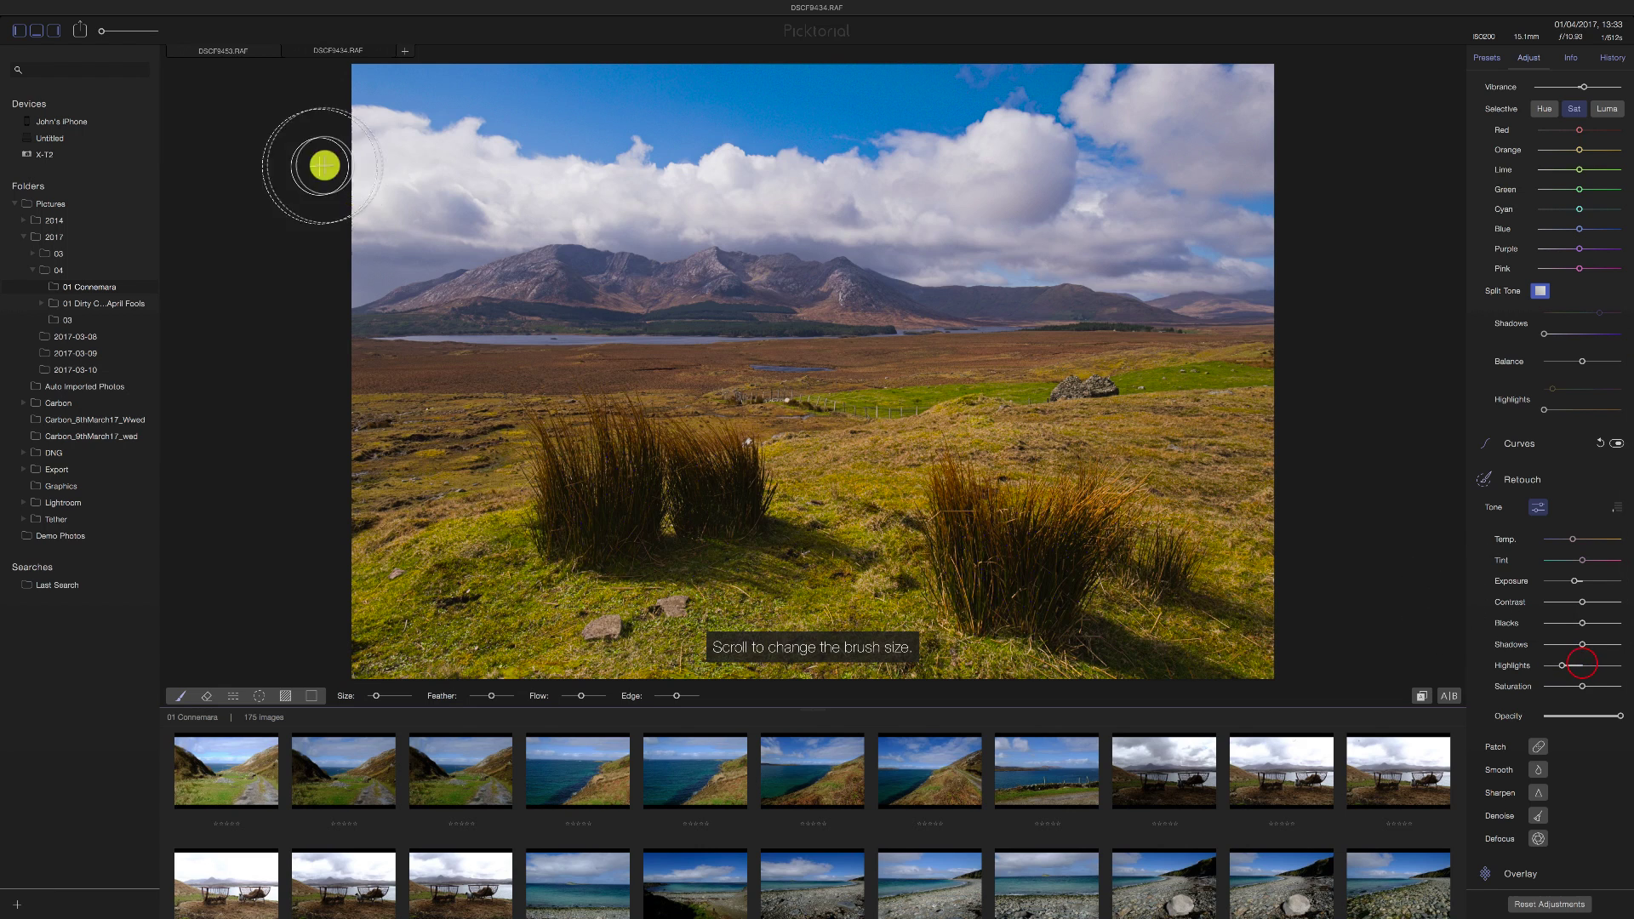
mouse_move(324, 106)
mouse_down()
mouse_move(498, 184)
mouse_move(347, 218)
mouse_move(572, 43)
mouse_move(1196, 146)
mouse_move(1139, 89)
mouse_move(1174, 73)
mouse_move(1251, 113)
mouse_move(1279, 200)
mouse_move(1227, 253)
mouse_move(984, 241)
mouse_move(702, 182)
mouse_move(514, 168)
mouse_move(365, 248)
mouse_move(489, 76)
mouse_move(1382, 80)
mouse_move(1218, 226)
mouse_move(1317, 210)
mouse_up()
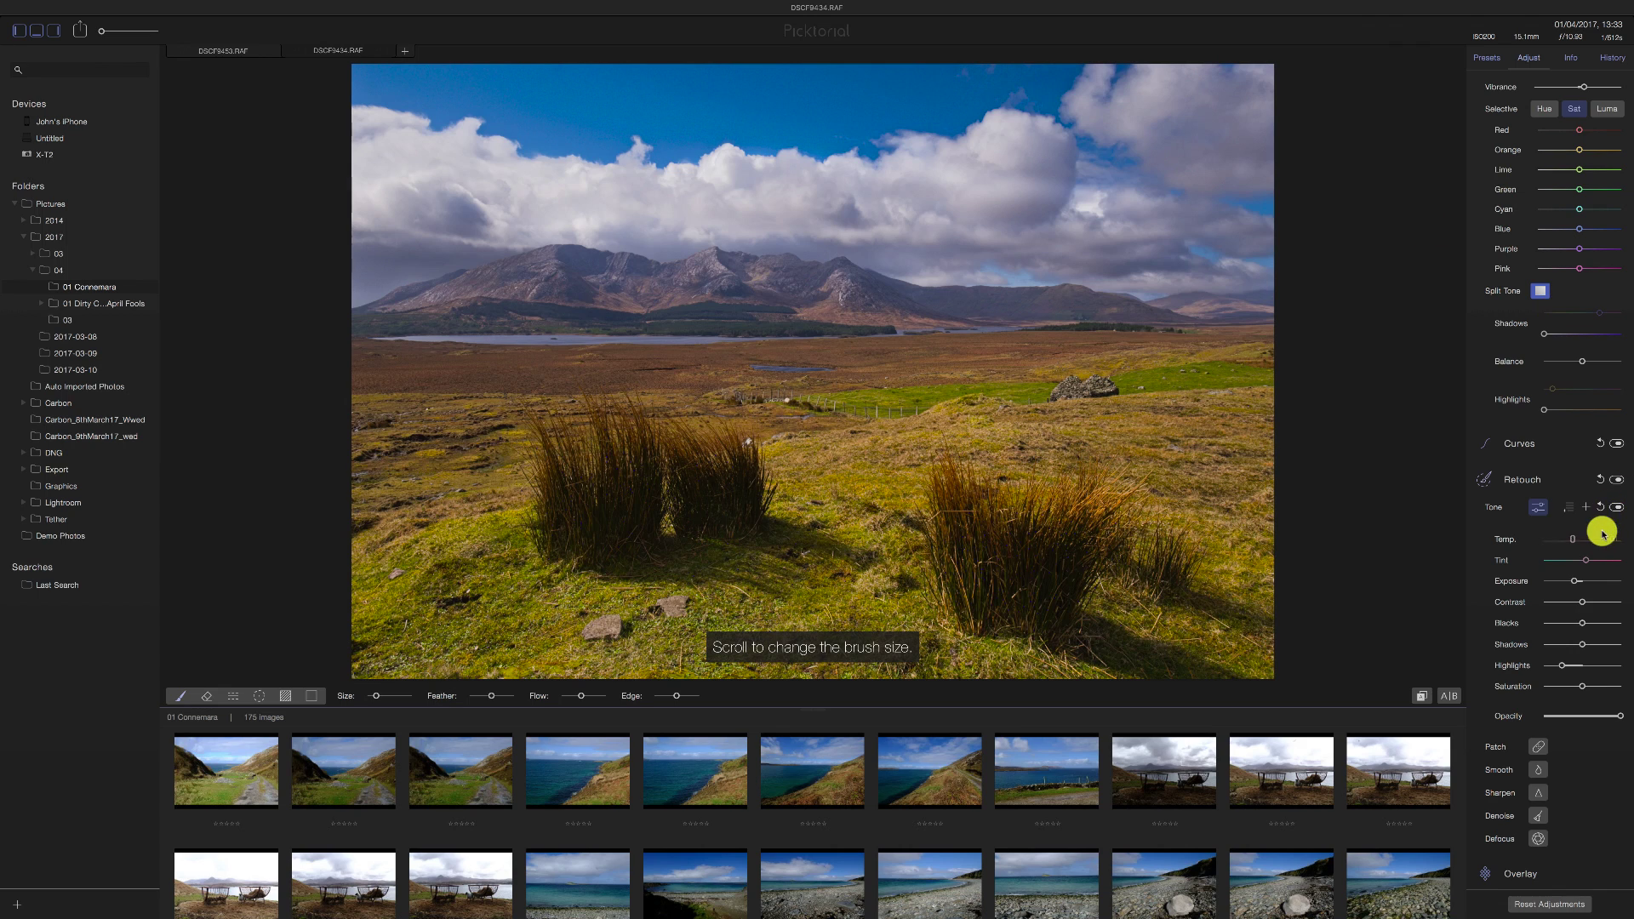
- Add the Blending Mode option to the Tone region, set it to Soft Light and reduce the opacity to about 51%
click(1568, 509)
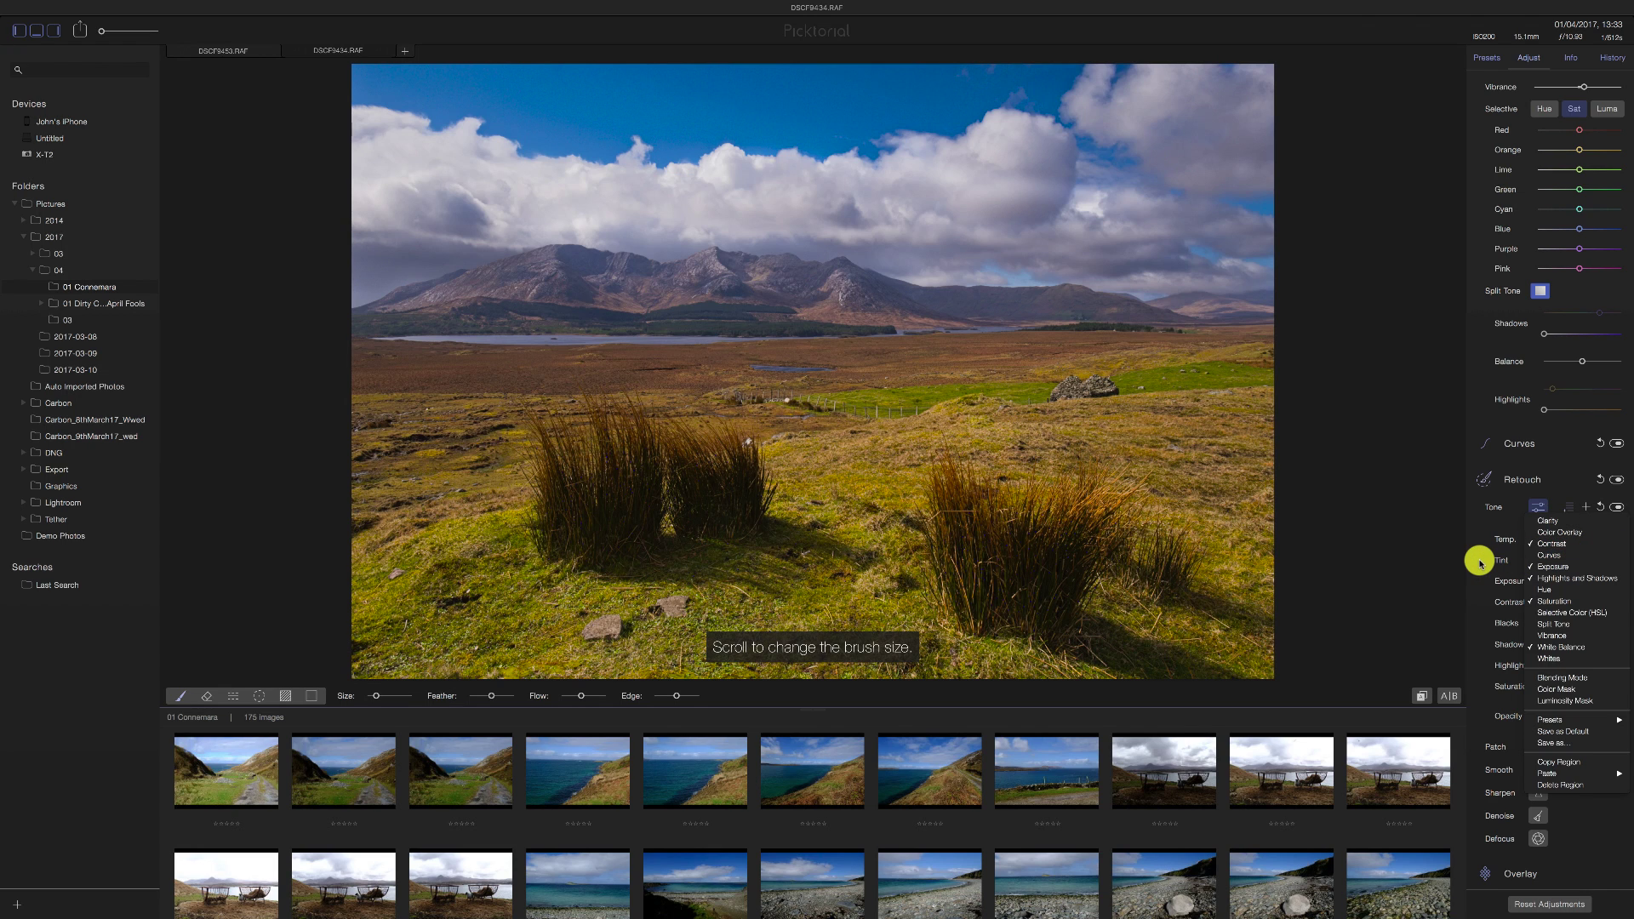
click(1533, 678)
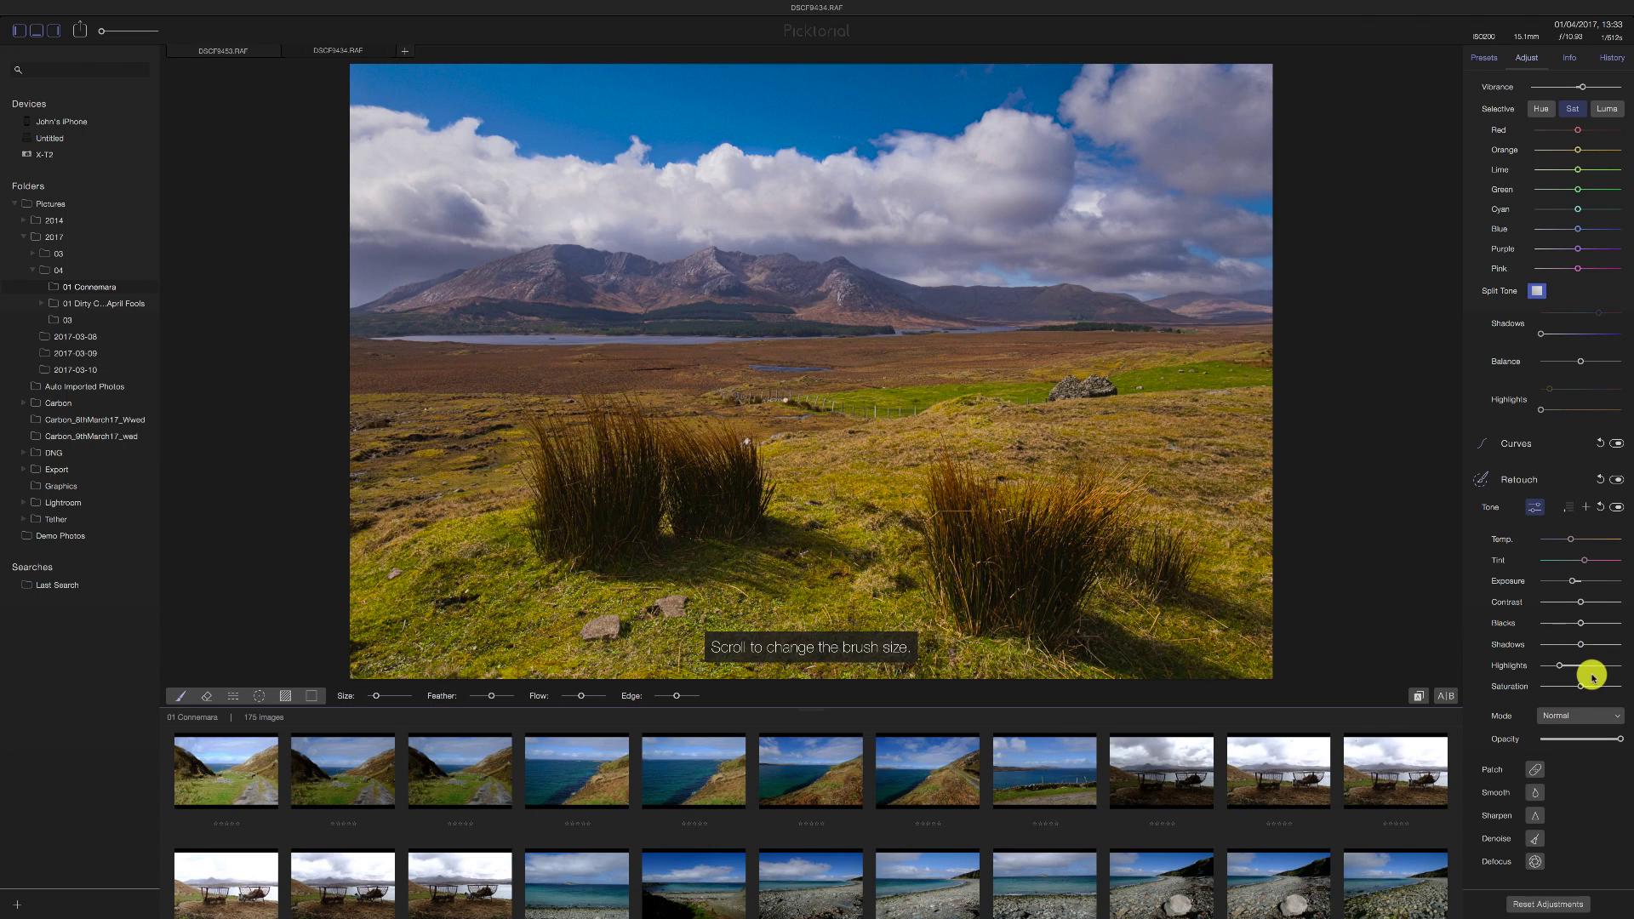
click(1581, 715)
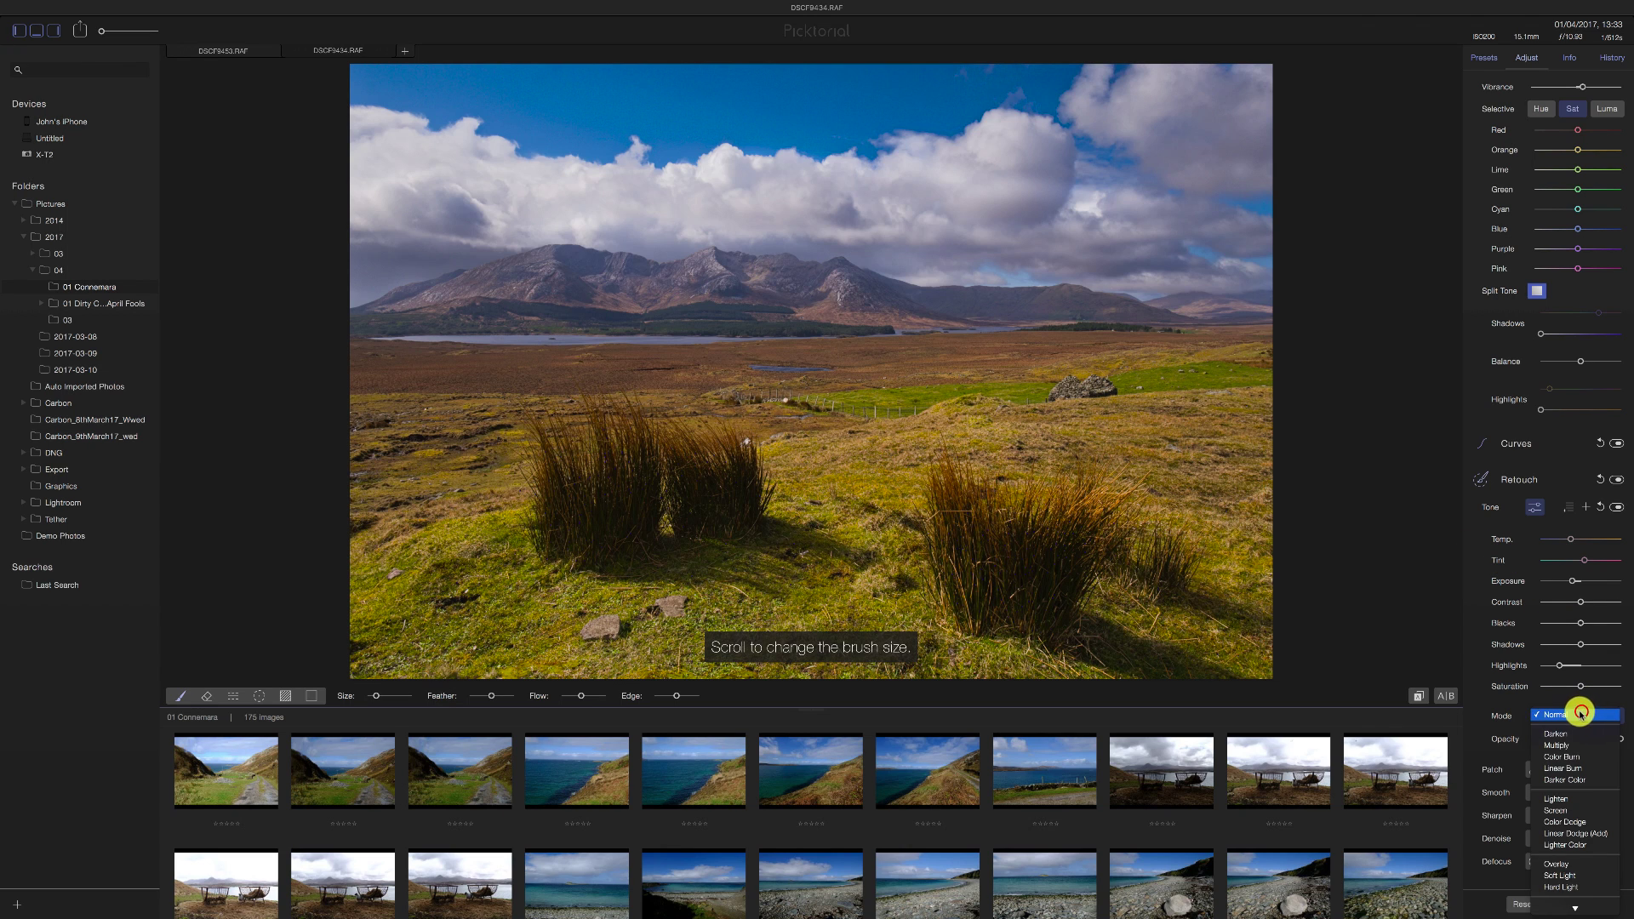
click(1573, 877)
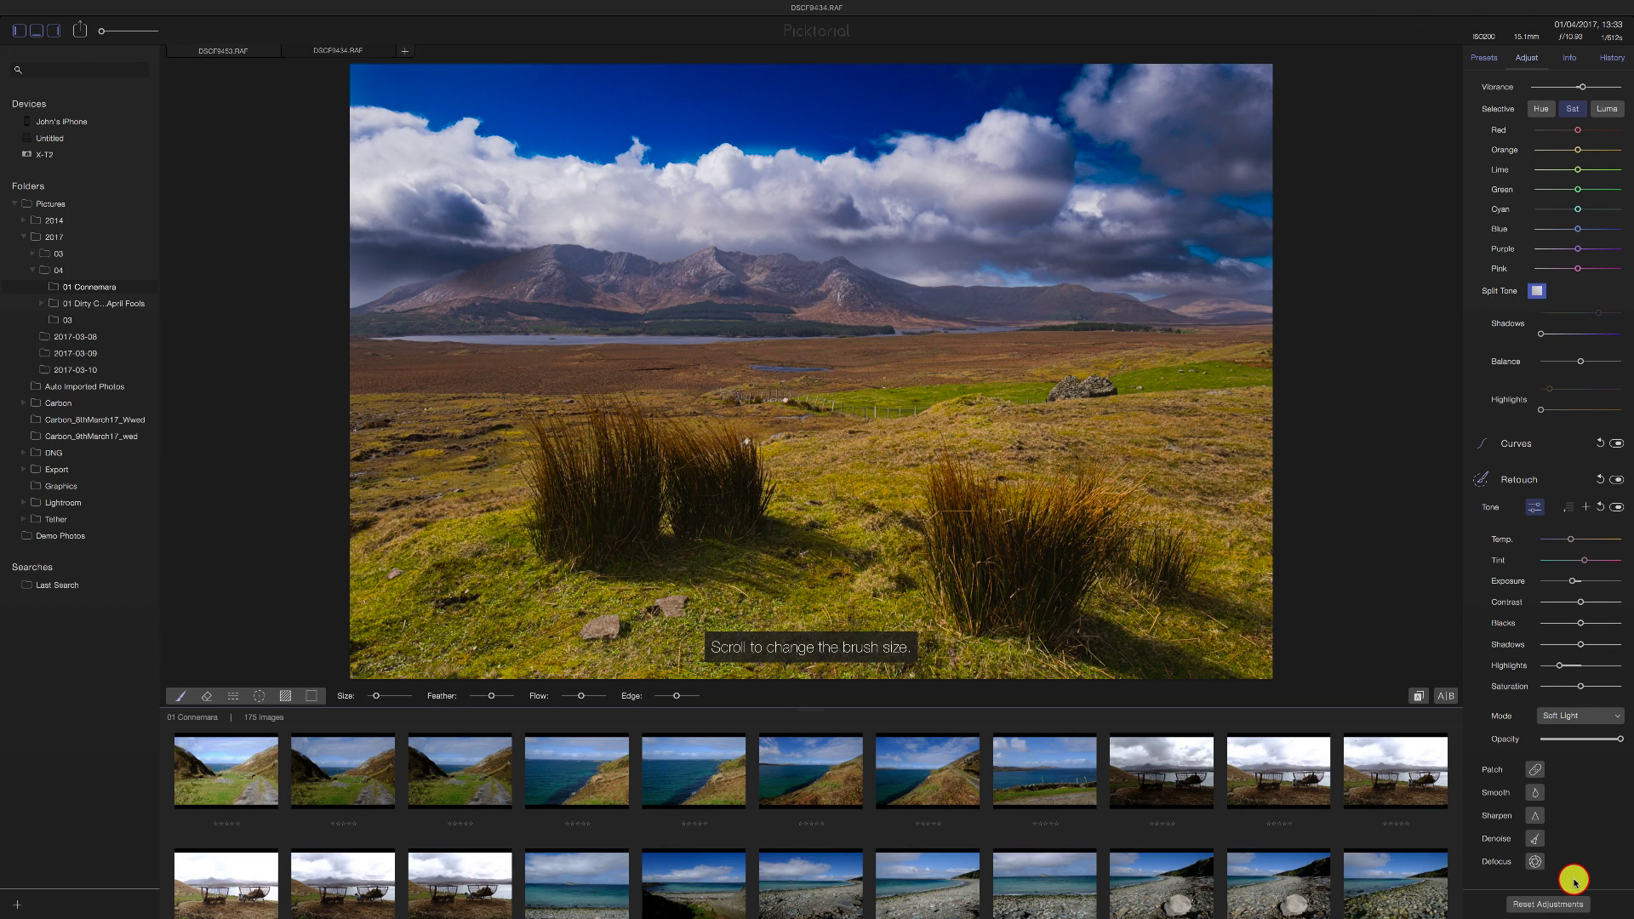
mouse_move(1620, 743)
drag(1616, 743, 1586, 746)
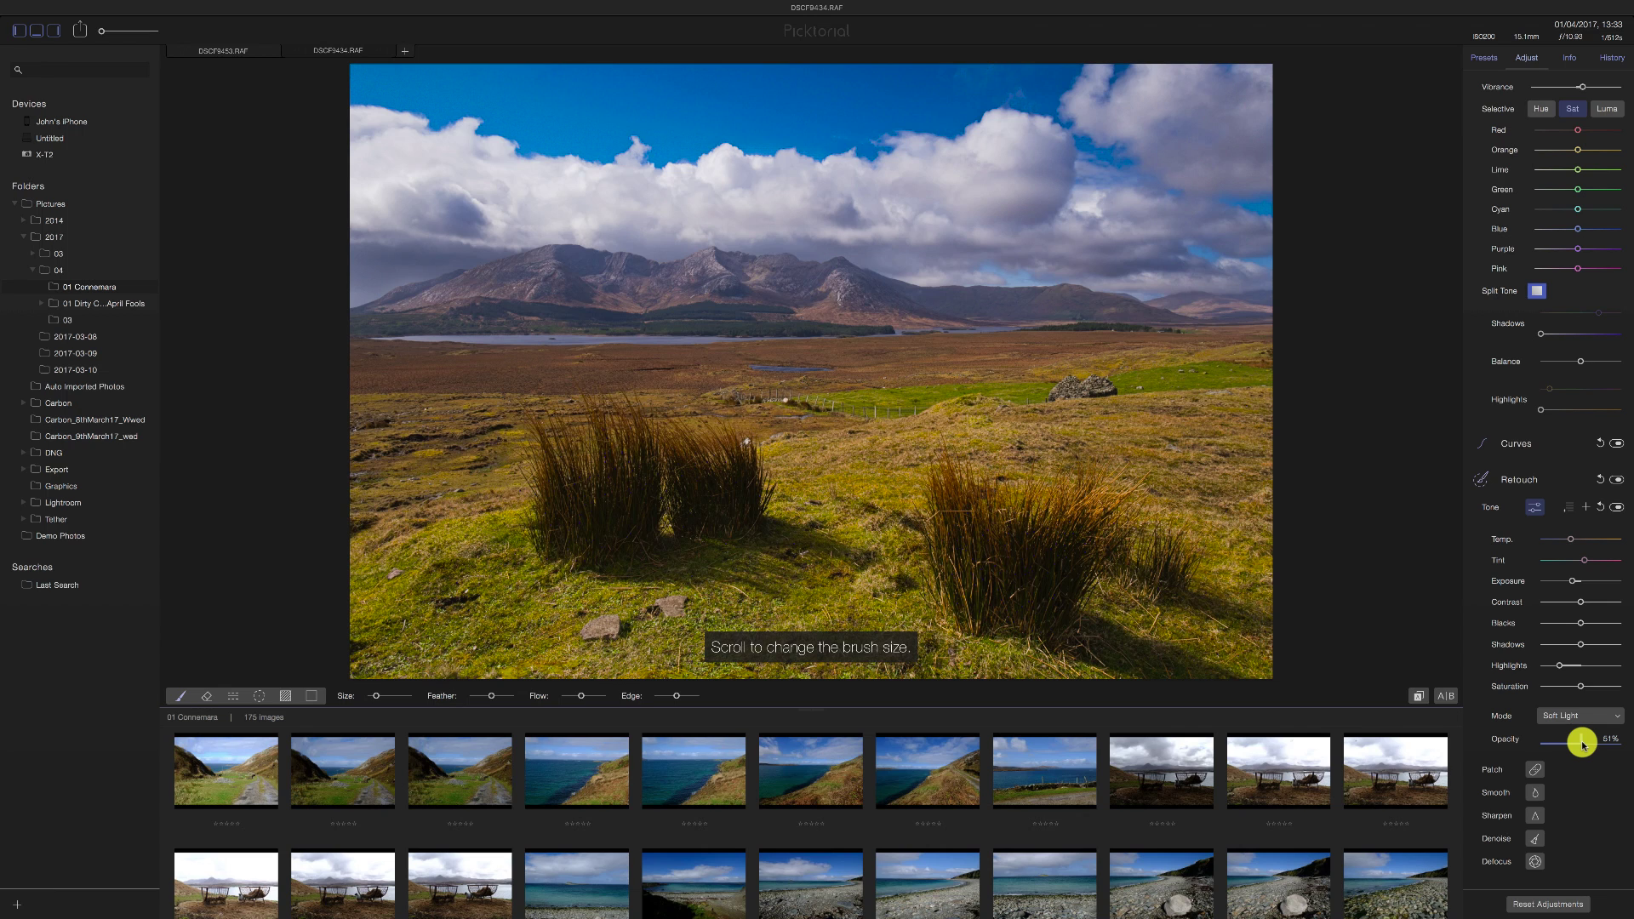
- Patch out the light rock in the foreground grass and reposition the source region to clean grass on its other side
click(1534, 769)
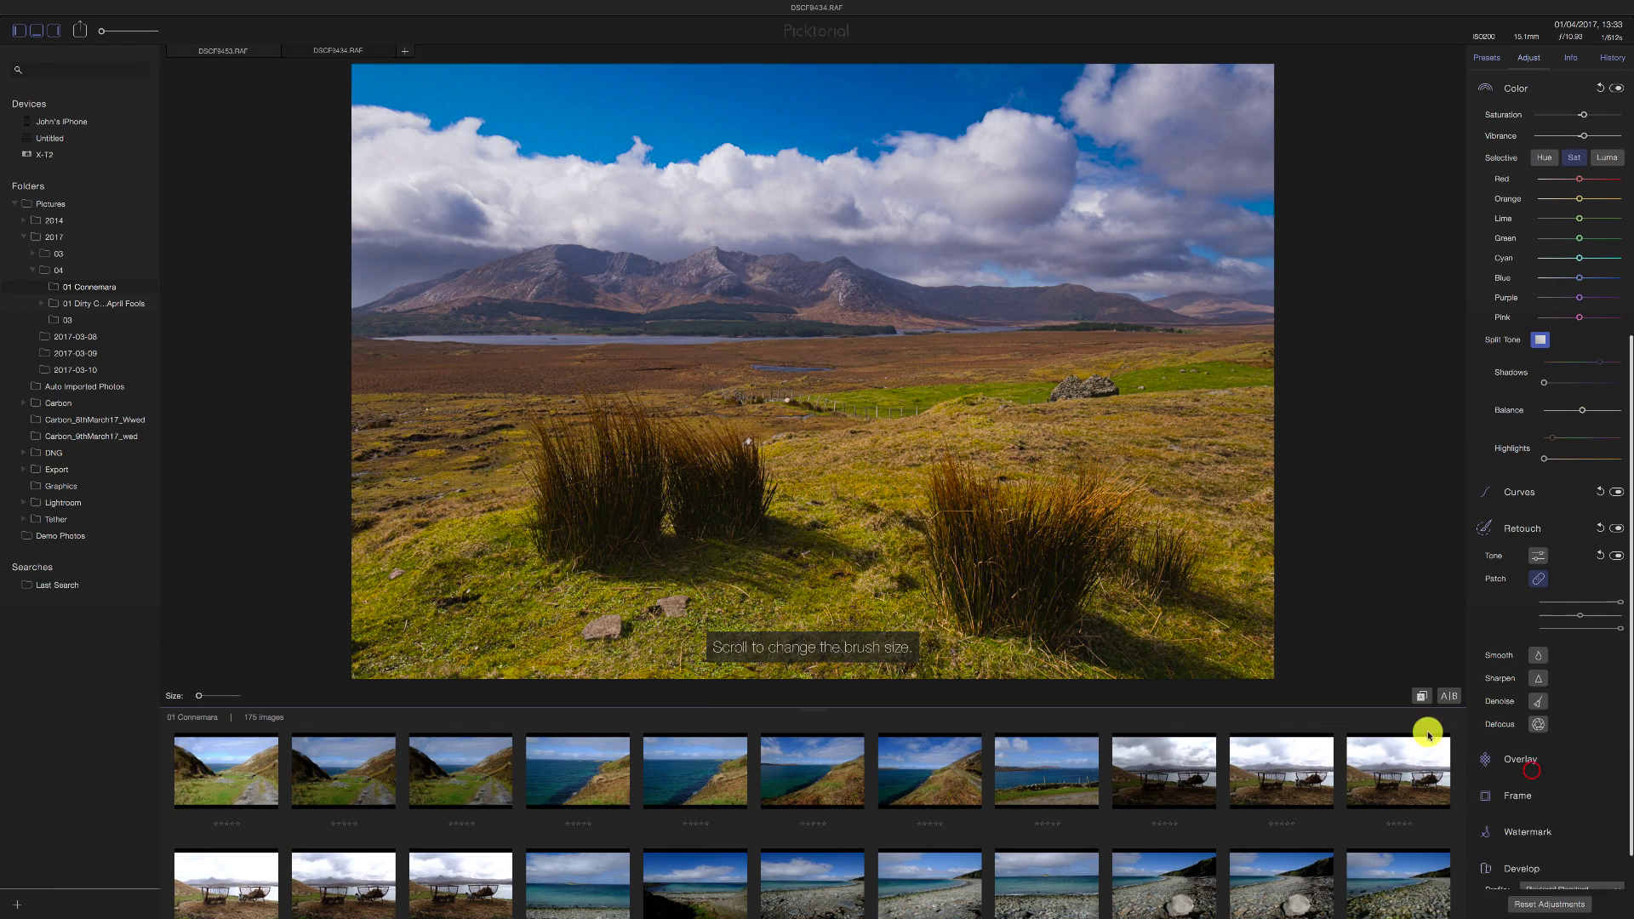
click(584, 638)
mouse_move(589, 625)
mouse_down()
mouse_move(624, 620)
mouse_move(591, 635)
mouse_up()
drag(443, 535, 525, 620)
mouse_move(644, 622)
mouse_down()
mouse_move(849, 620)
mouse_move(810, 601)
mouse_up()
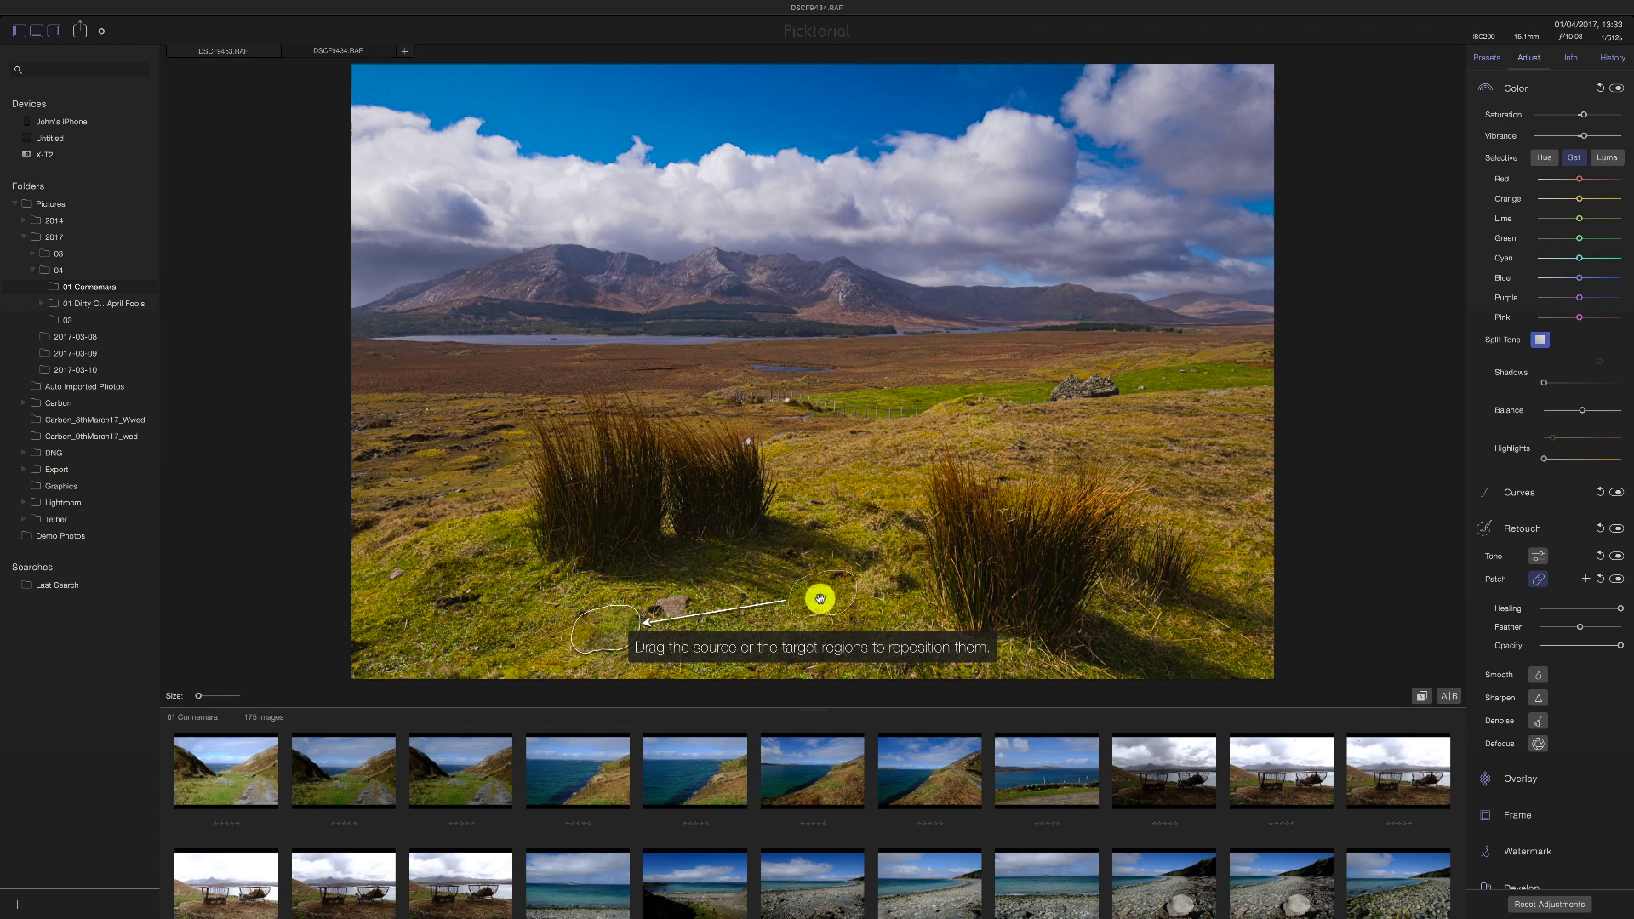
mouse_move(822, 599)
mouse_down()
mouse_move(1200, 635)
mouse_move(1294, 514)
mouse_move(1271, 526)
mouse_move(1214, 493)
mouse_move(860, 525)
mouse_move(448, 596)
mouse_move(380, 590)
mouse_move(400, 605)
mouse_up()
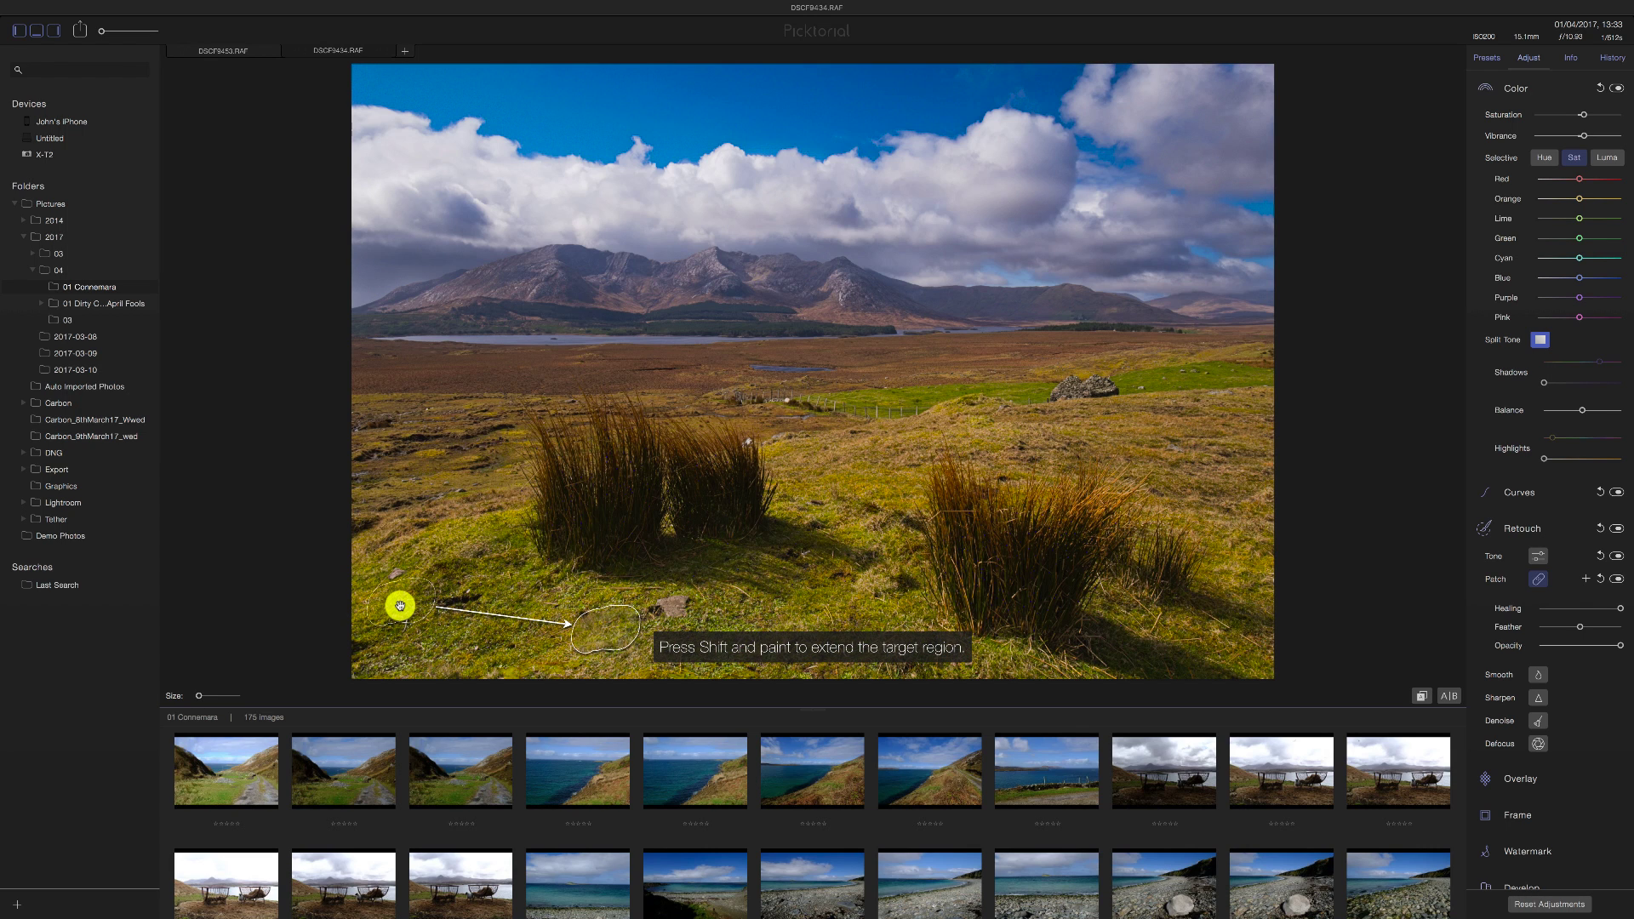
- Lower the patch's feather, try its healing strength at zero and restore healing to full
mouse_move(1581, 630)
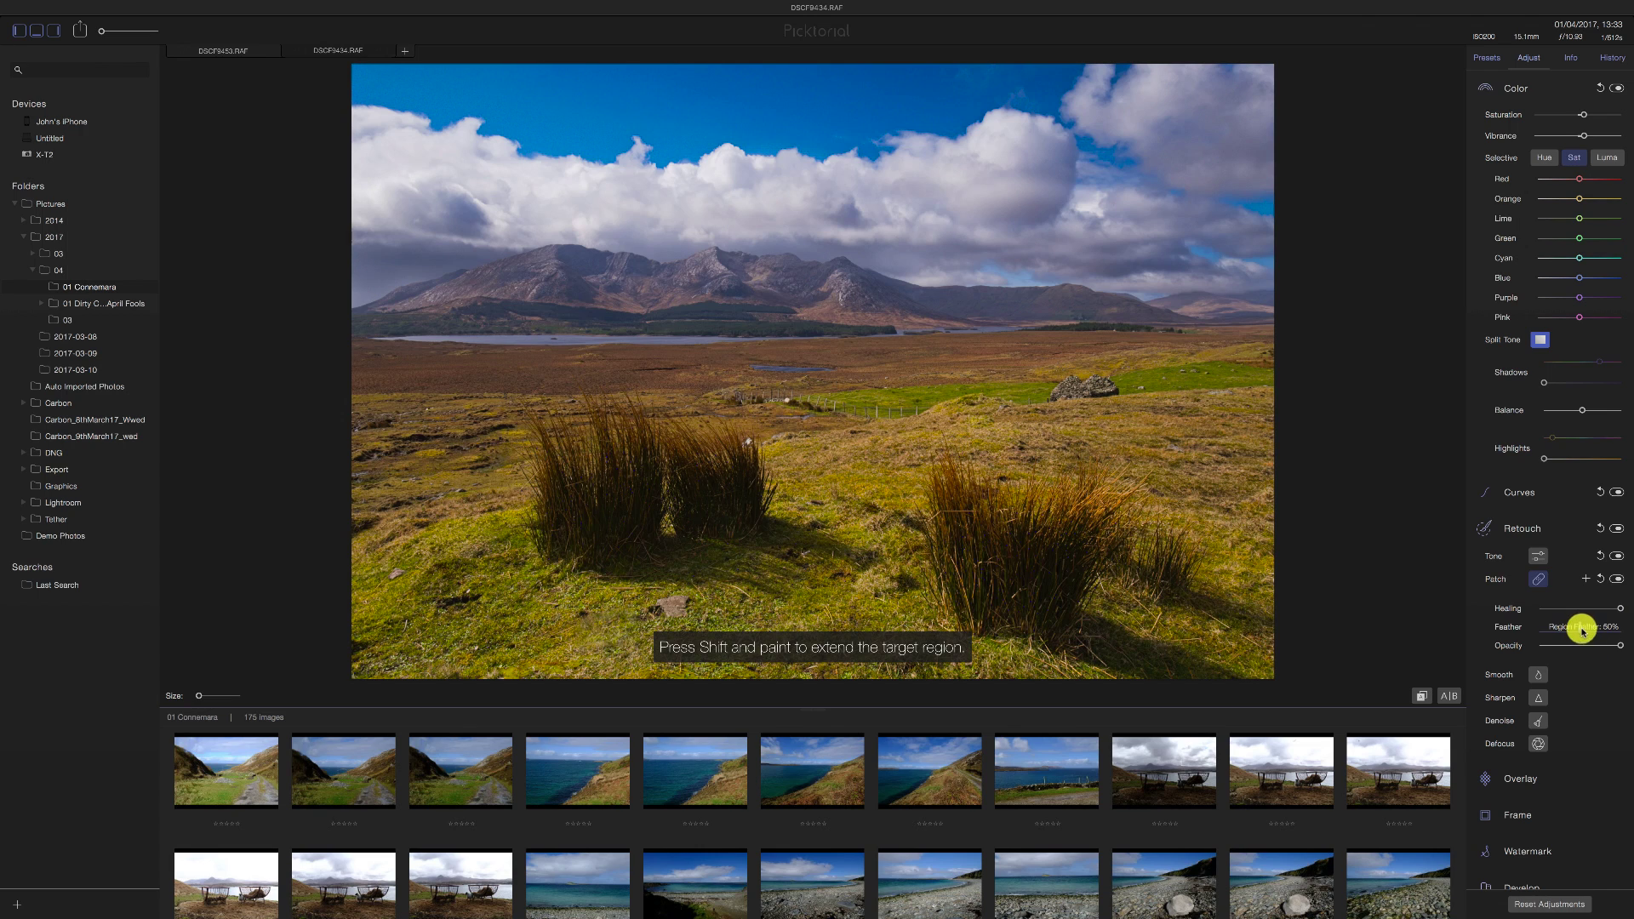
mouse_move(1582, 630)
mouse_down()
mouse_move(1597, 627)
mouse_move(1539, 619)
mouse_up()
mouse_move(1620, 612)
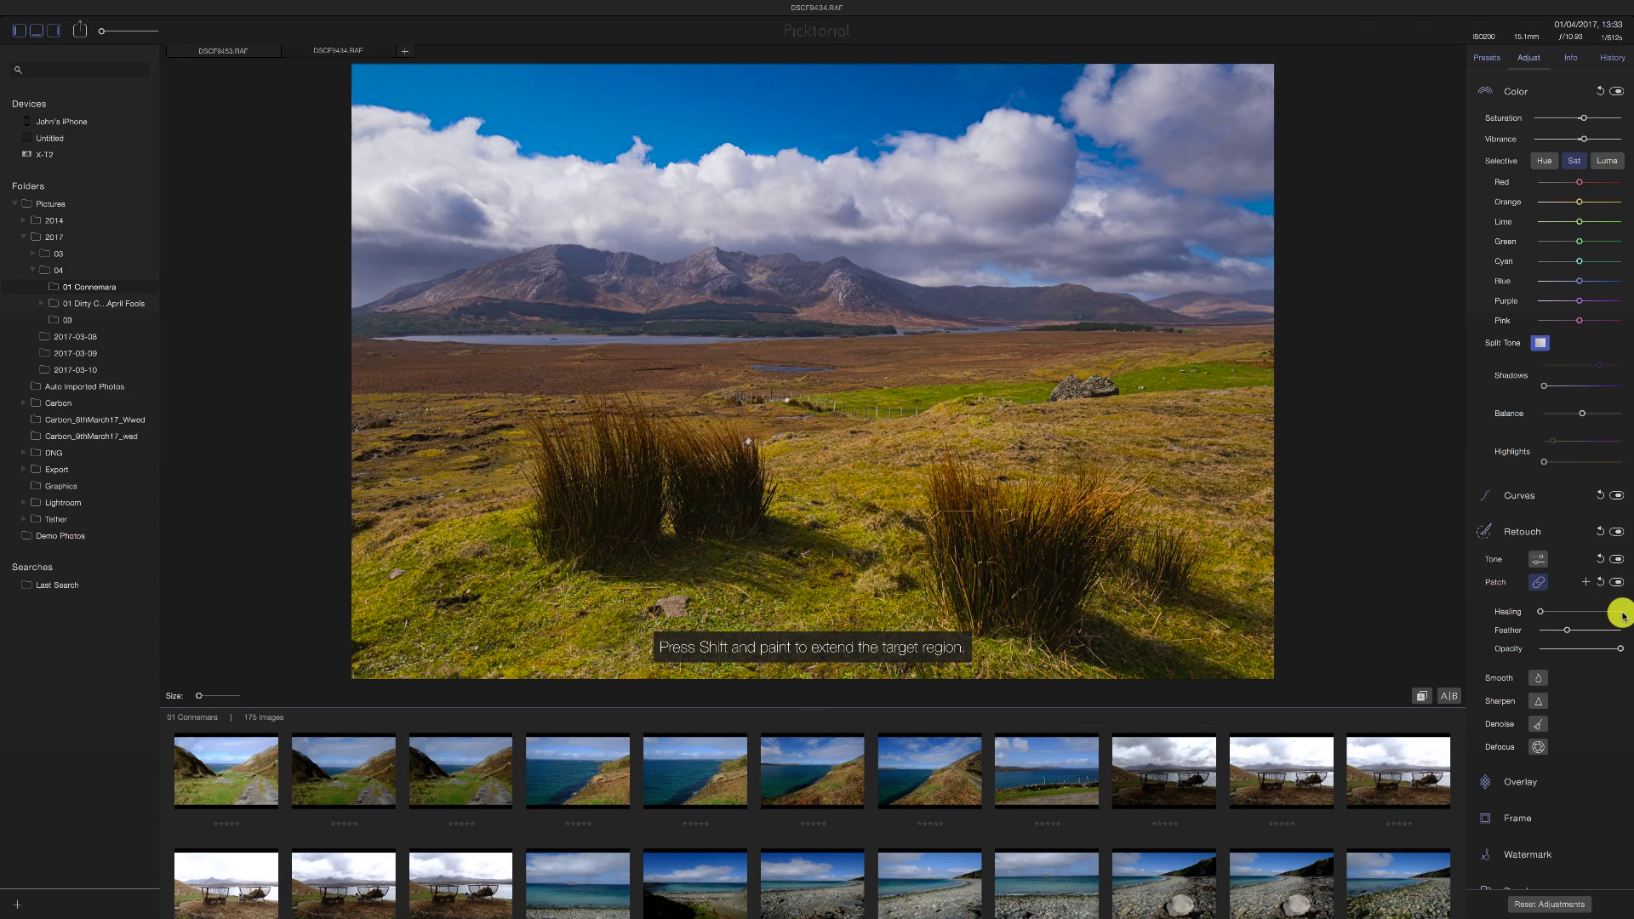
drag(1537, 609, 1628, 605)
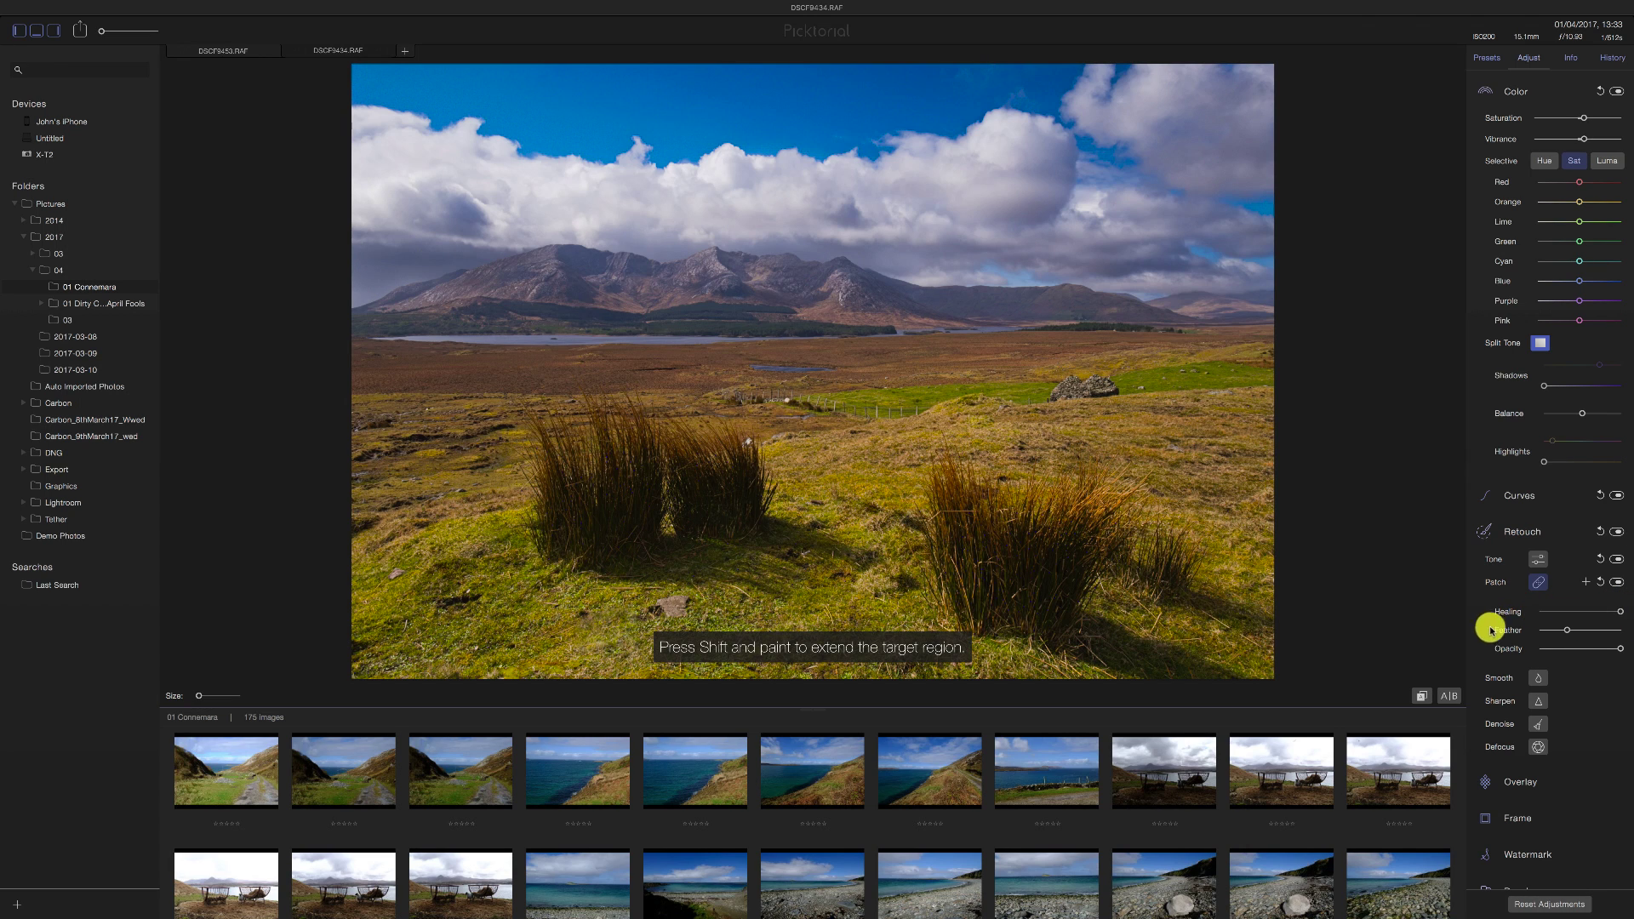
- View the Smooth brush and dismiss its introduction, and brush sharpening over the two clumps of reeds with the Sharpen tool
click(1535, 678)
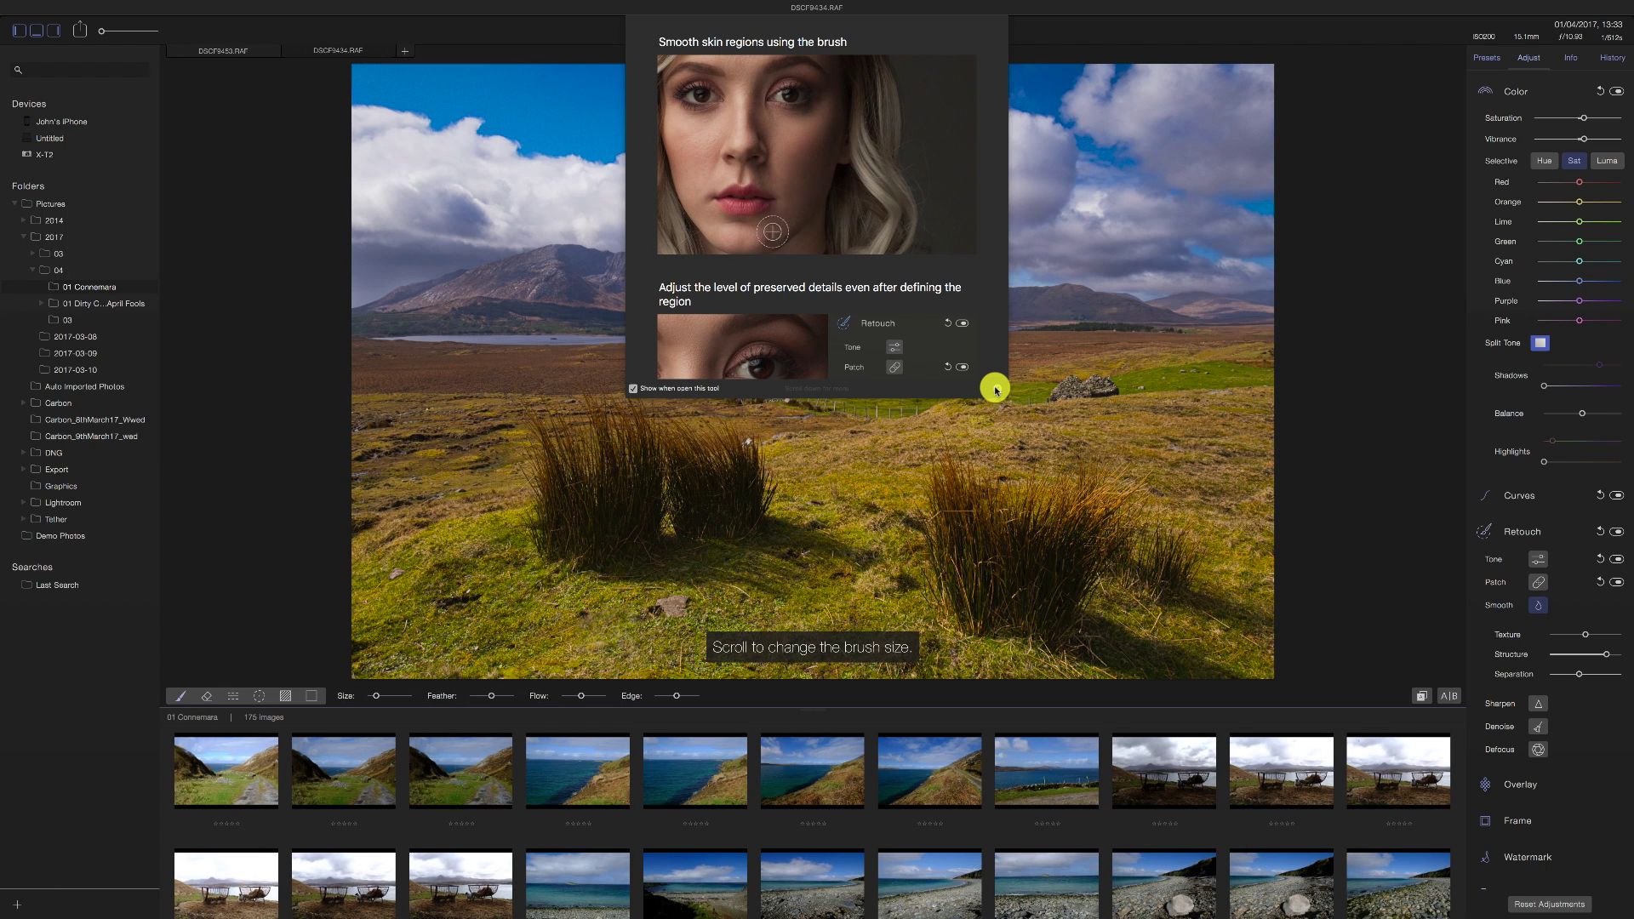
click(994, 388)
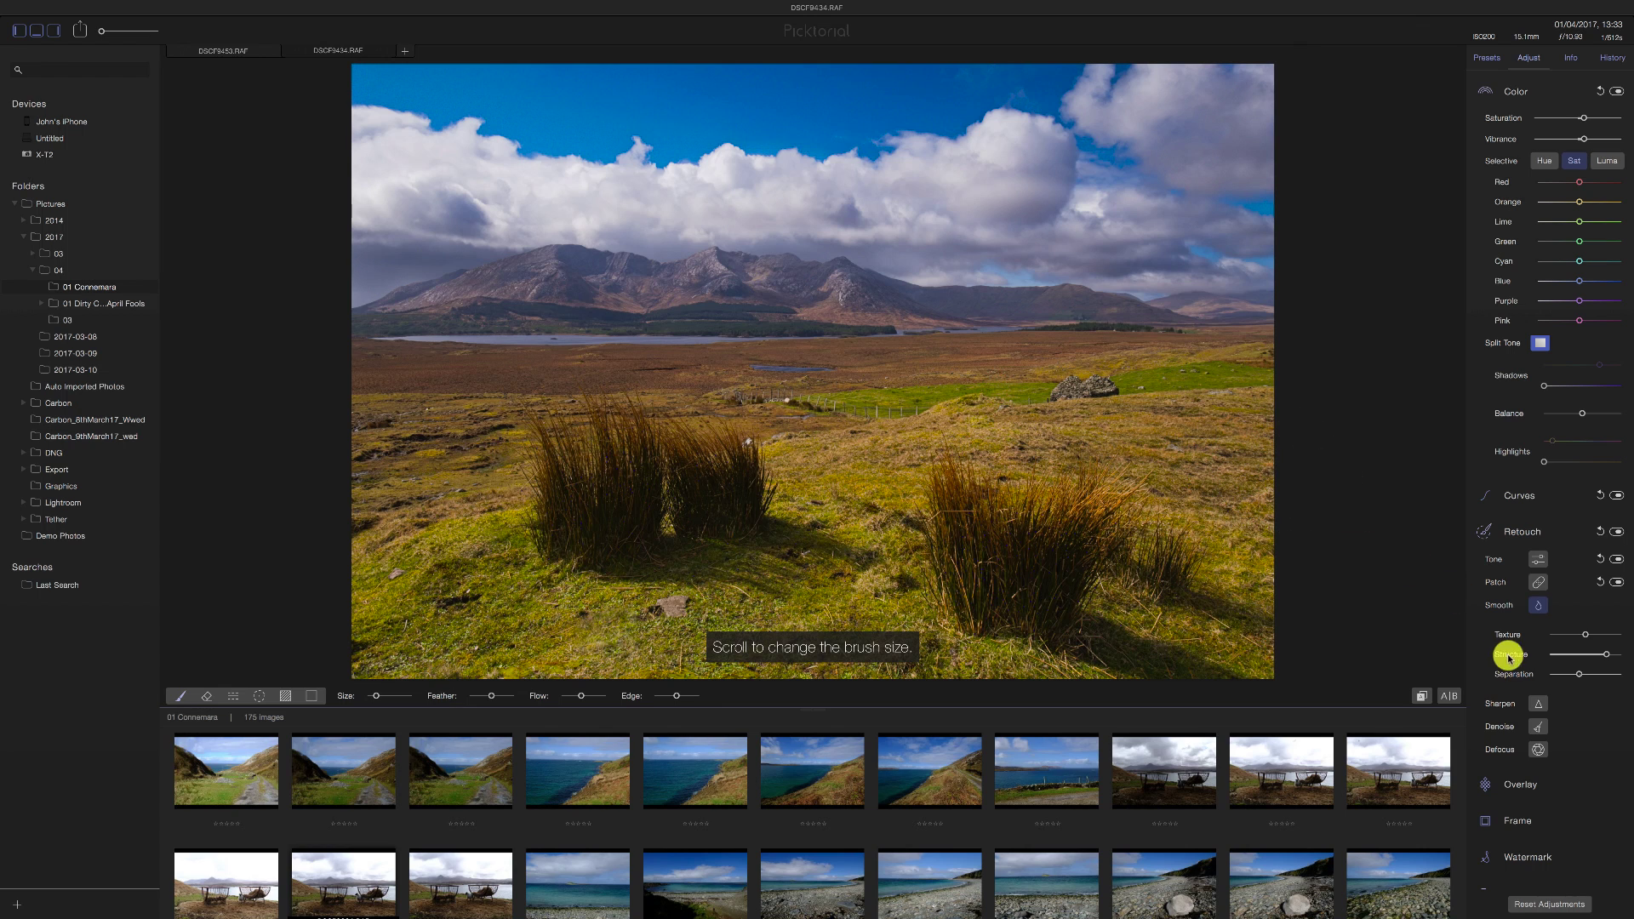
click(1540, 708)
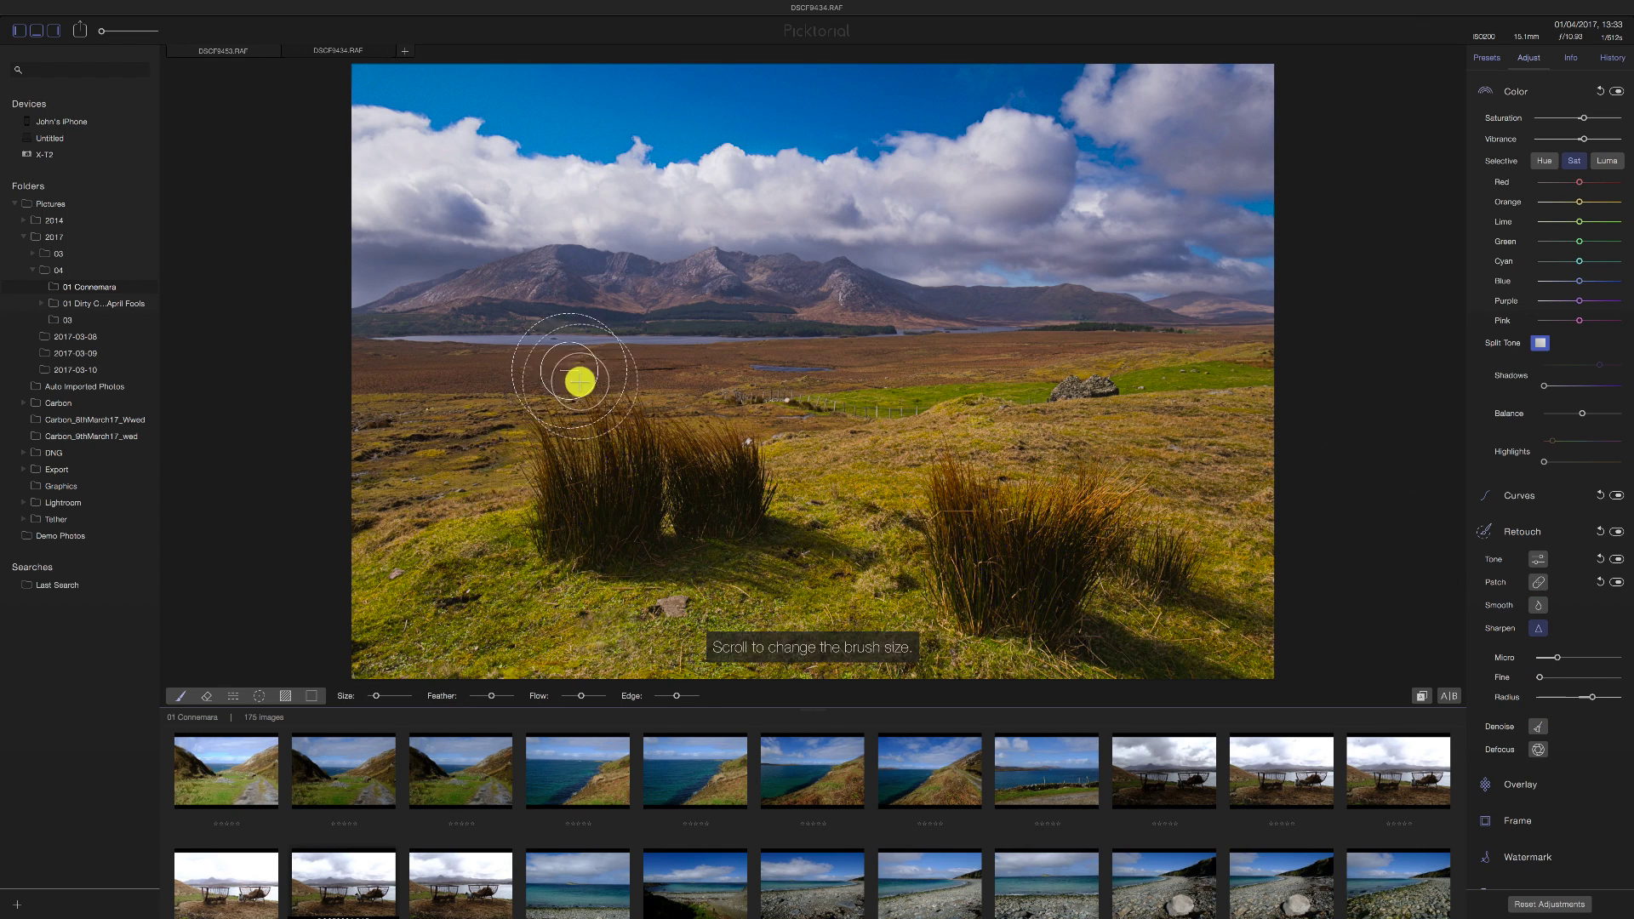
mouse_move(641, 485)
mouse_down()
mouse_move(669, 508)
mouse_move(602, 507)
mouse_move(693, 519)
mouse_up()
mouse_move(1021, 579)
mouse_down()
mouse_move(977, 571)
mouse_move(1032, 565)
mouse_up()
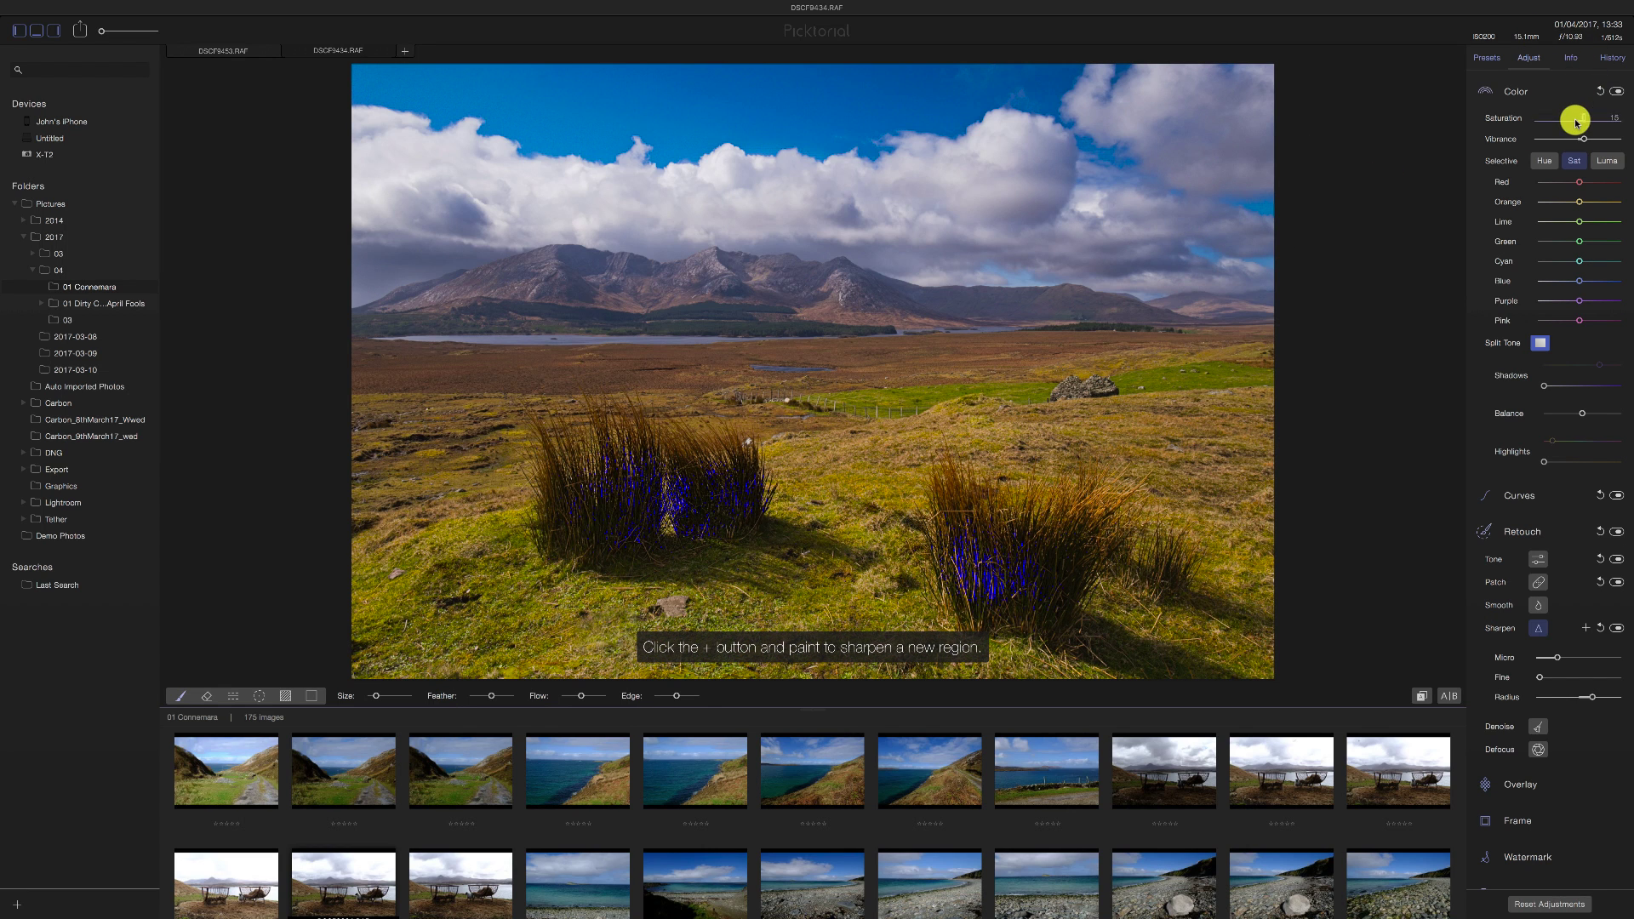
- Turn off the histogram's clipping overlay and clipping indicators, and brush sharpening over the stone pile in the distant field
scroll(1574, 120, up, 10)
click(1482, 92)
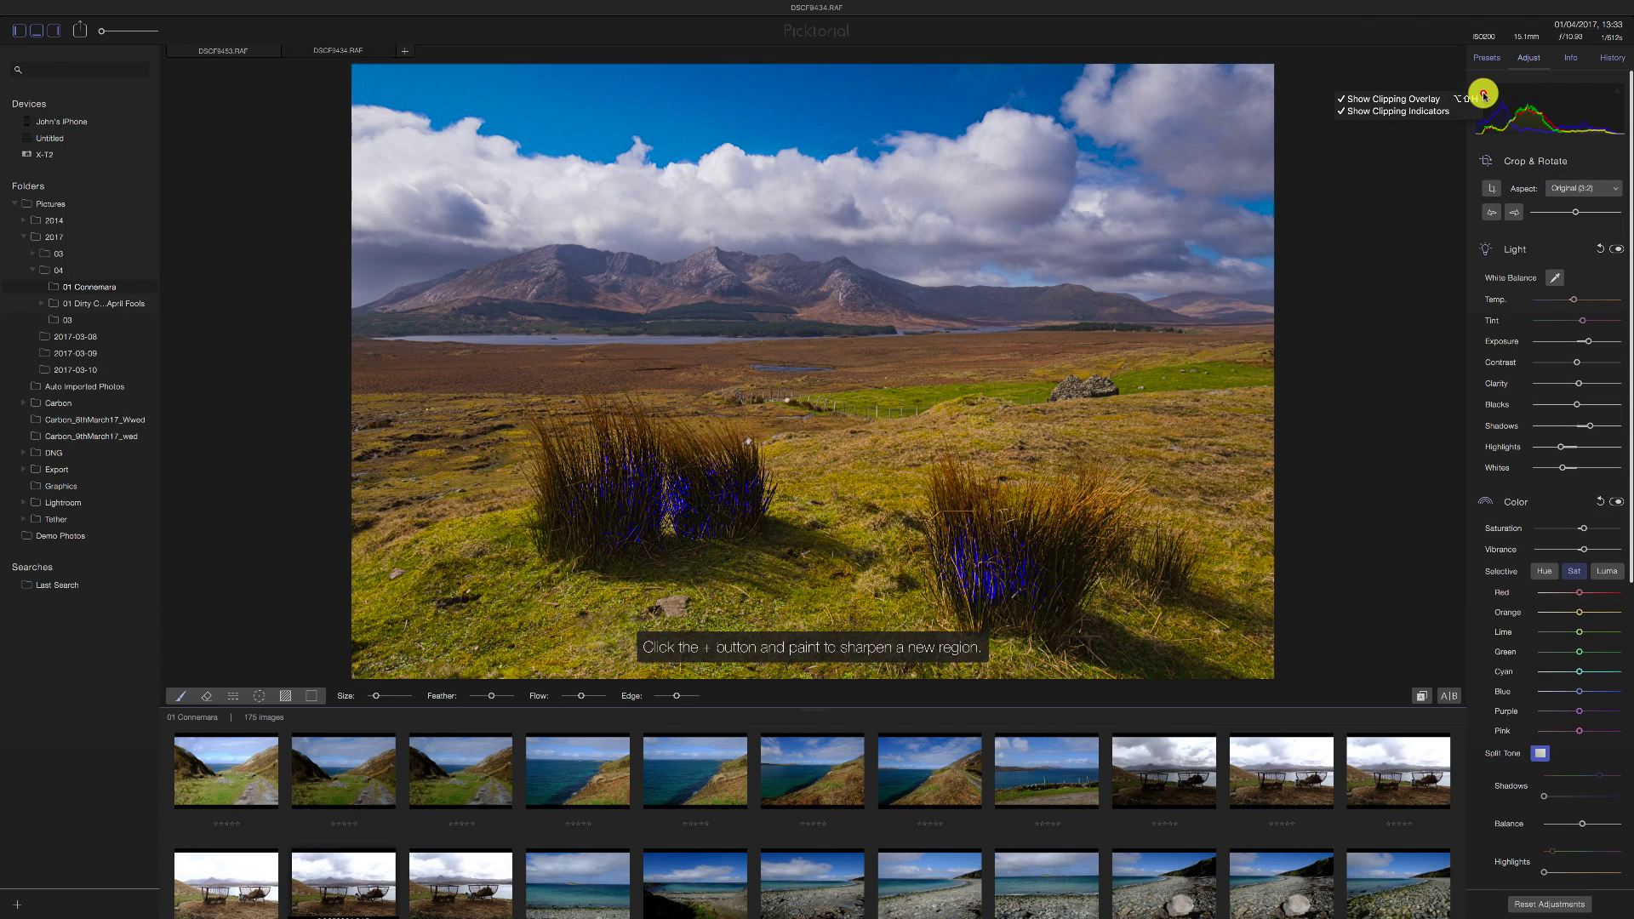
click(1435, 99)
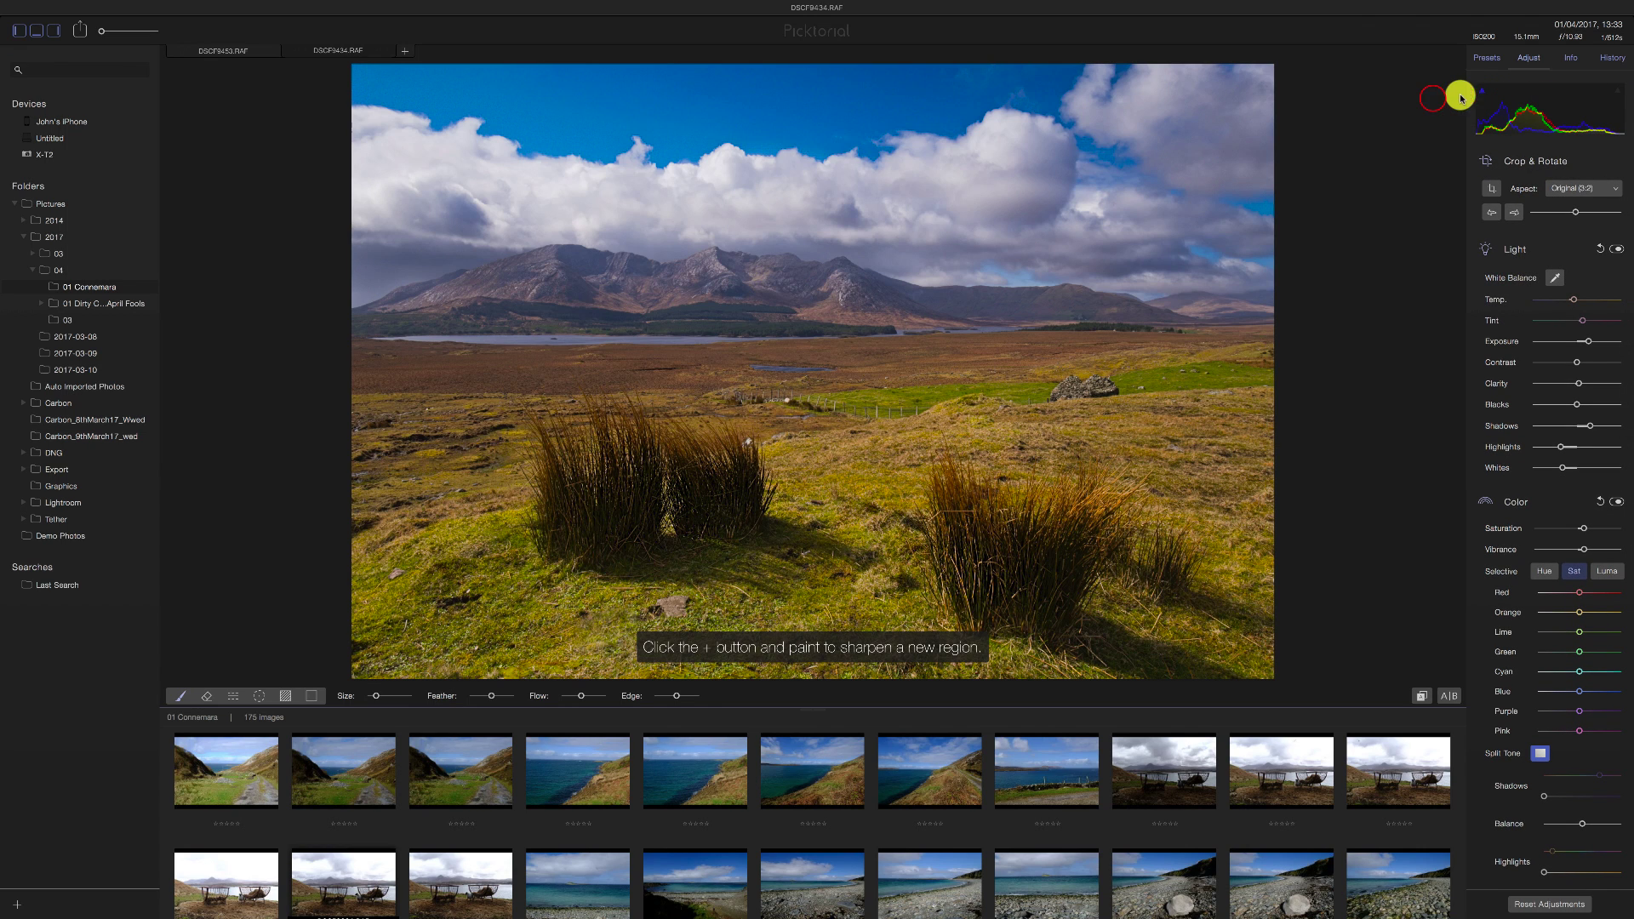
click(1480, 96)
click(1442, 117)
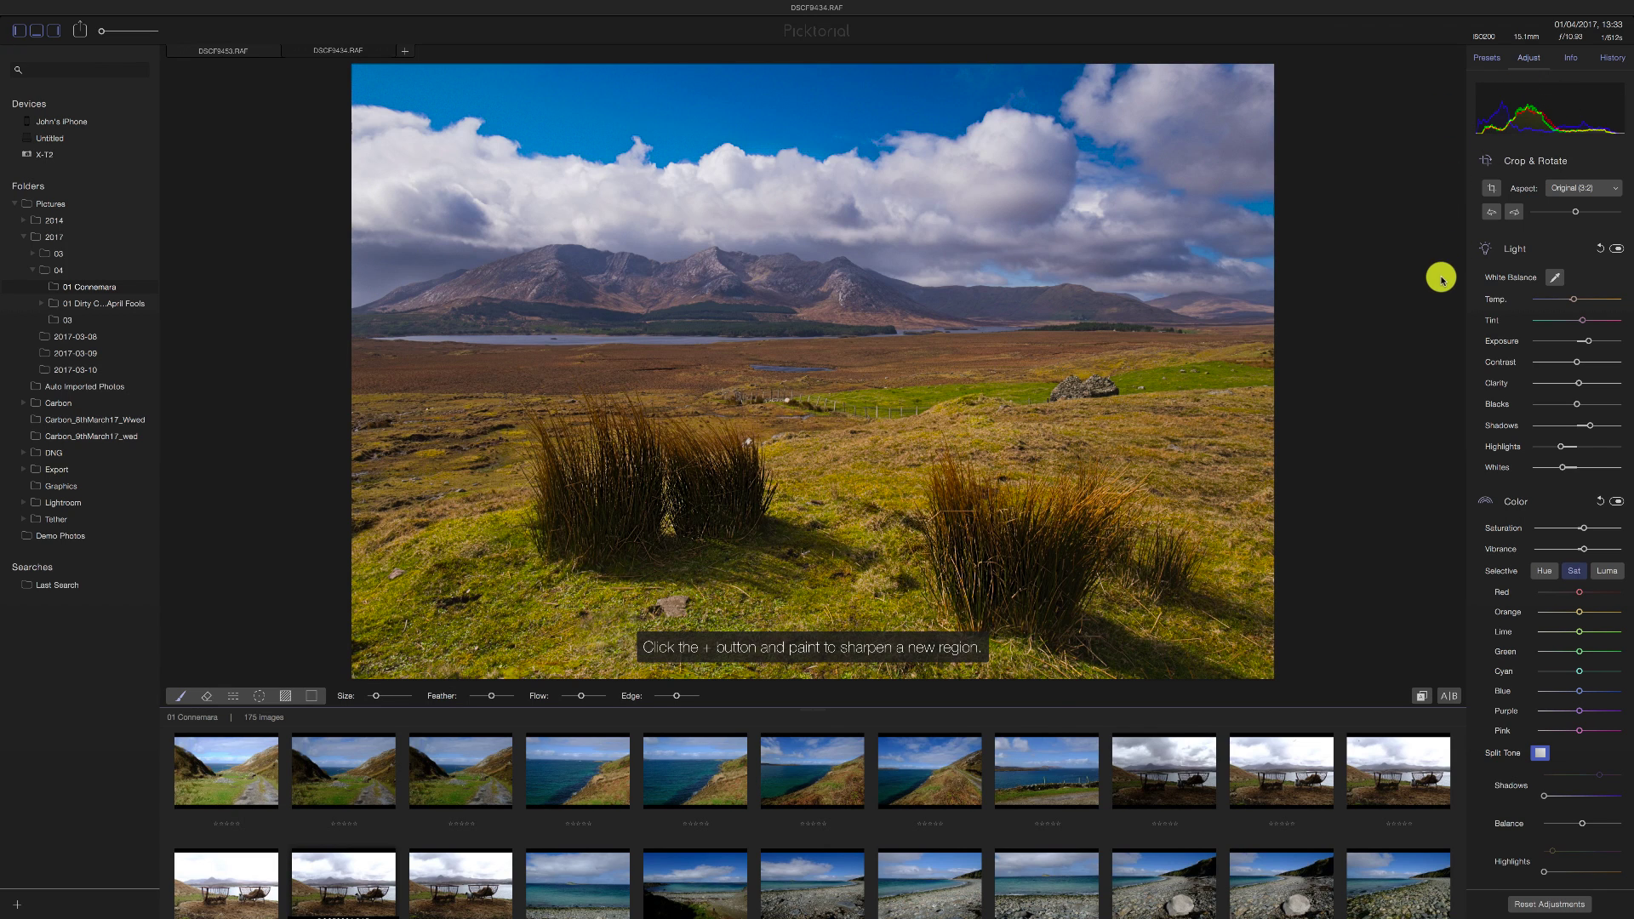
mouse_move(1076, 389)
mouse_down()
mouse_move(1105, 389)
mouse_move(1080, 386)
mouse_up()
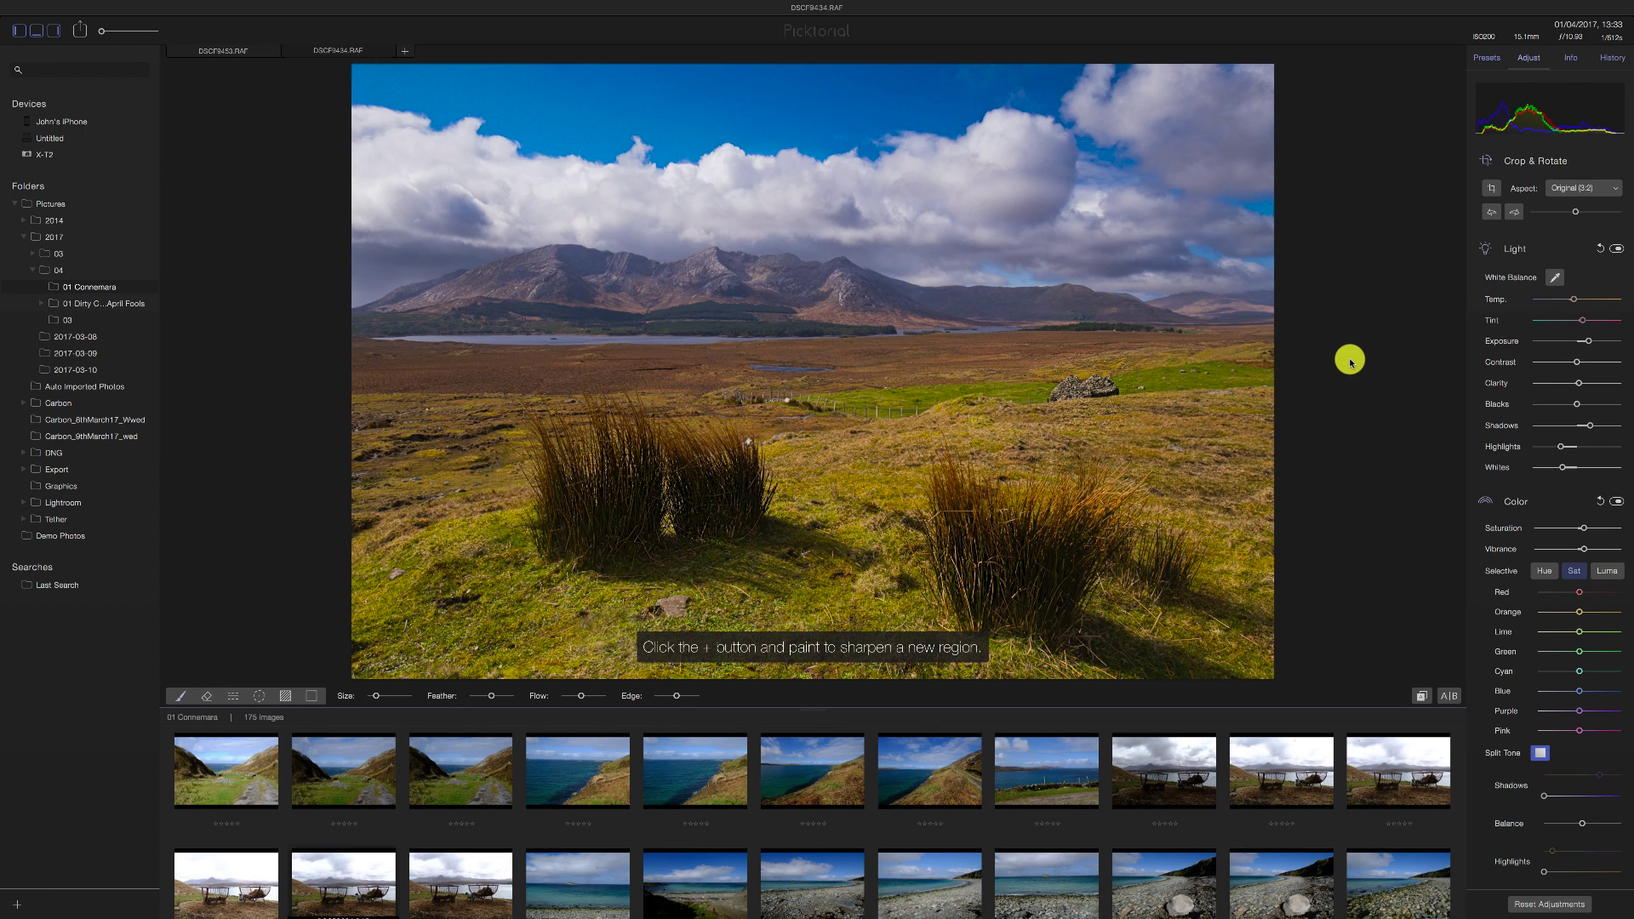
mouse_move(1578, 631)
mouse_down()
mouse_move(1627, 634)
mouse_move(1613, 653)
mouse_up()
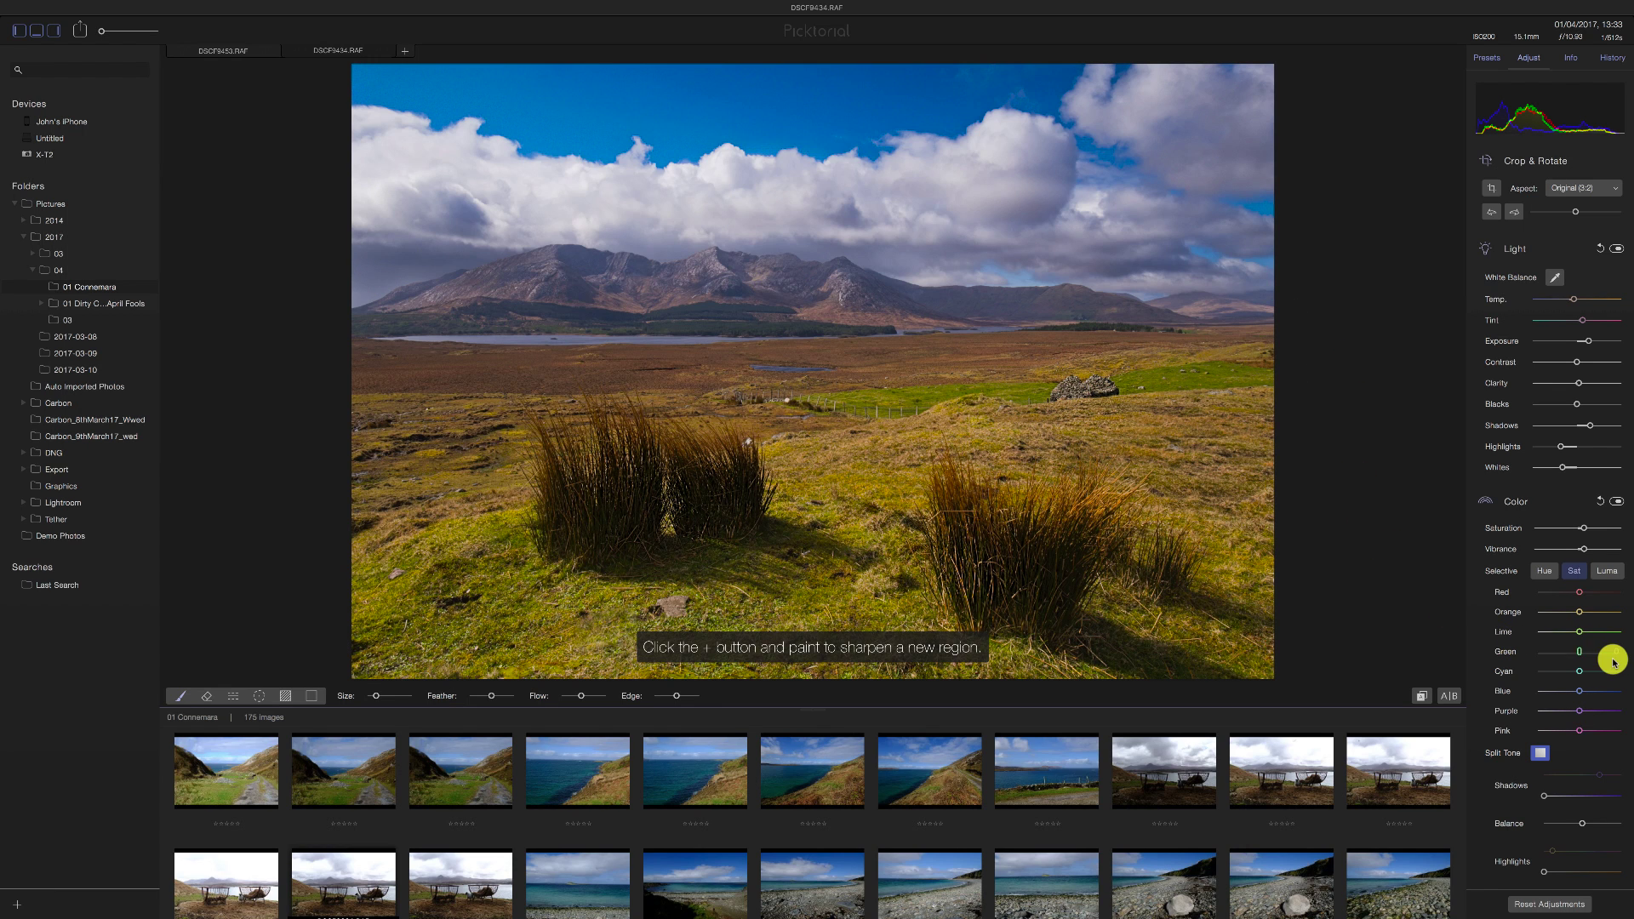
- Try an elliptical Defocus region centred on the middle of the moor and remove it again
scroll(1613, 662, down, 10)
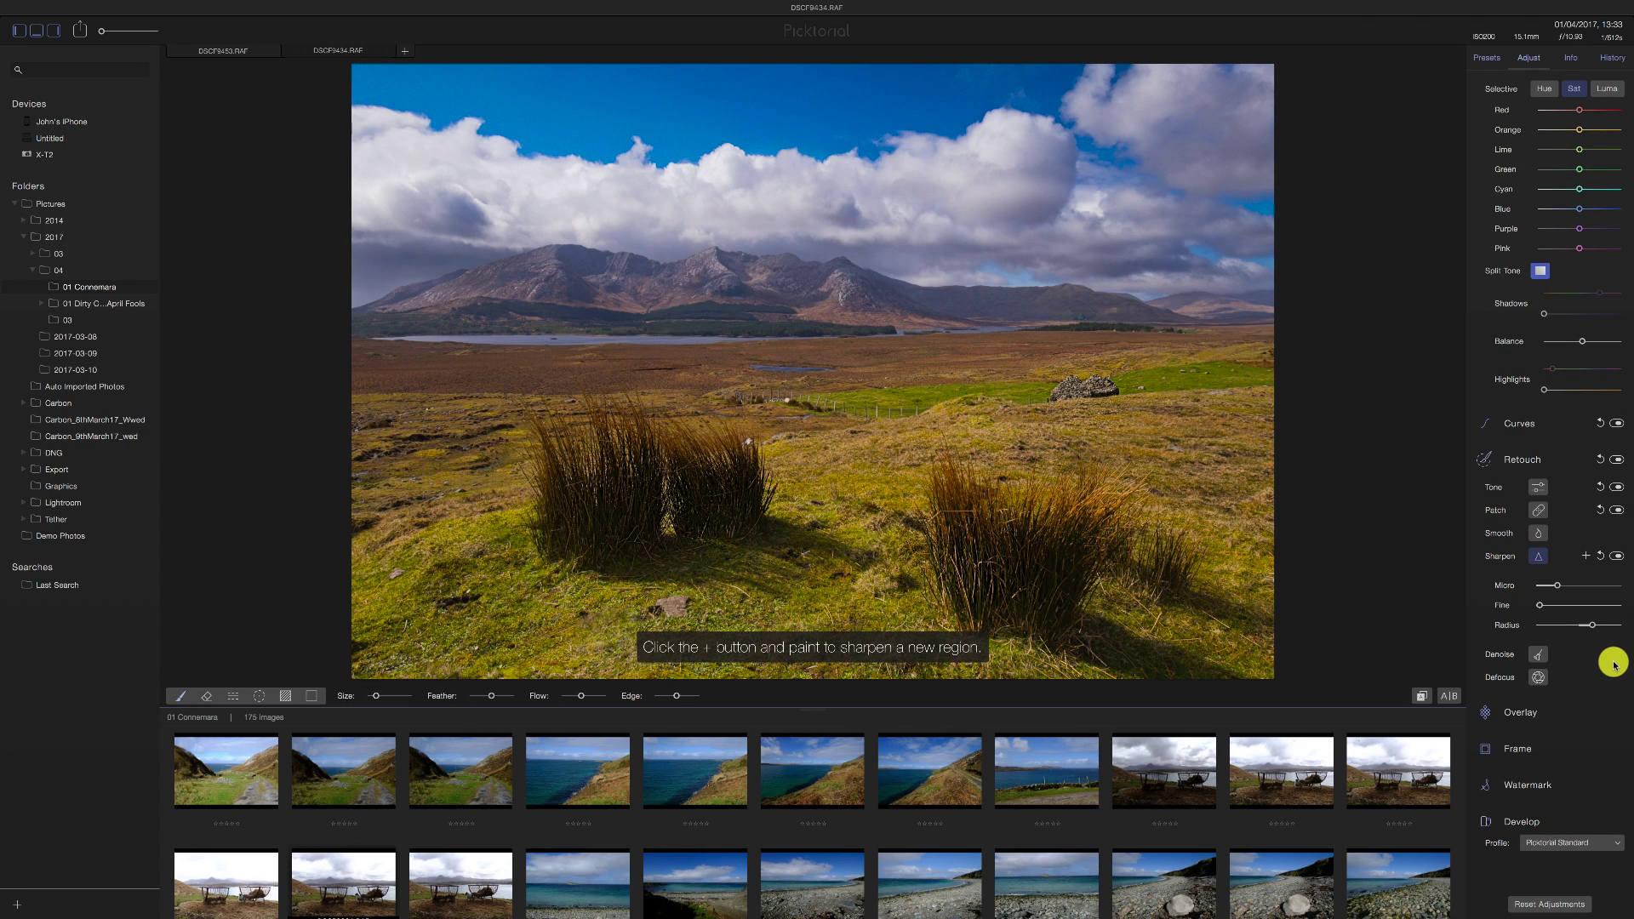
click(1542, 681)
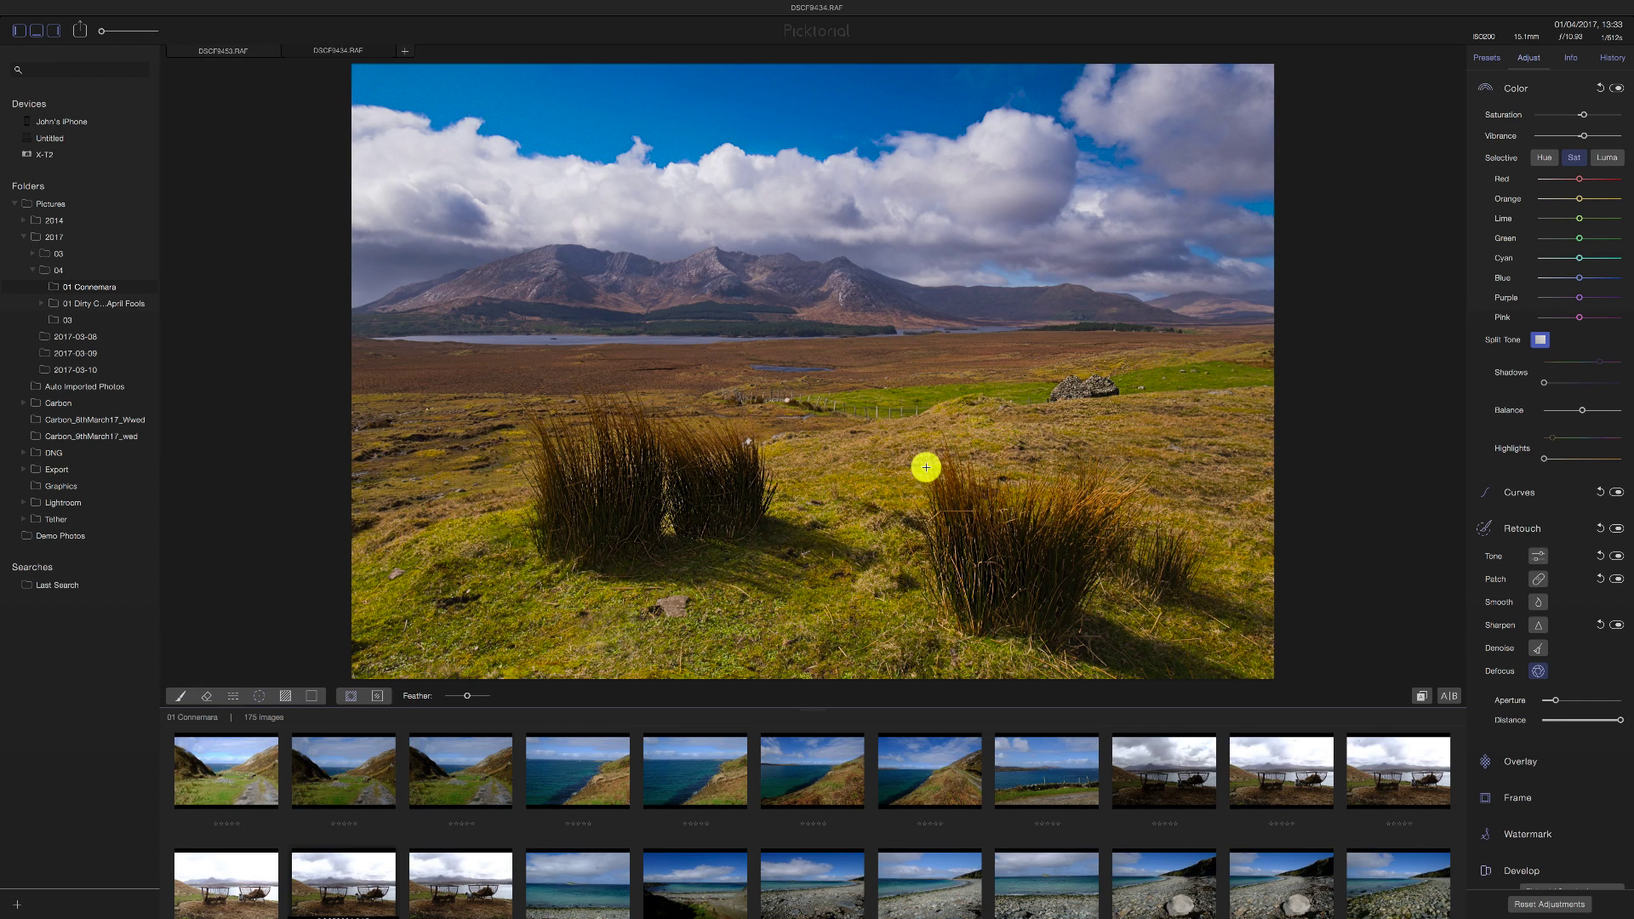
click(881, 421)
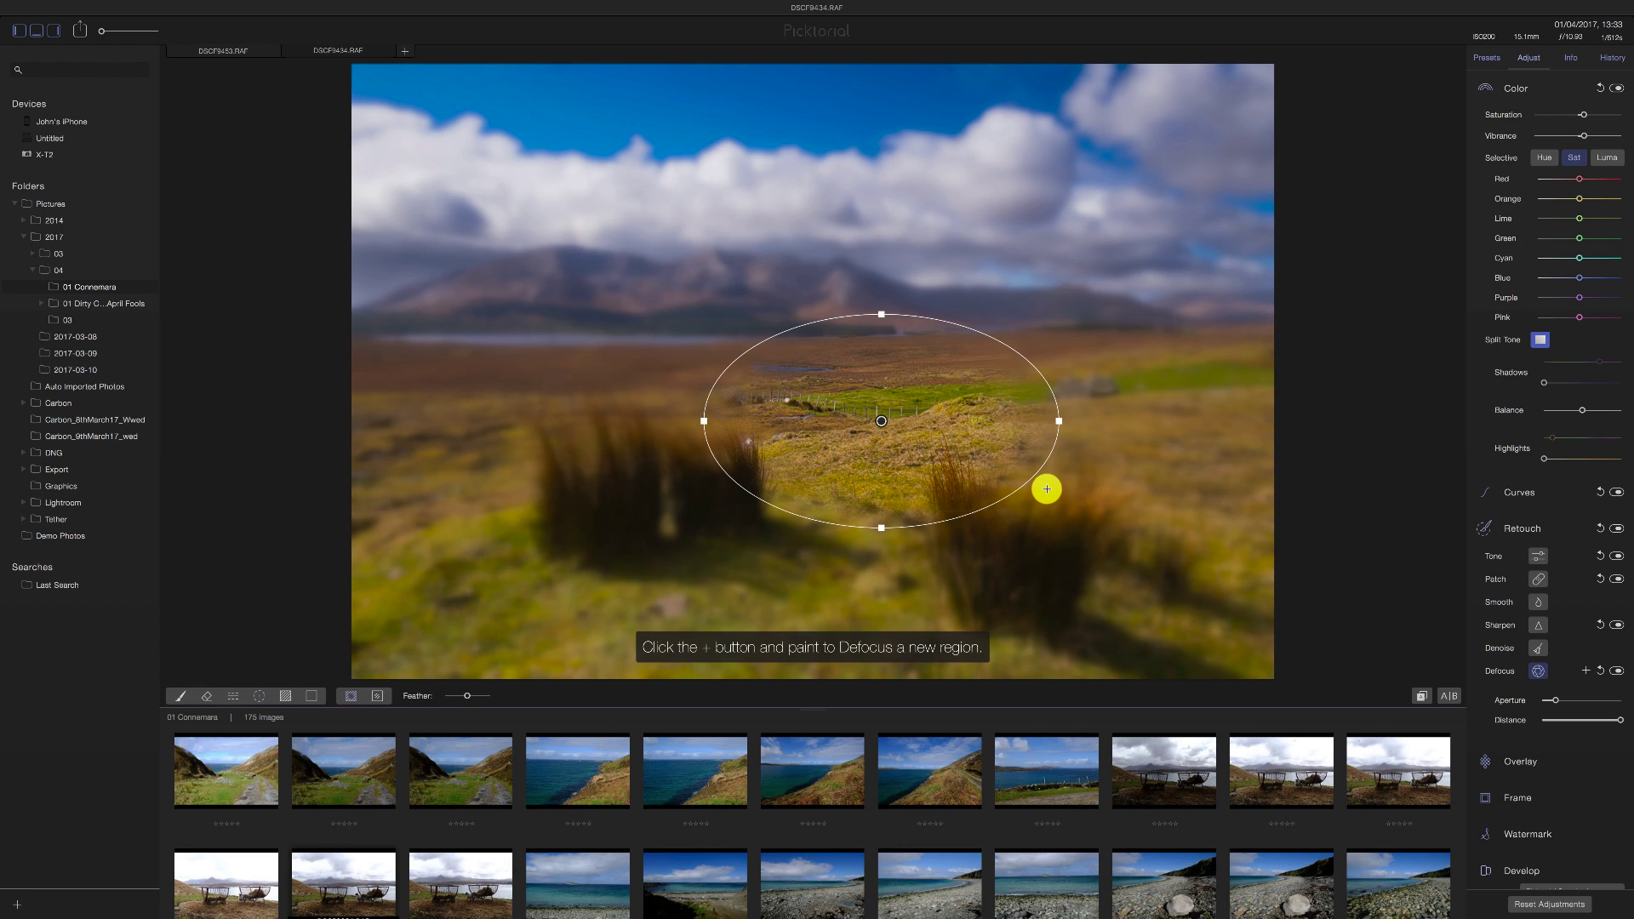
key(Escape)
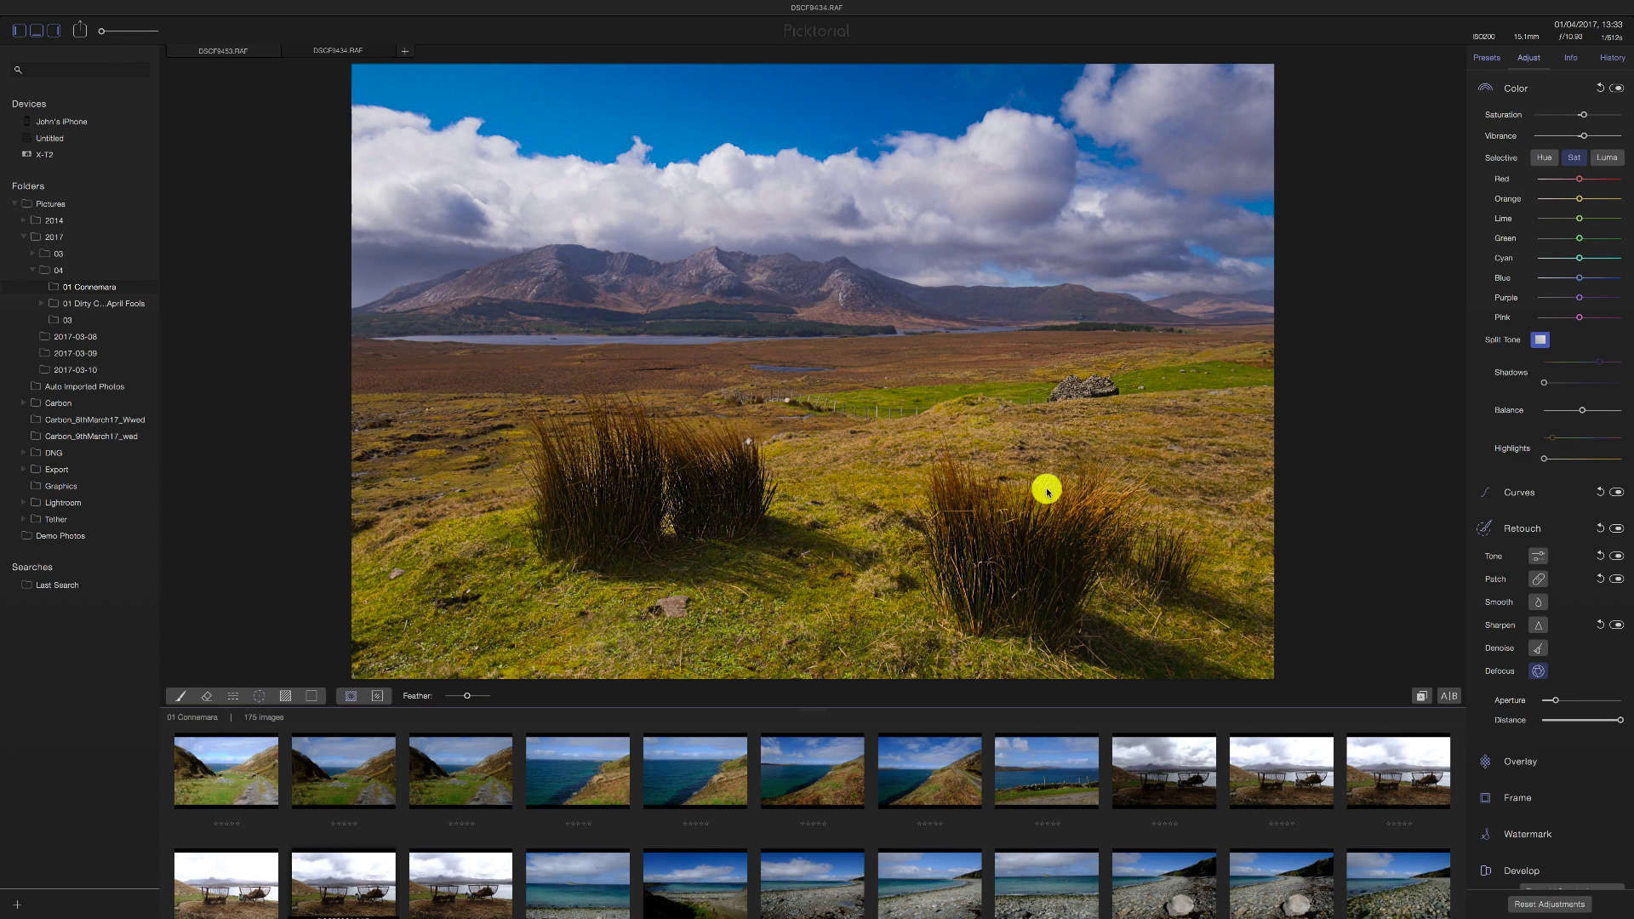
- Expand Overlay and apply the Cracked texture to the photo
scroll(1473, 569, down, 2)
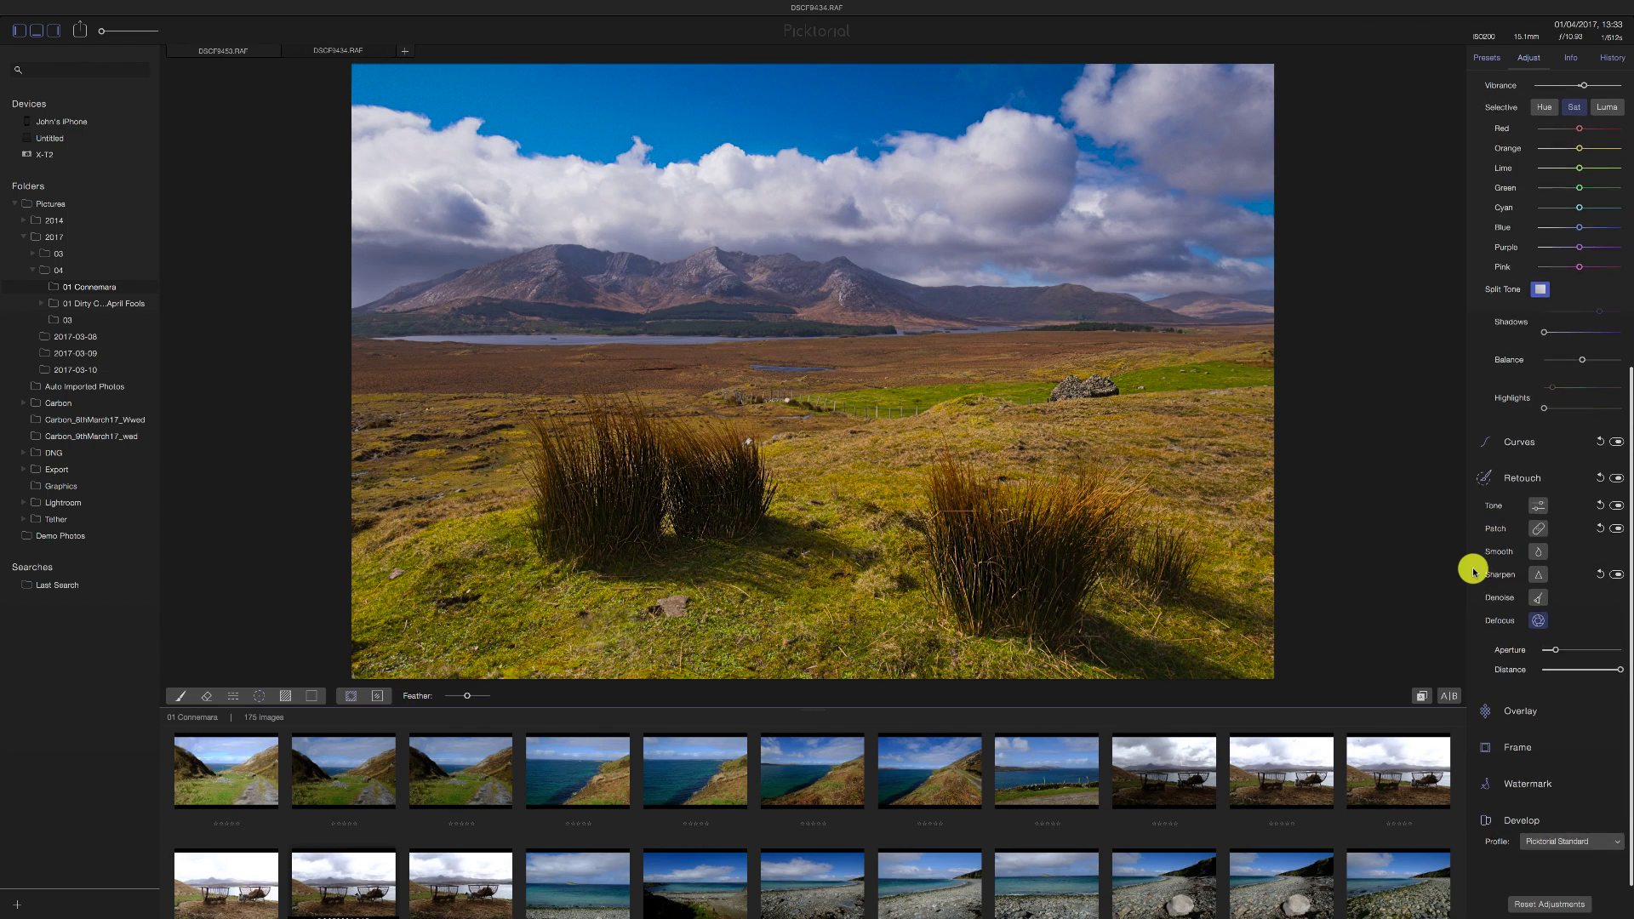
click(1531, 719)
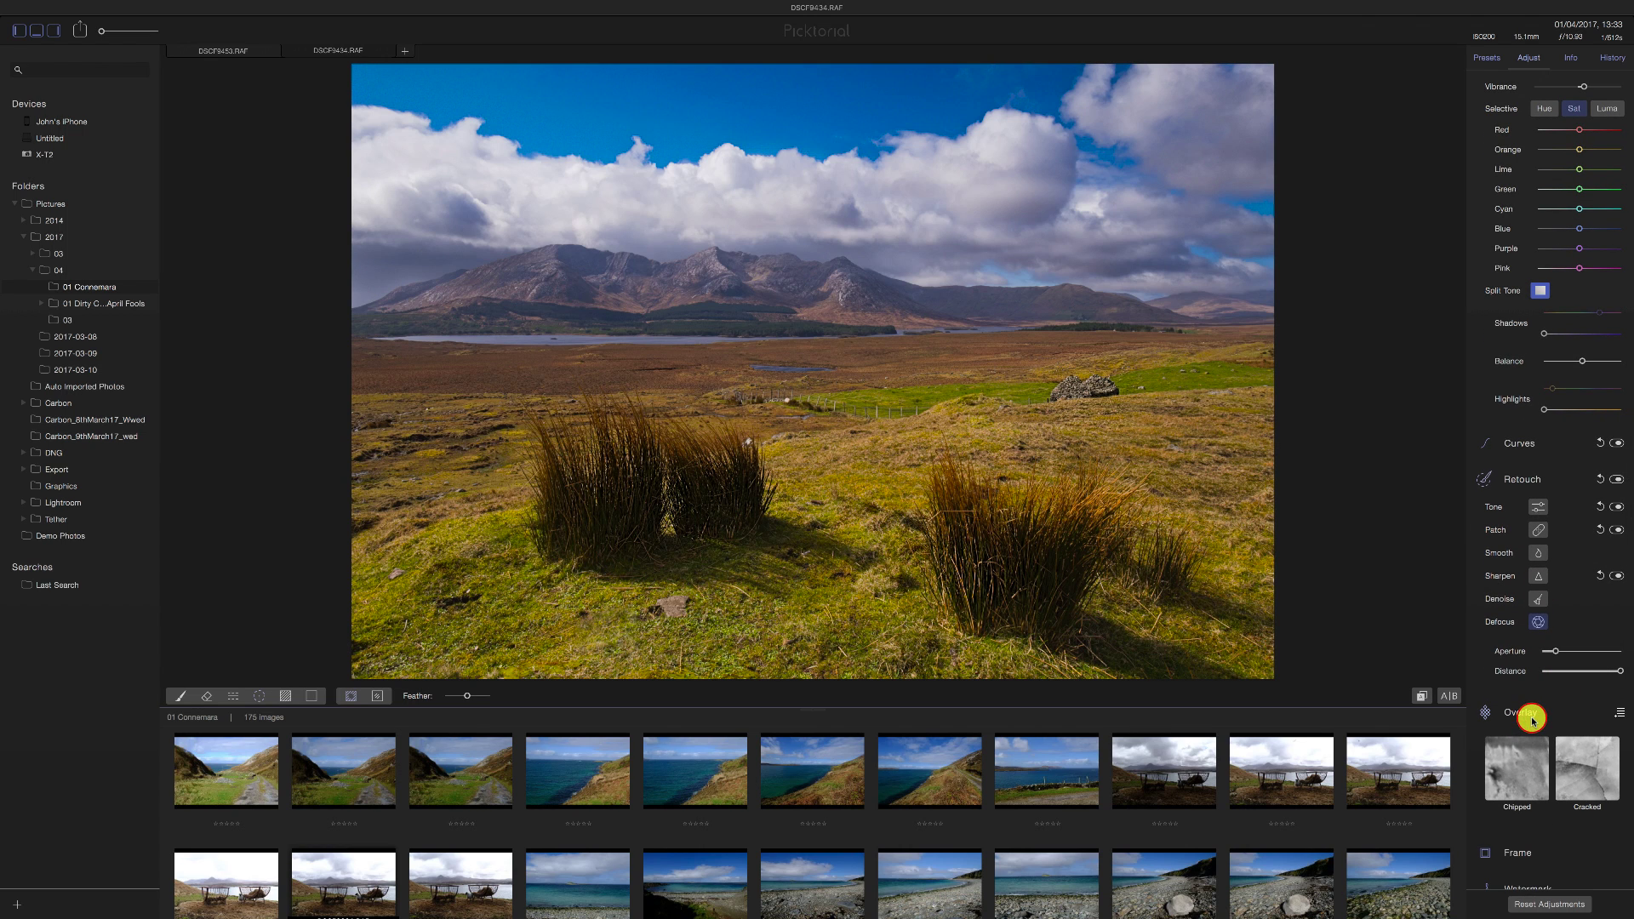
scroll(1529, 720, down, 2)
click(1507, 776)
mouse_move(1502, 765)
mouse_down()
mouse_move(1622, 763)
mouse_move(1505, 767)
mouse_up()
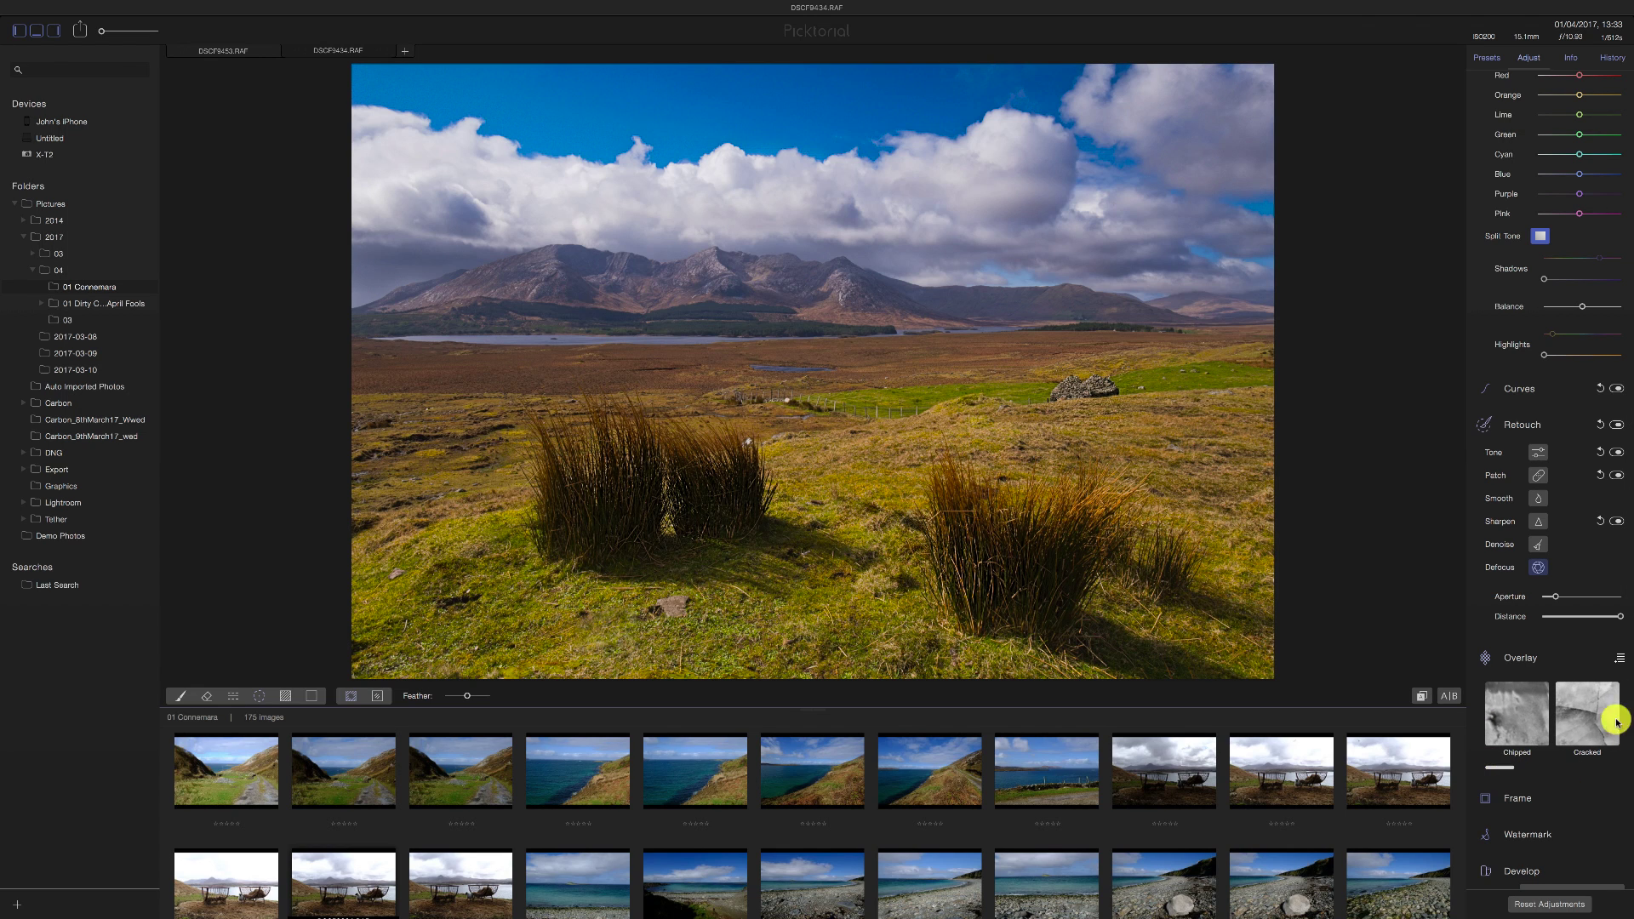
click(1579, 709)
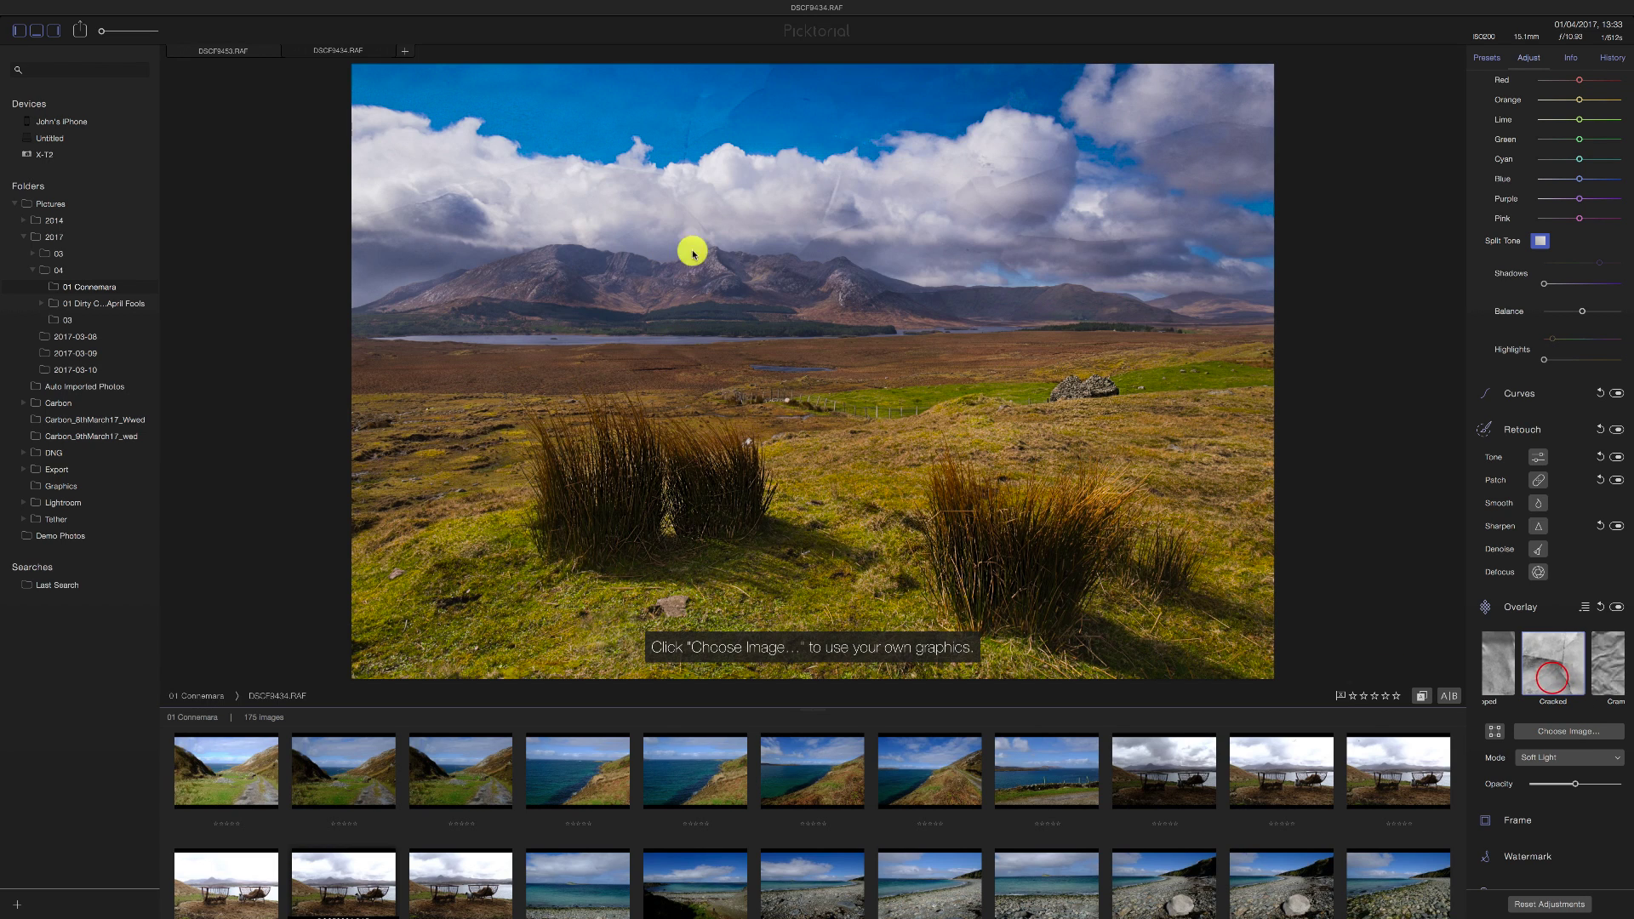
- Try the Darken, Lighten and Soft Light blend modes on the cracked texture and set its mode to Overlay
click(1568, 757)
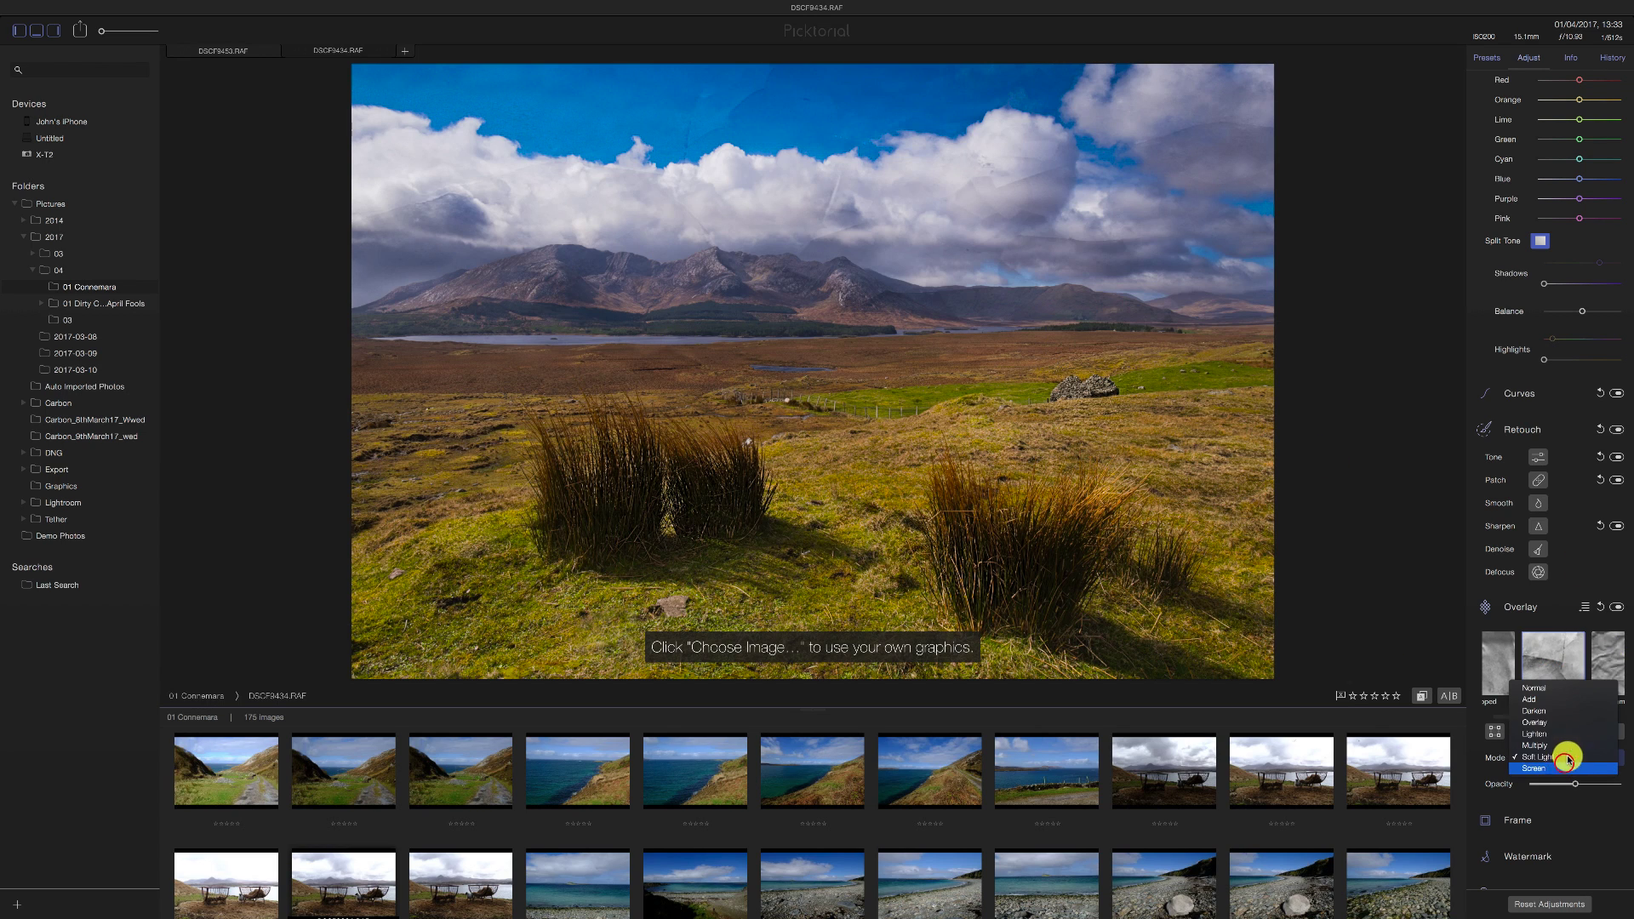
click(1558, 711)
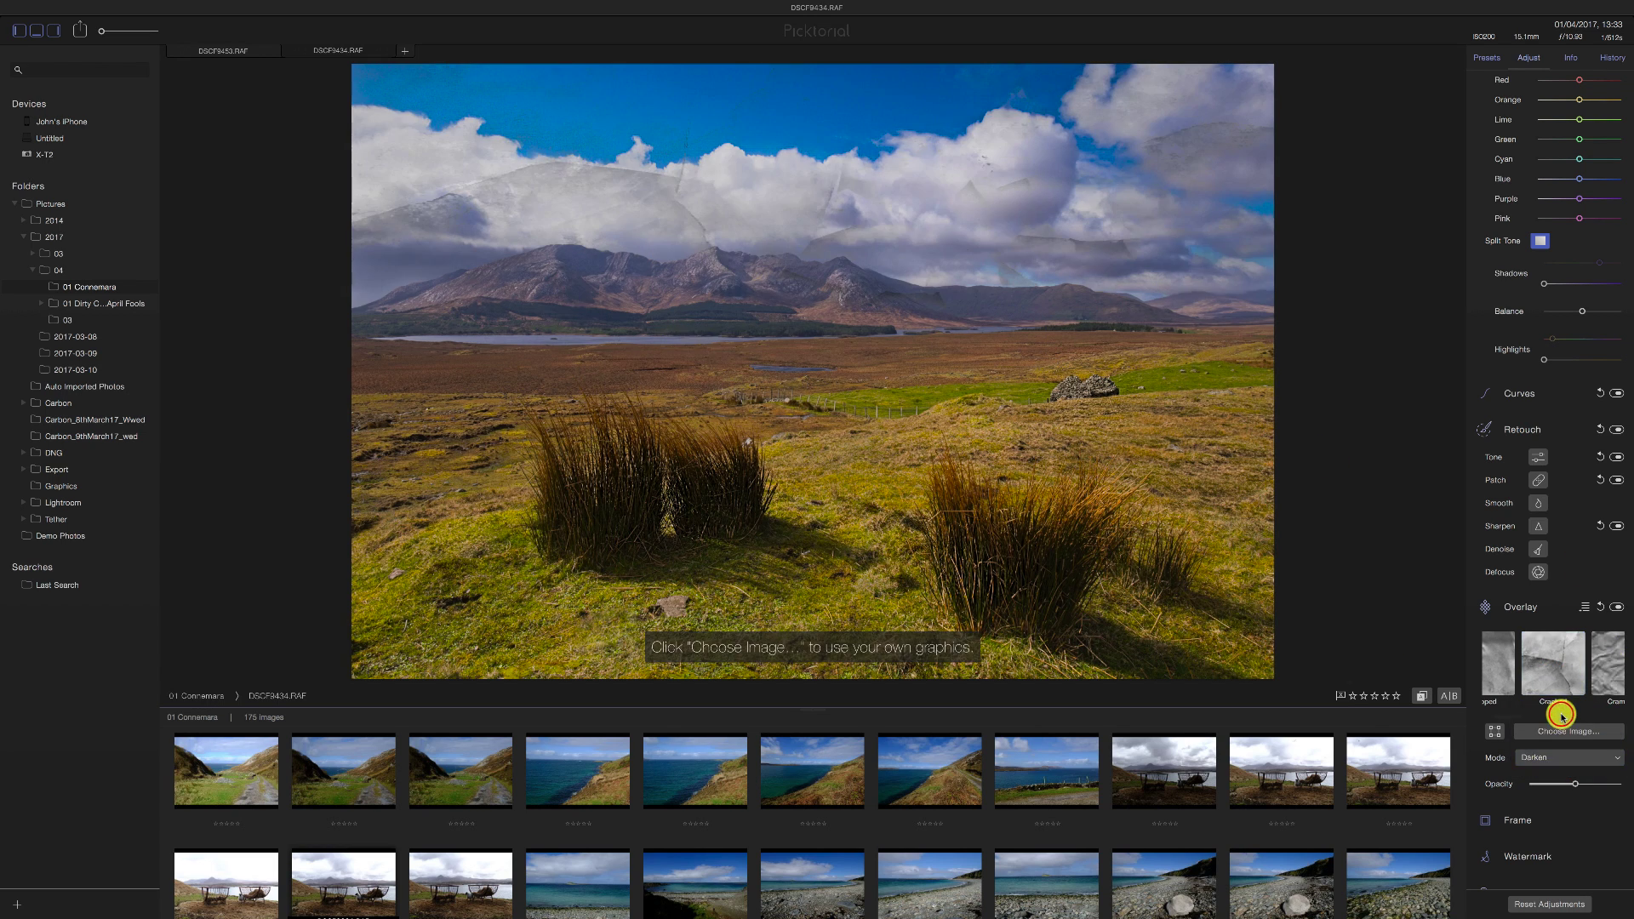
click(1568, 765)
click(1564, 779)
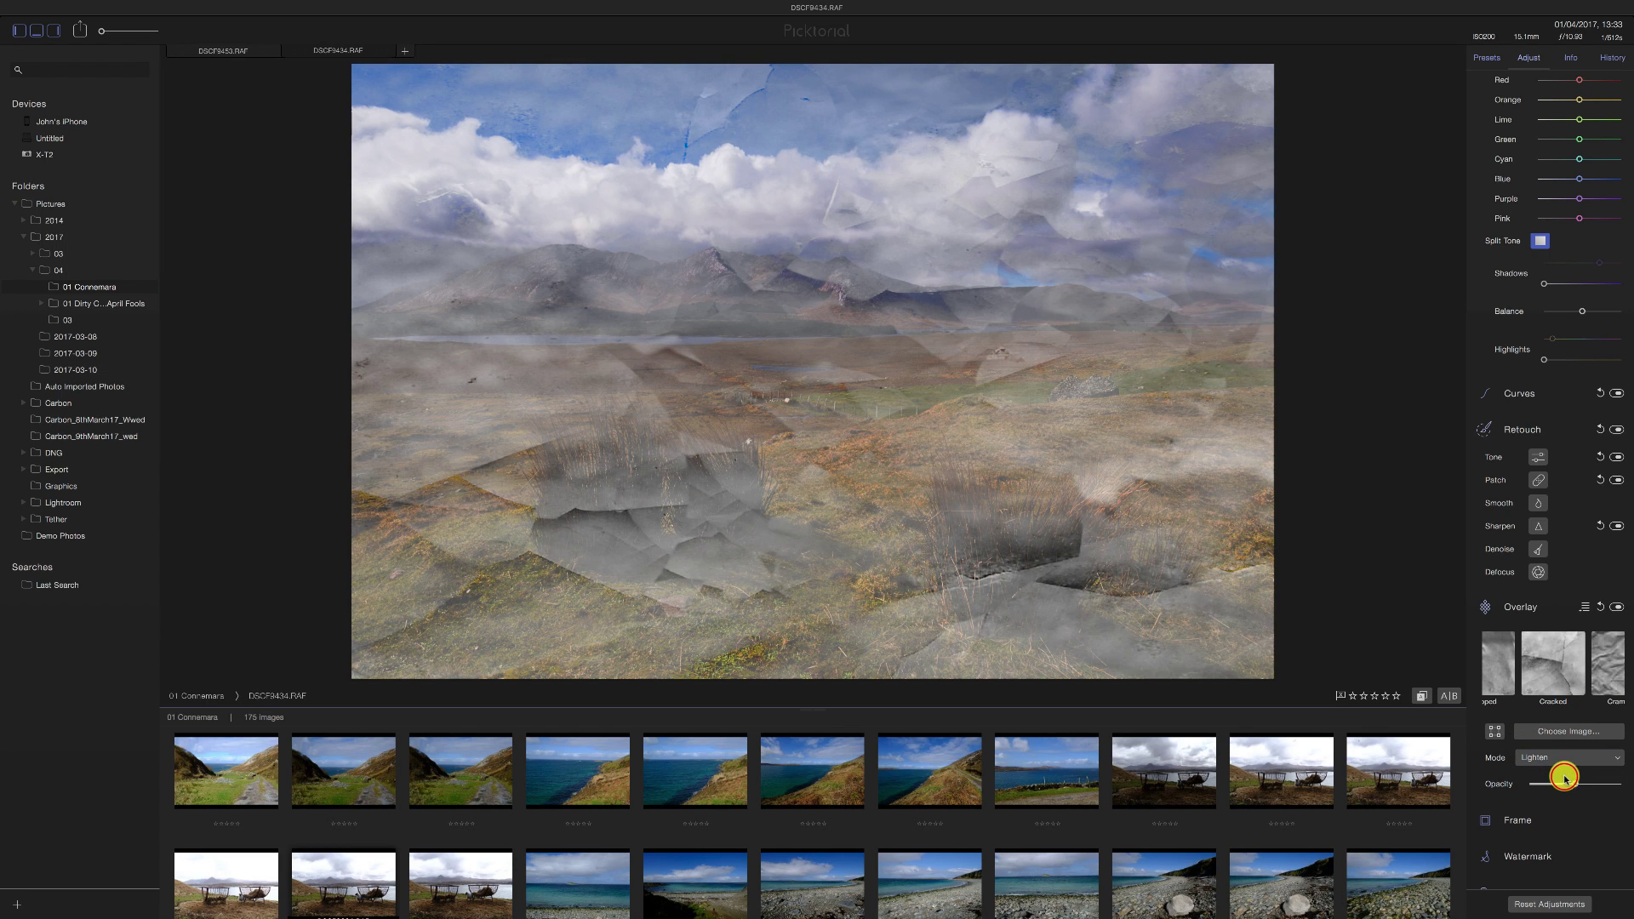
click(1561, 768)
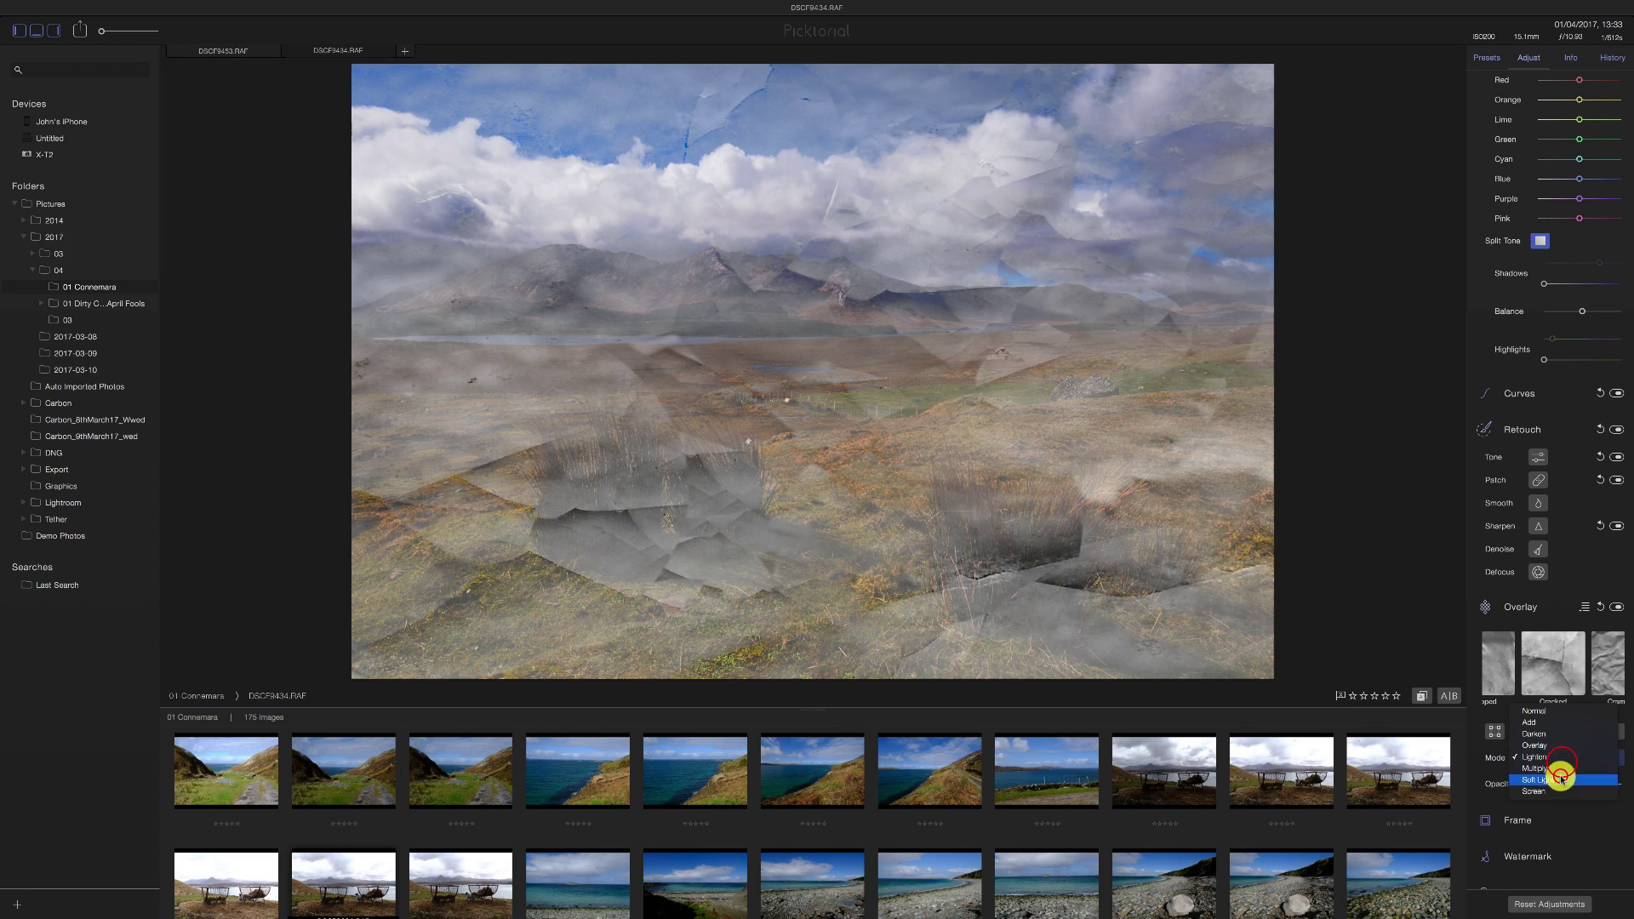
click(1561, 778)
click(1562, 758)
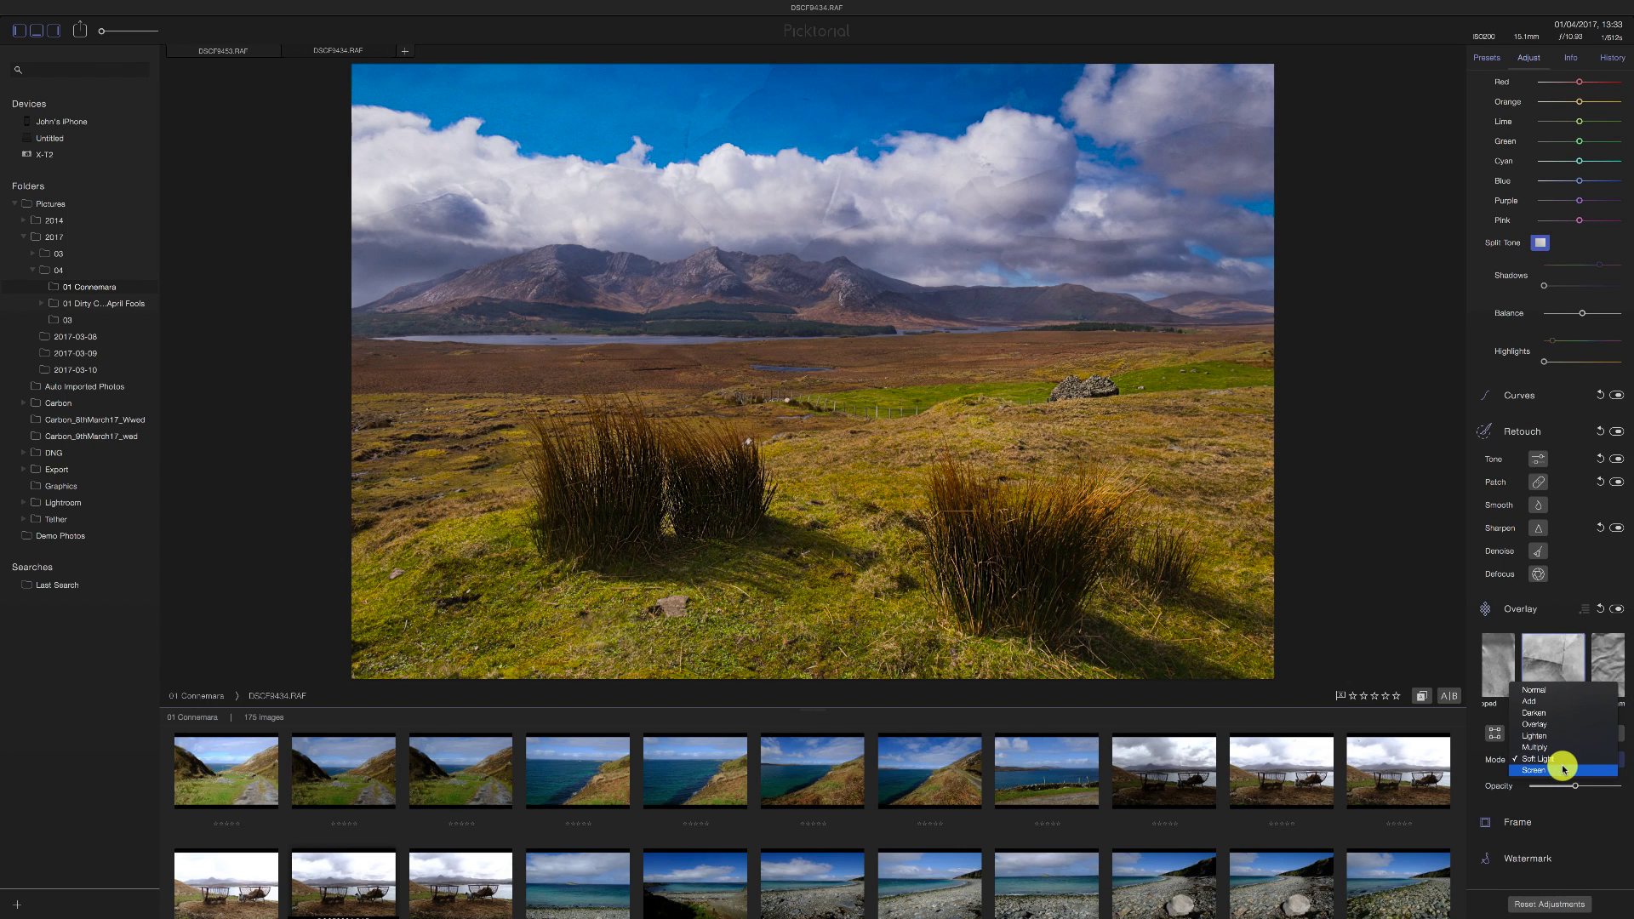
click(1558, 724)
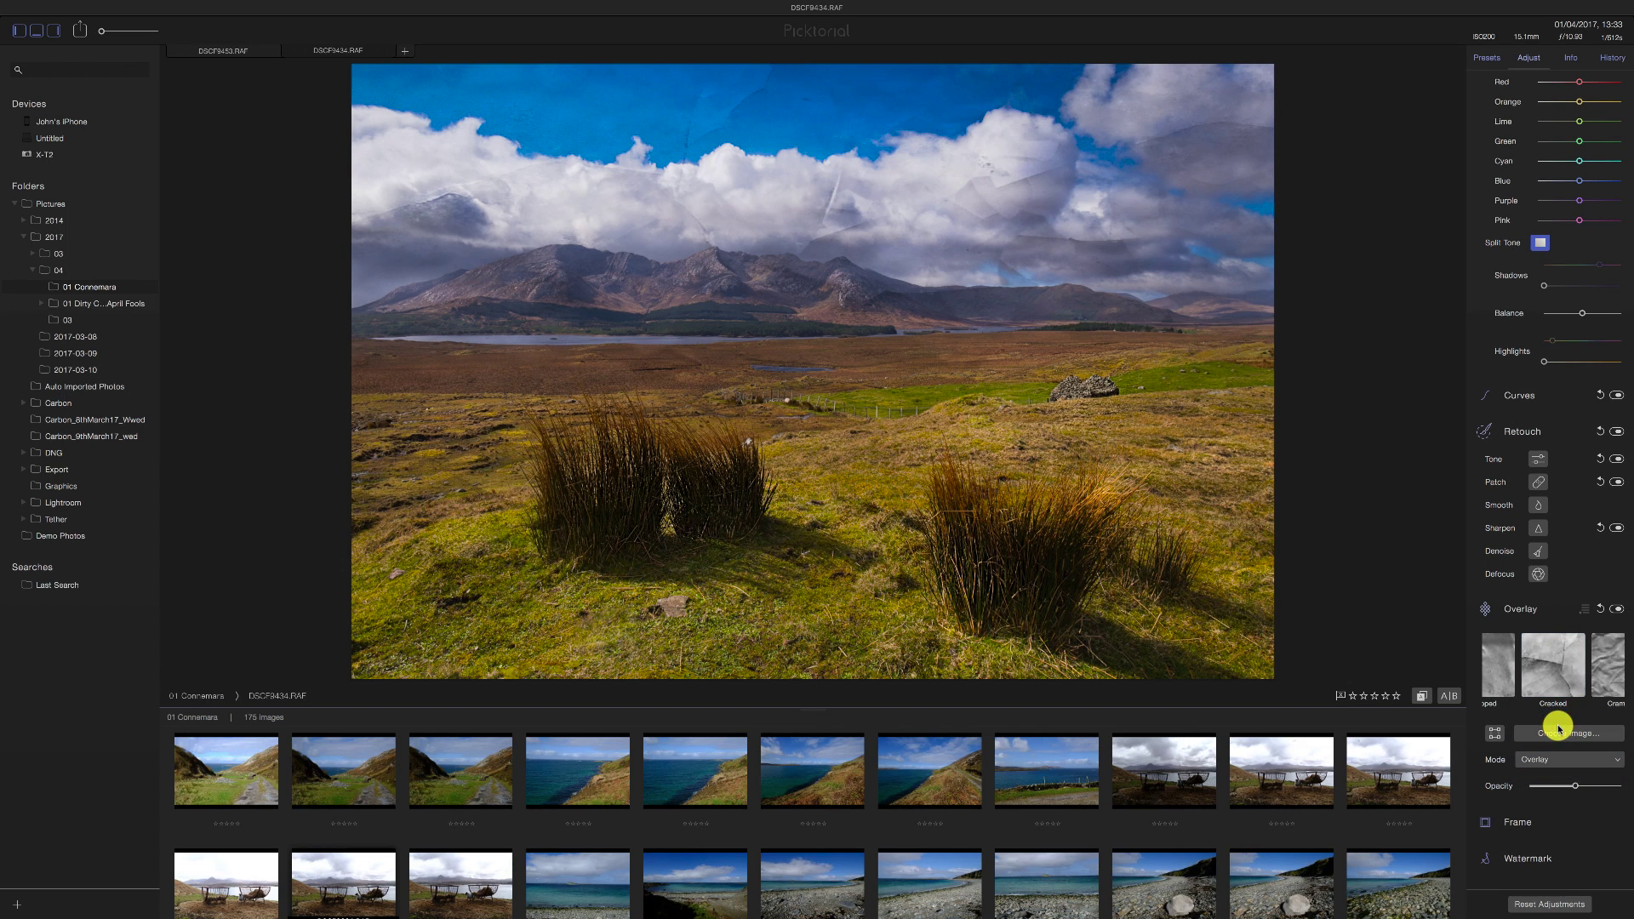
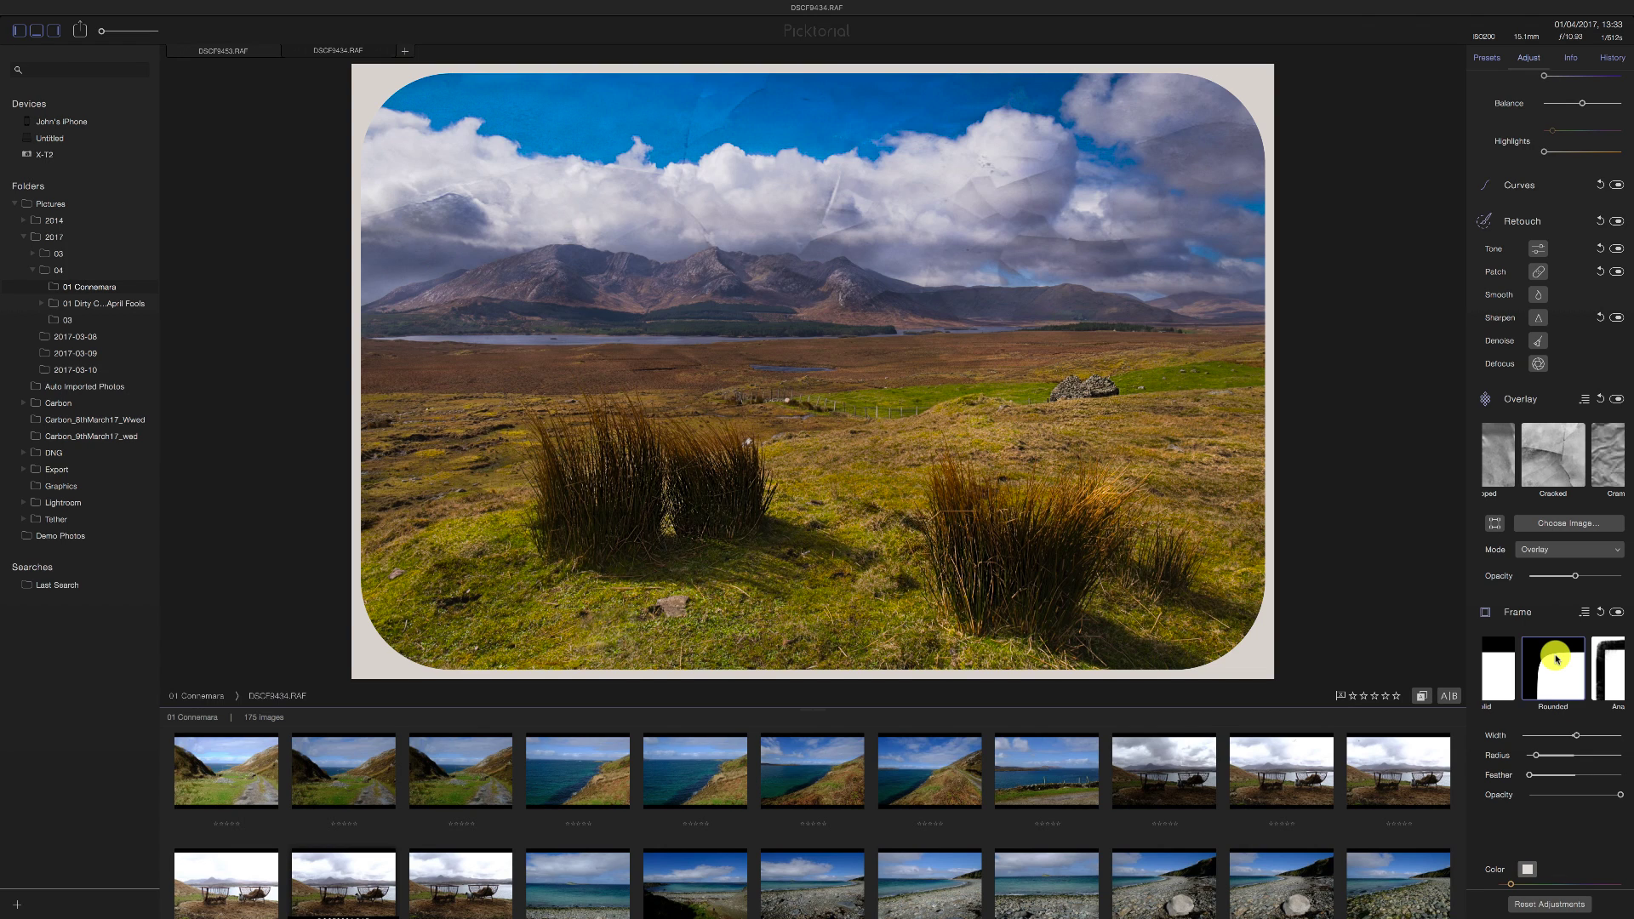
- Replace the photo's rounded border with the Dirty frame and look through its blend modes, keeping Normal
click(1584, 611)
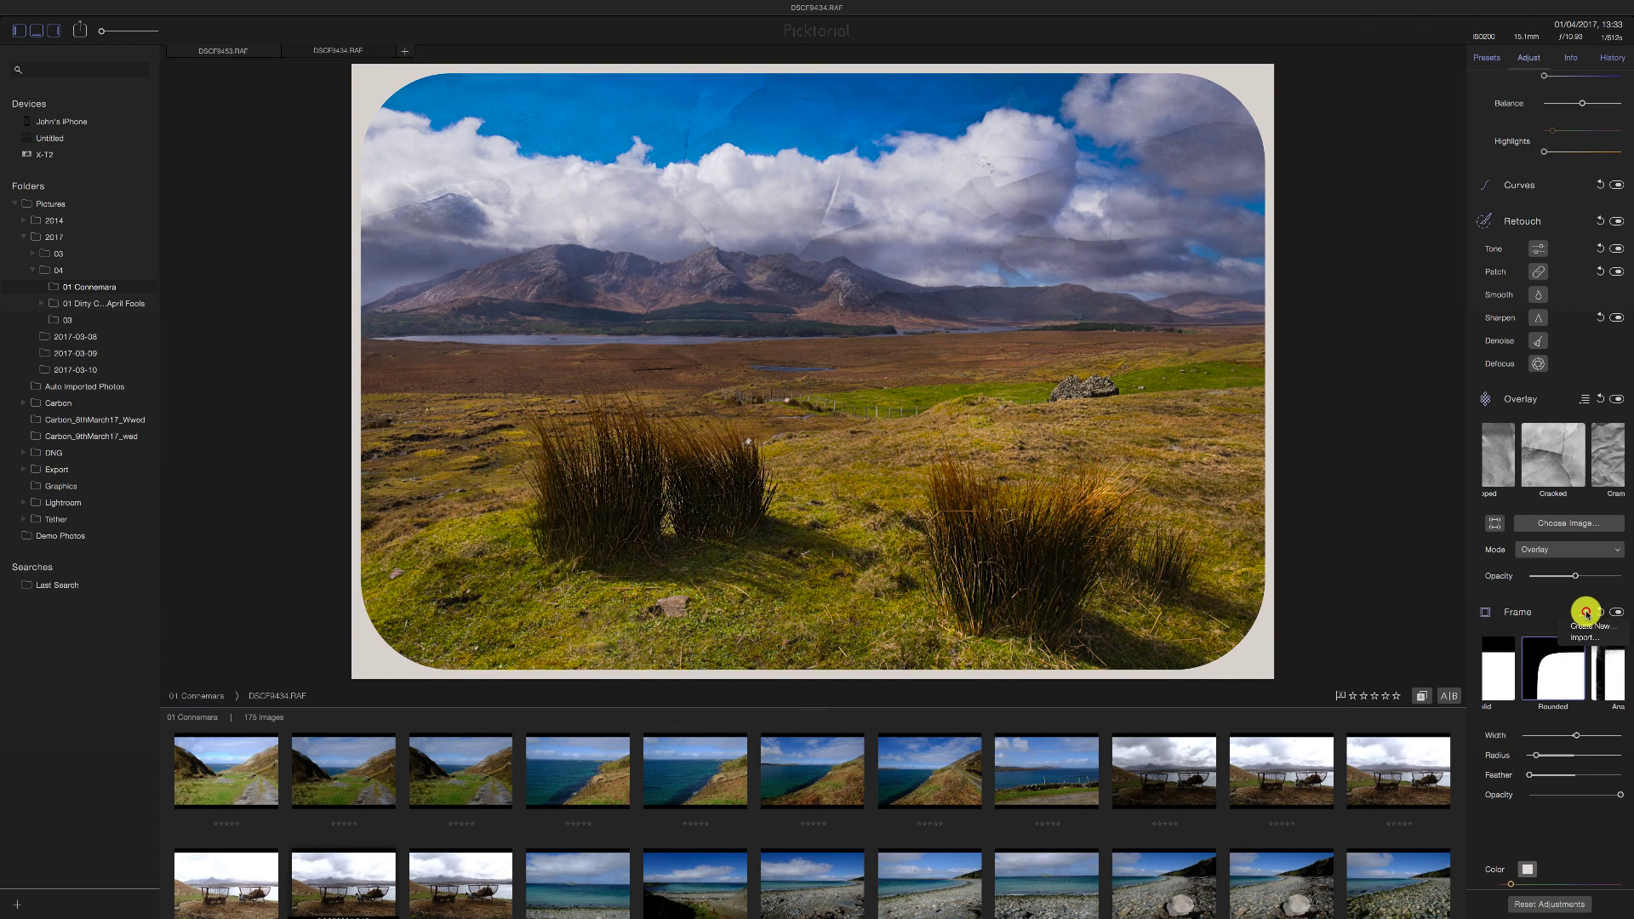
click(1540, 616)
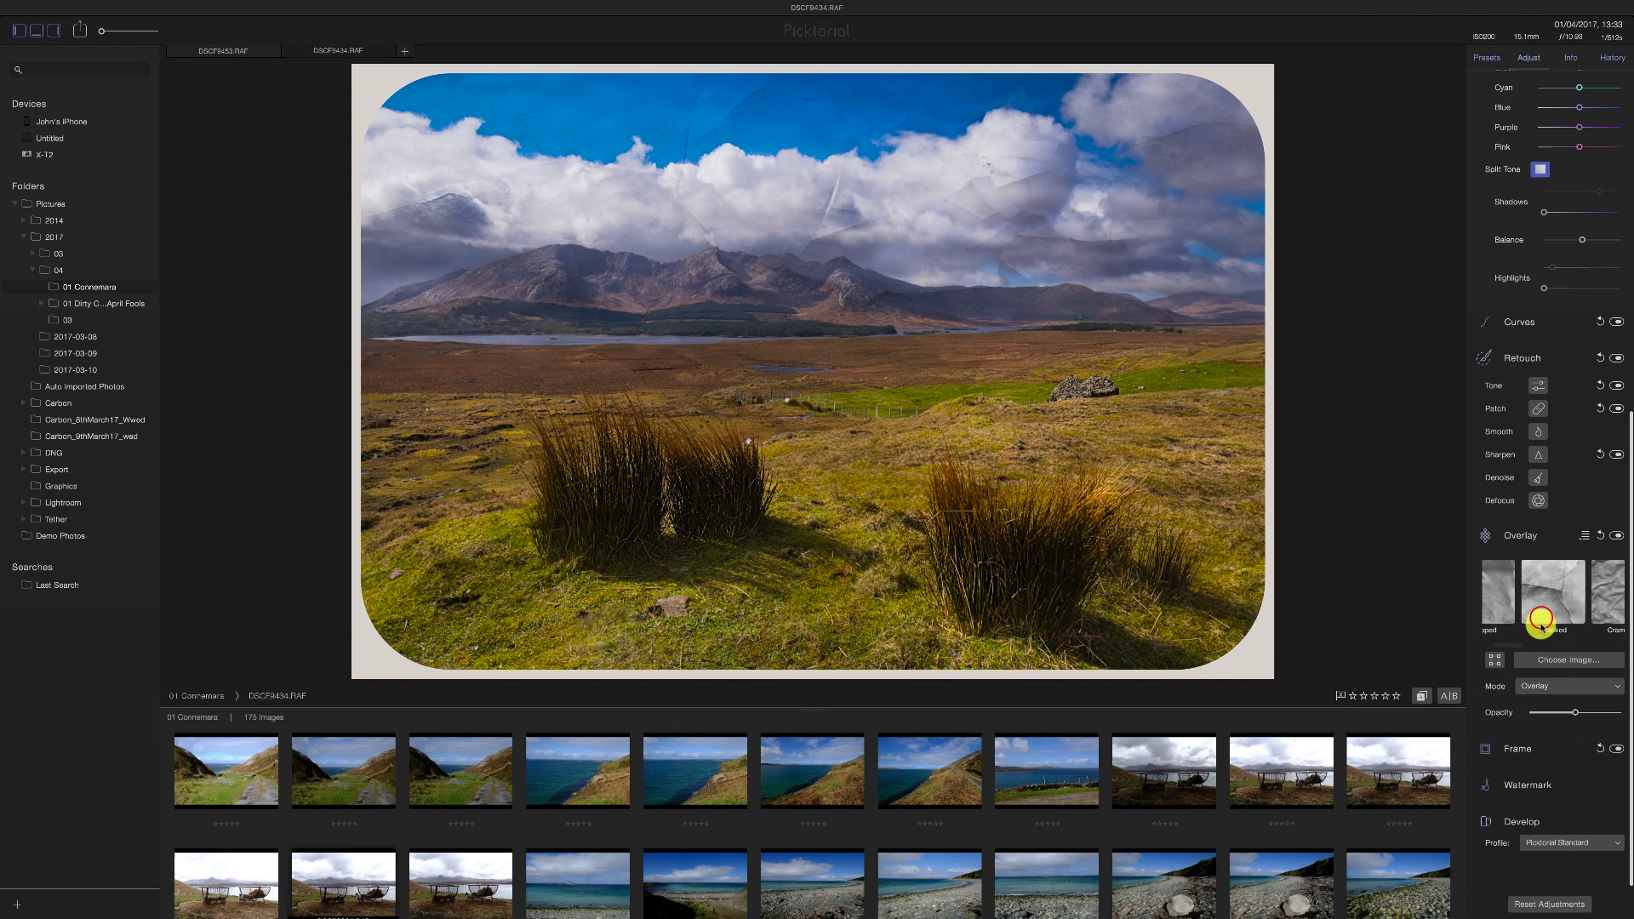
click(1508, 745)
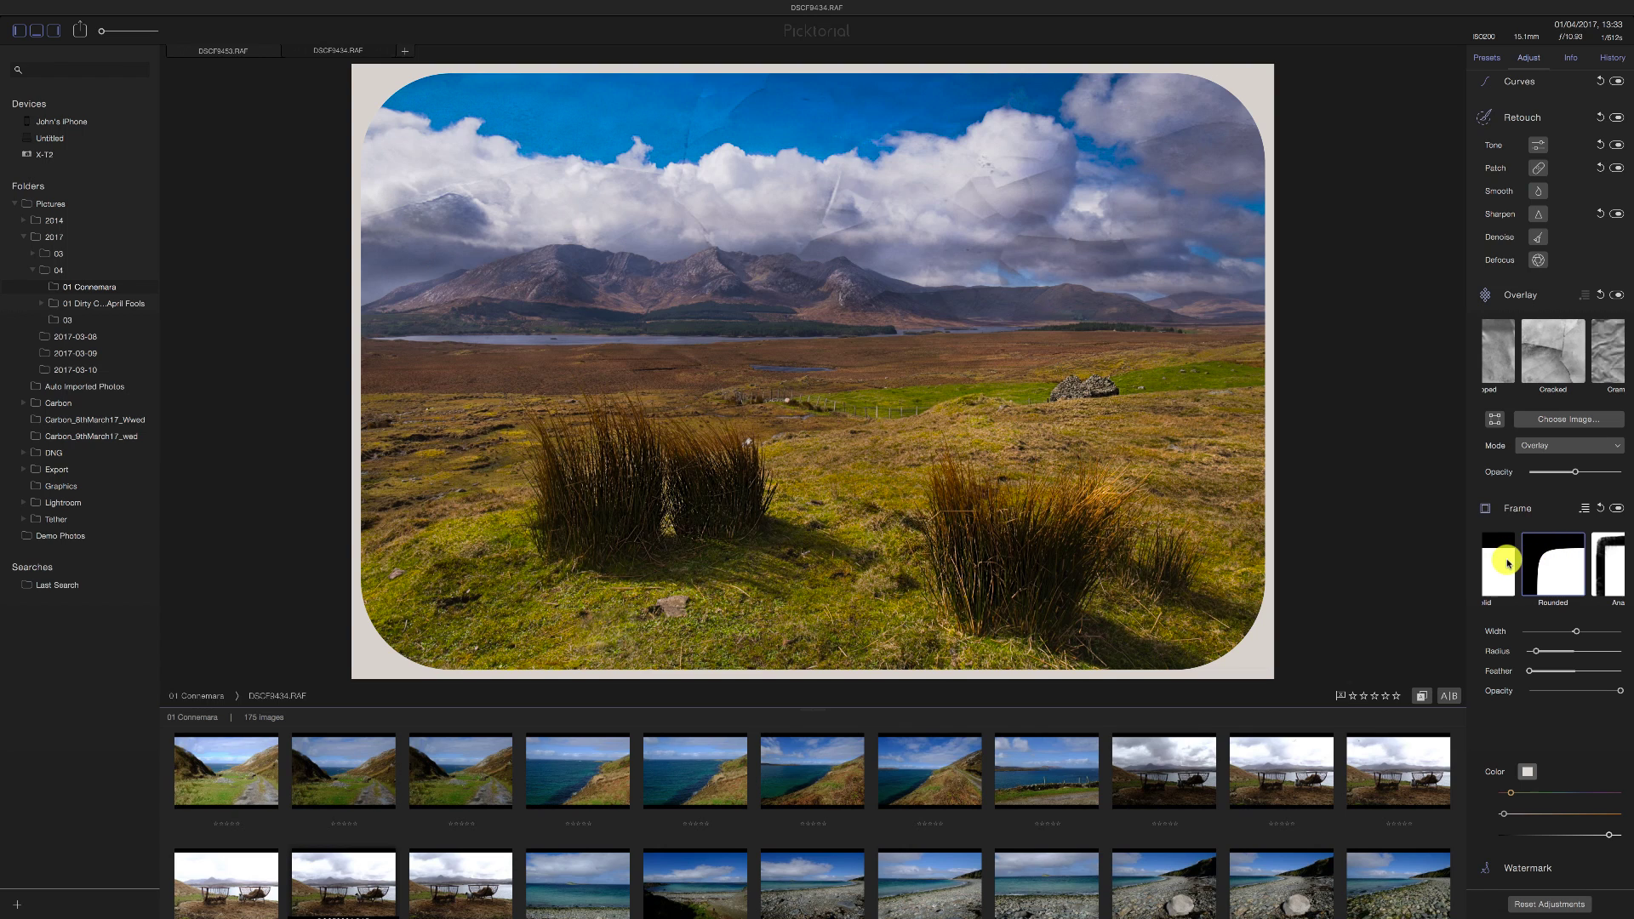
scroll(1501, 561, right, 5)
scroll(1507, 561, right, 2)
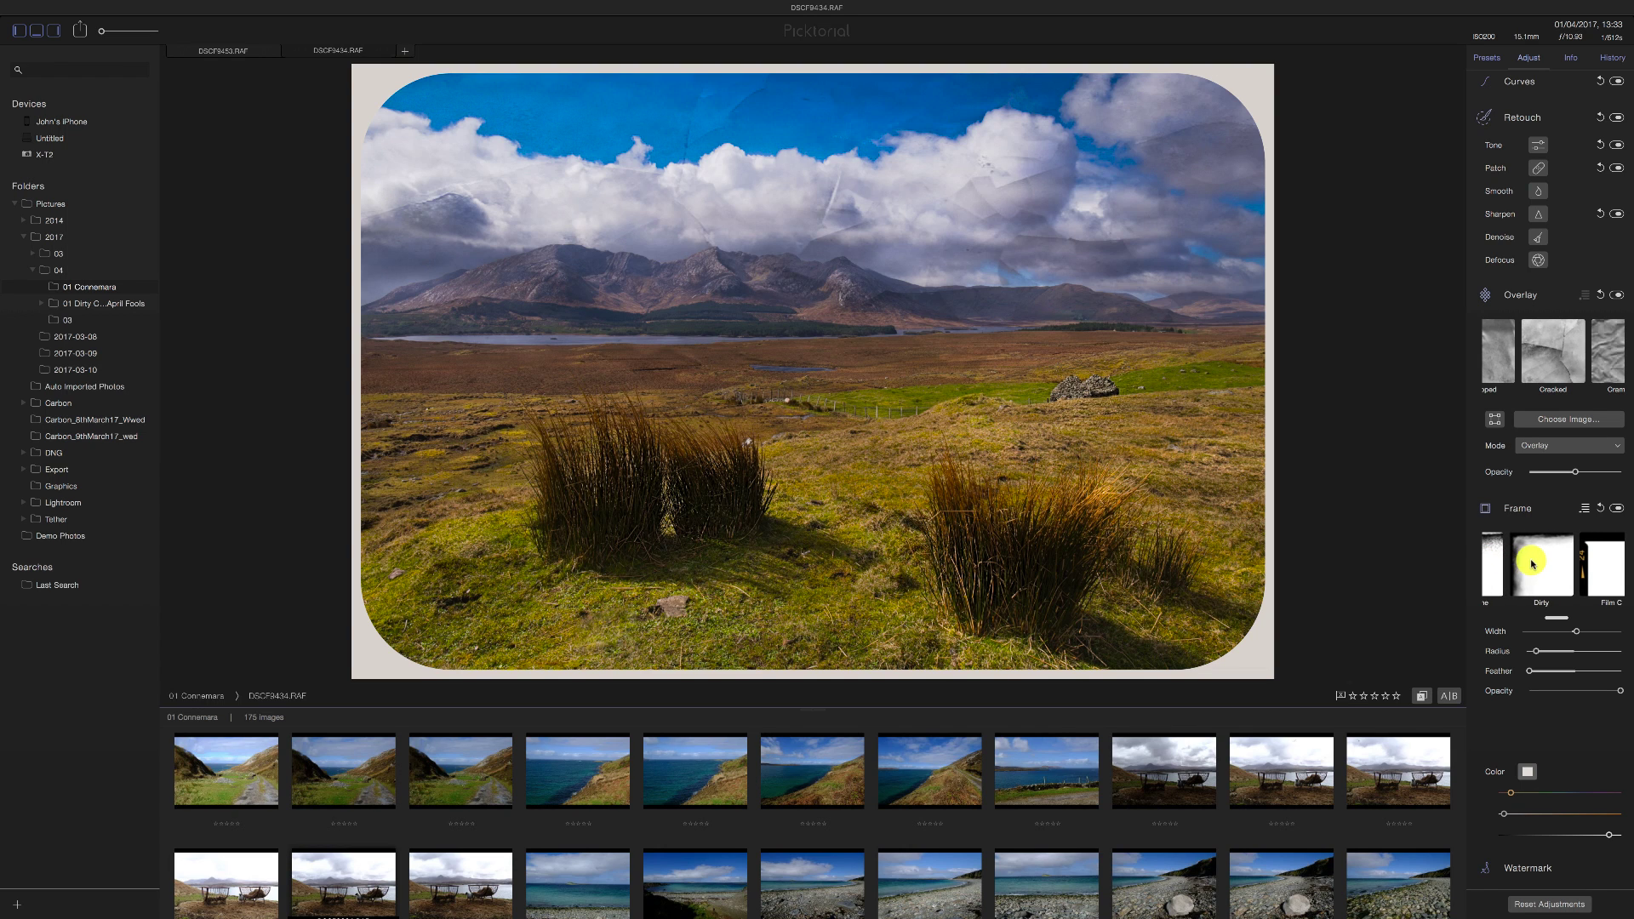
click(1531, 564)
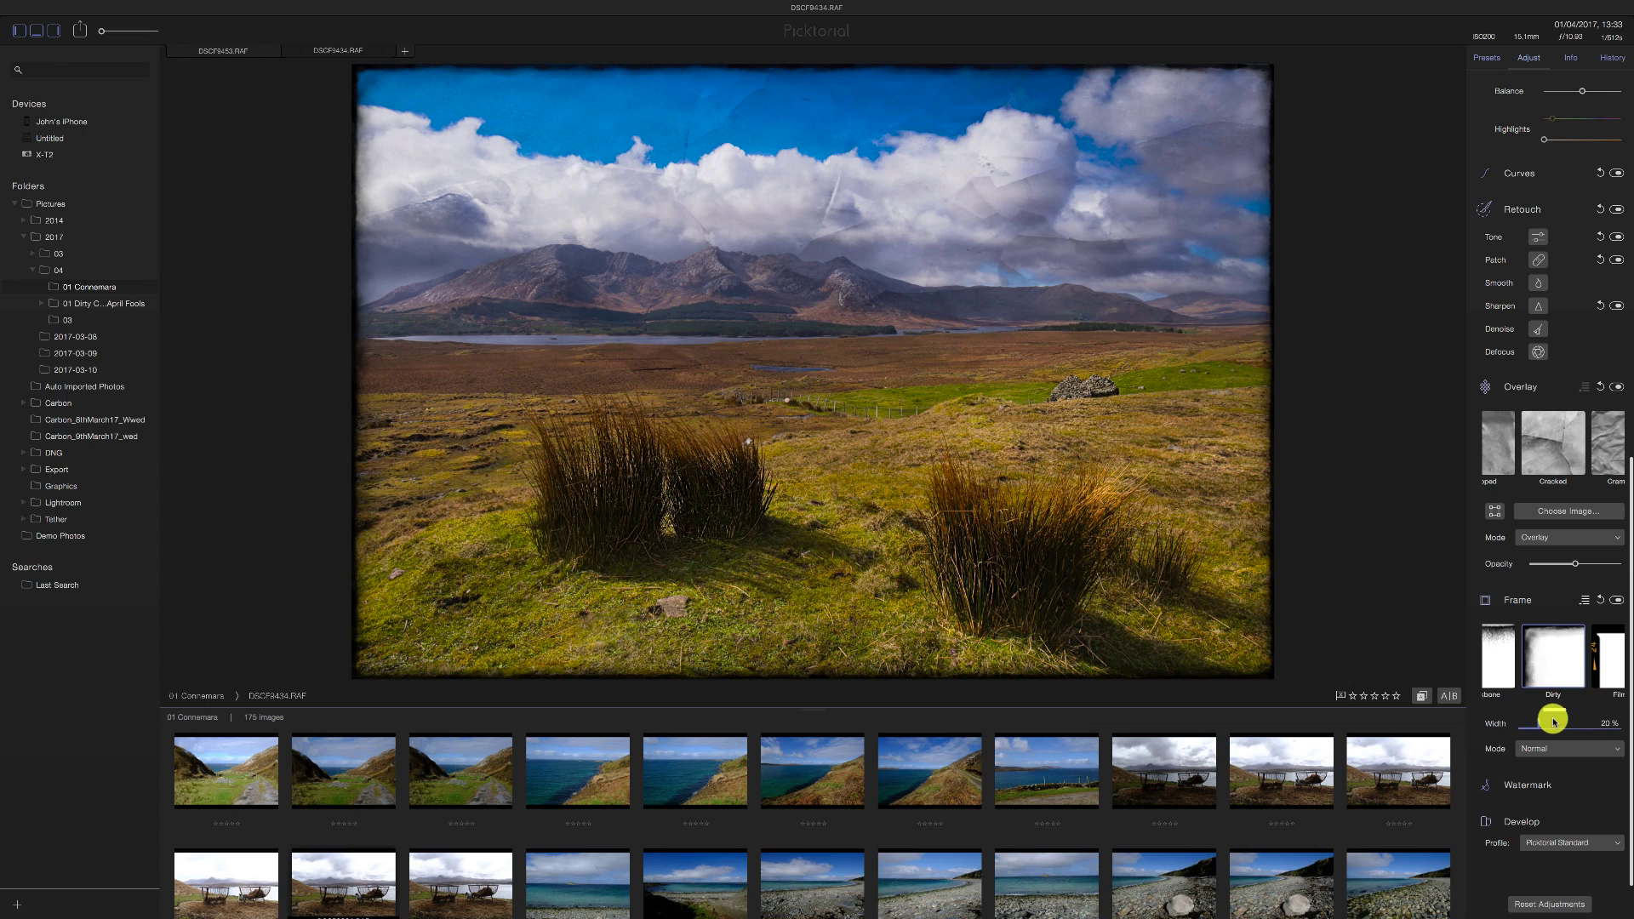
click(1528, 749)
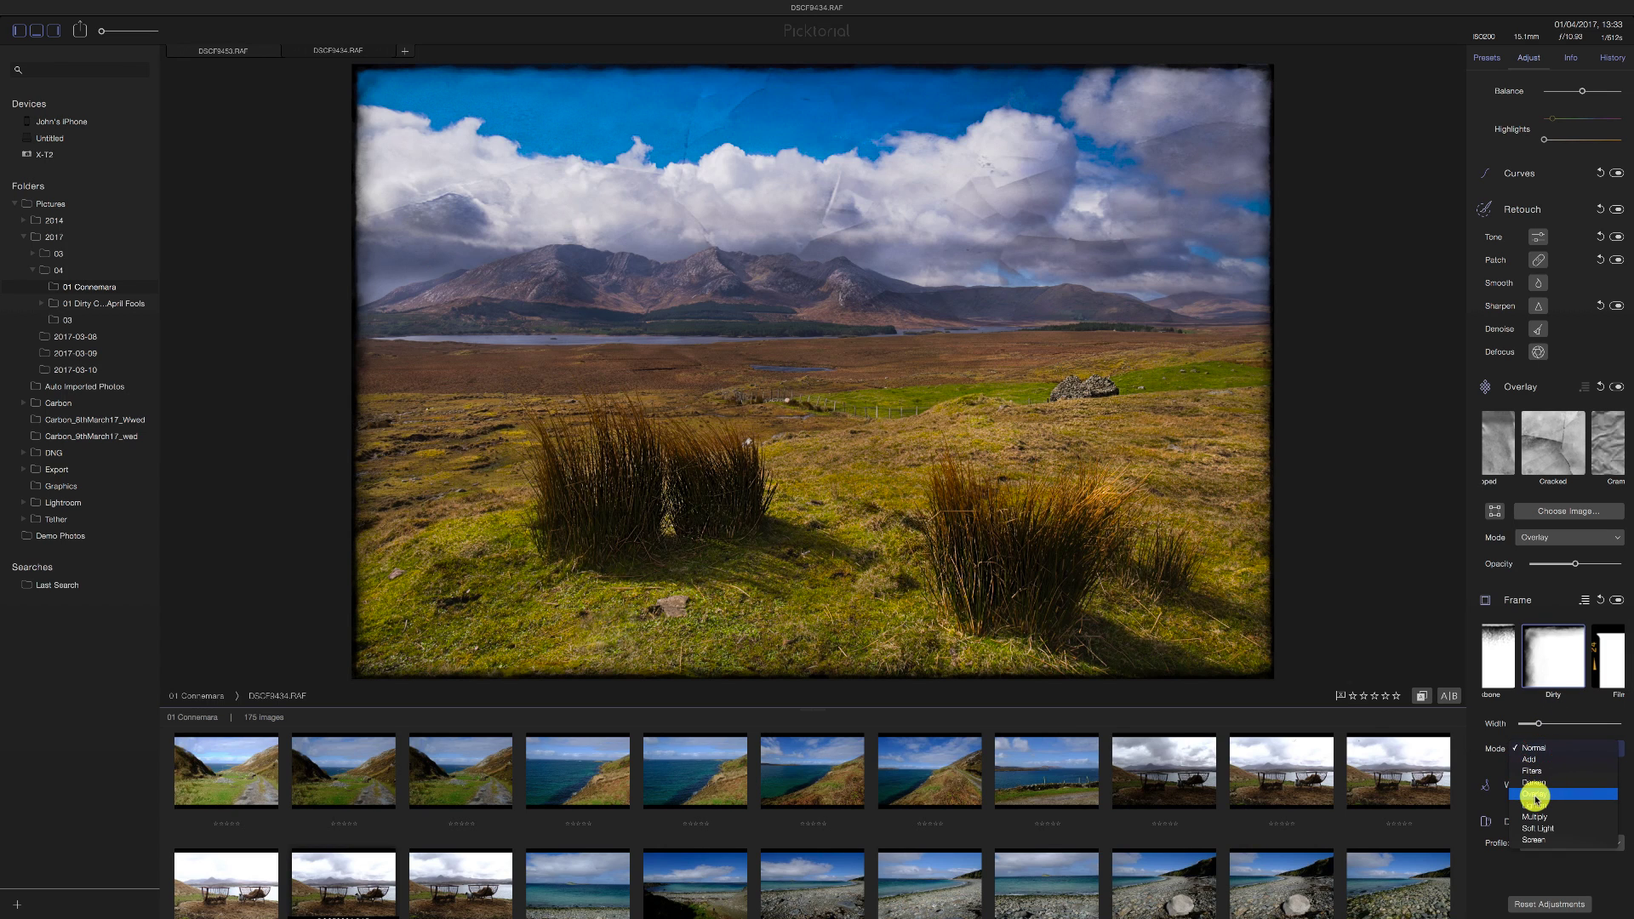
click(1502, 774)
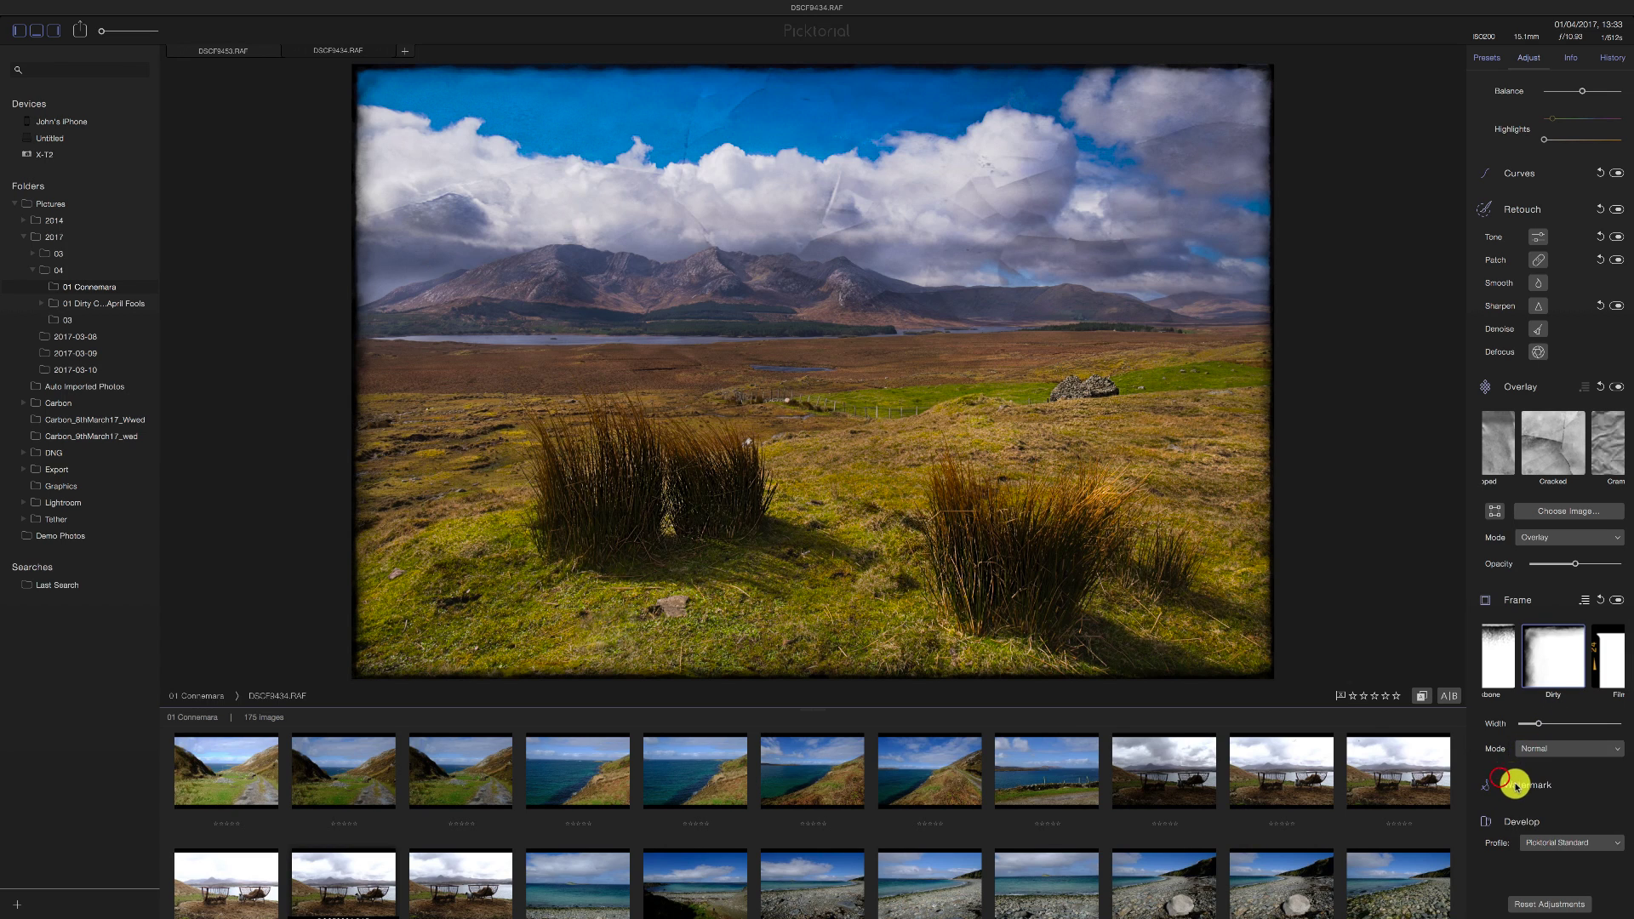
- Expand the Watermark presets, try the Picktorial Neutral develop profile and return to Picktorial Standard
scroll(1516, 785, down, 2)
scroll(1516, 787, down, 1)
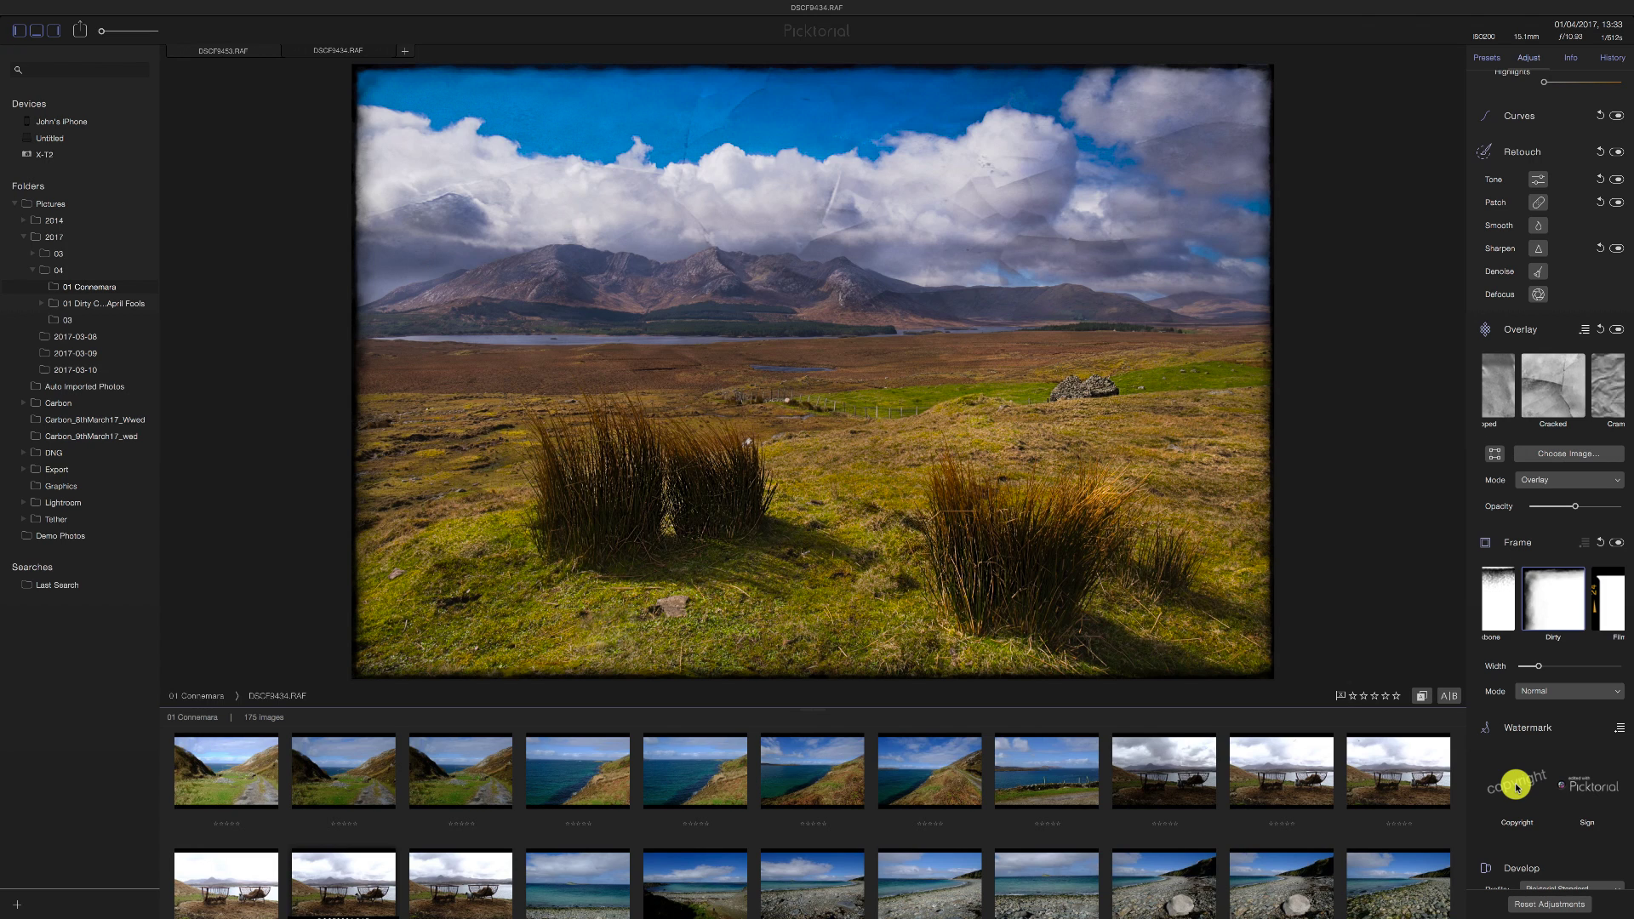
scroll(1517, 787, down, 2)
click(1558, 841)
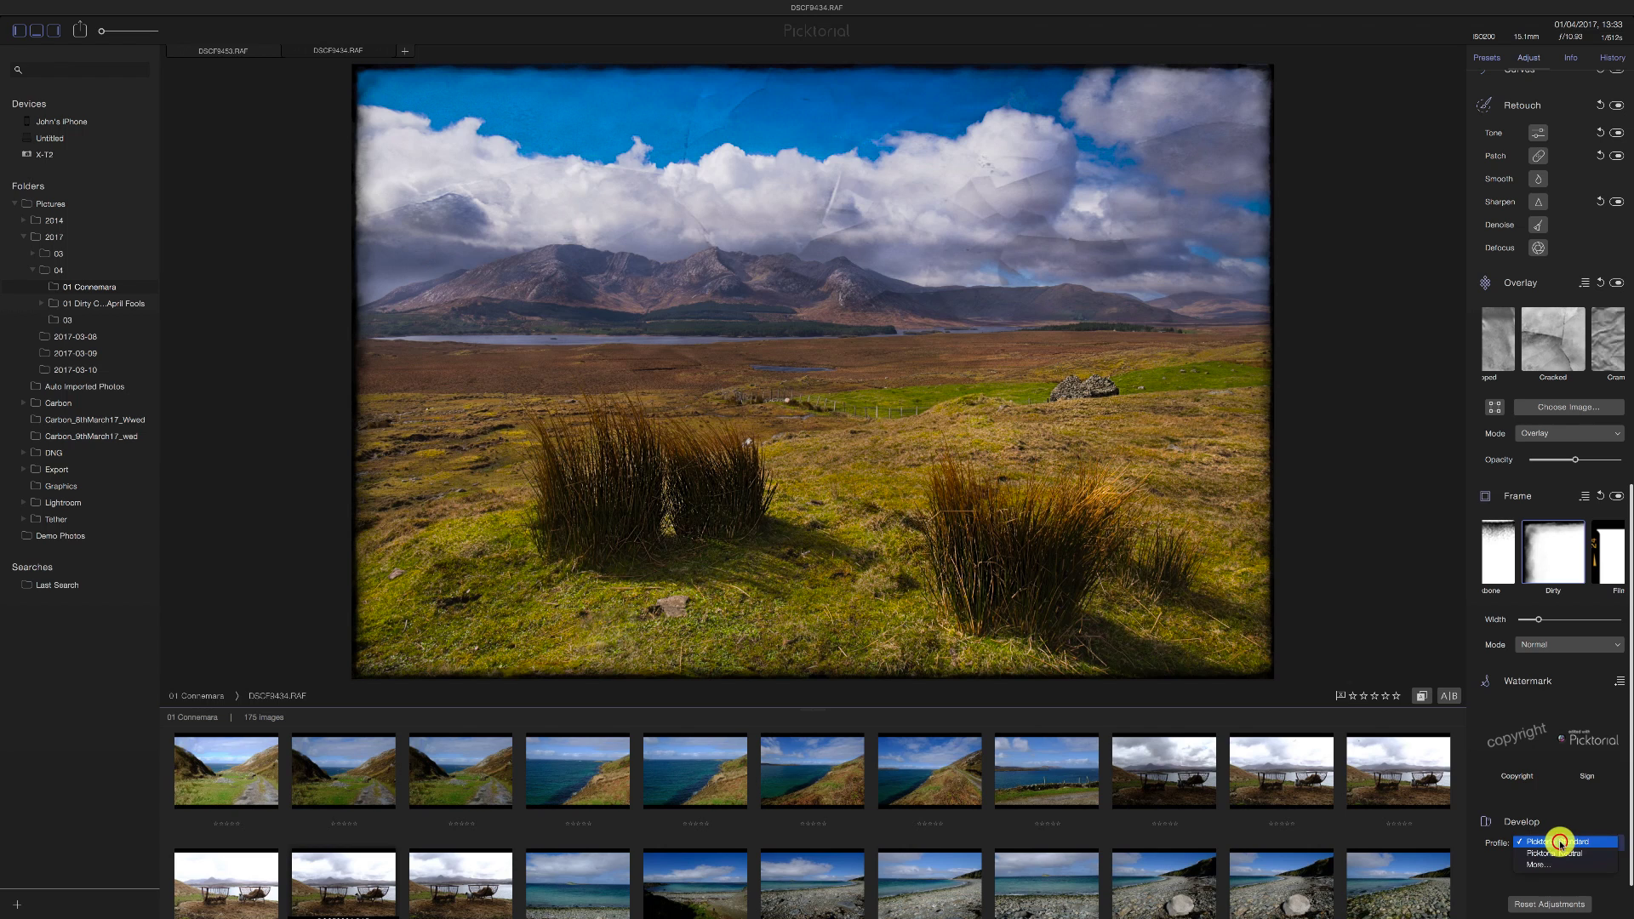
click(1554, 852)
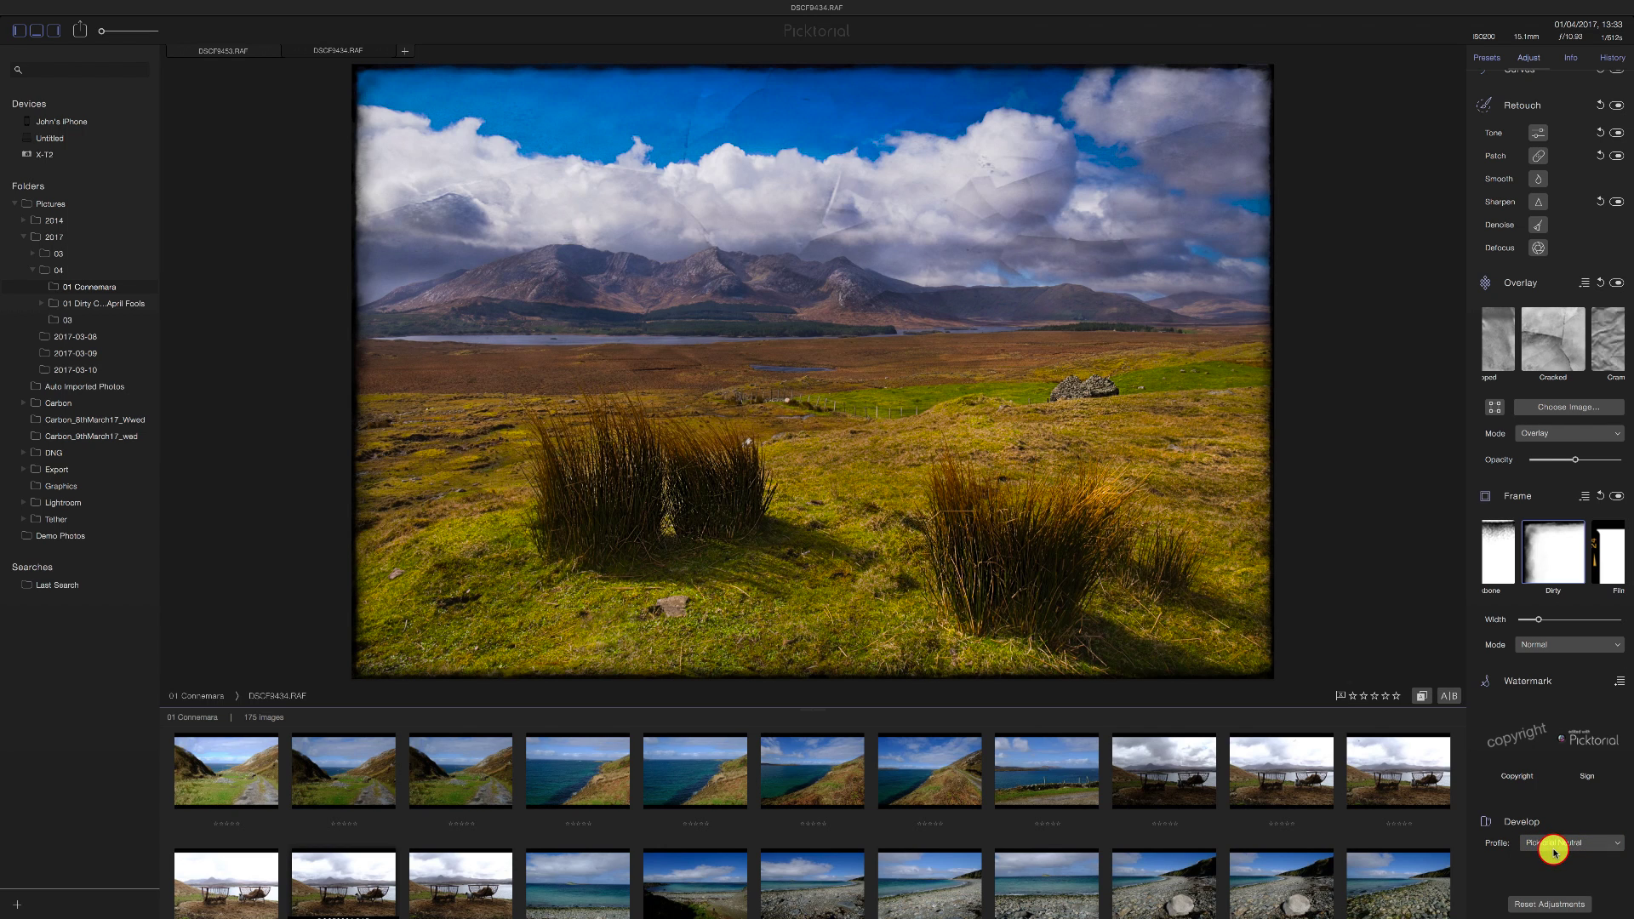
click(1559, 844)
click(1560, 842)
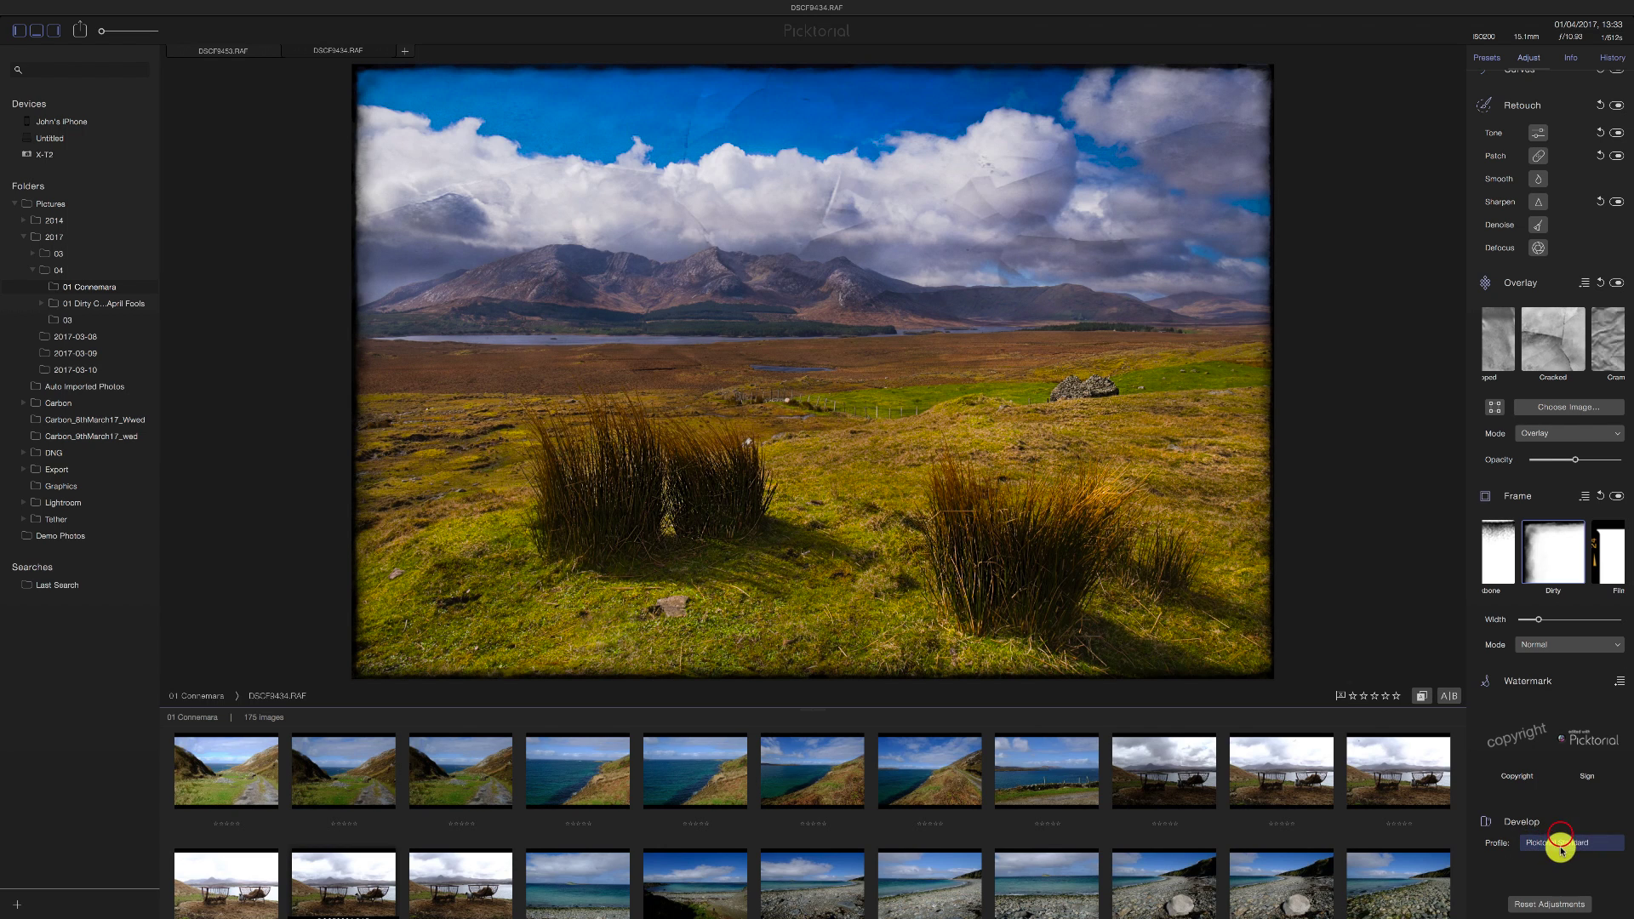
- Look at the Camera Profiles preferences for installing more DCP profiles and close them
click(1559, 842)
click(1542, 866)
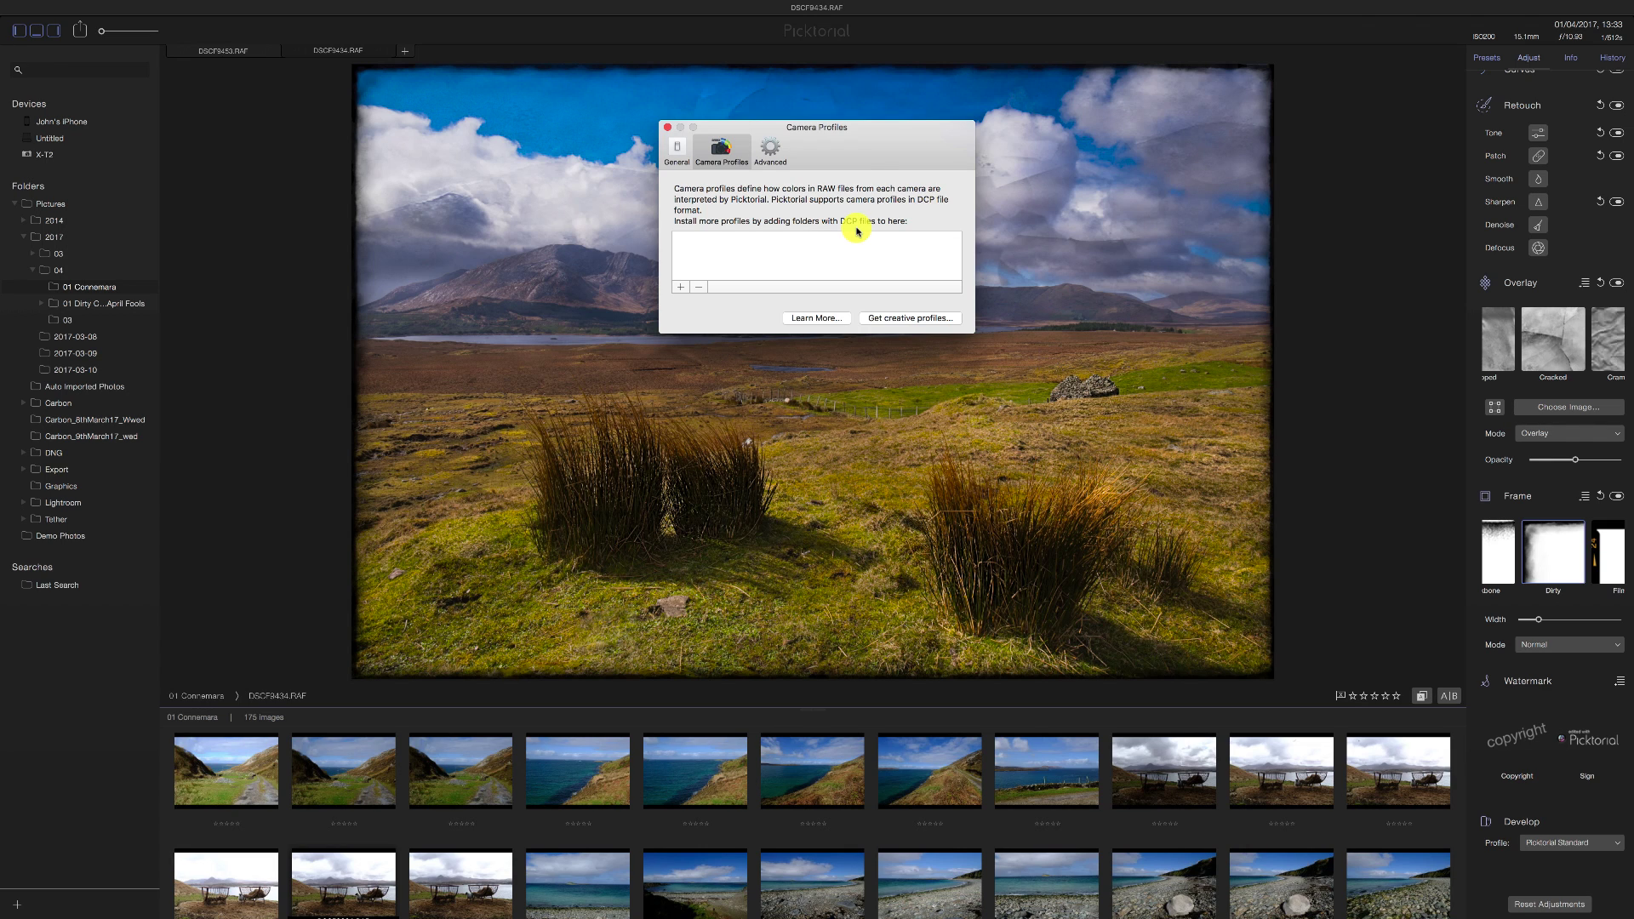
click(667, 128)
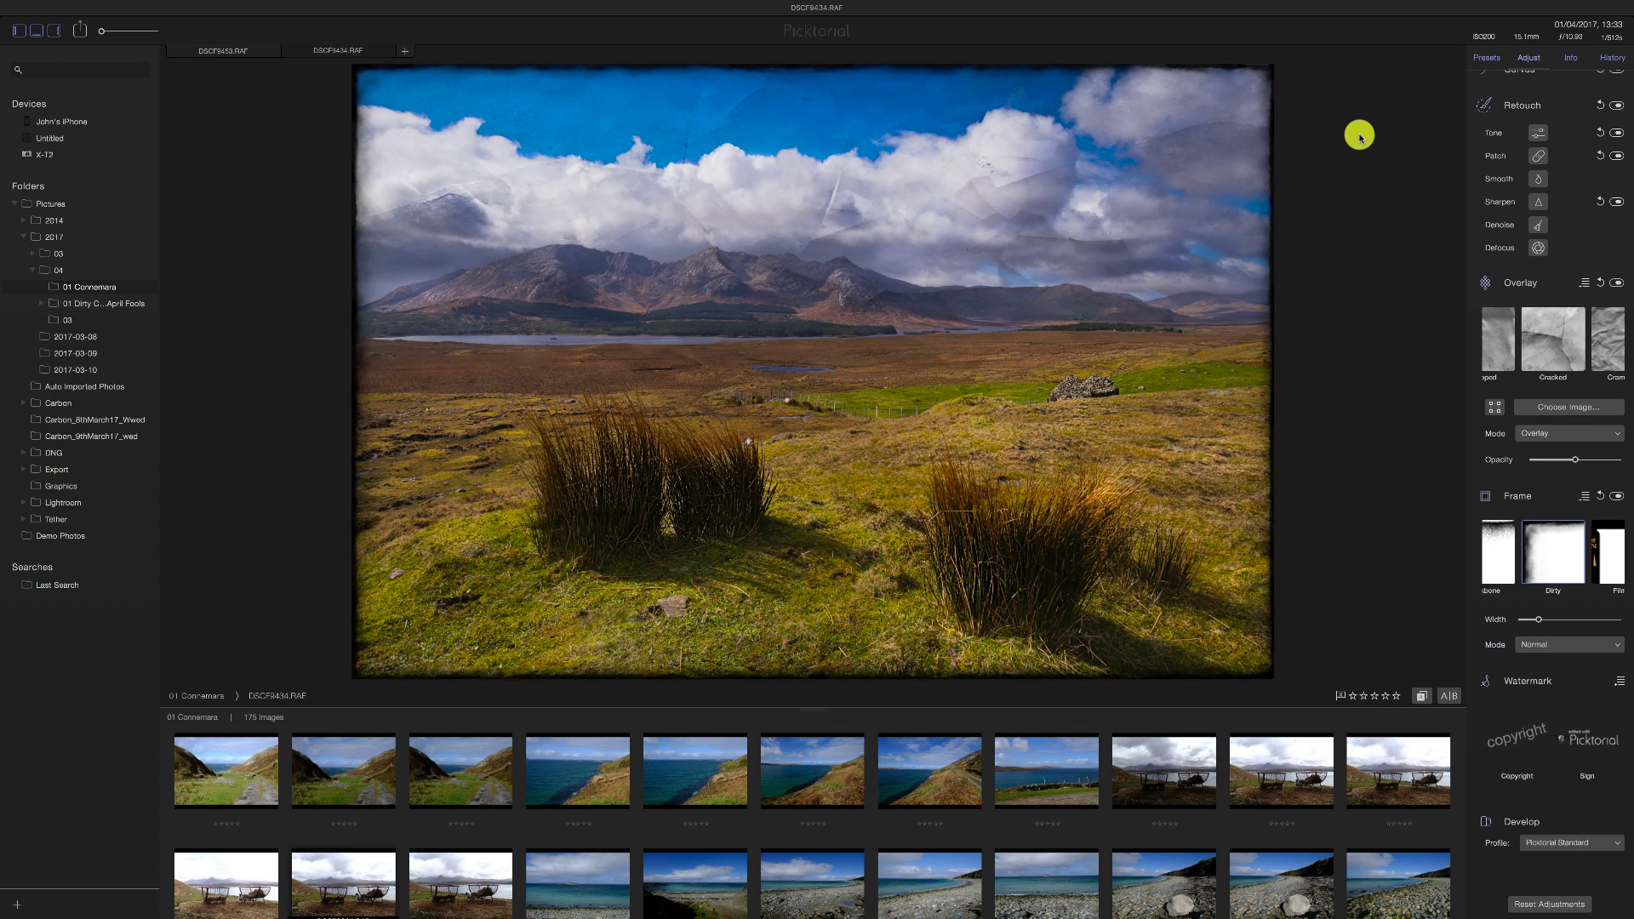
- Review all the adjustment sections applied to the photo, from Crop & Rotate and Light through to Develop
scroll(1531, 276, up, 5)
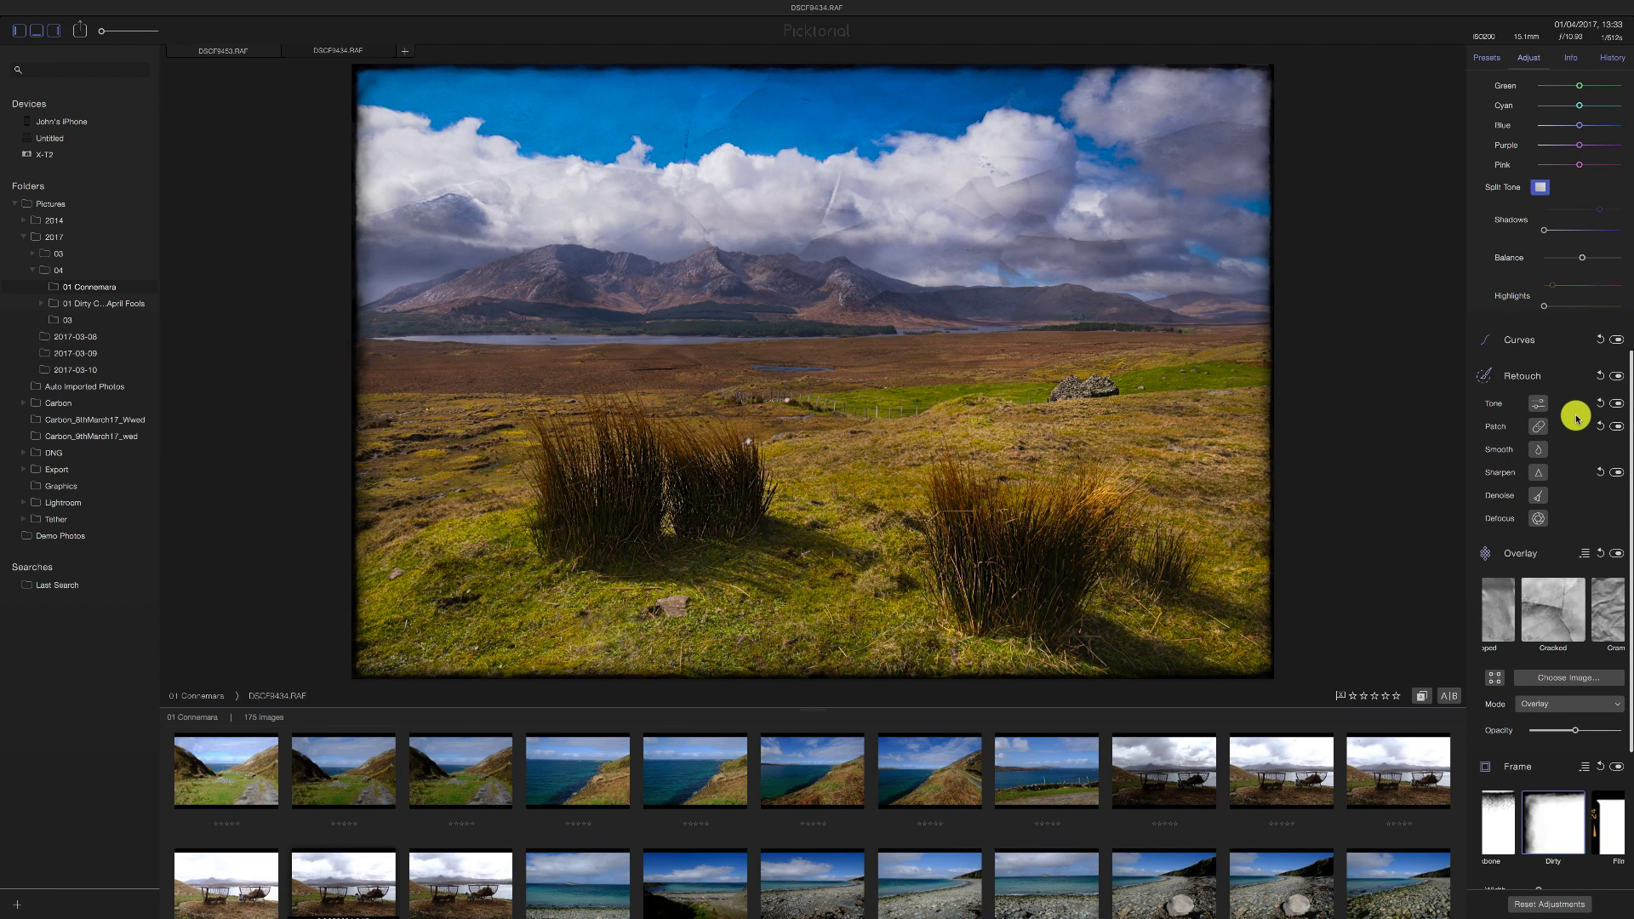
scroll(1576, 416, up, 10)
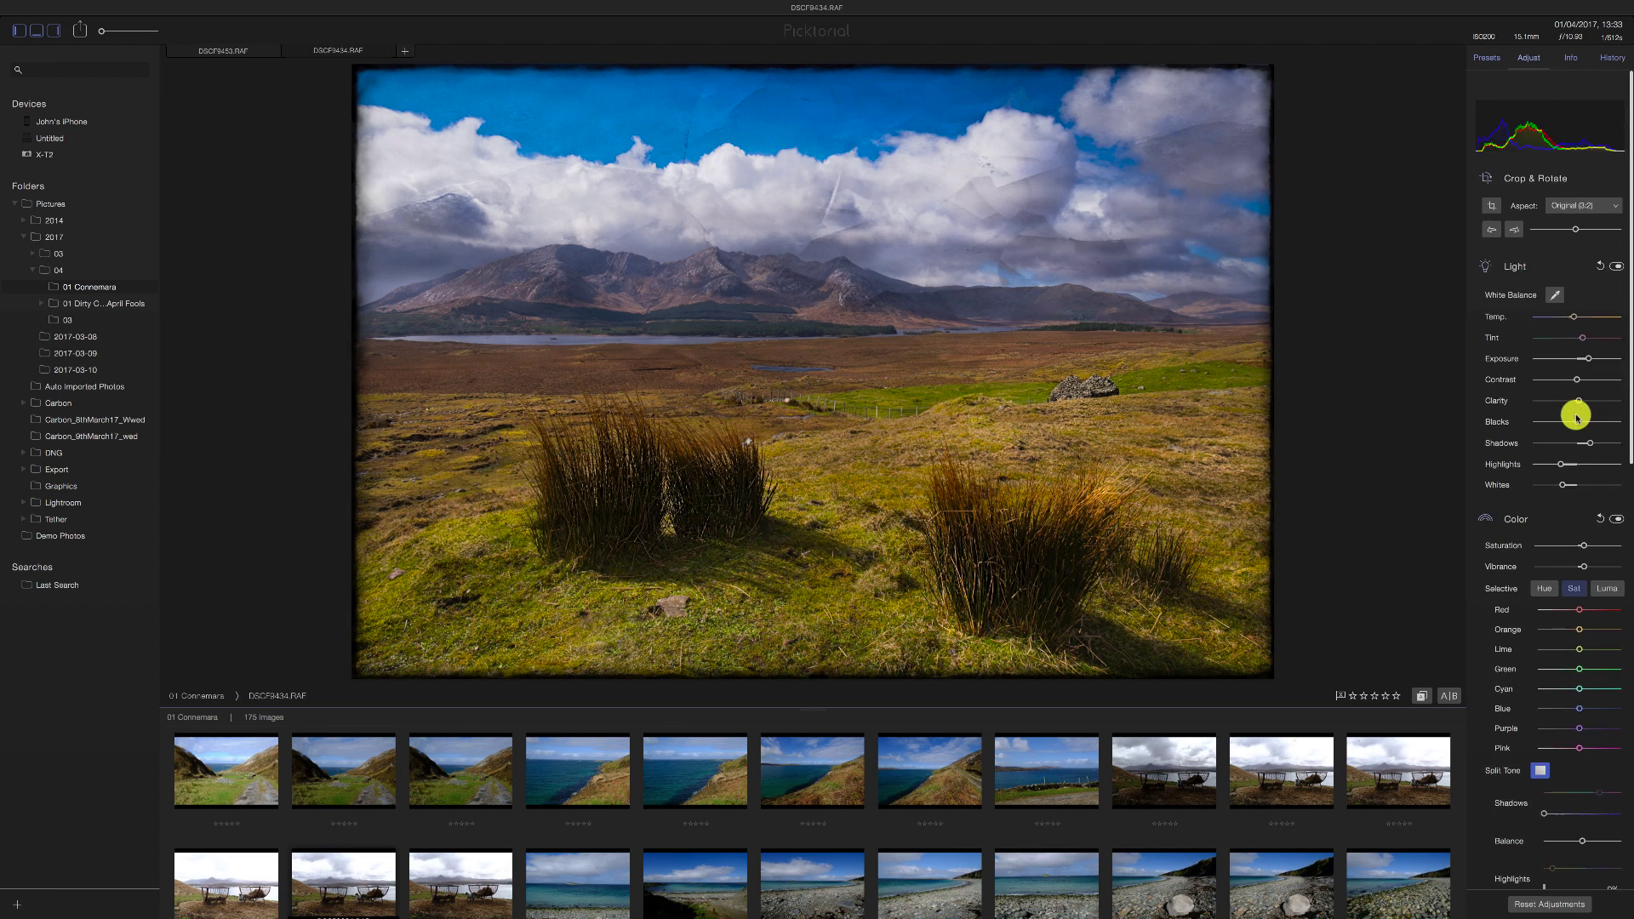
scroll(1576, 417, down, 2)
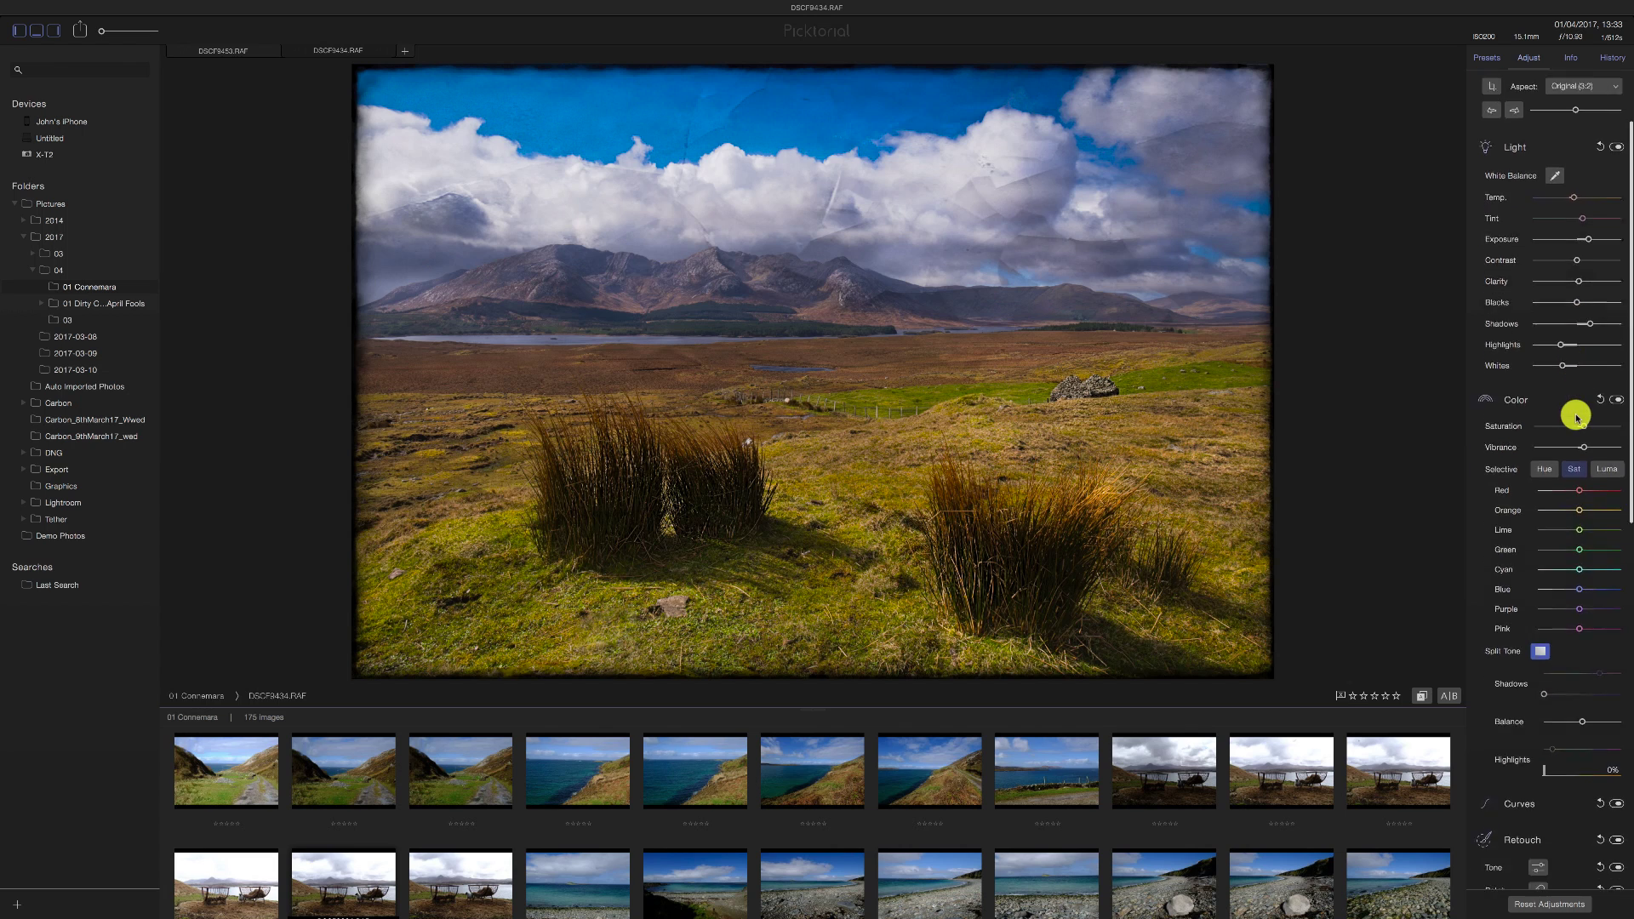
scroll(1576, 417, down, 8)
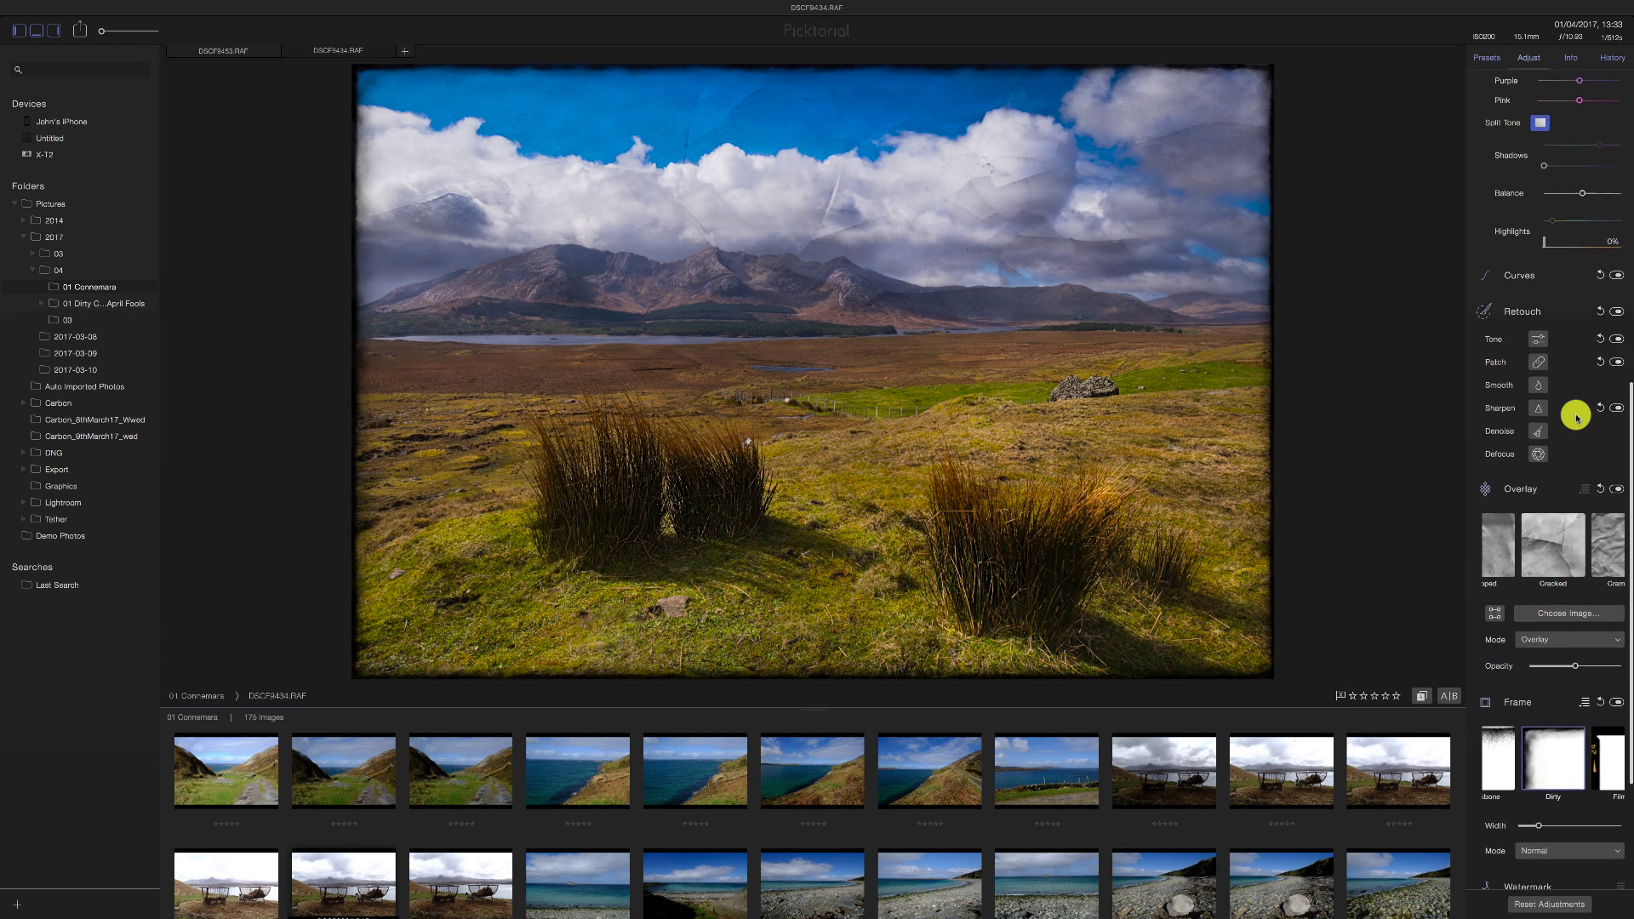
scroll(1575, 417, down, 1)
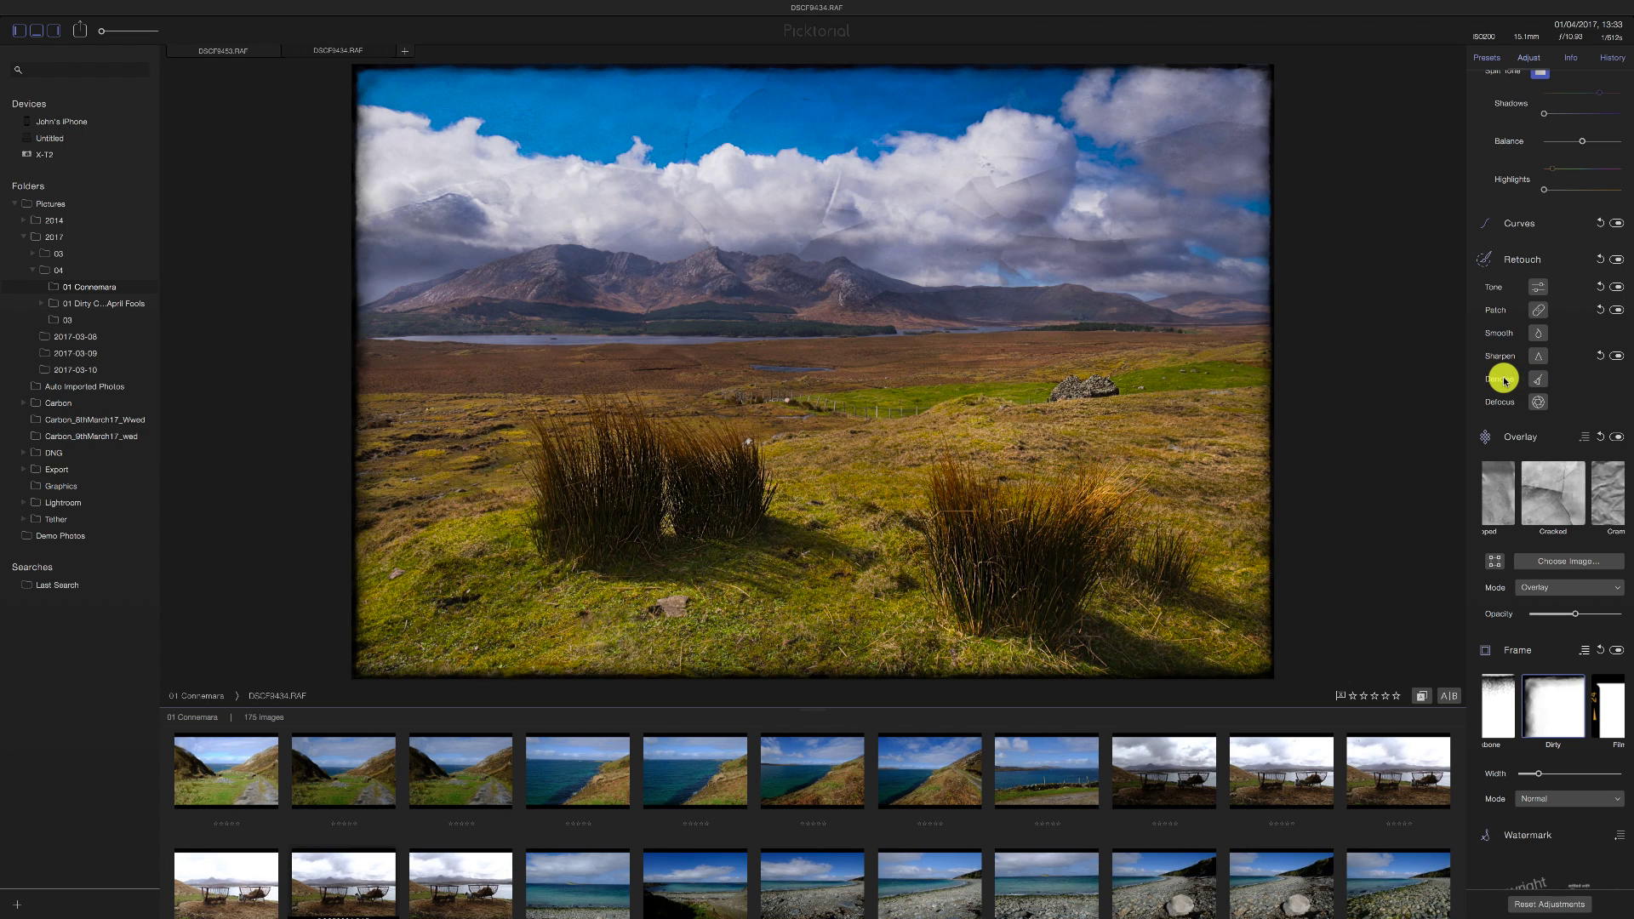
scroll(1524, 404, down, 2)
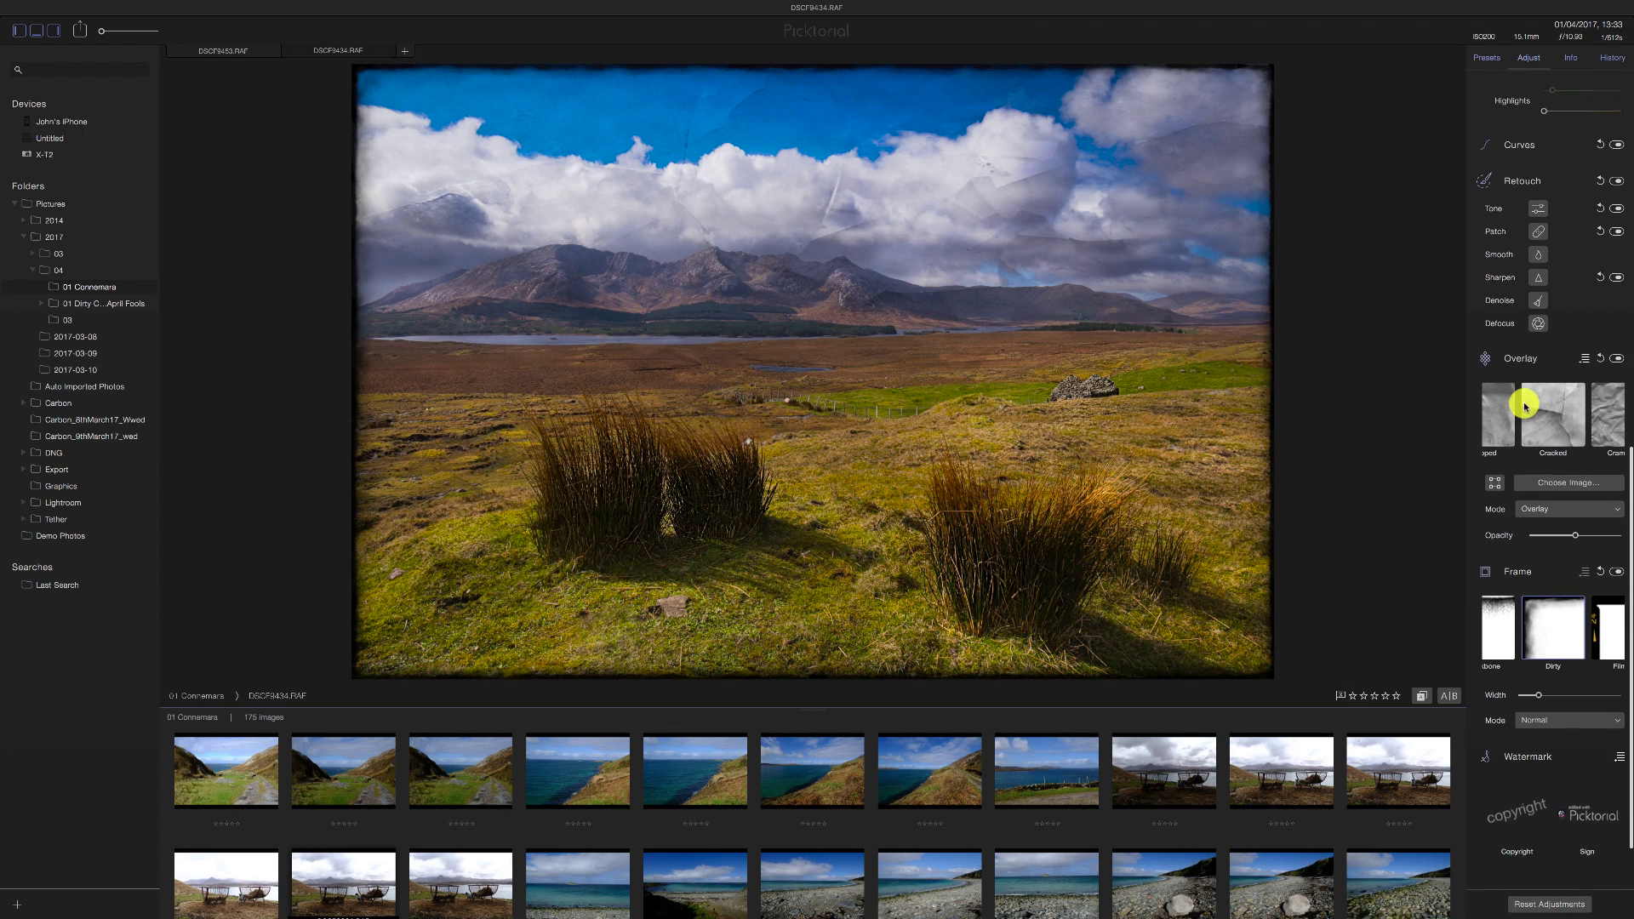
scroll(1523, 406, down, 2)
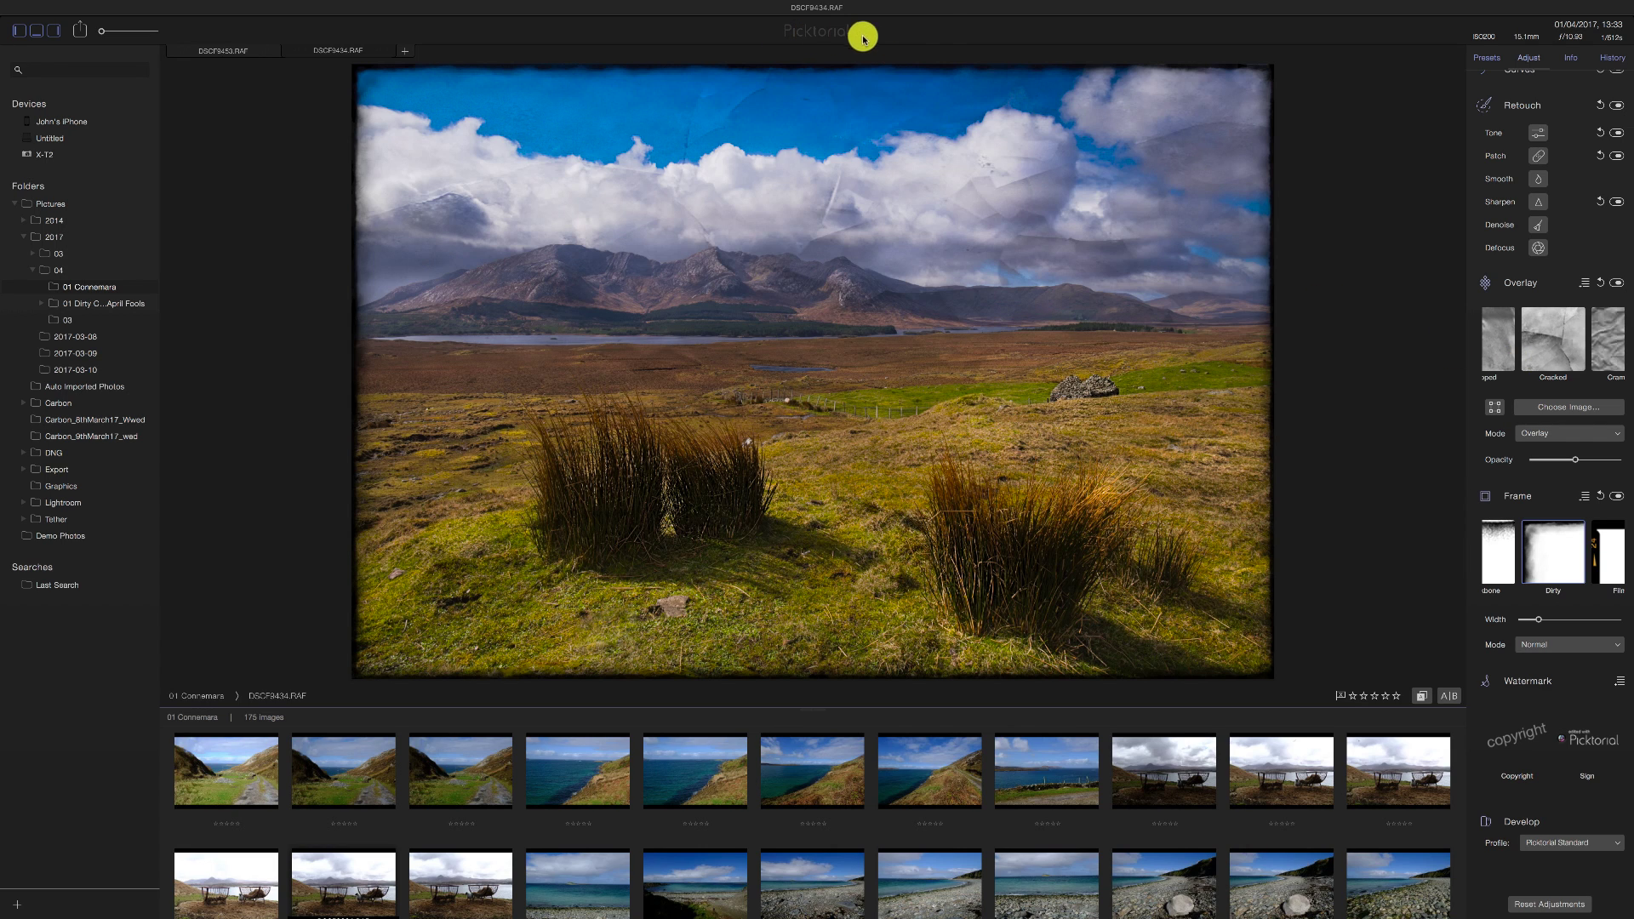
- Zoom in on the stone pile, then compare the close-up with the other open photo before returning to DSCF9434.RAF
scroll(1159, 456, up, 5)
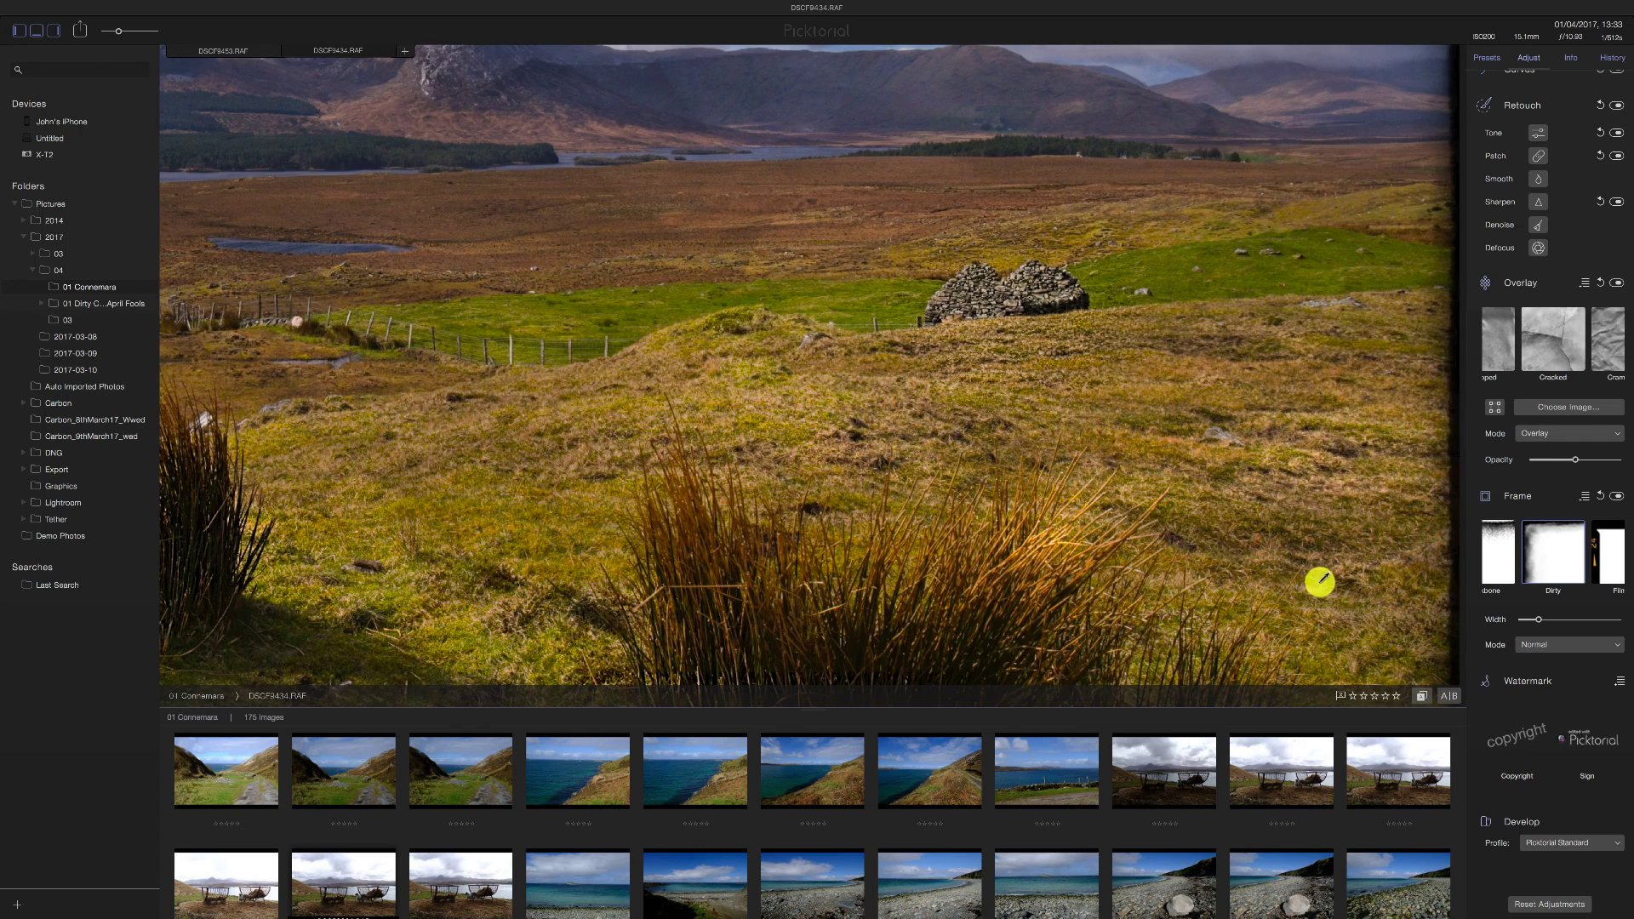
scroll(1204, 510, up, 3)
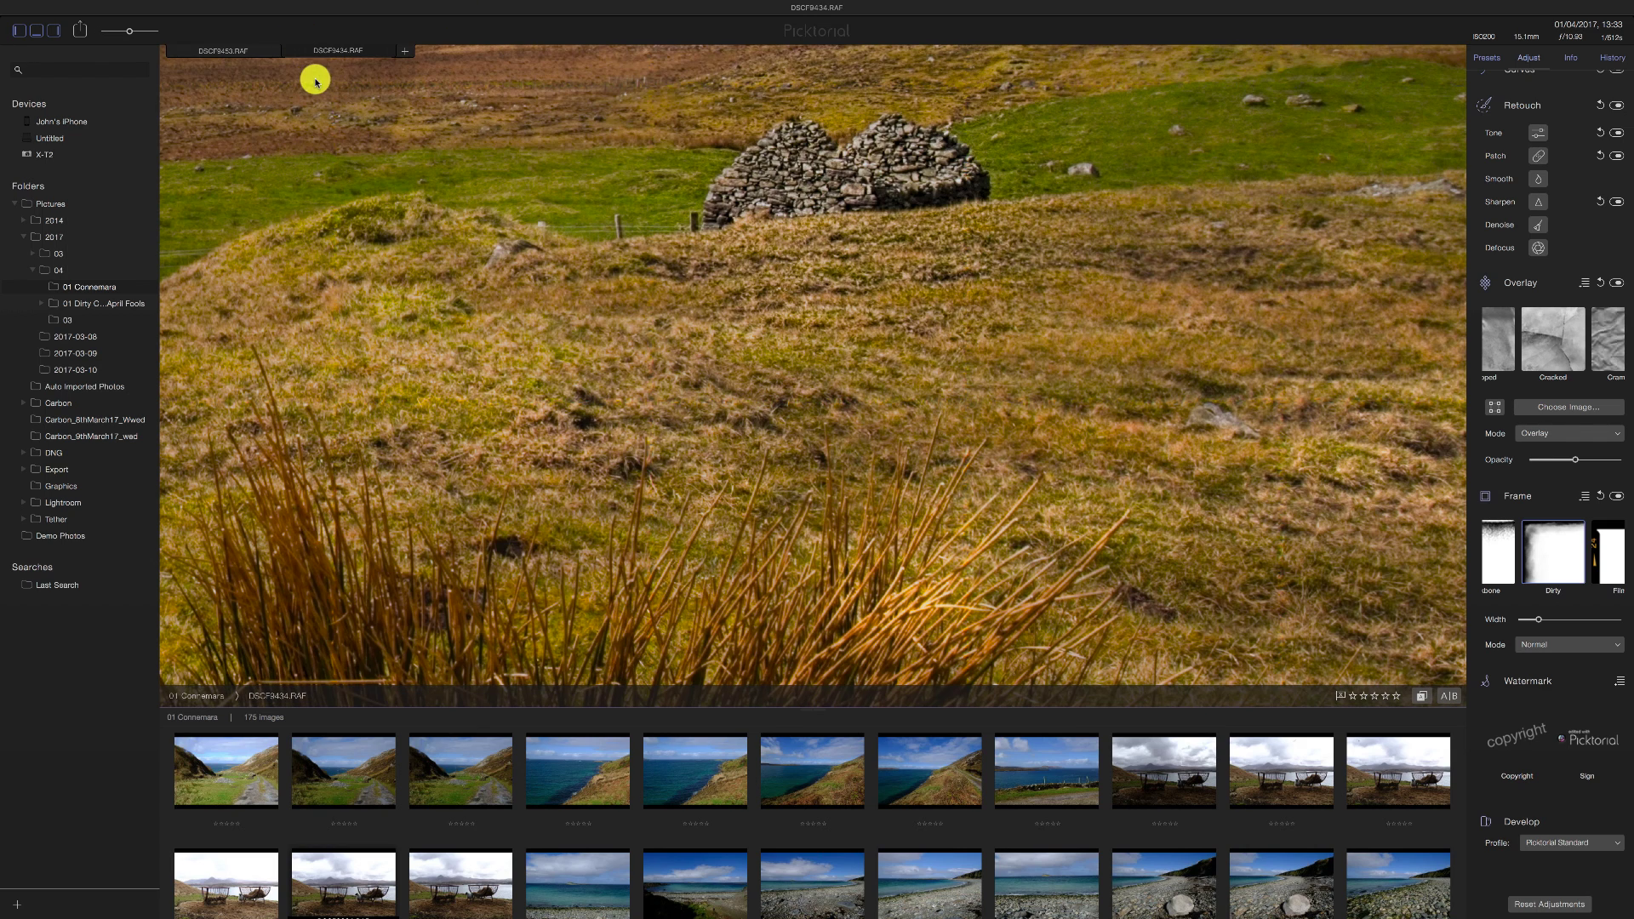
click(242, 50)
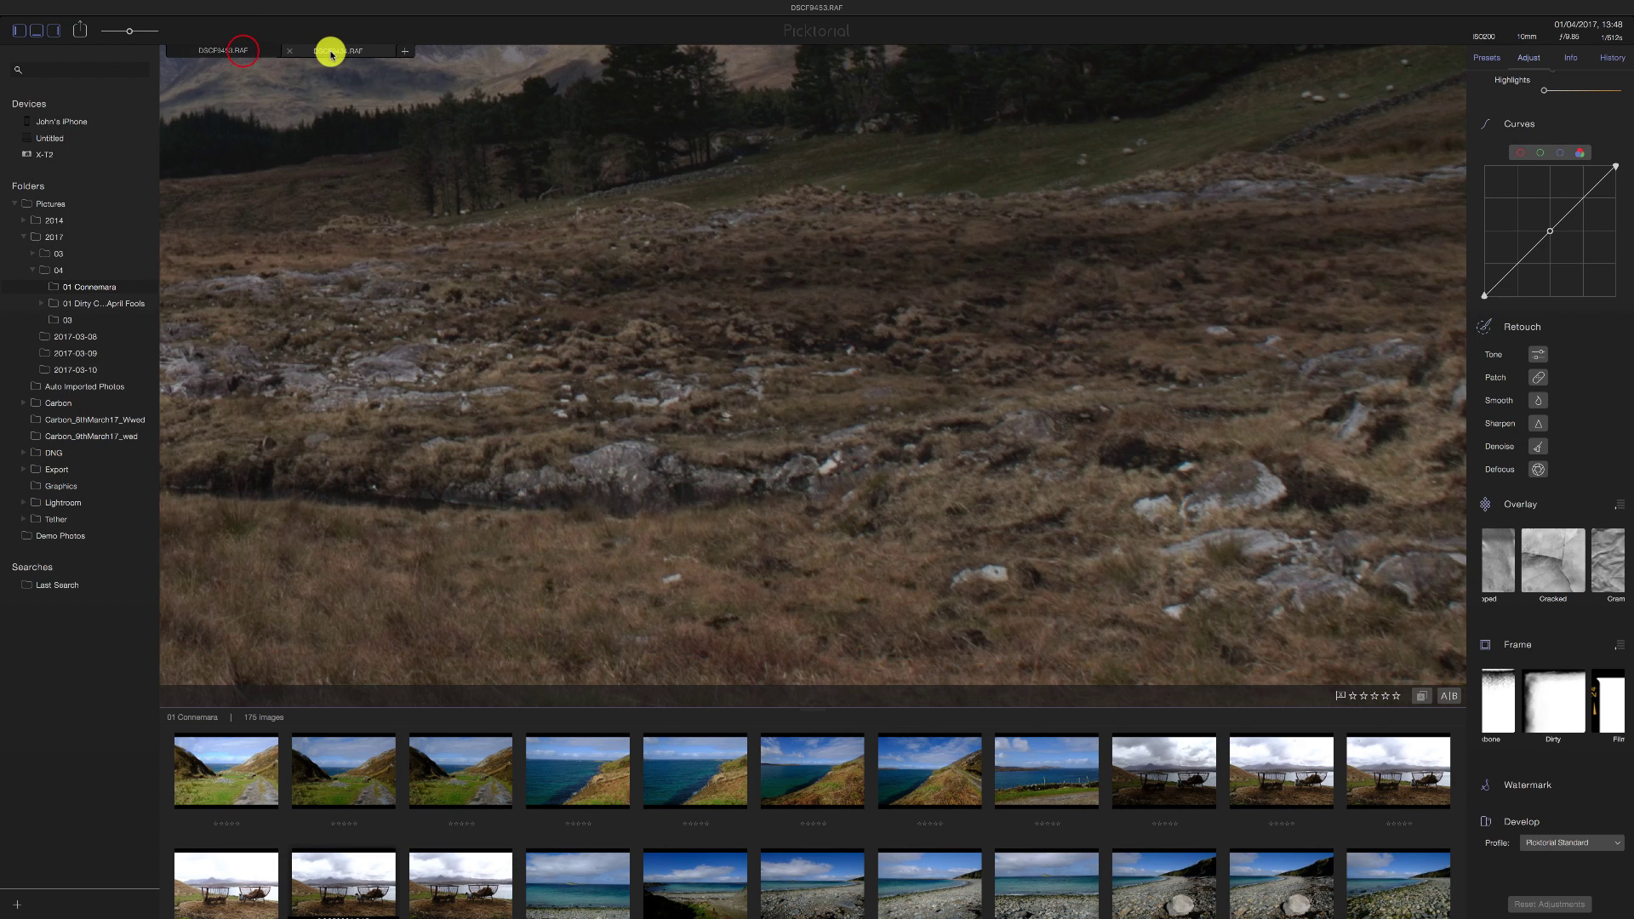
click(239, 48)
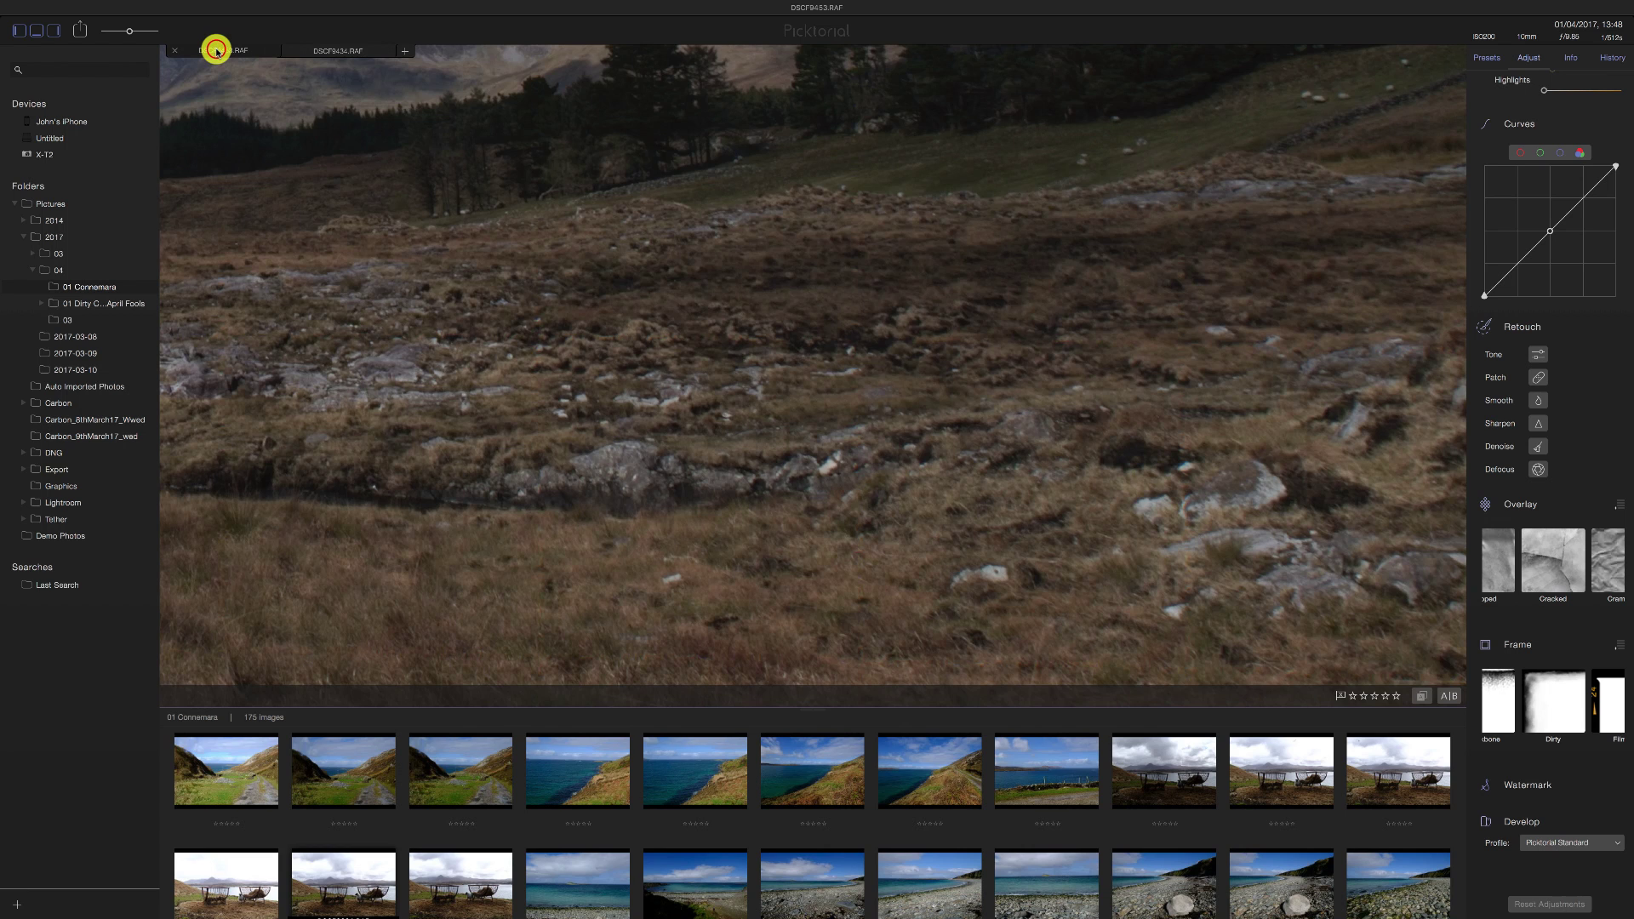
click(217, 51)
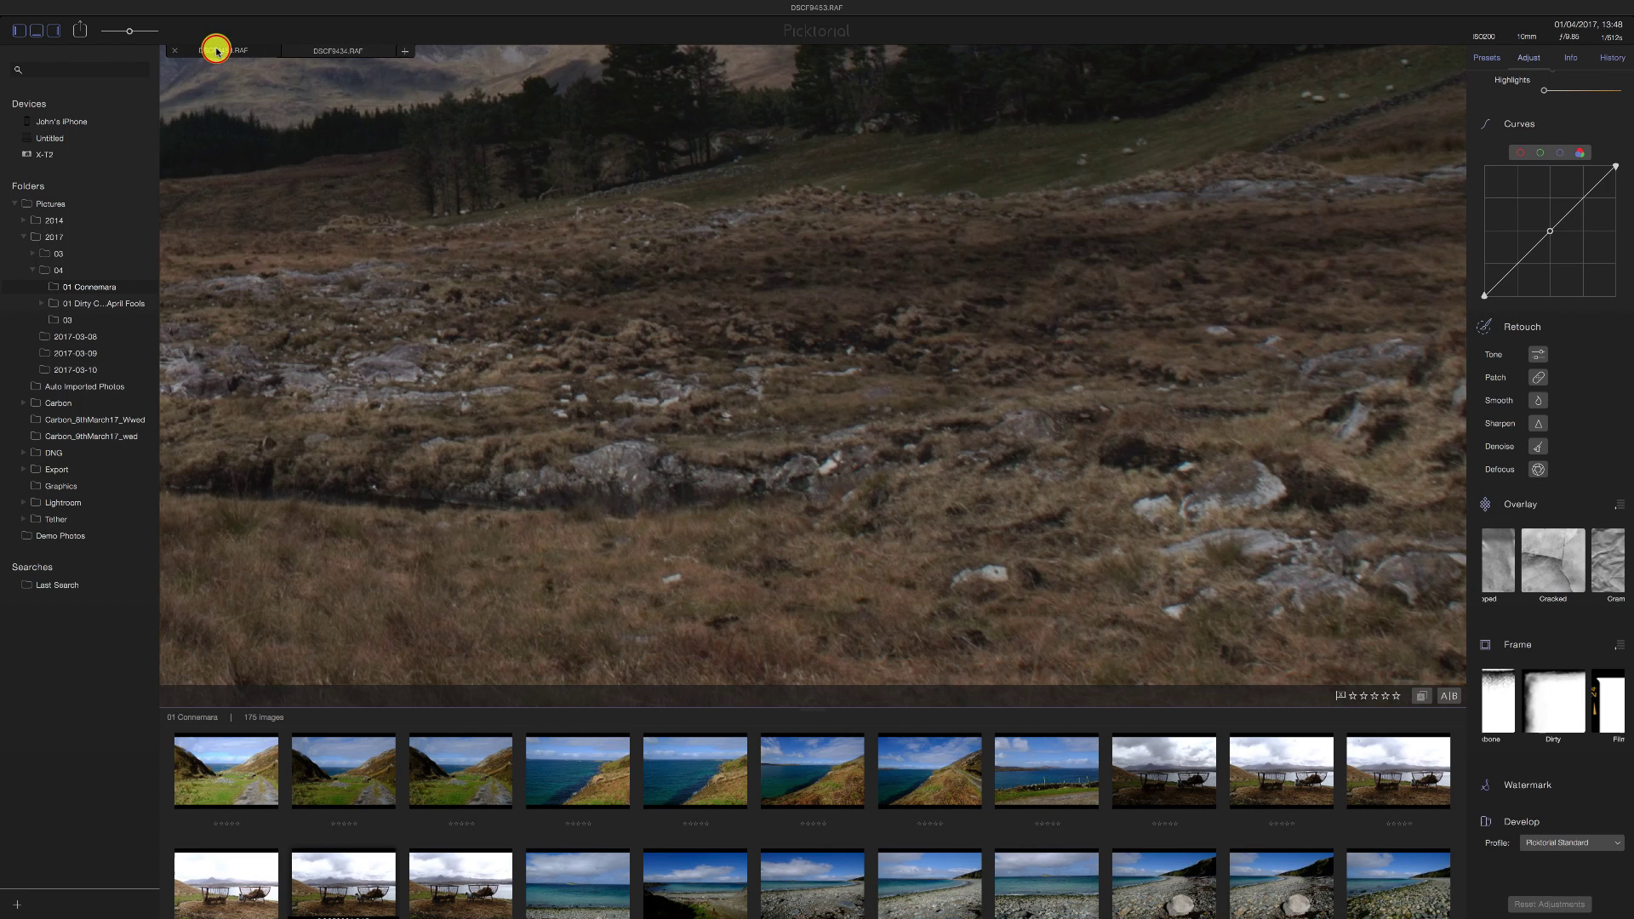
click(317, 52)
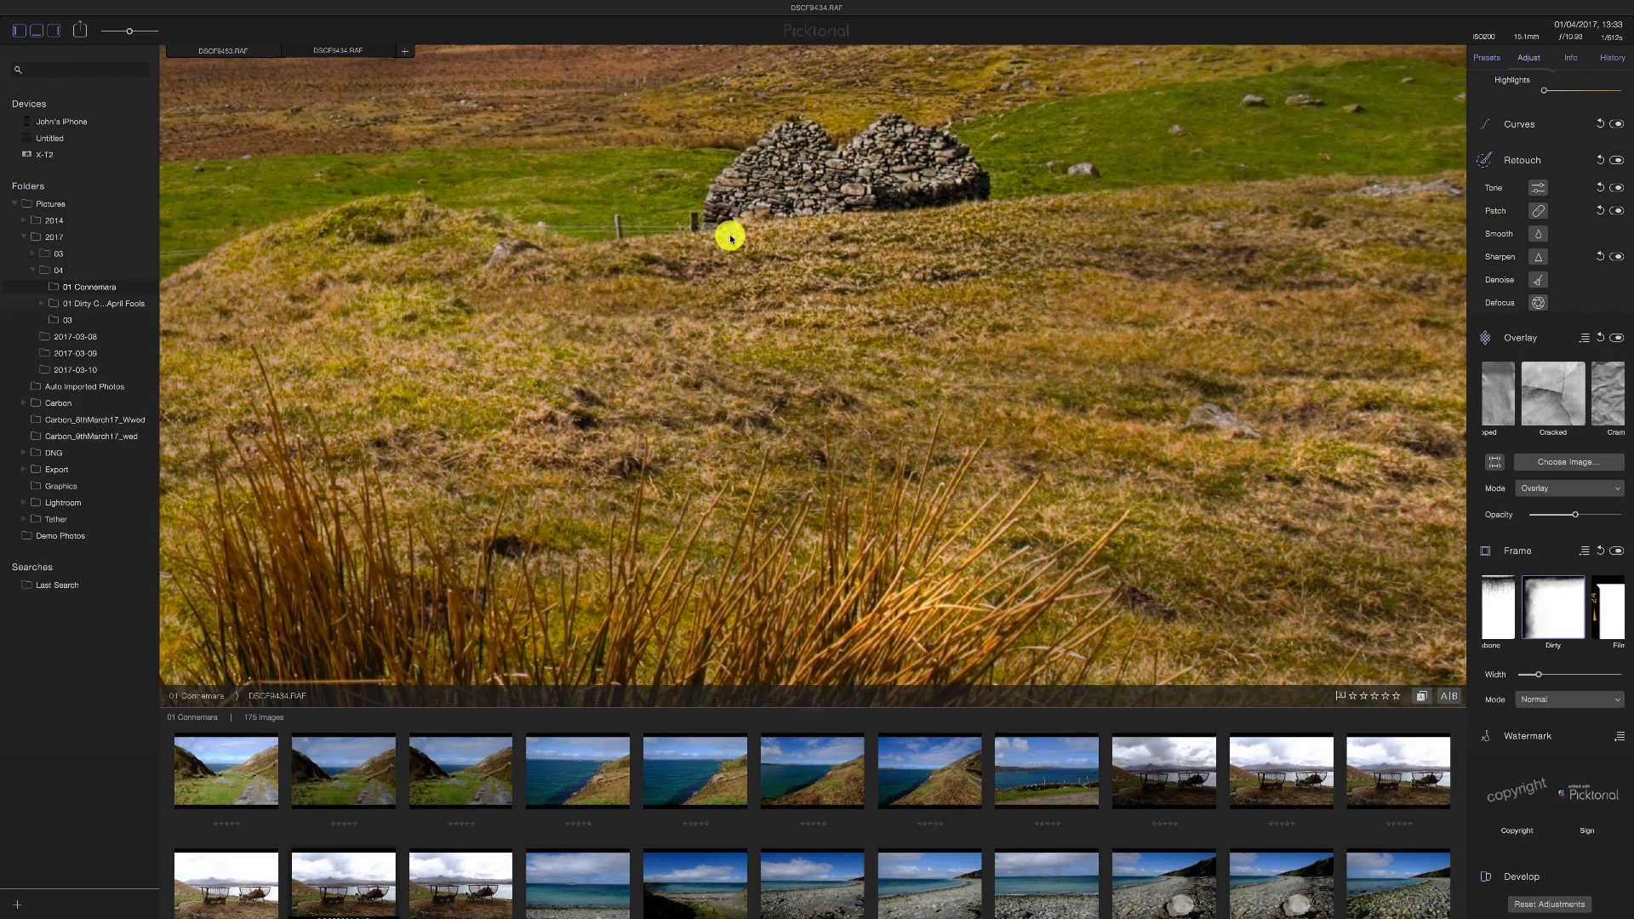
- Inspect the distant mountains and sky up close and return to an overview of the photo
click(822, 181)
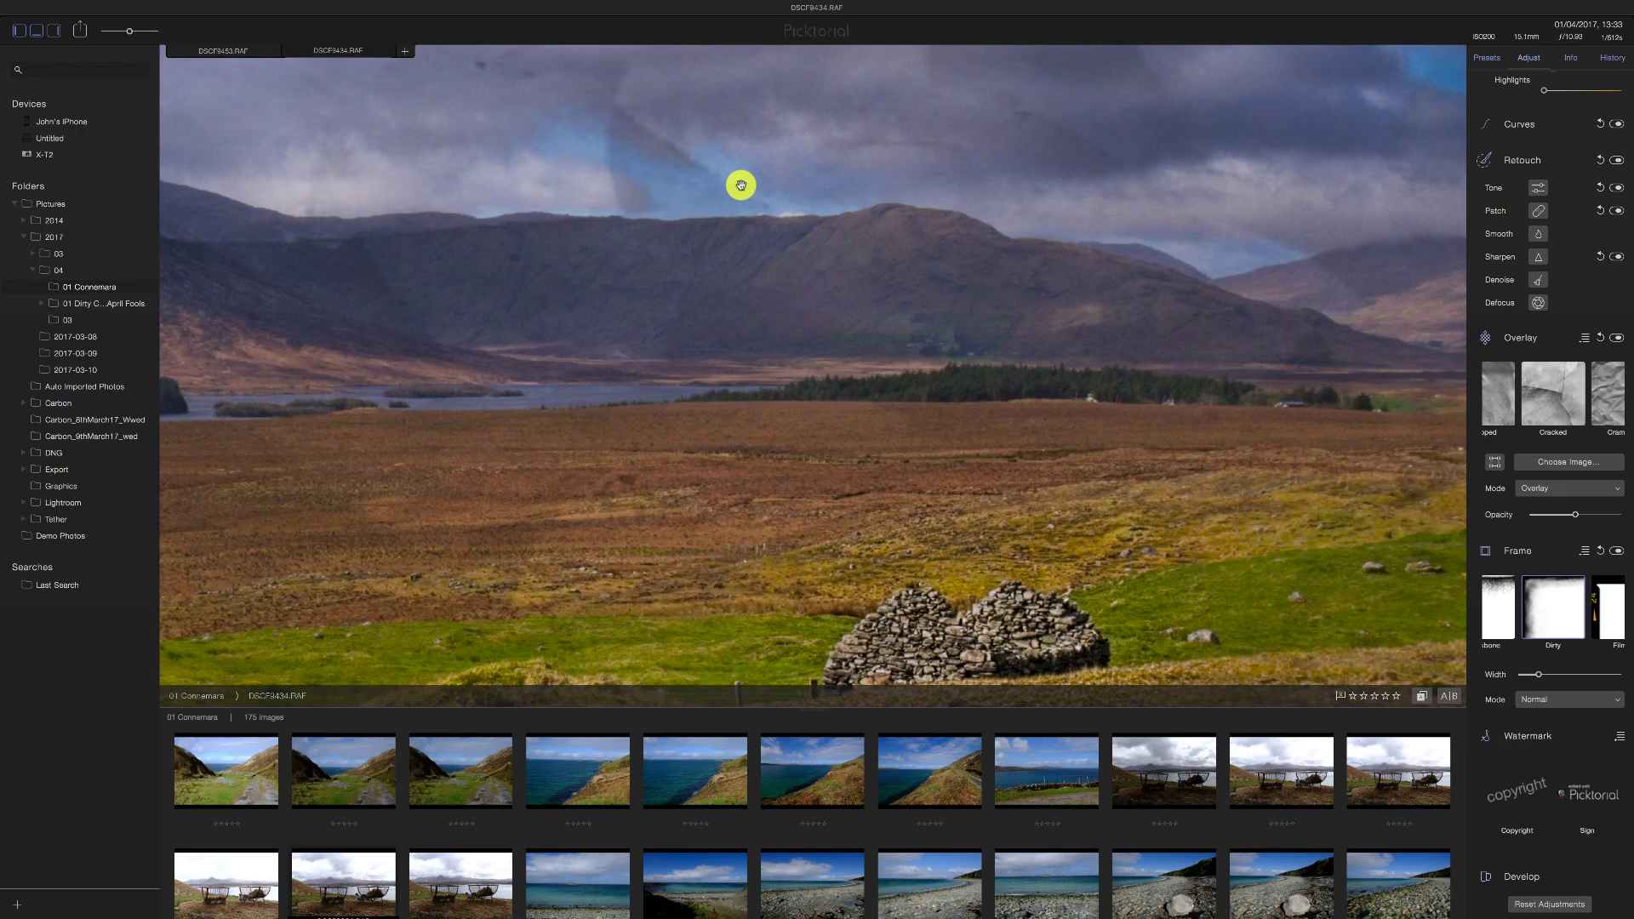
scroll(740, 185, down, 2)
scroll(741, 185, down, 5)
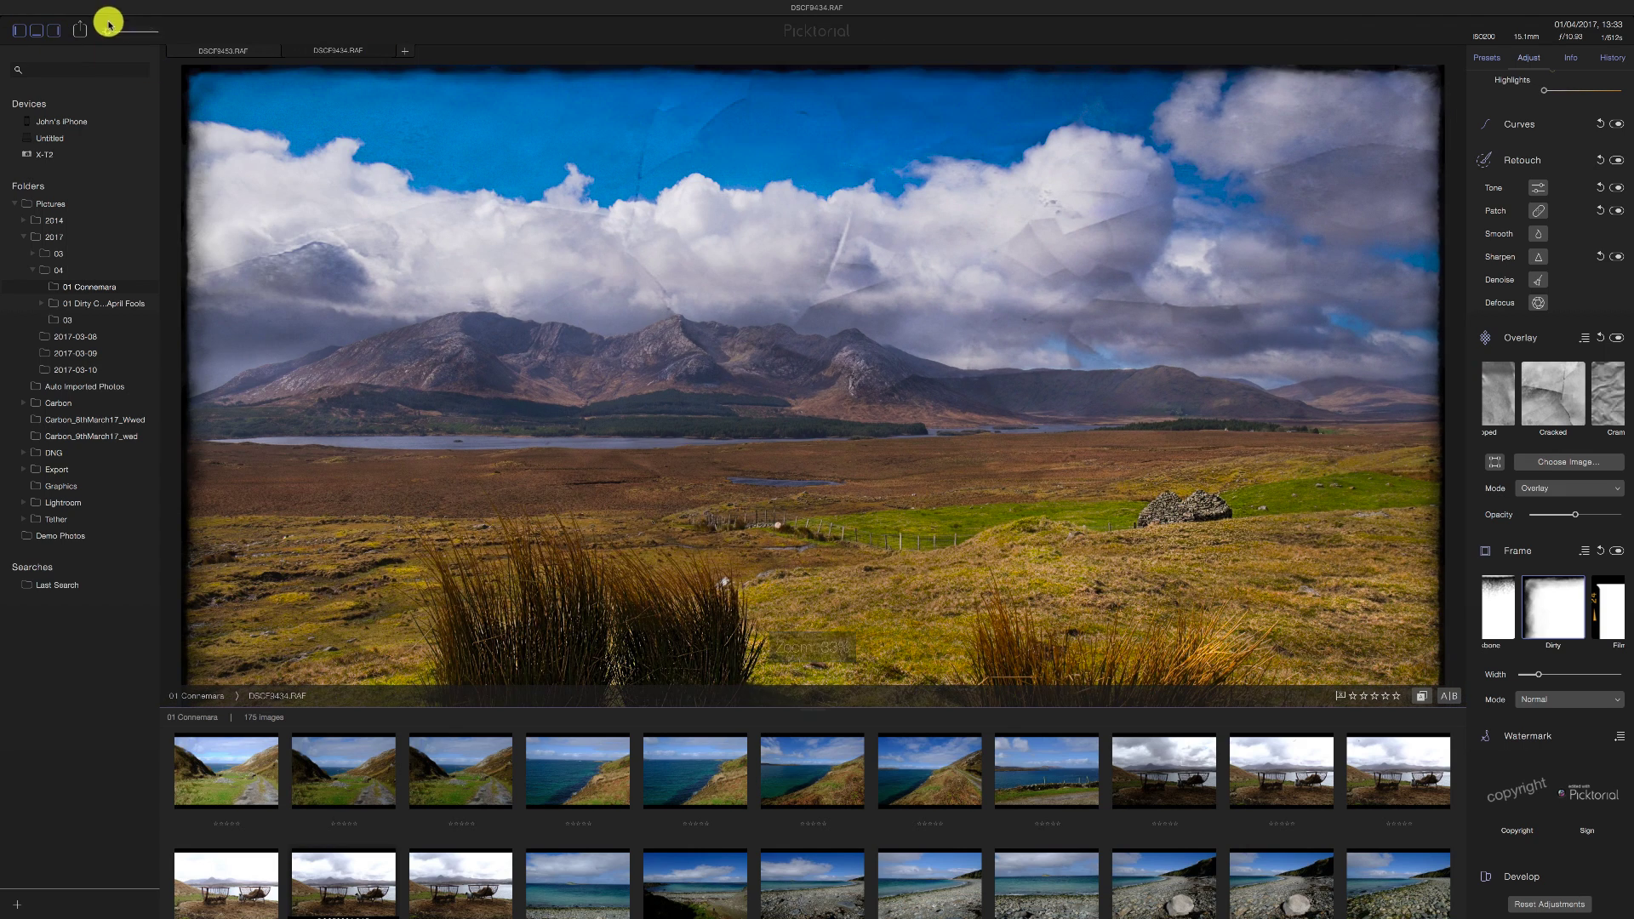
- Open the folder export options for the photo, and try out a flag and a three-star rating on it
click(80, 31)
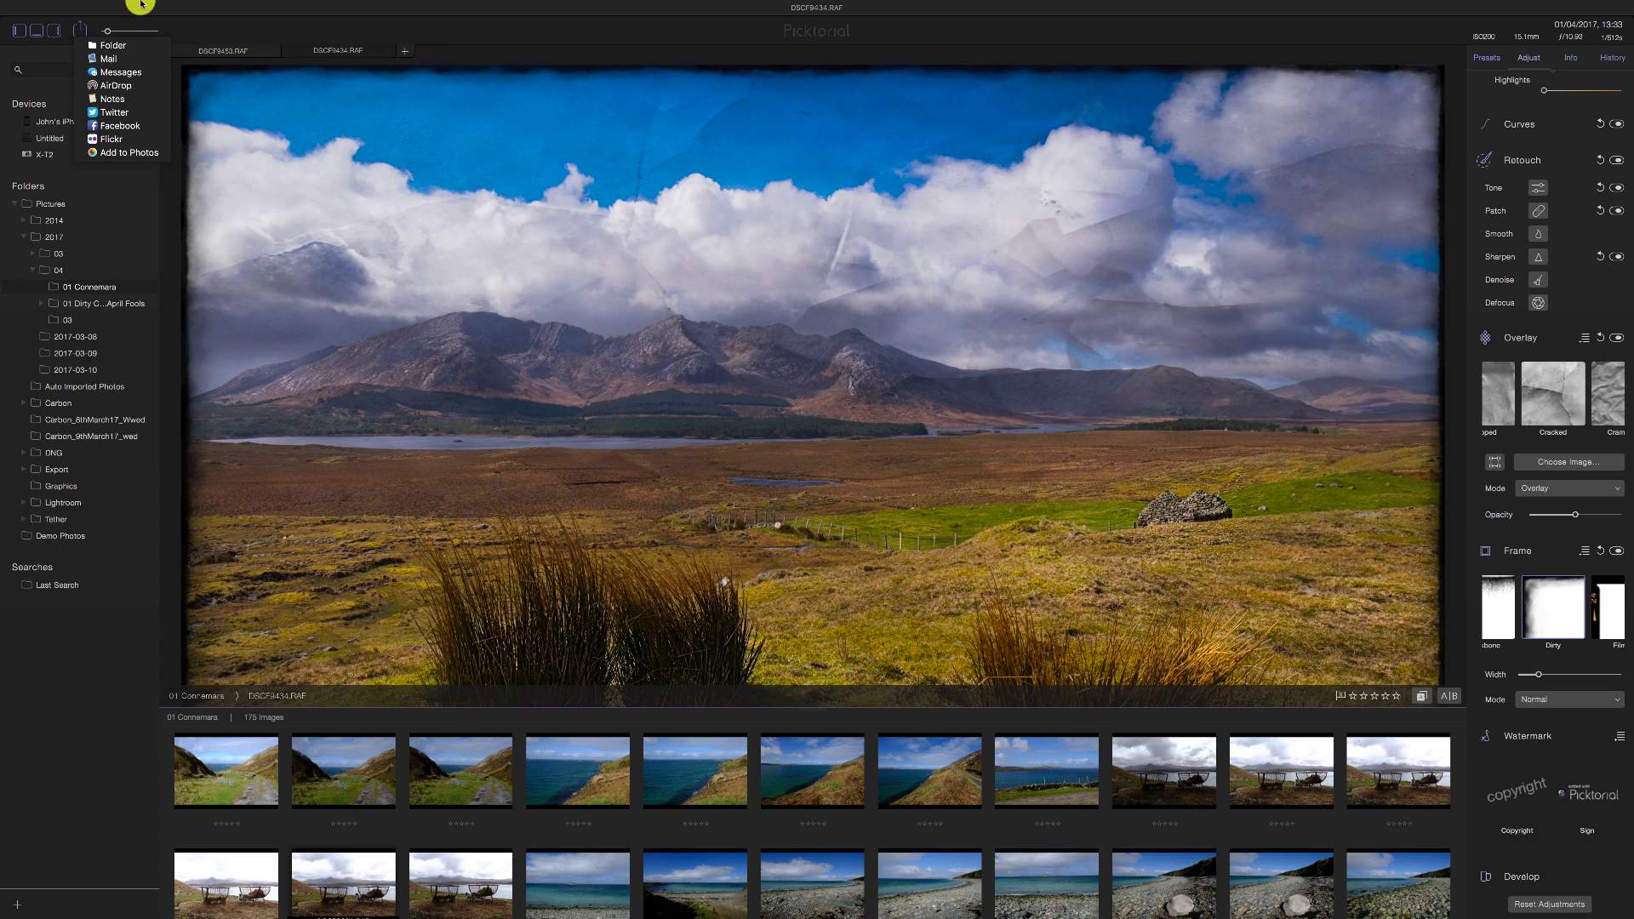
click(112, 47)
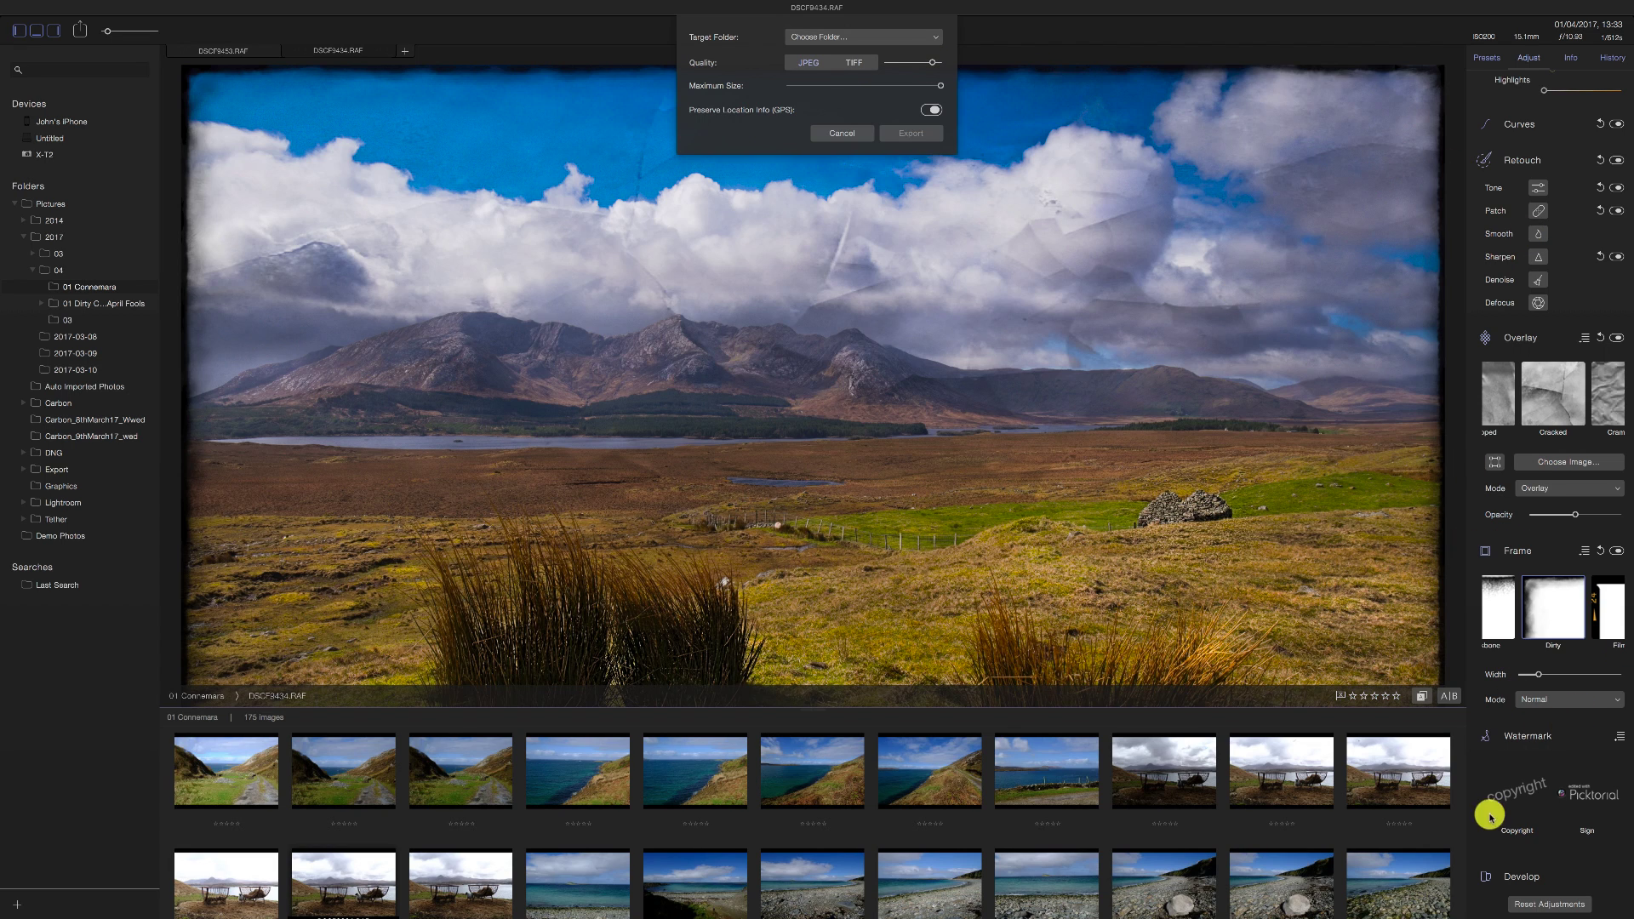
key(3)
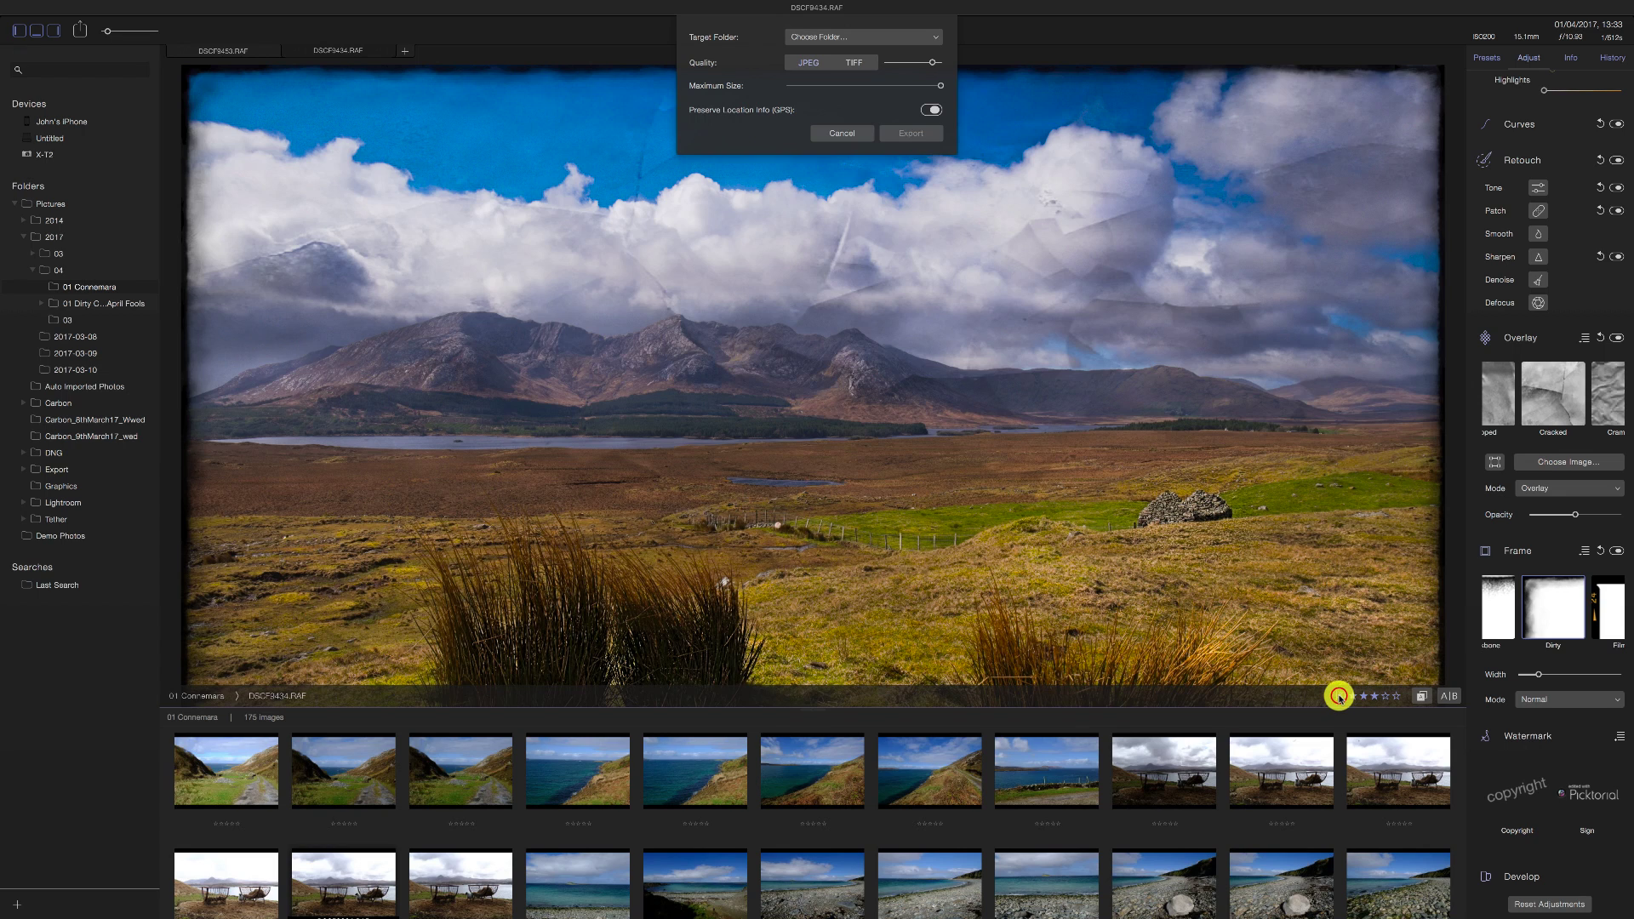
click(1340, 697)
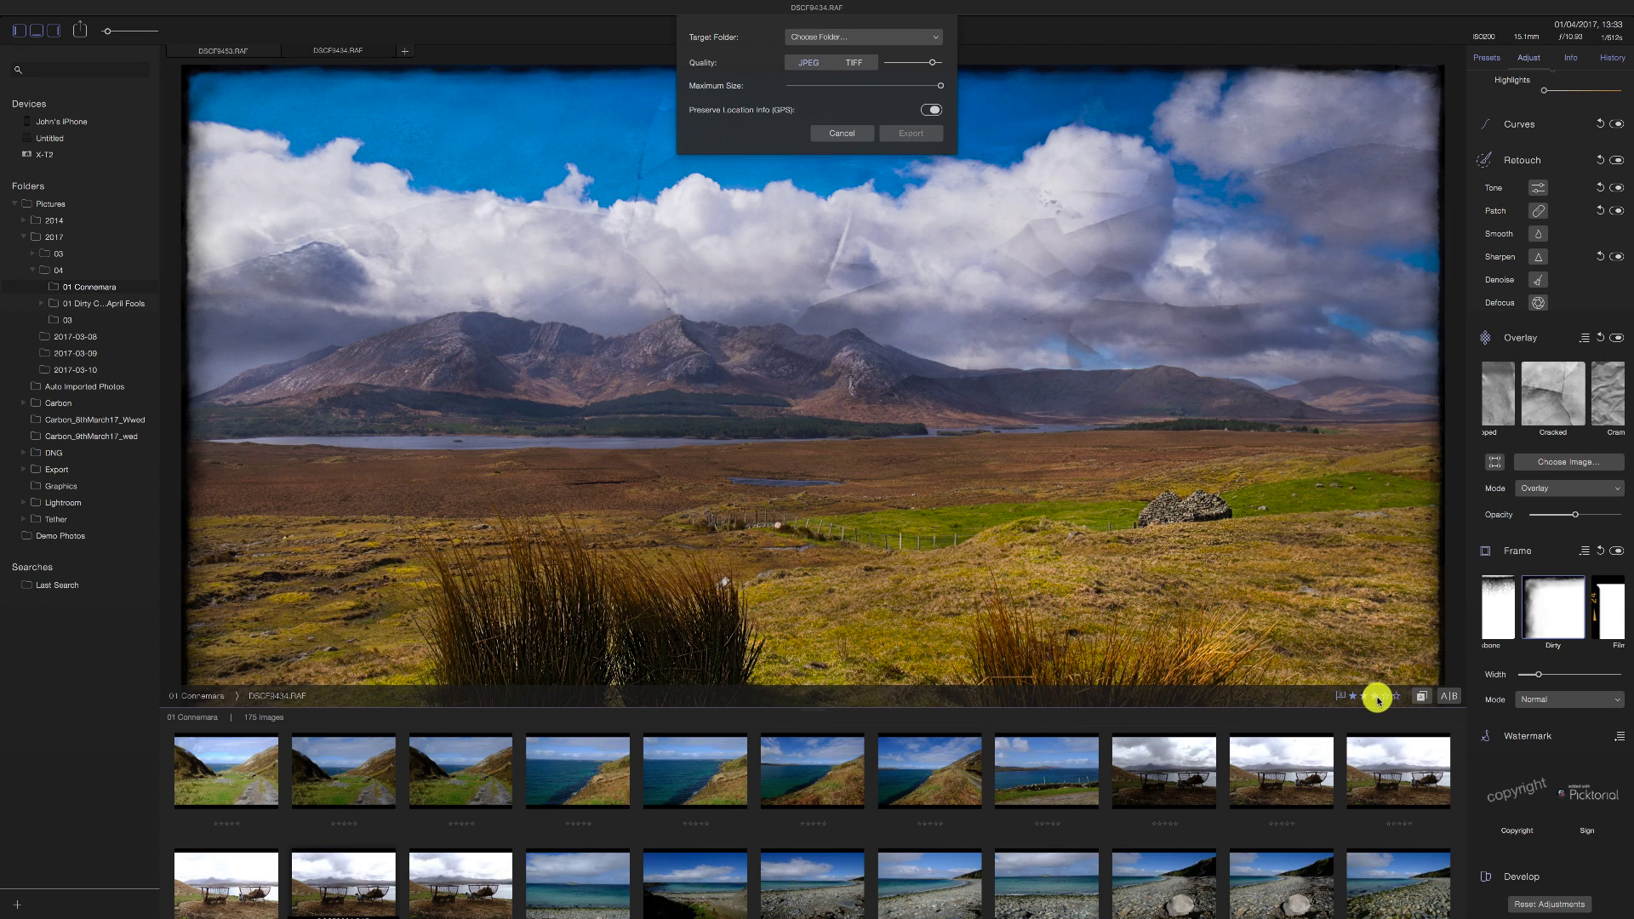
click(1370, 697)
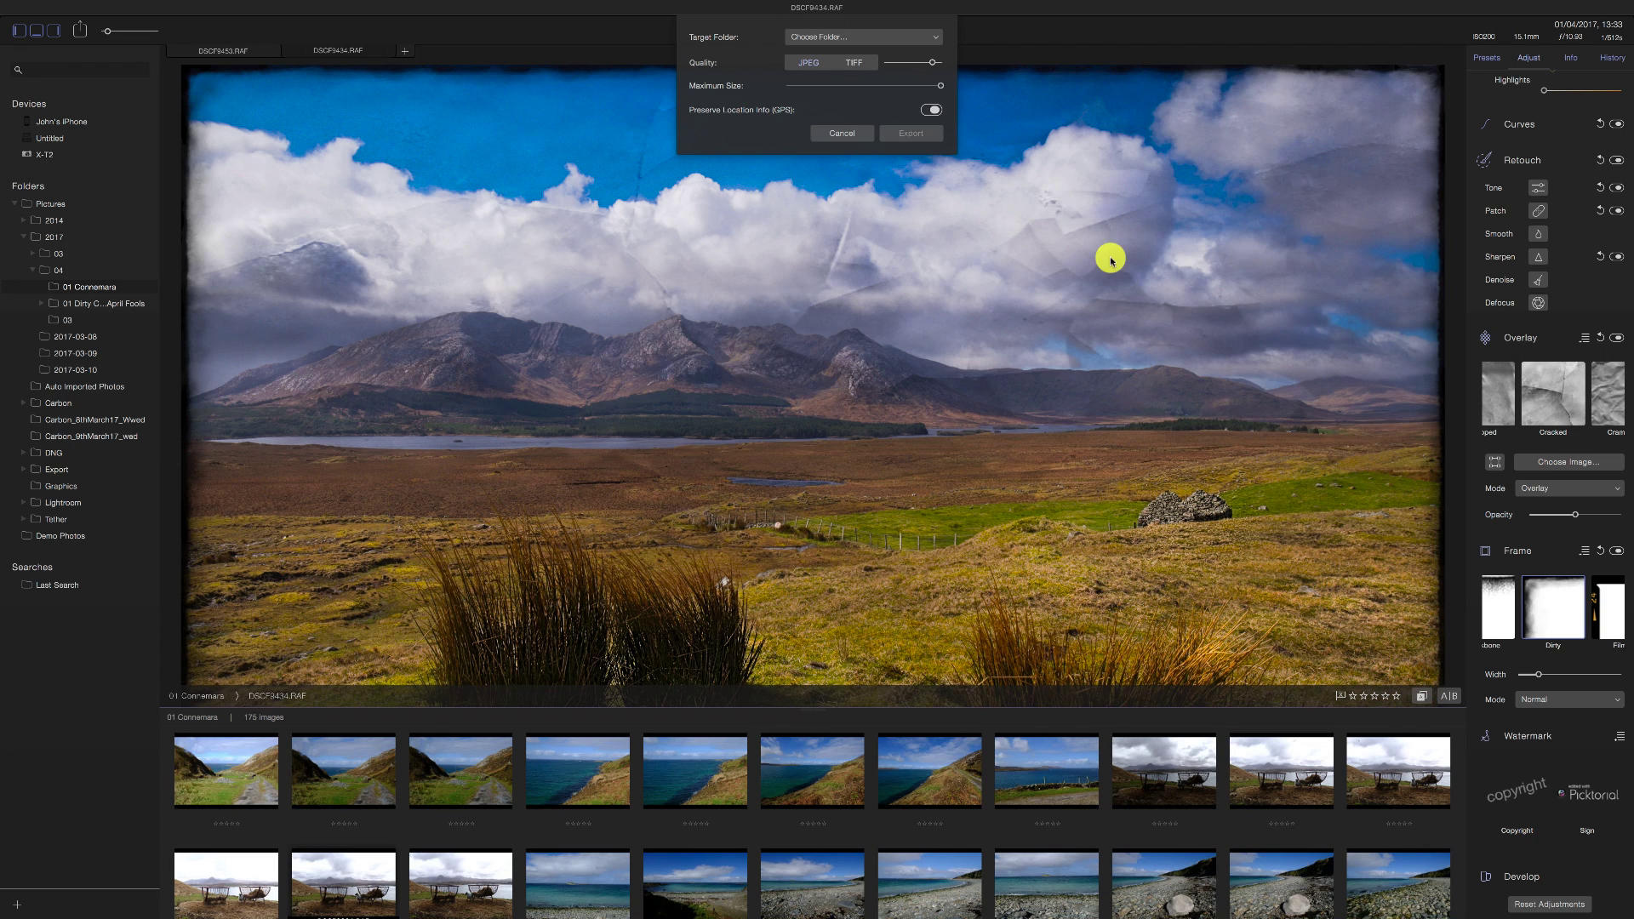
- Cancel the folder export and try the photo's flag and star rating again
click(846, 134)
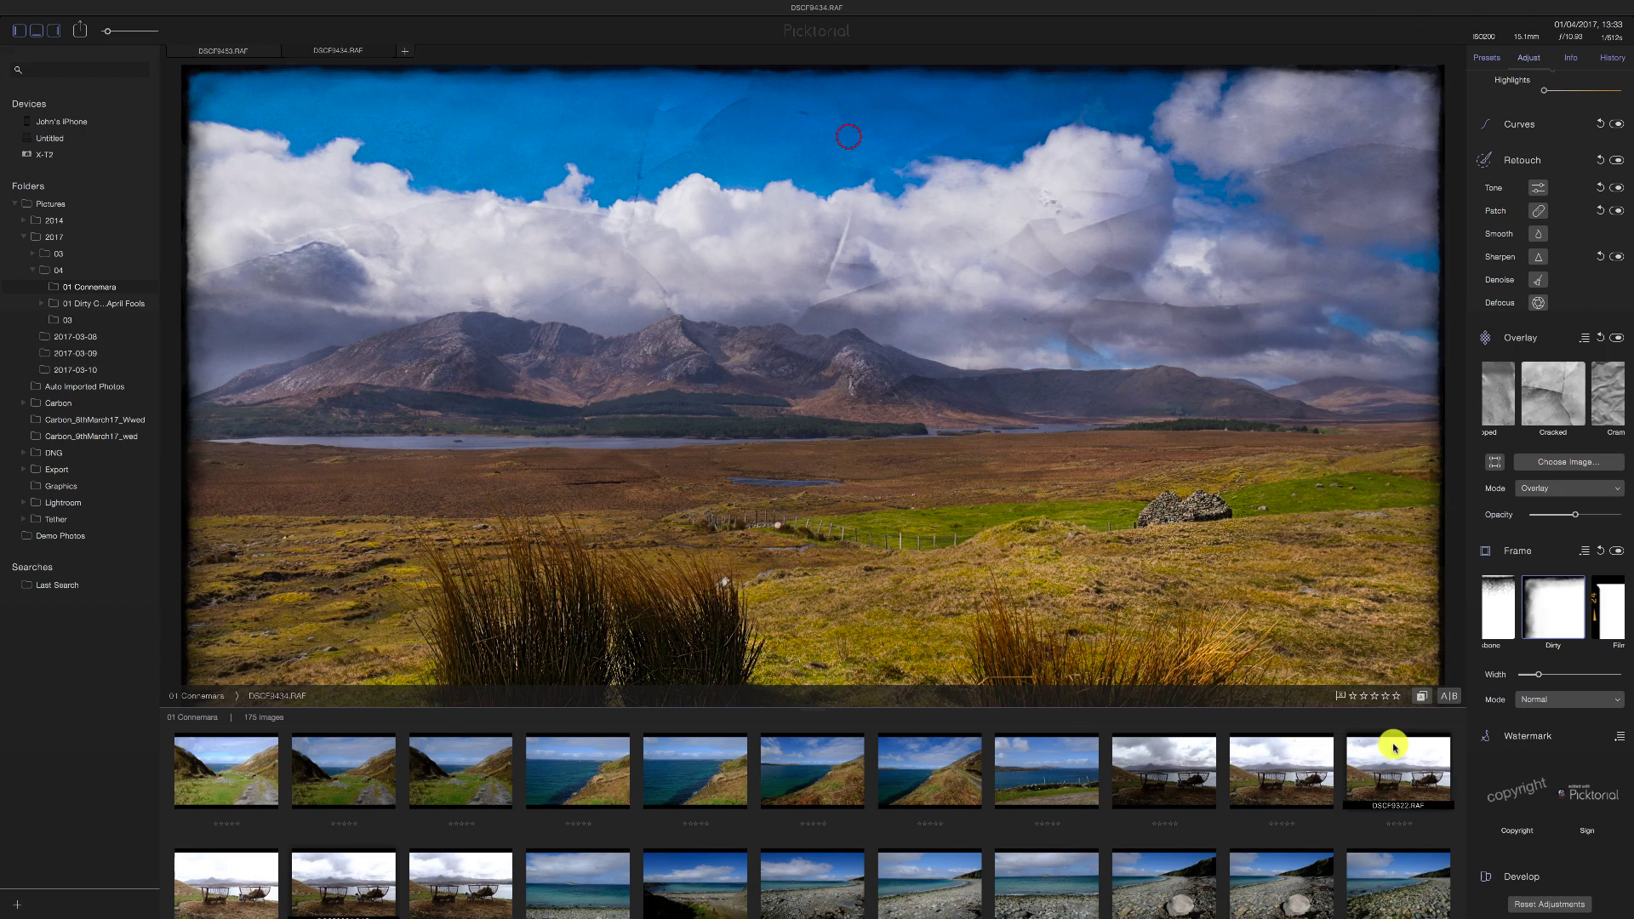
click(1342, 696)
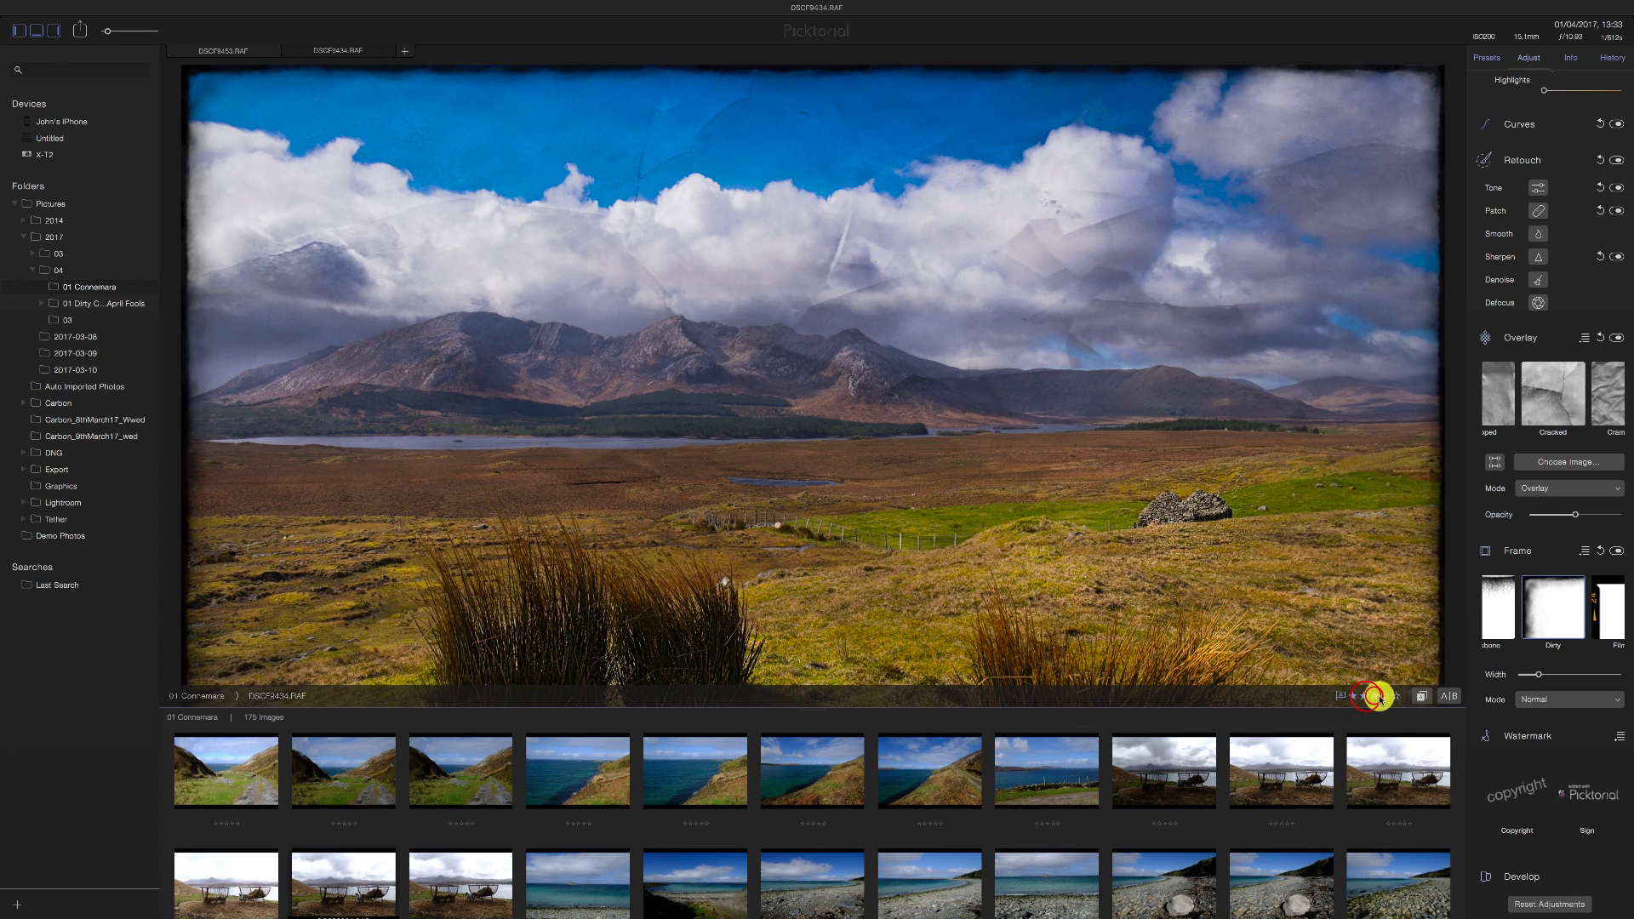
- Rate DSCF9434.RAF four stars and check the photo's unedited version
click(1380, 695)
click(1383, 697)
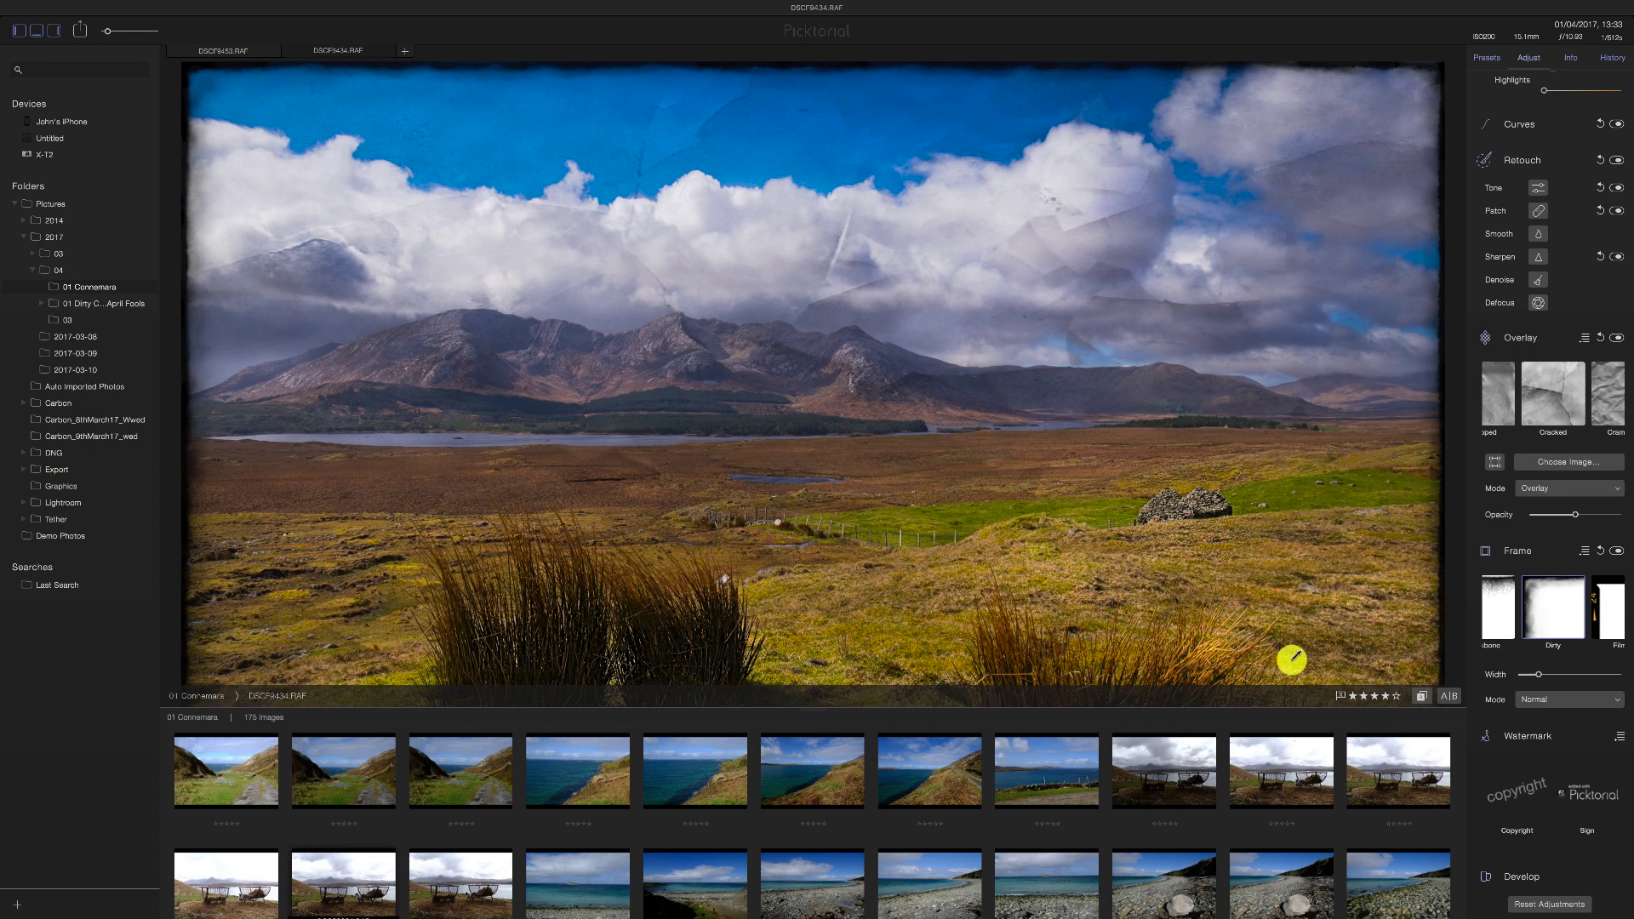
click(1423, 696)
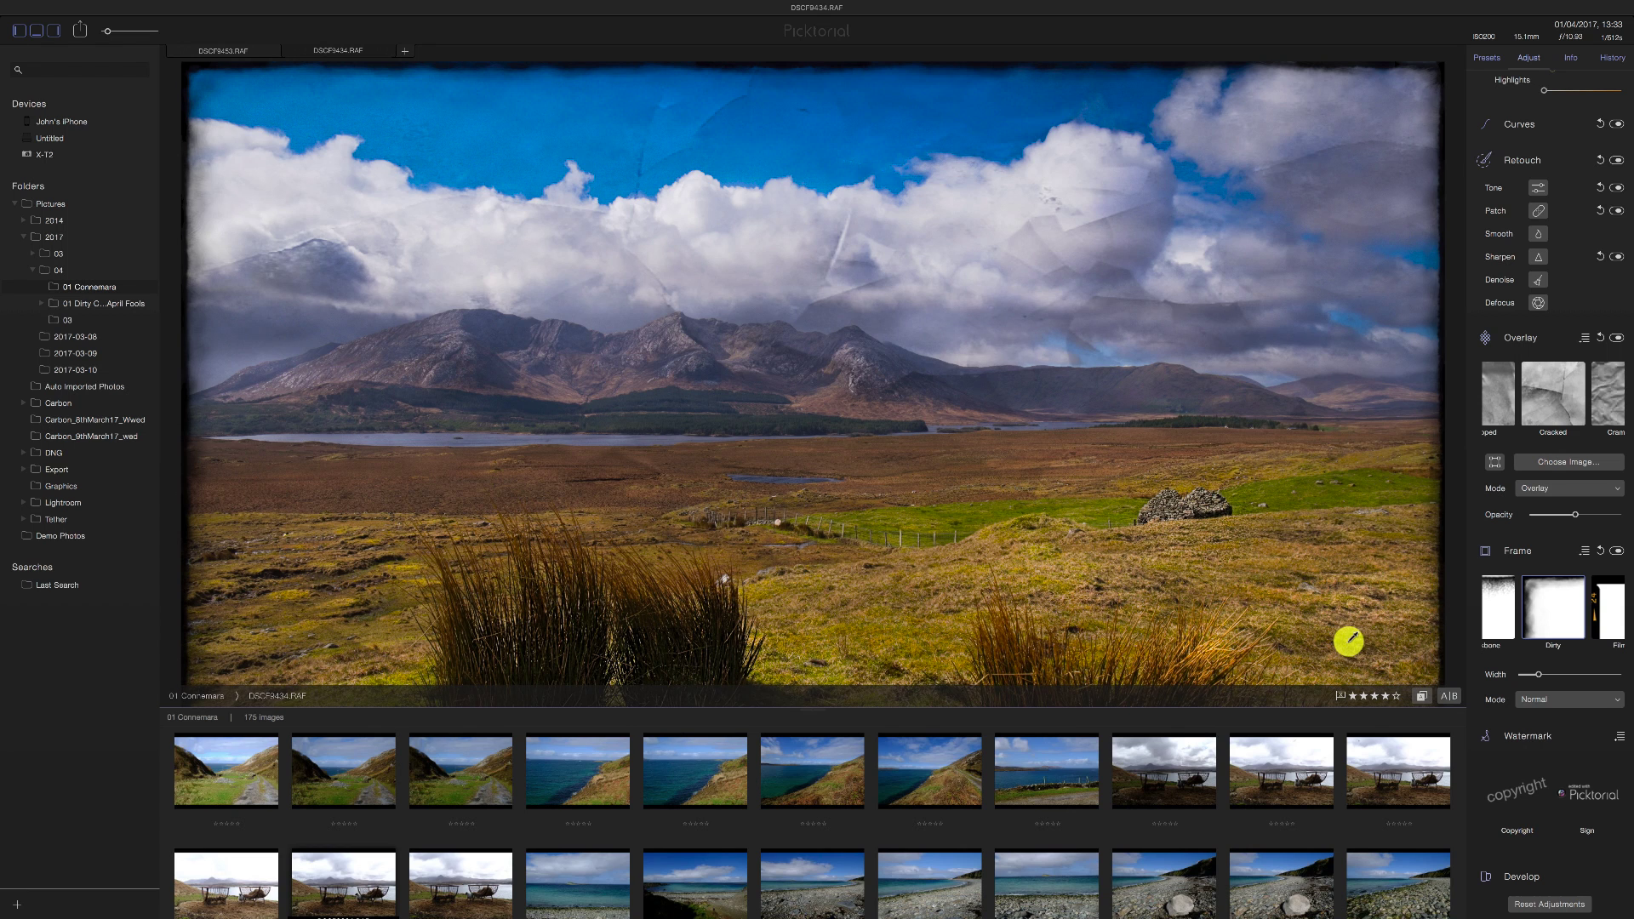
- Try the White Balance picker from the Light adjustments on the grass below the stone pile
scroll(1527, 303, up, 5)
scroll(1527, 303, up, 10)
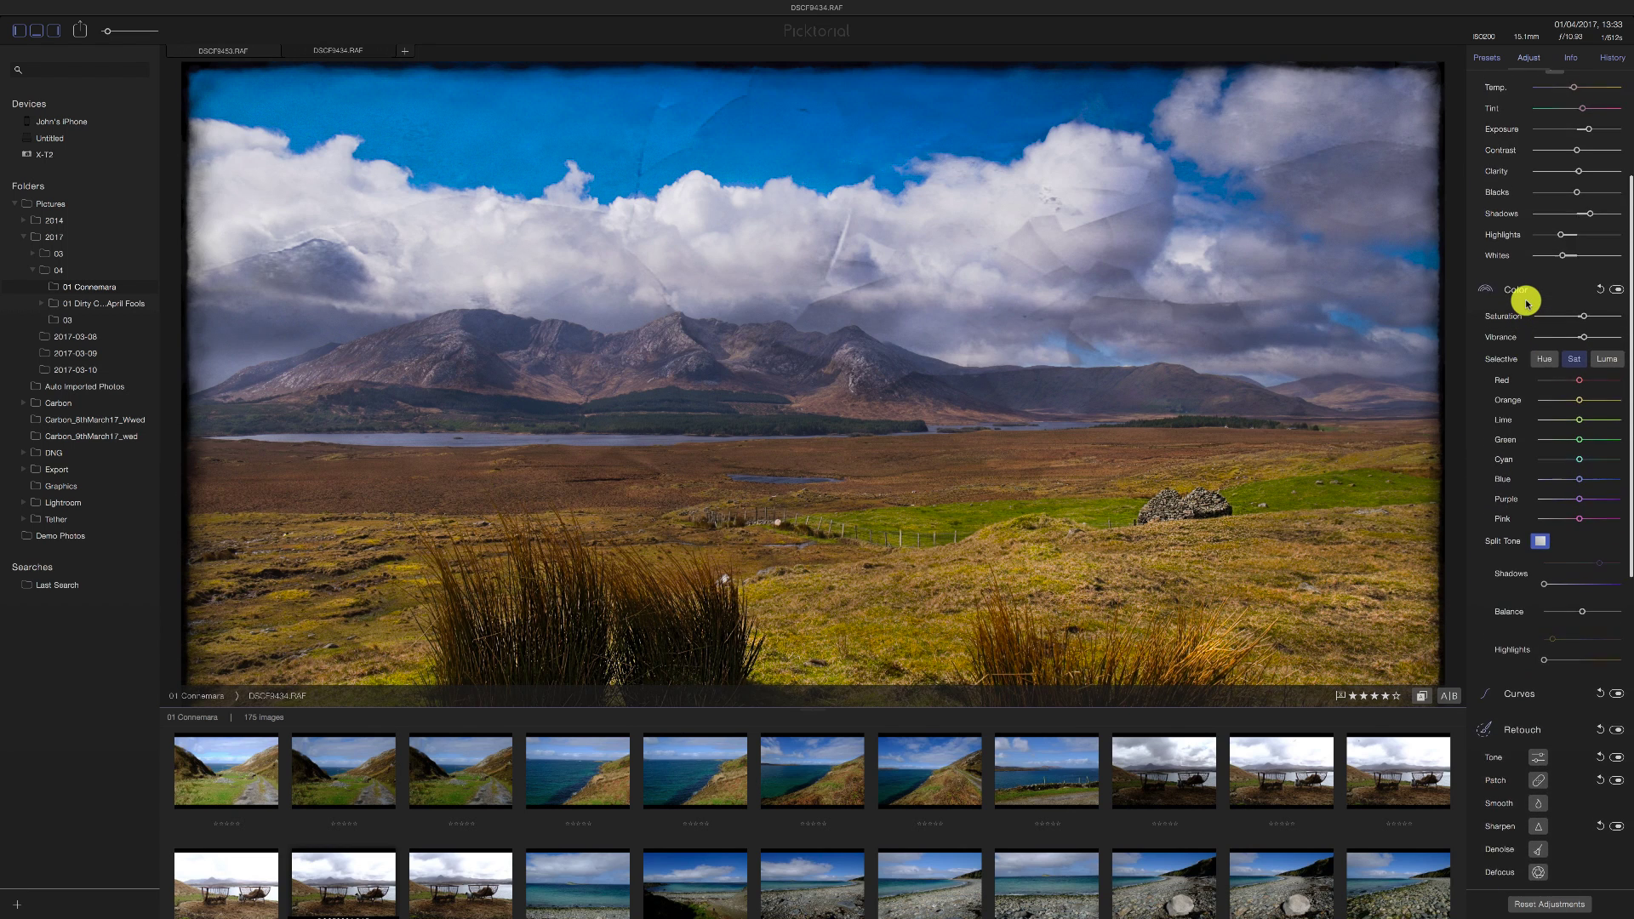
scroll(1526, 303, up, 2)
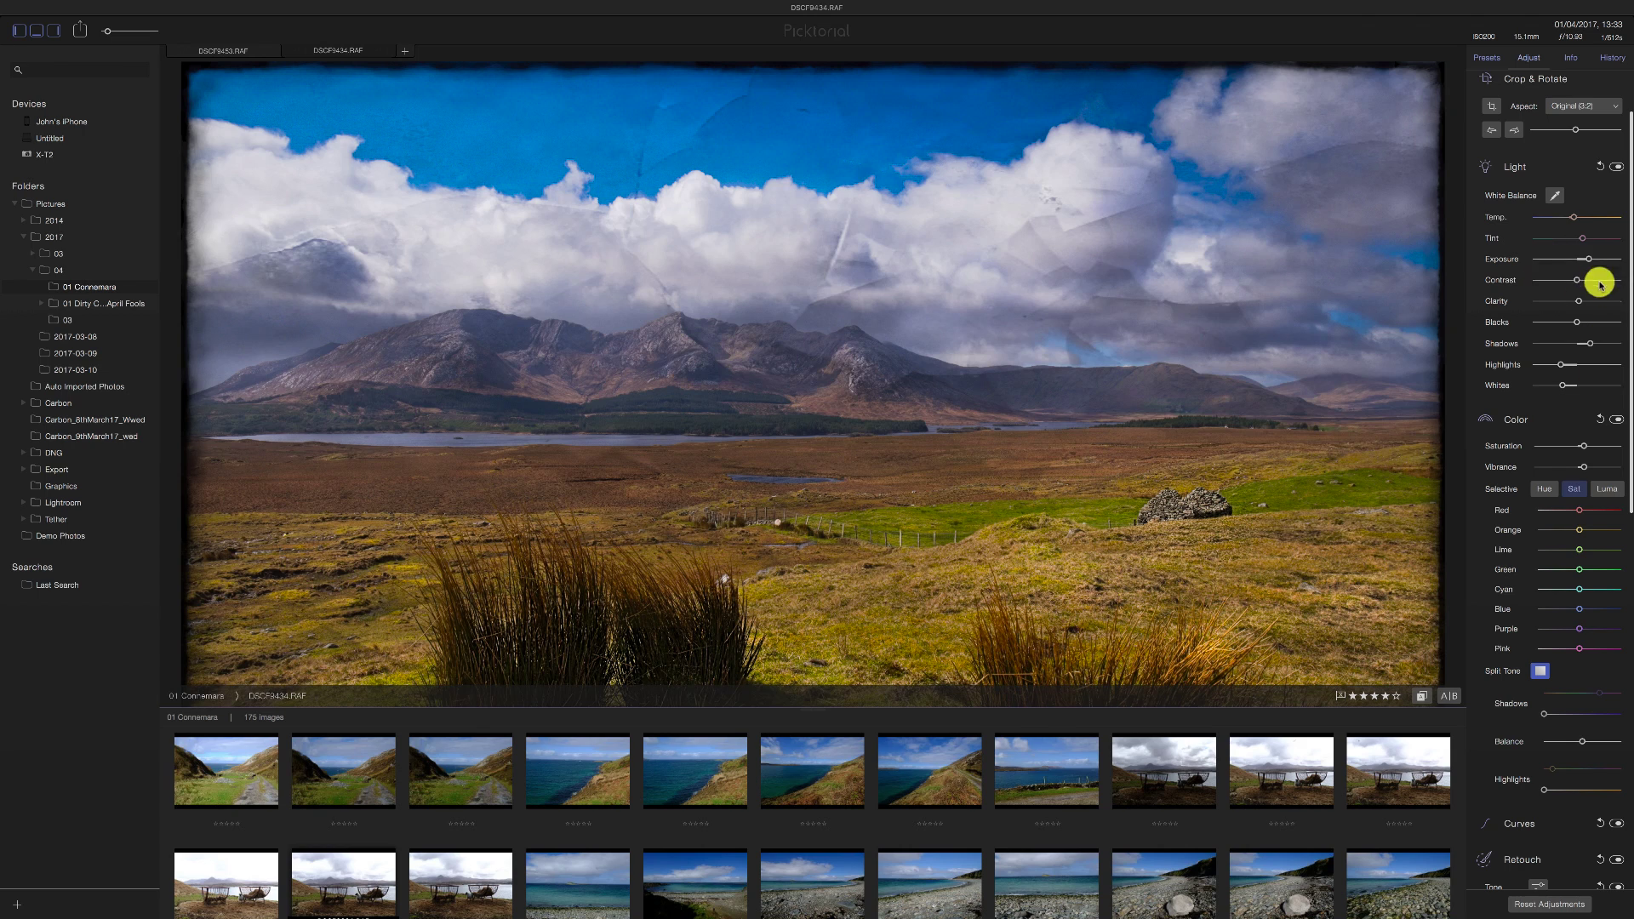
click(1547, 196)
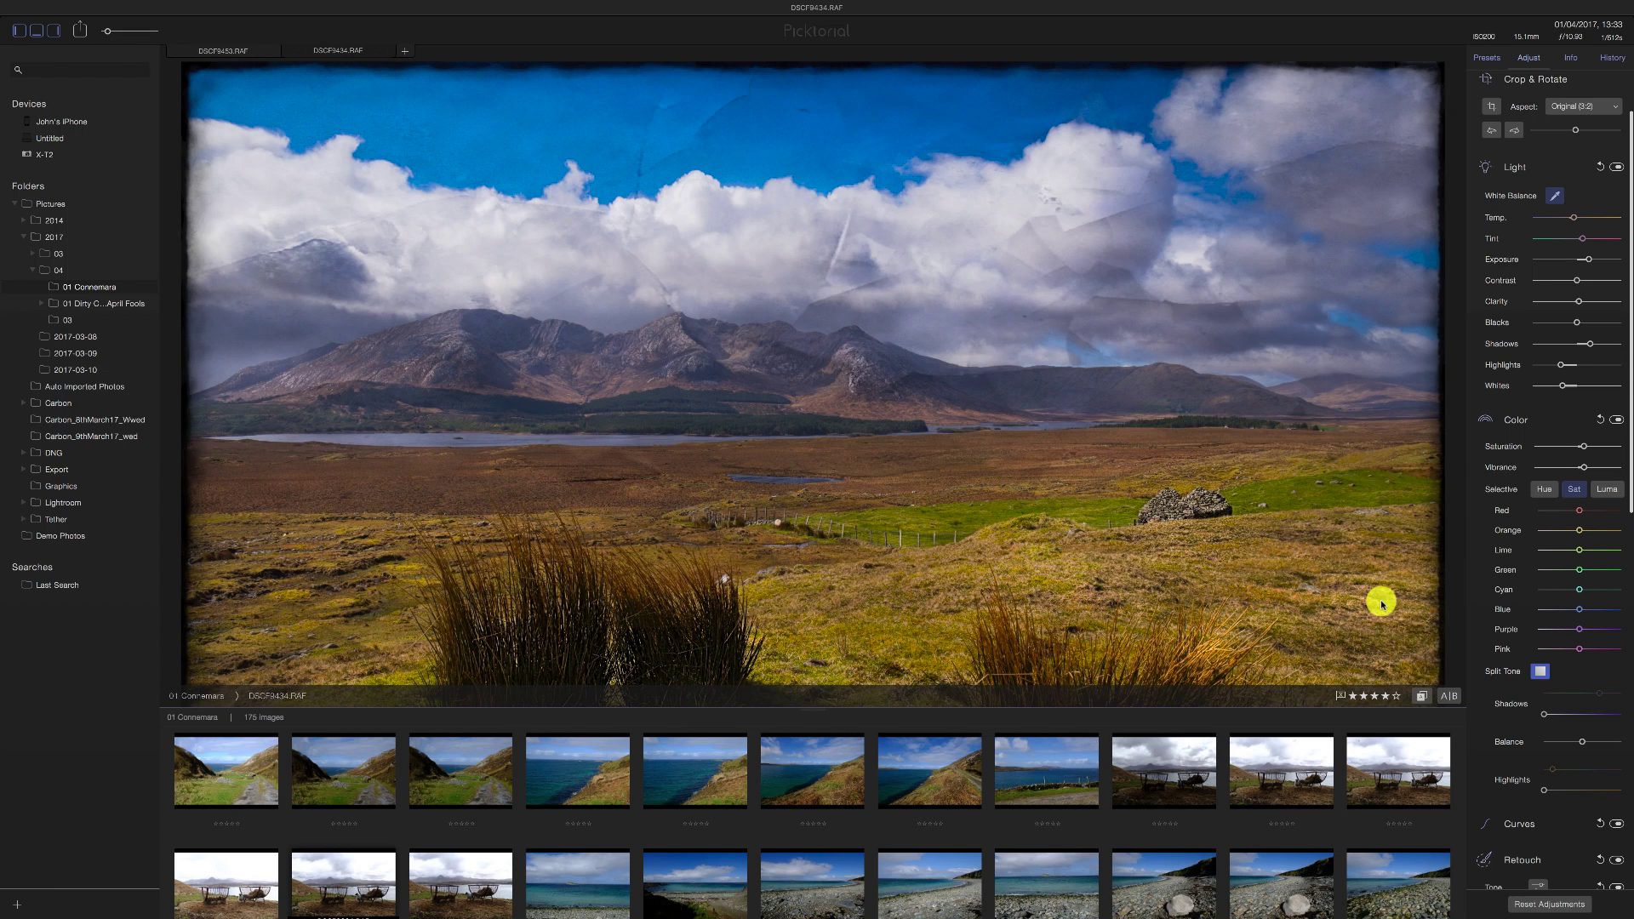
scroll(1317, 555, down, 2)
click(1317, 555)
click(1554, 196)
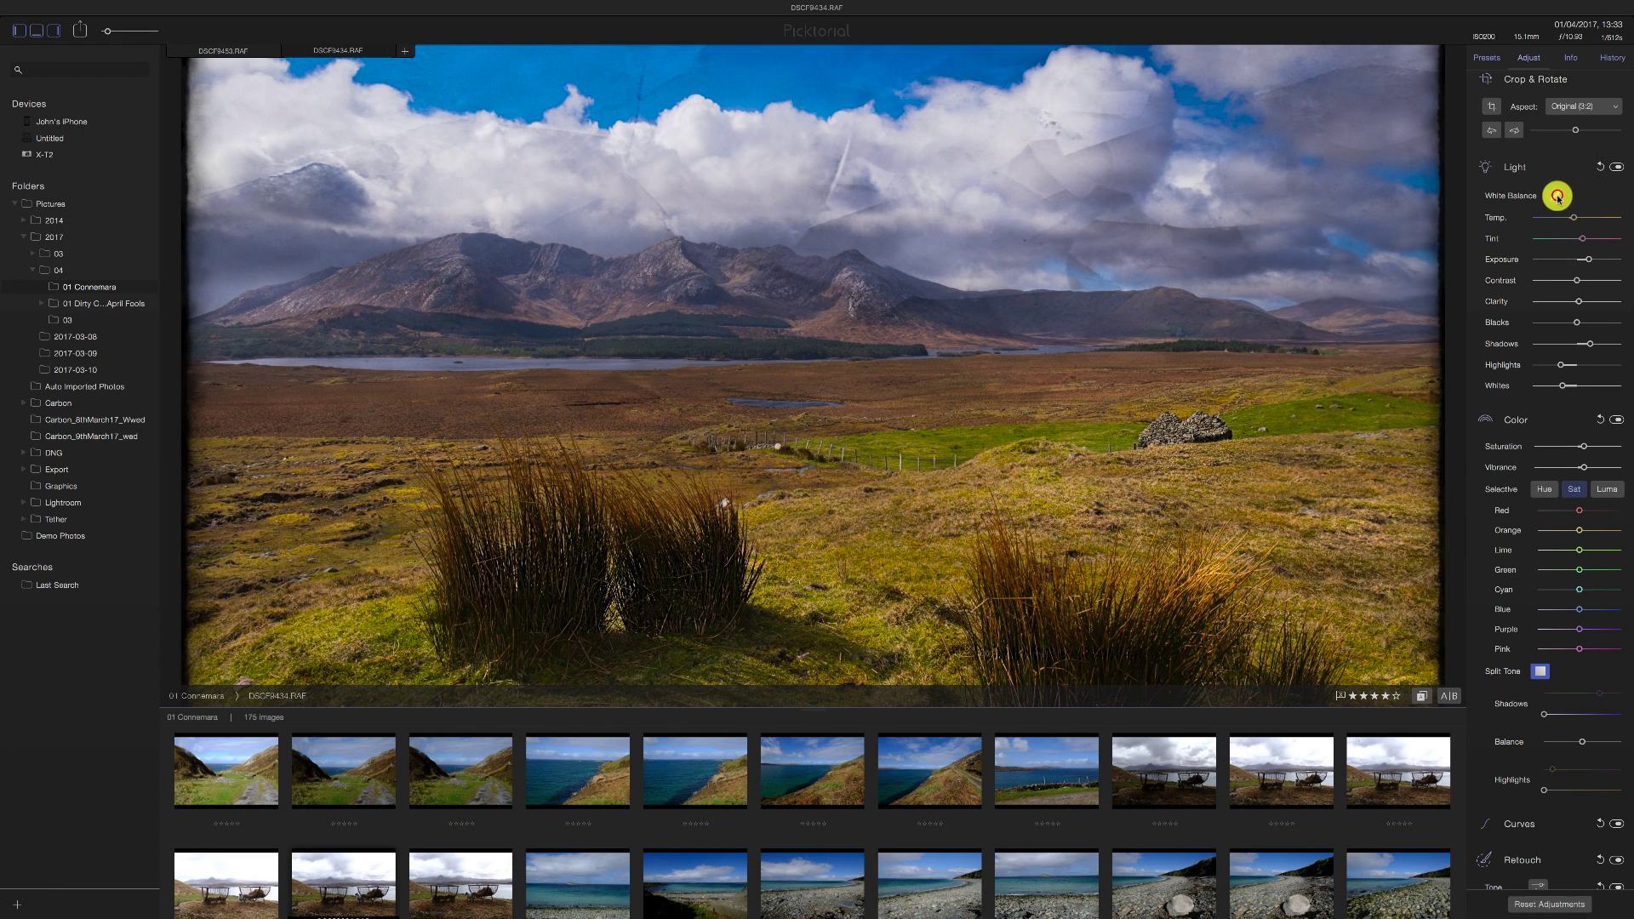
- Compare the edited landscape with its unedited original several times, ending on the edited version
click(1422, 700)
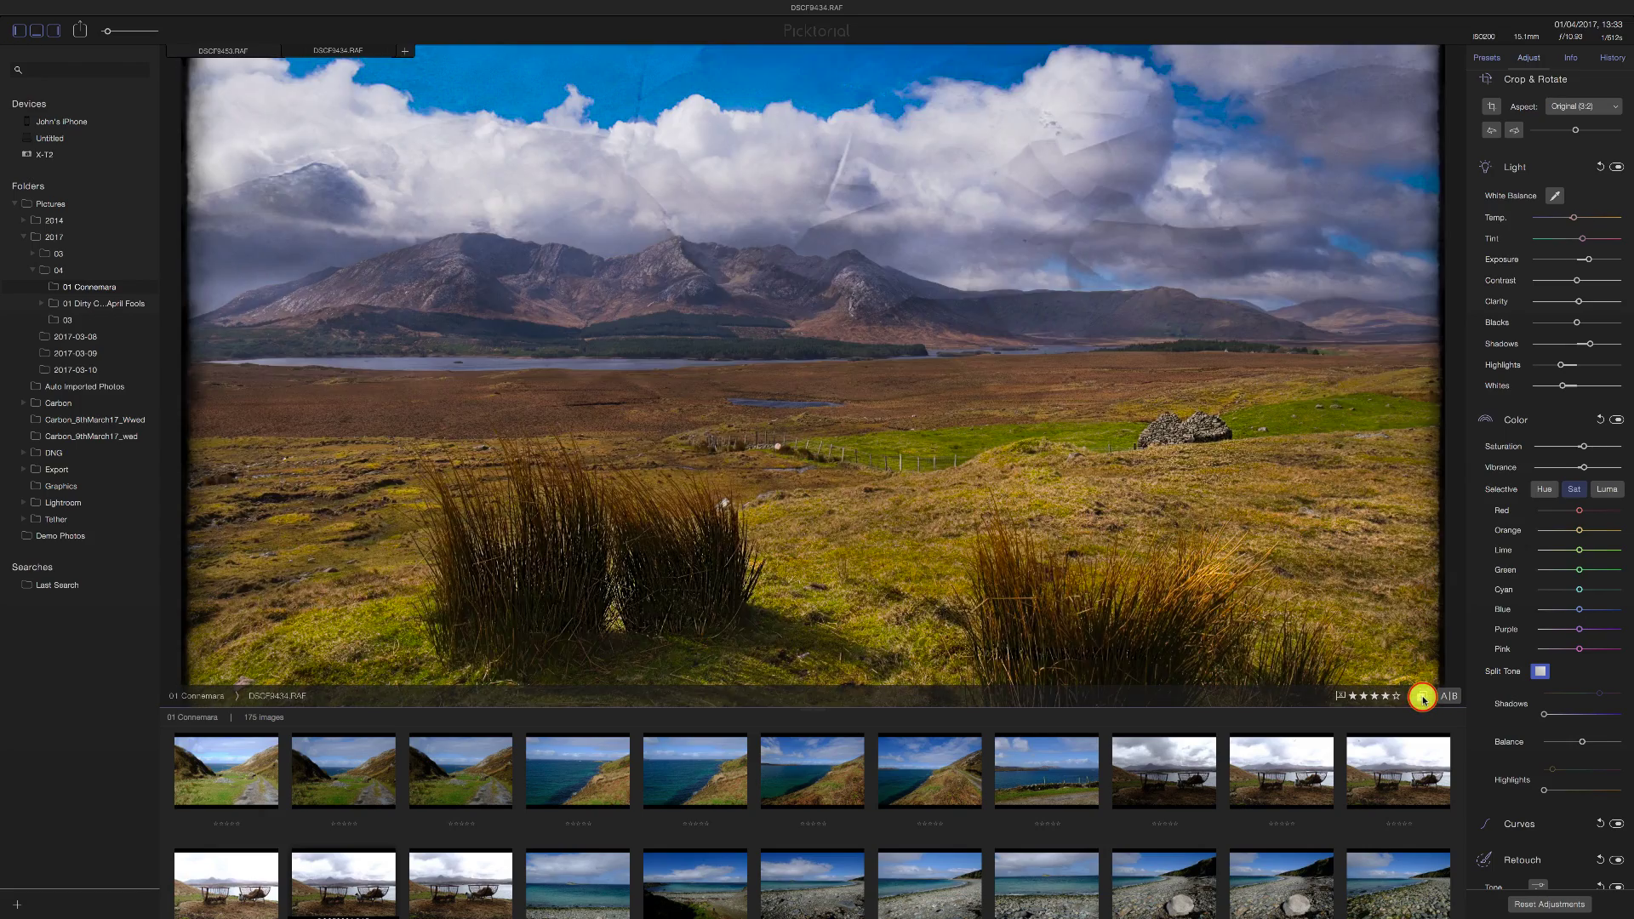
click(1423, 699)
click(1422, 699)
click(1423, 700)
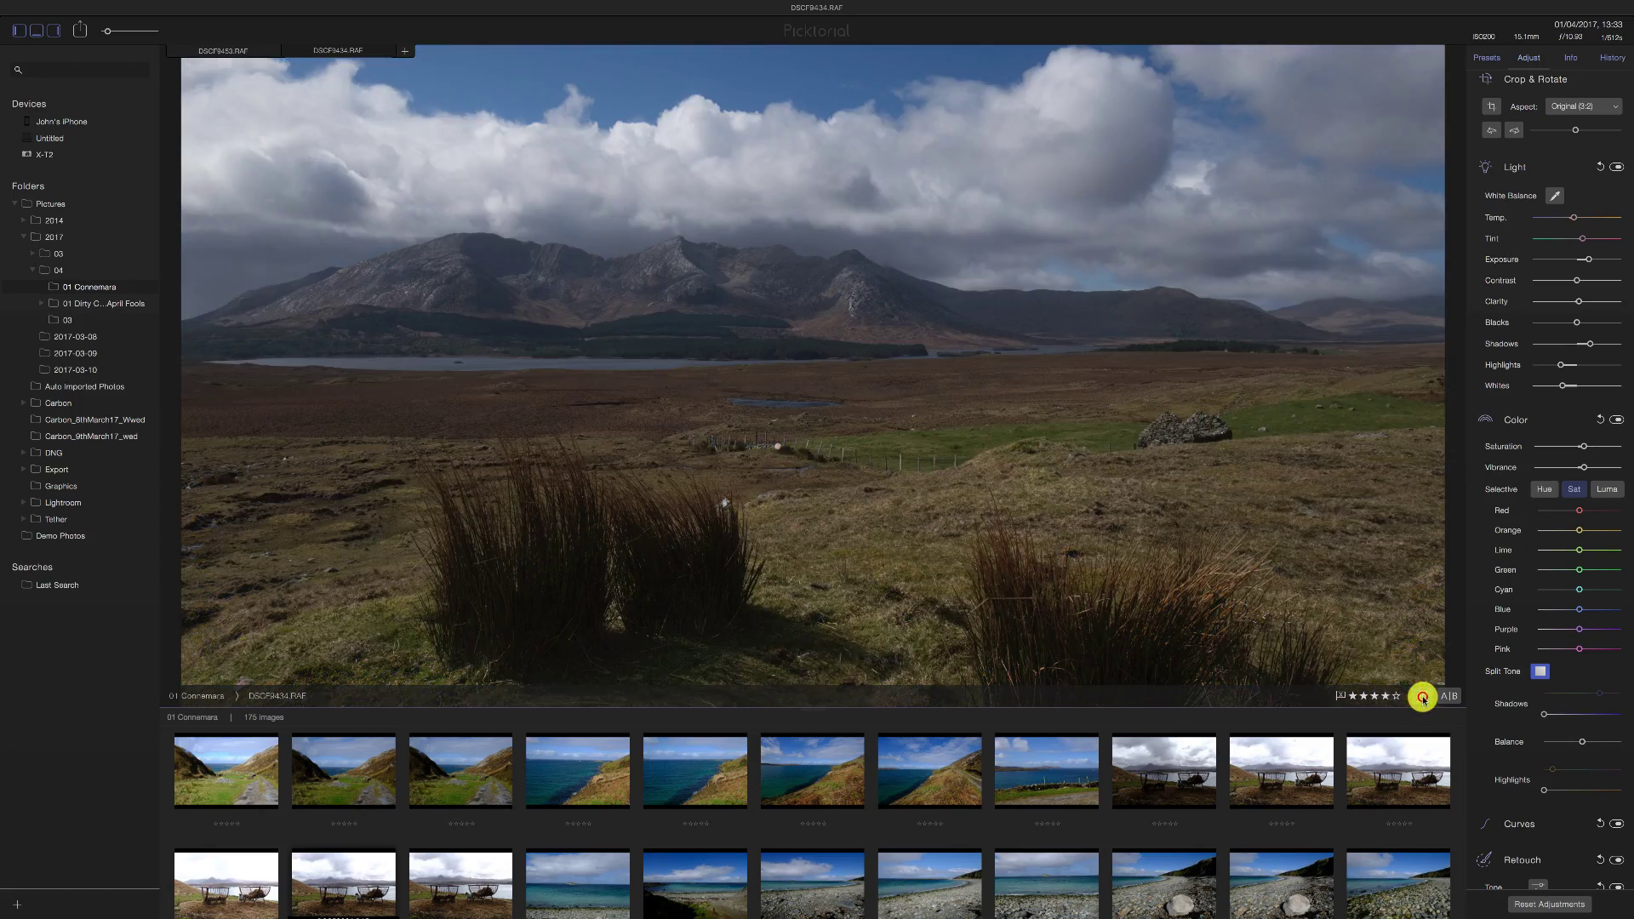
click(1422, 700)
click(1423, 700)
click(1422, 700)
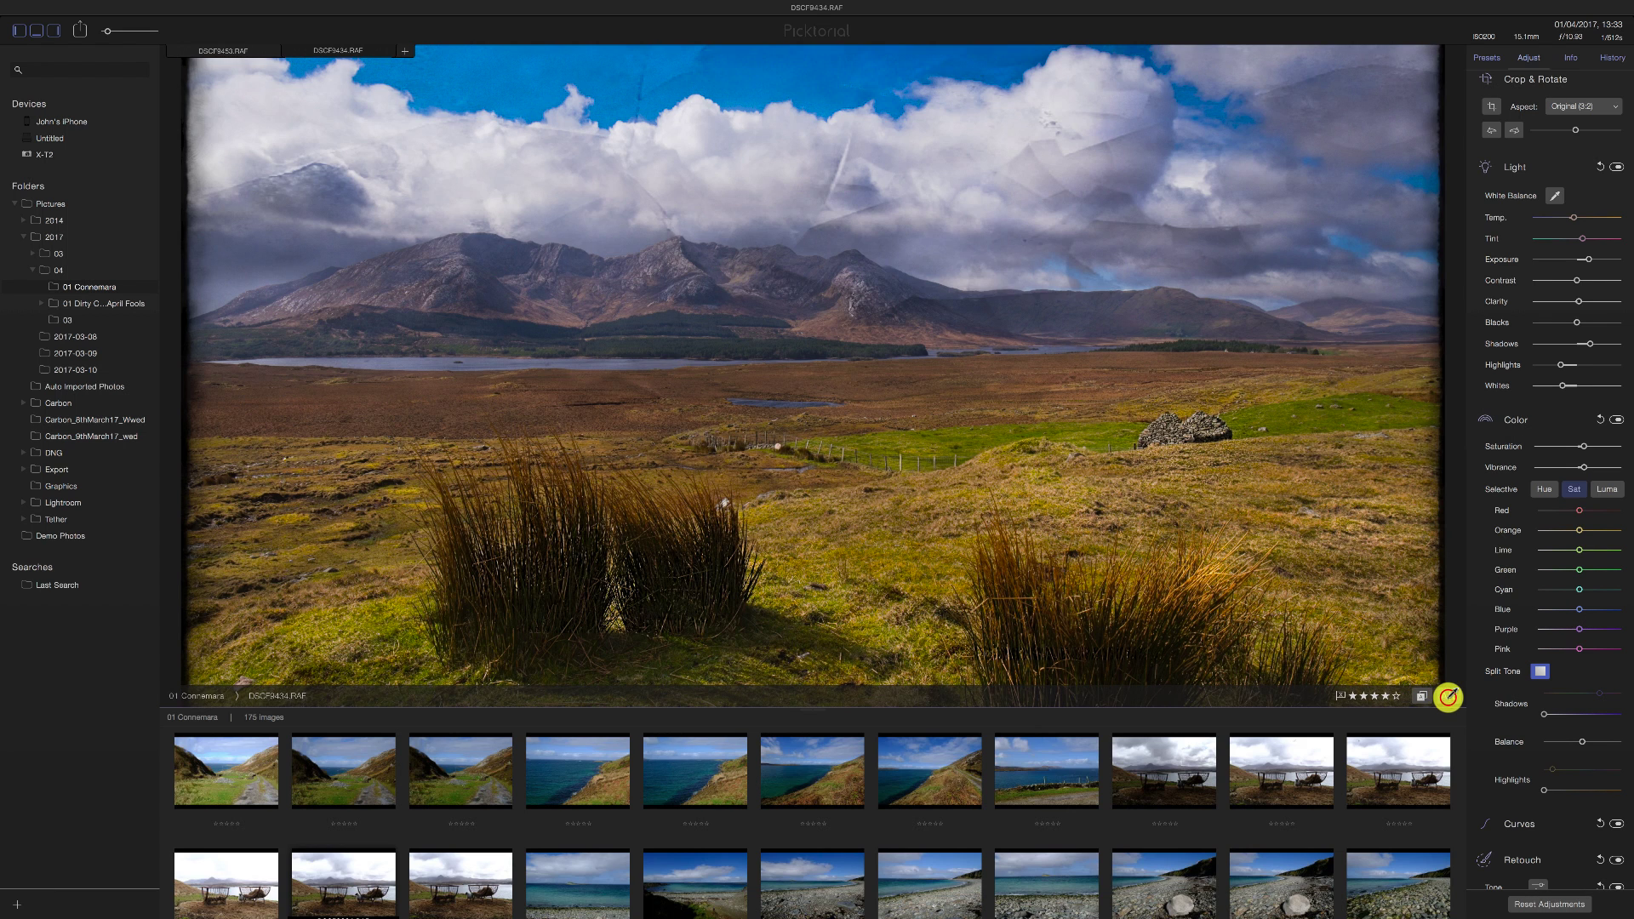
- Open the A|B side-by-side comparison and load DSCF9319.RAF beside the landscape photo
click(1447, 698)
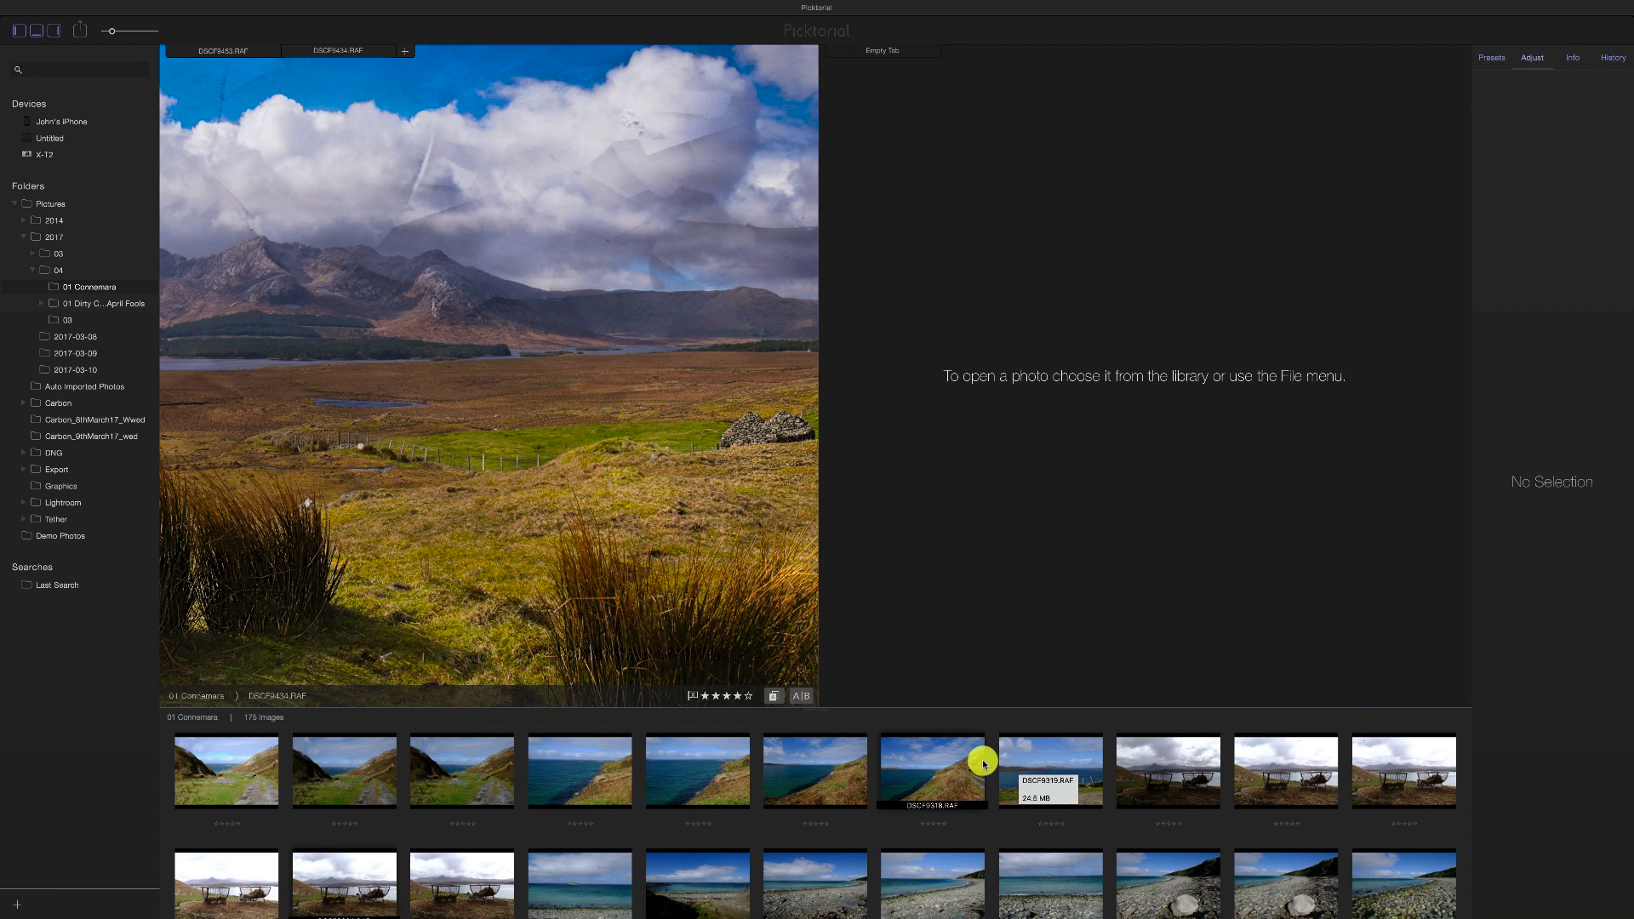
click(1053, 772)
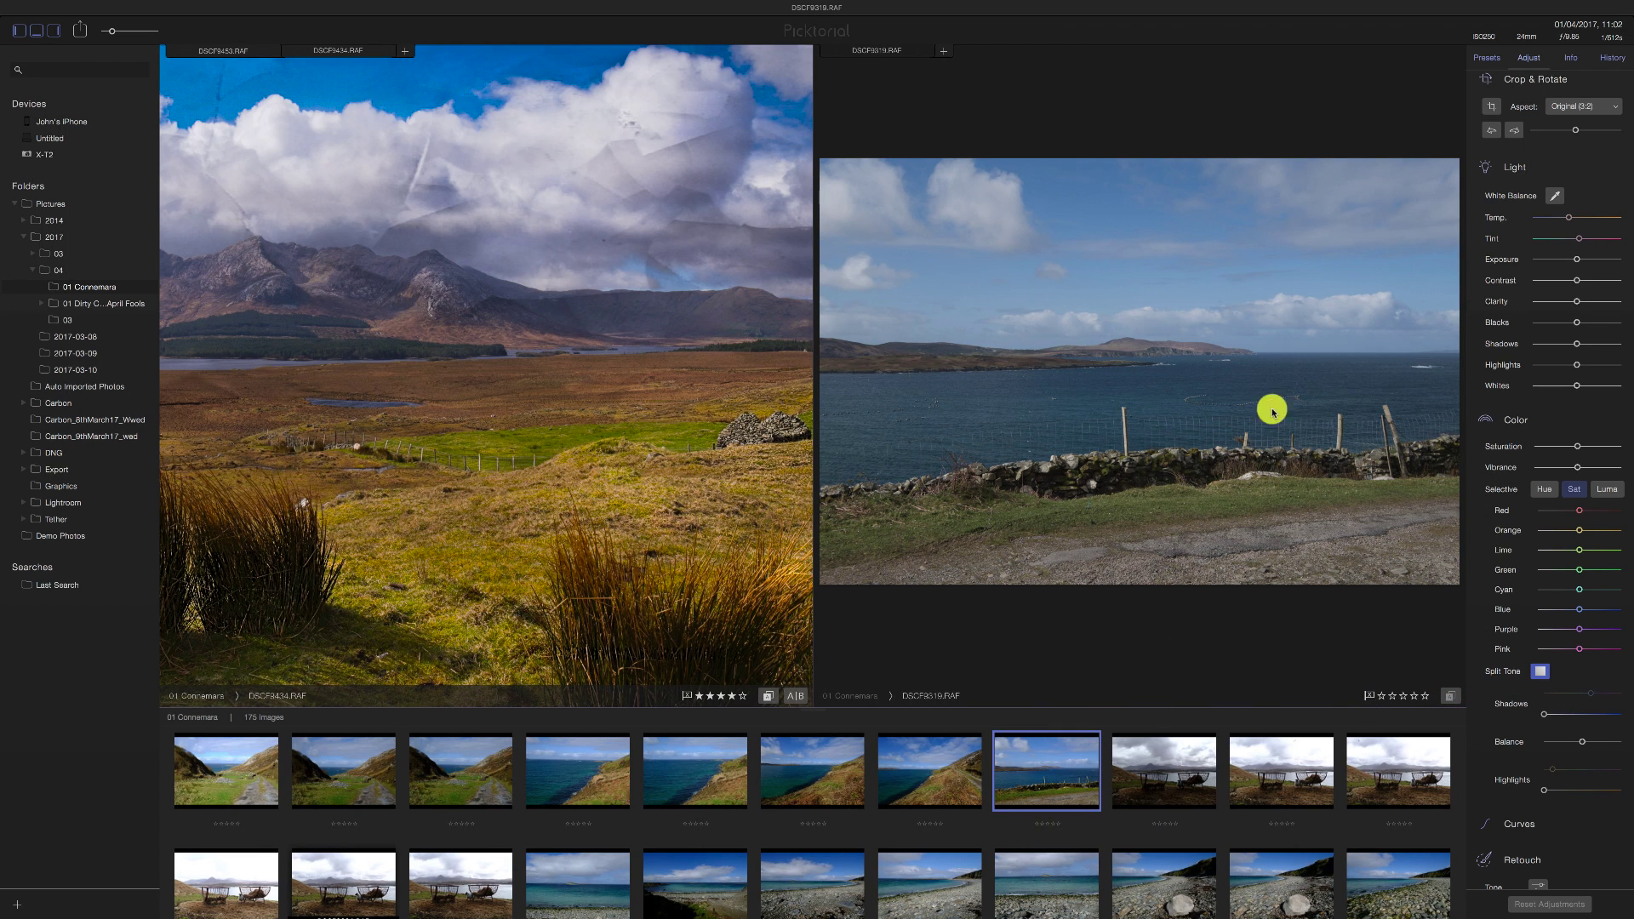
- Hide the assistant viewer to return to the single view of DSCF9434.RAF
click(1450, 696)
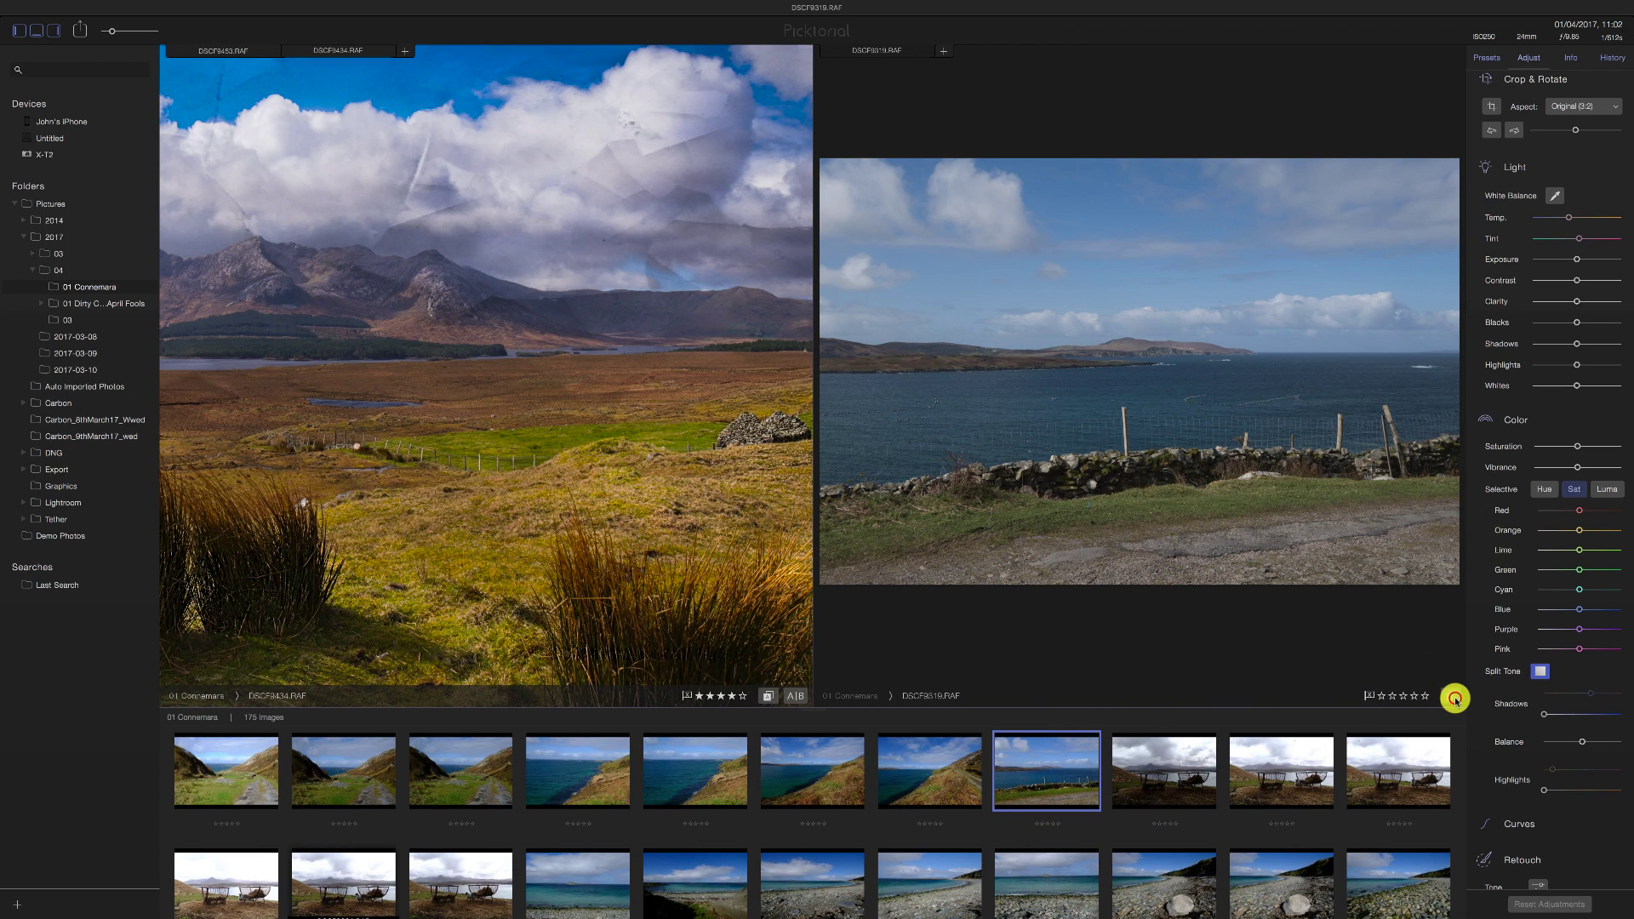
click(177, 7)
mouse_move(156, 7)
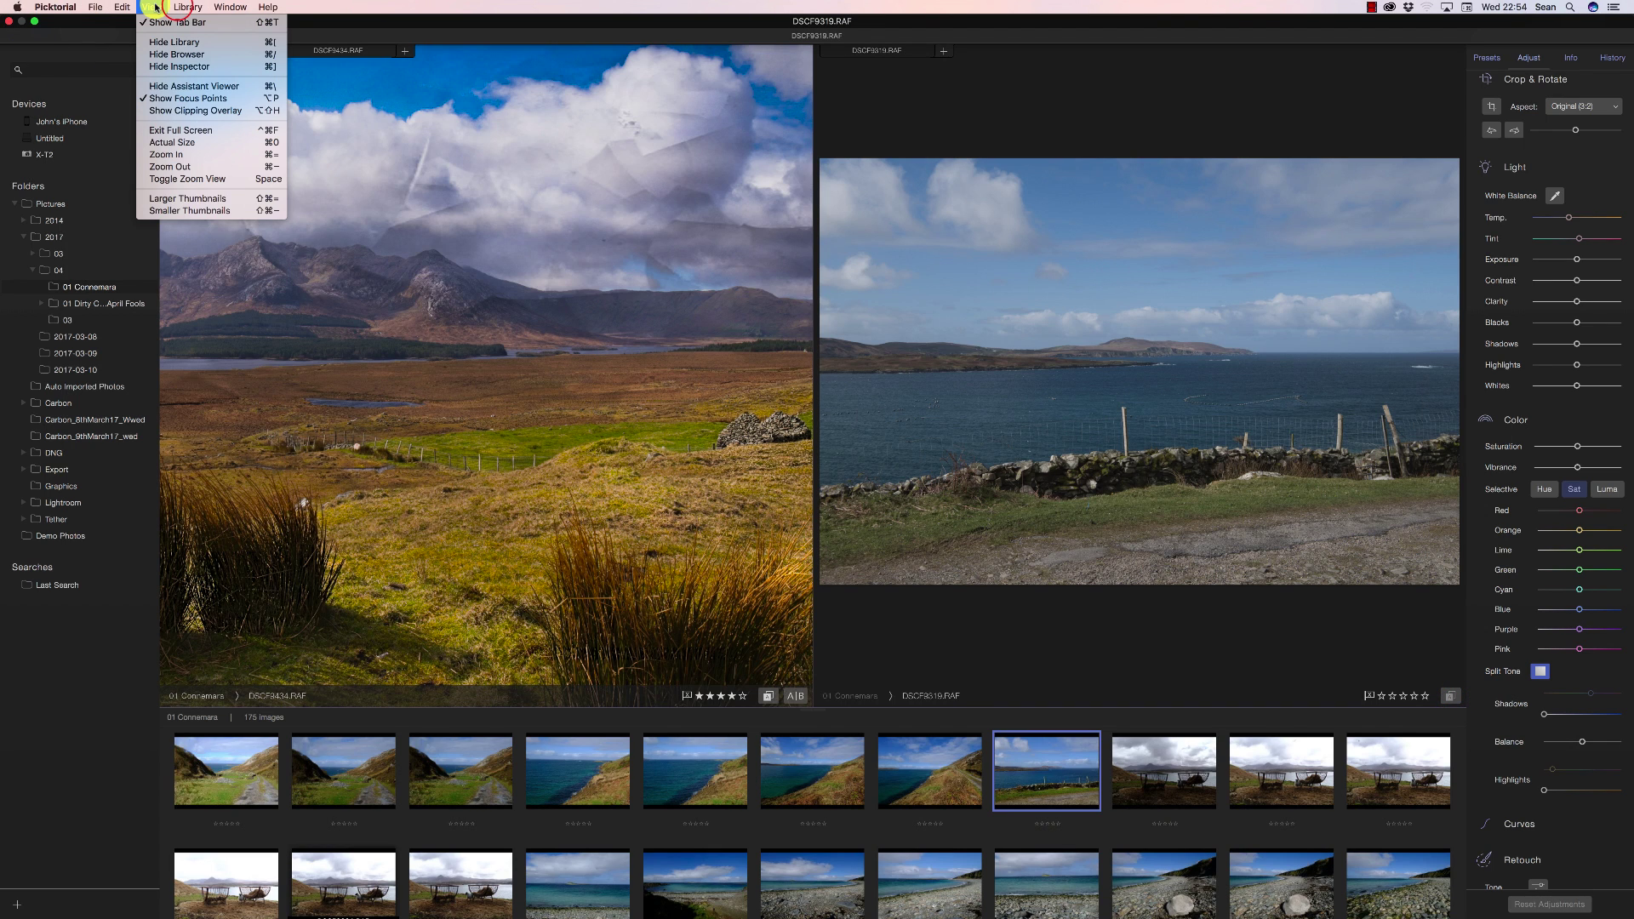
mouse_move(226, 7)
click(189, 98)
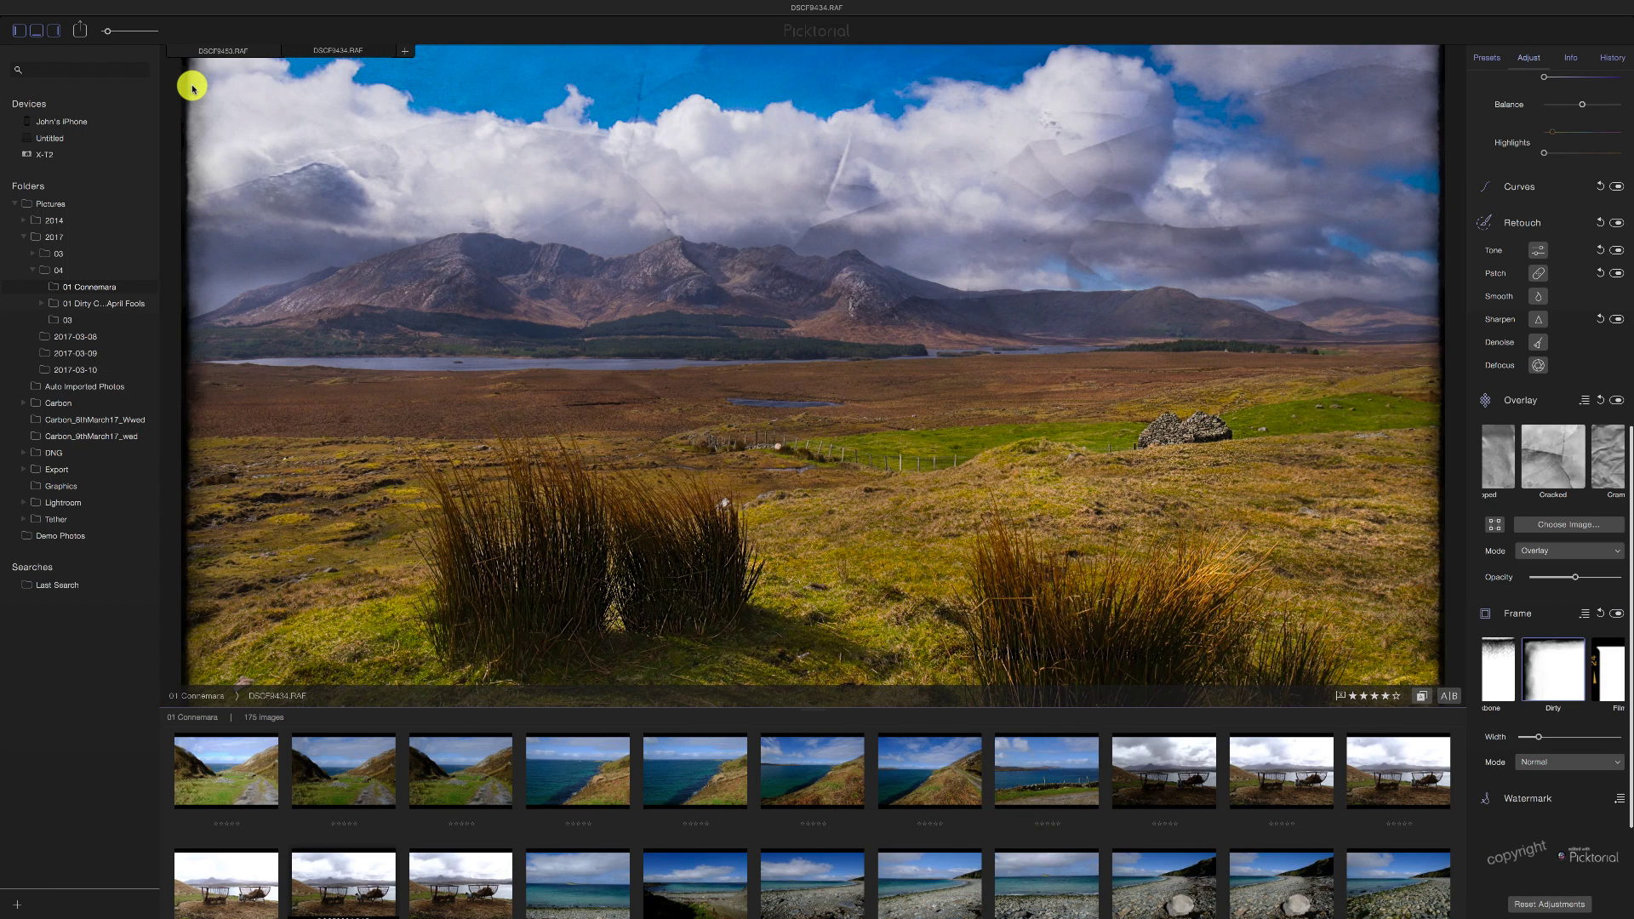